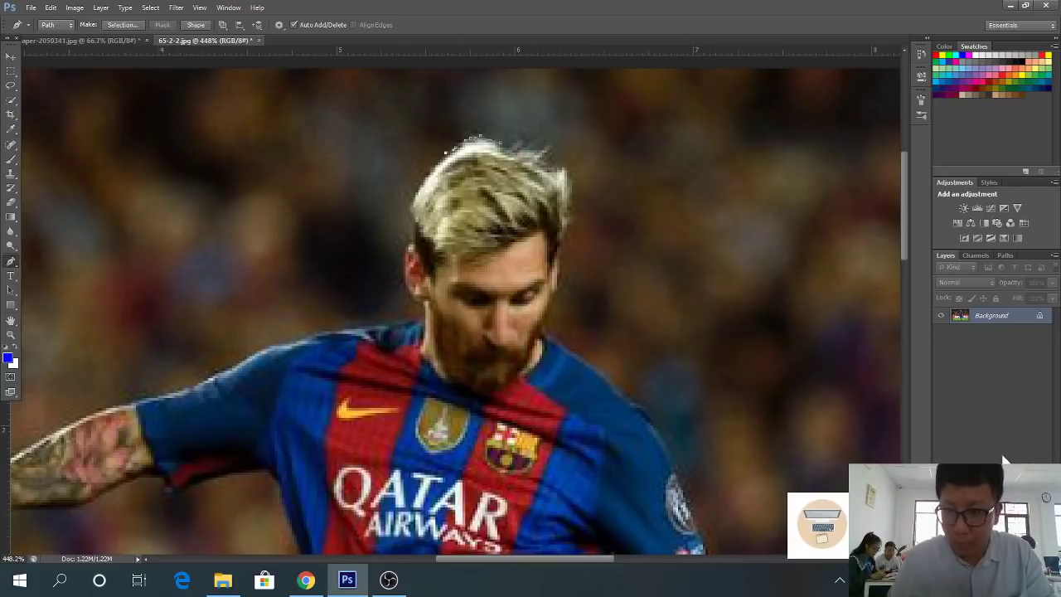
Continue the Pen path along the outer edge of the player's hair, from the crown down toward the ear
{"action": "scroll", "coordinate": [547, 265], "scroll_direction": "up", "scroll_amount": 3}
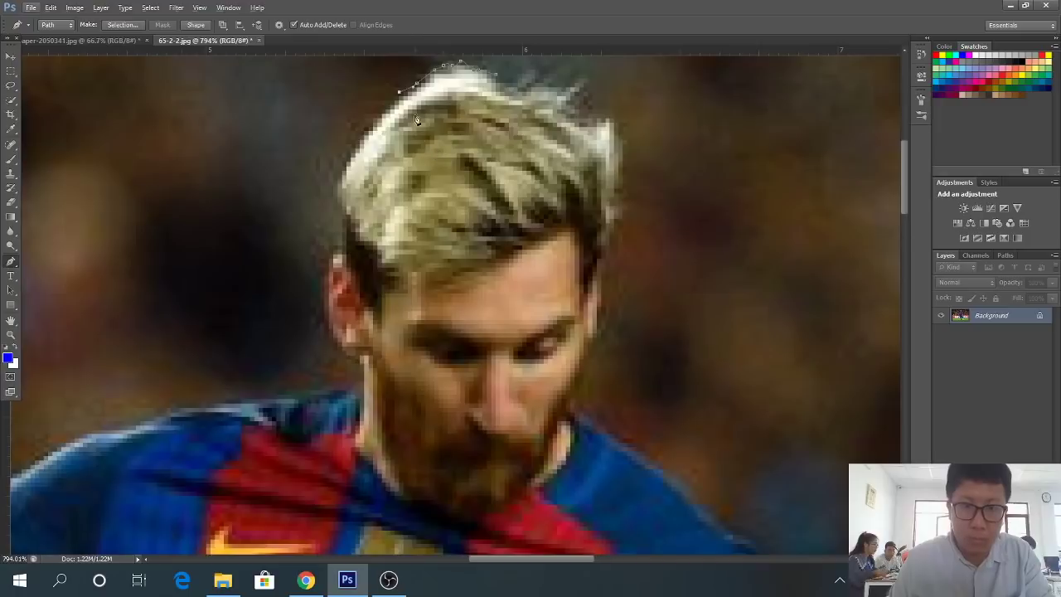
{"action": "left_click", "coordinate": [390, 103]}
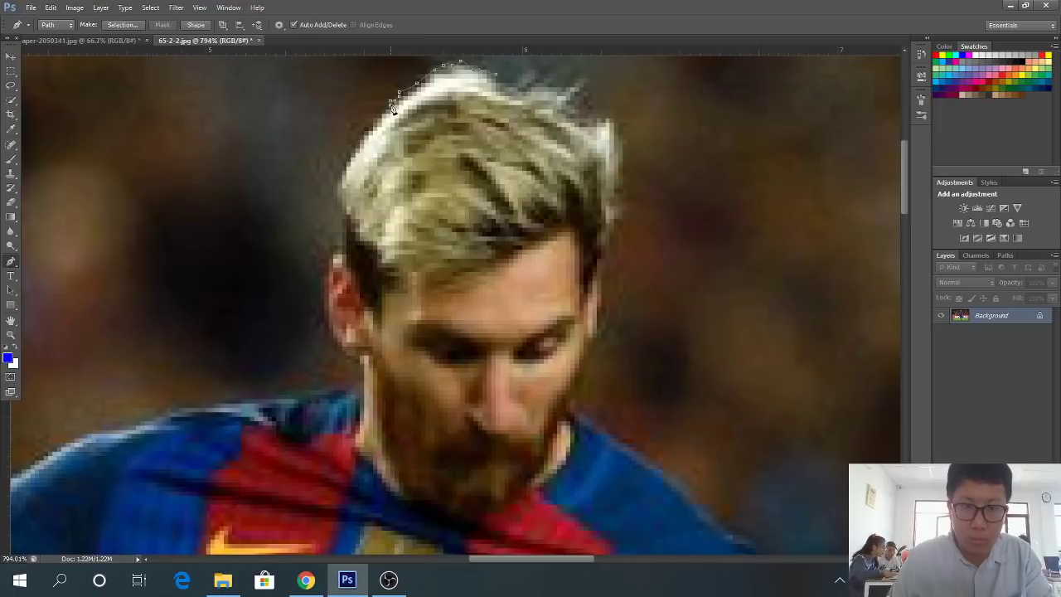
{"action": "left_click", "coordinate": [377, 119]}
{"action": "left_click", "coordinate": [367, 128]}
{"action": "left_click", "coordinate": [358, 139]}
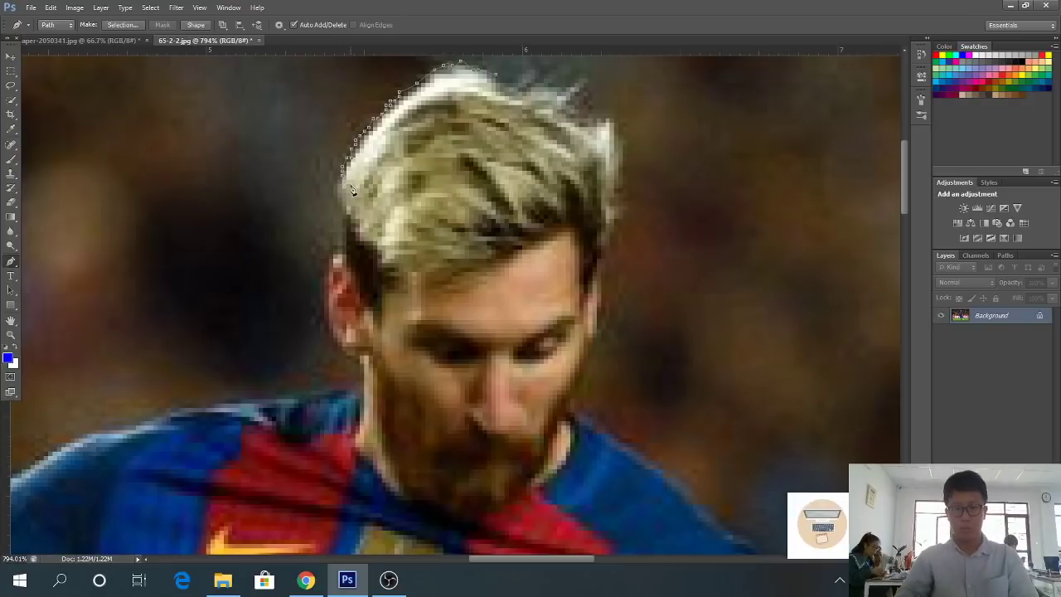
{"action": "scroll", "coordinate": [332, 176], "scroll_direction": "up", "scroll_amount": 2}
{"action": "left_click", "coordinate": [333, 197]}
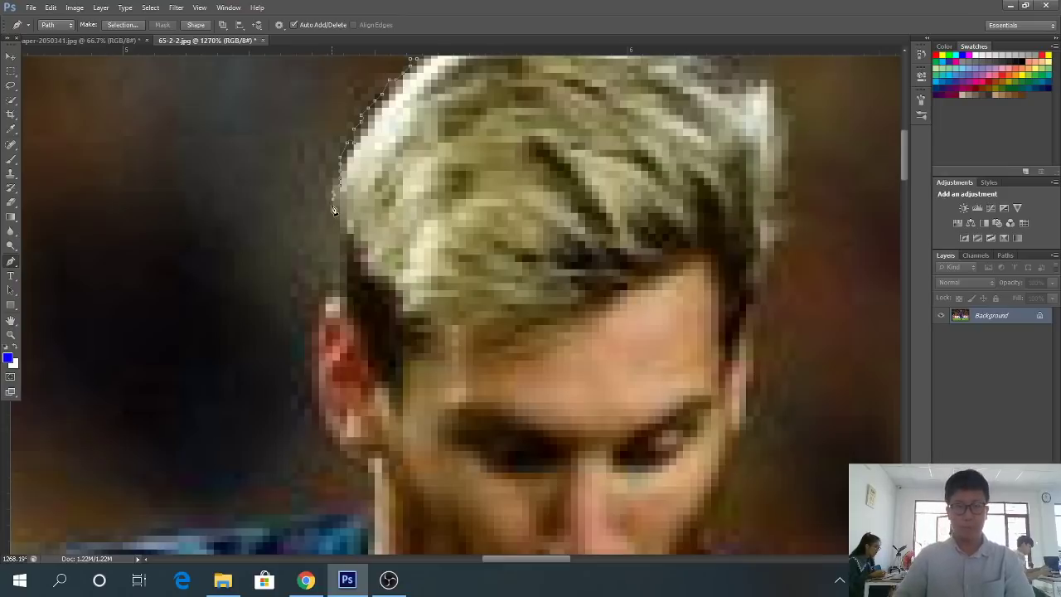
Extend the Pen path around the player's ear, down the neck and along the collar onto the shoulder
{"action": "mouse_move", "coordinate": [333, 210]}
{"action": "left_mouse_down"}
{"action": "mouse_move", "coordinate": [342, 284]}
{"action": "mouse_move", "coordinate": [309, 335]}
{"action": "mouse_move", "coordinate": [326, 423]}
{"action": "mouse_move", "coordinate": [369, 469]}
{"action": "mouse_move", "coordinate": [370, 499]}
{"action": "mouse_move", "coordinate": [277, 520]}
{"action": "mouse_move", "coordinate": [198, 520]}
{"action": "left_mouse_up"}
{"action": "scroll", "coordinate": [199, 519], "scroll_direction": "down", "scroll_amount": 5}
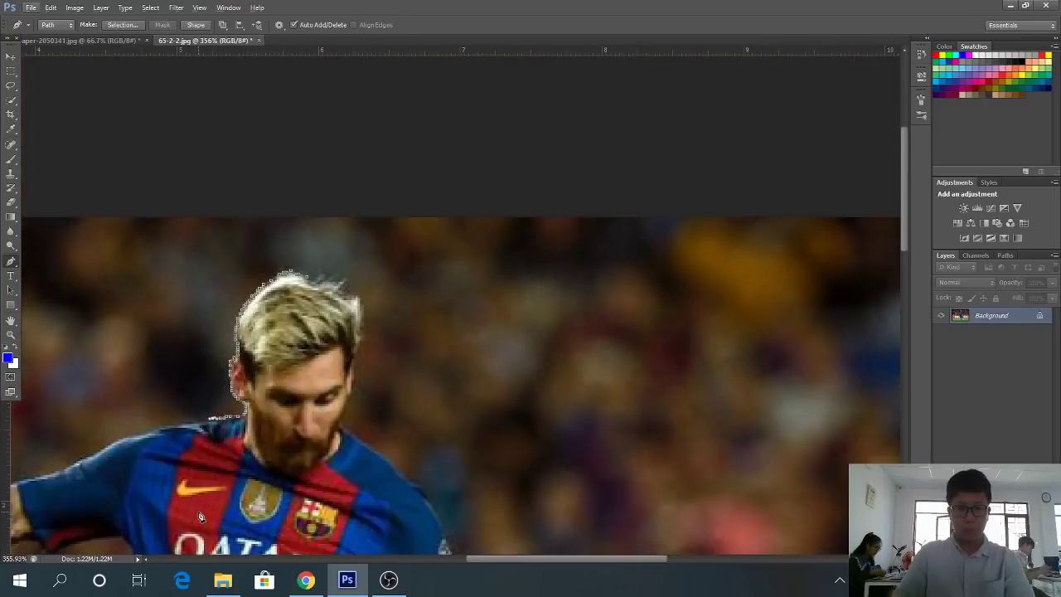
{"action": "scroll", "coordinate": [200, 517], "scroll_direction": "down", "scroll_amount": 1}
{"action": "scroll", "coordinate": [214, 255], "scroll_direction": "up", "scroll_amount": 3}
{"action": "scroll", "coordinate": [220, 215], "scroll_direction": "up", "scroll_amount": 1}
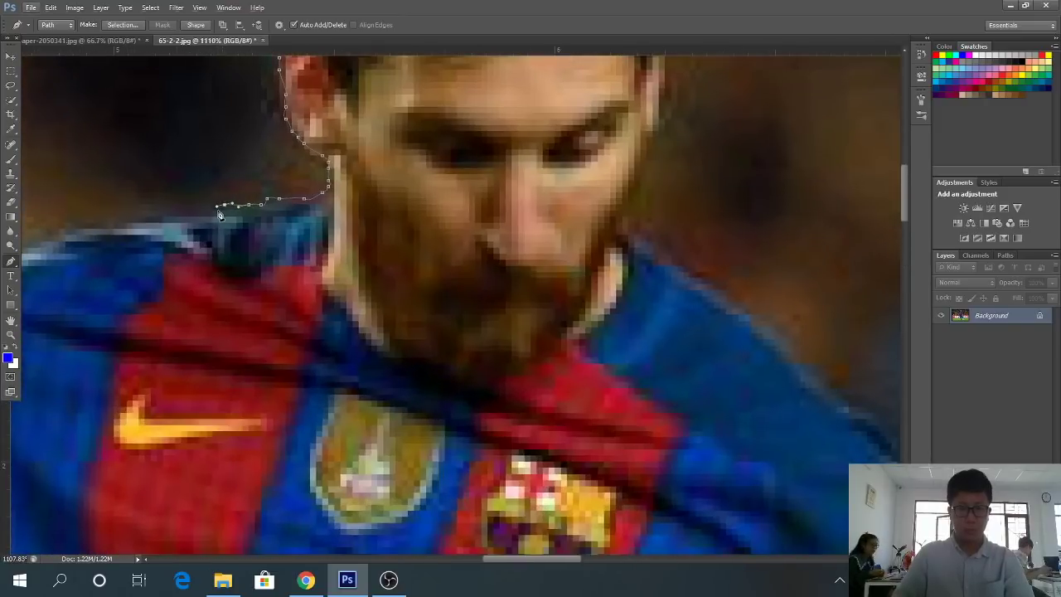
{"action": "left_click_drag", "start_coordinate": [220, 216], "coordinate": [139, 218]}
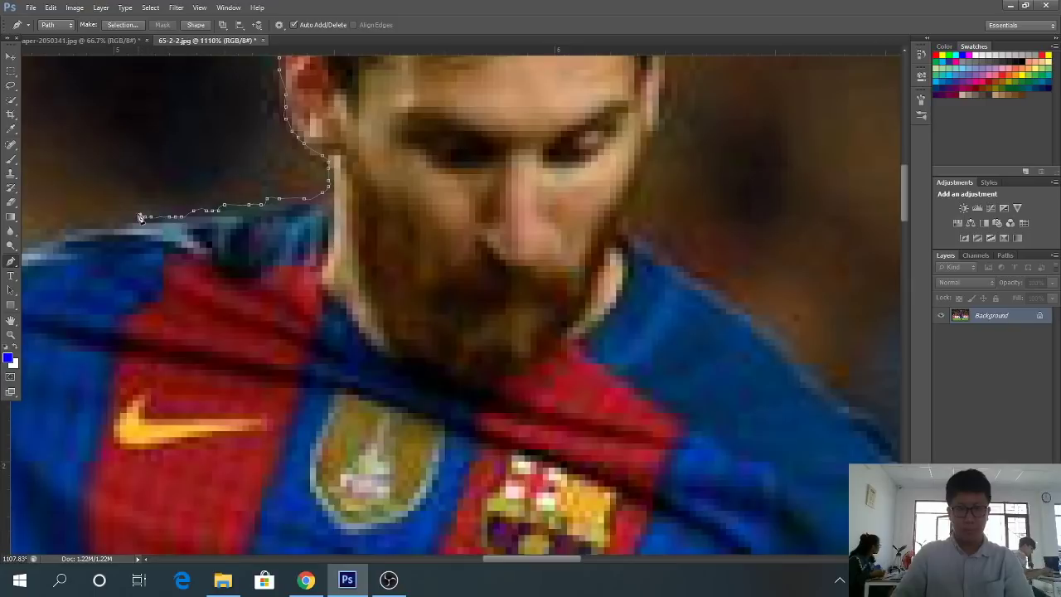
Trace the Pen path along the top of the shoulder of the outstretched arm to the start of the sleeve
{"action": "scroll", "coordinate": [162, 246], "scroll_direction": "down", "scroll_amount": 6}
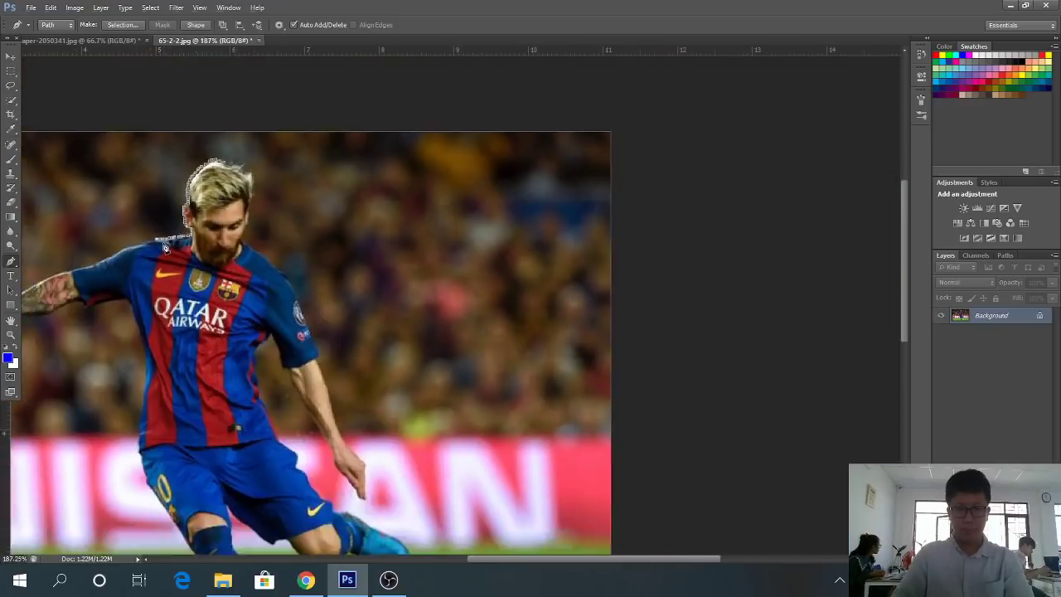
{"action": "scroll", "coordinate": [163, 247], "scroll_direction": "down", "scroll_amount": 2}
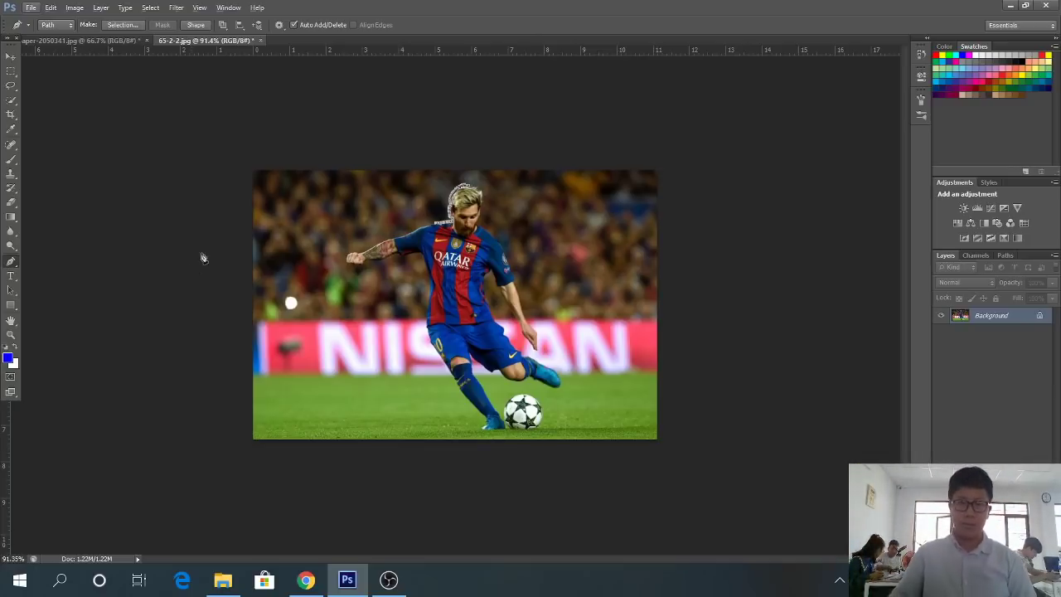
{"action": "scroll", "coordinate": [389, 240], "scroll_direction": "up", "scroll_amount": 2}
{"action": "scroll", "coordinate": [389, 241], "scroll_direction": "up", "scroll_amount": 2}
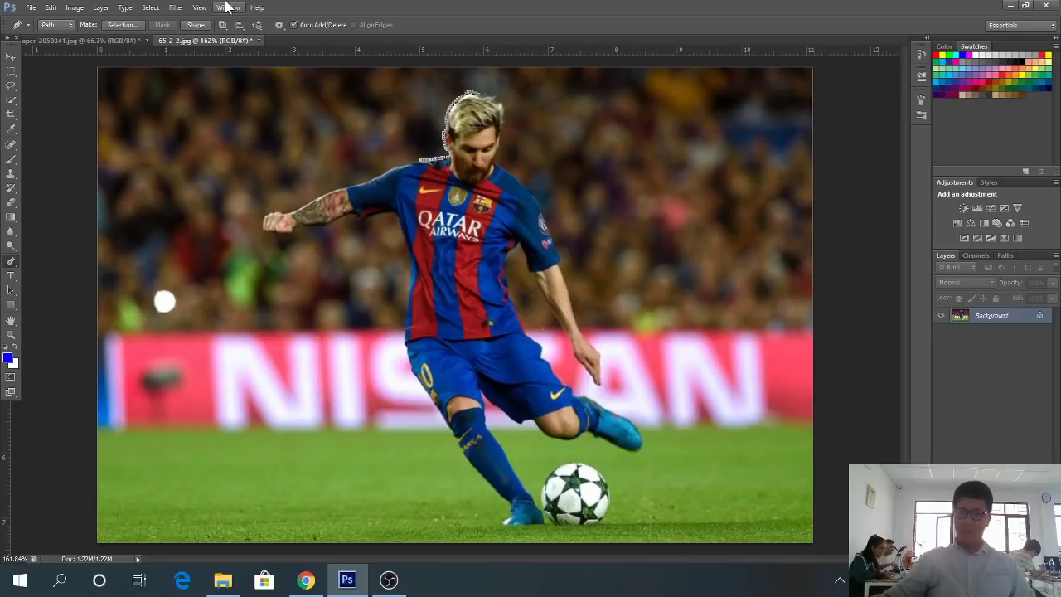
{"action": "scroll", "coordinate": [402, 237], "scroll_direction": "up", "scroll_amount": 2}
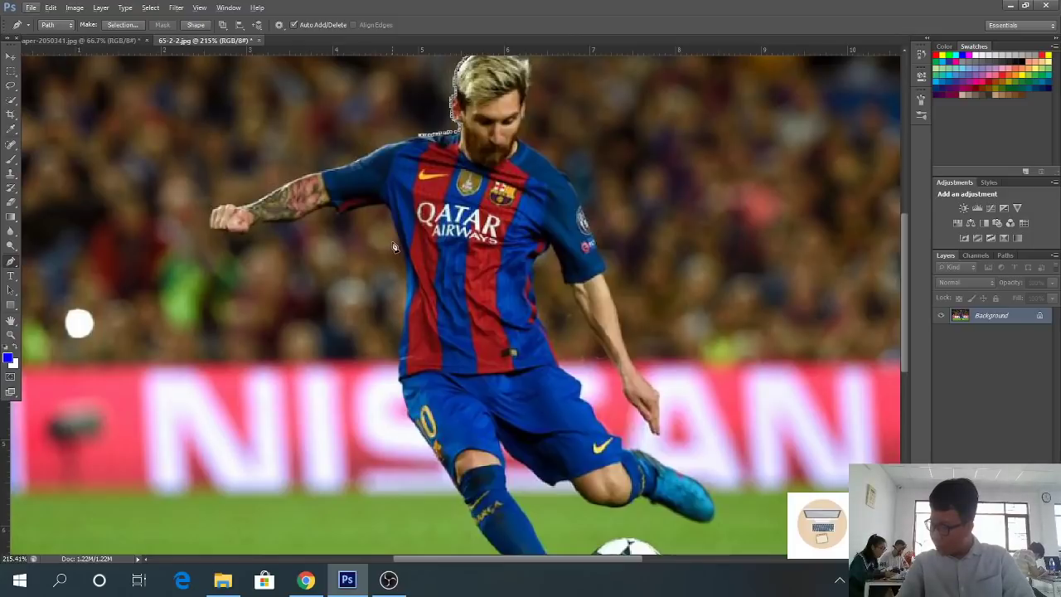
{"action": "scroll", "coordinate": [398, 244], "scroll_direction": "up", "scroll_amount": 3}
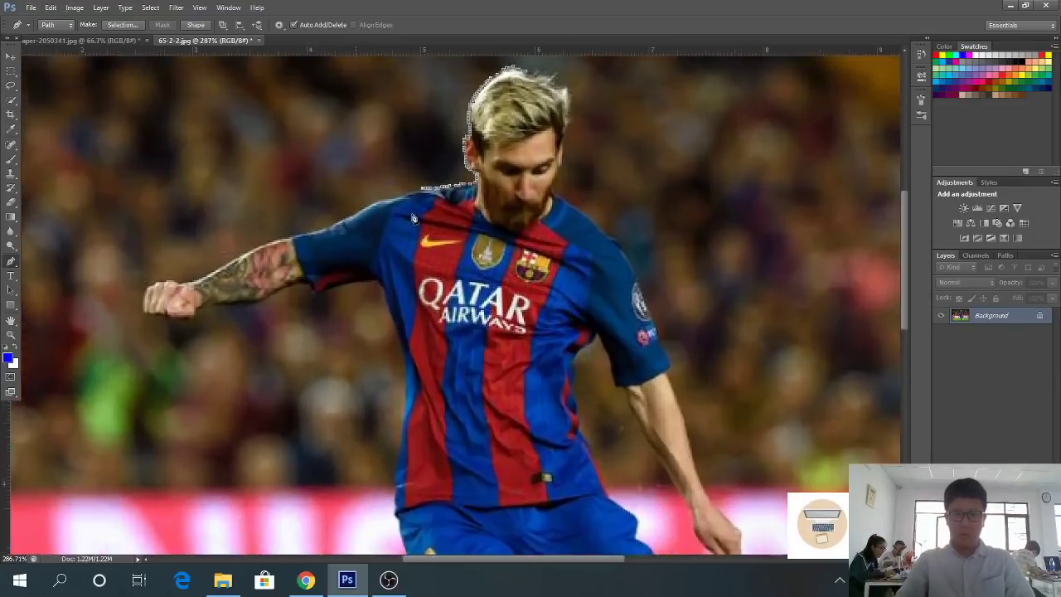
{"action": "scroll", "coordinate": [413, 218], "scroll_direction": "up", "scroll_amount": 3}
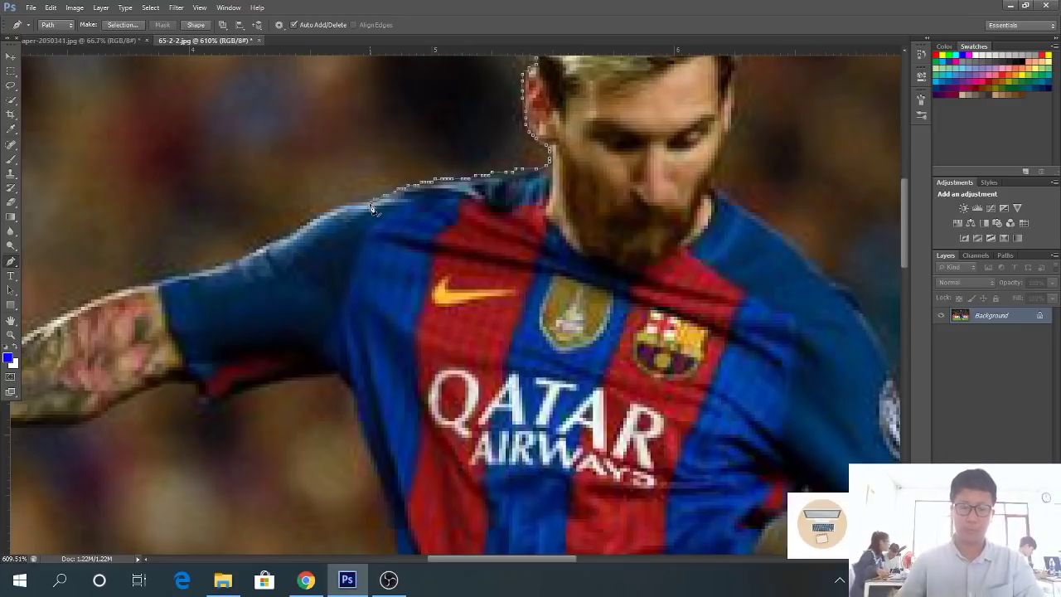
{"action": "scroll", "coordinate": [371, 207], "scroll_direction": "up", "scroll_amount": 2}
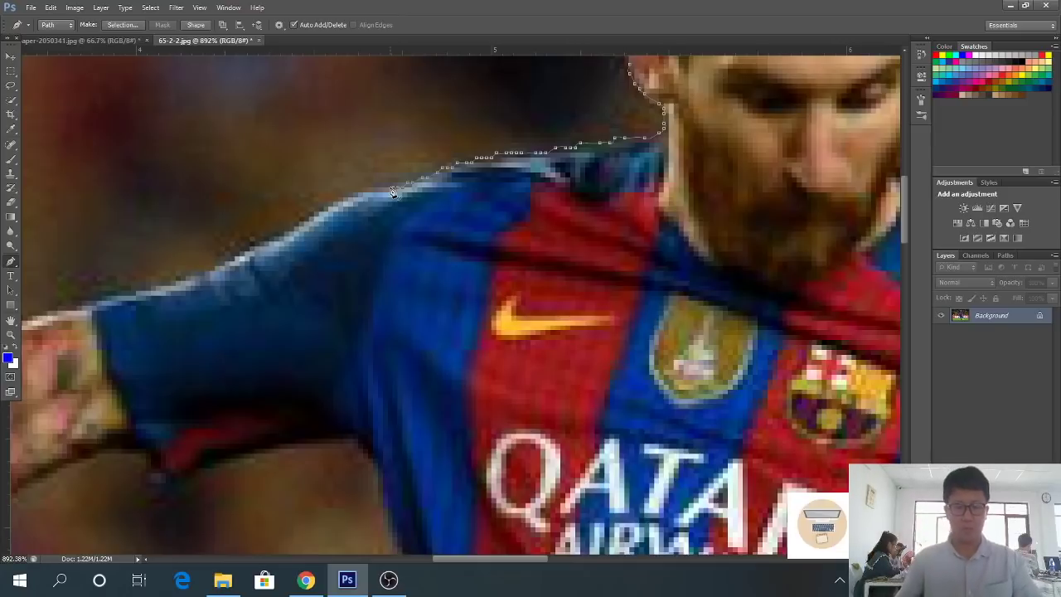
{"action": "scroll", "coordinate": [393, 192], "scroll_direction": "up", "scroll_amount": 2}
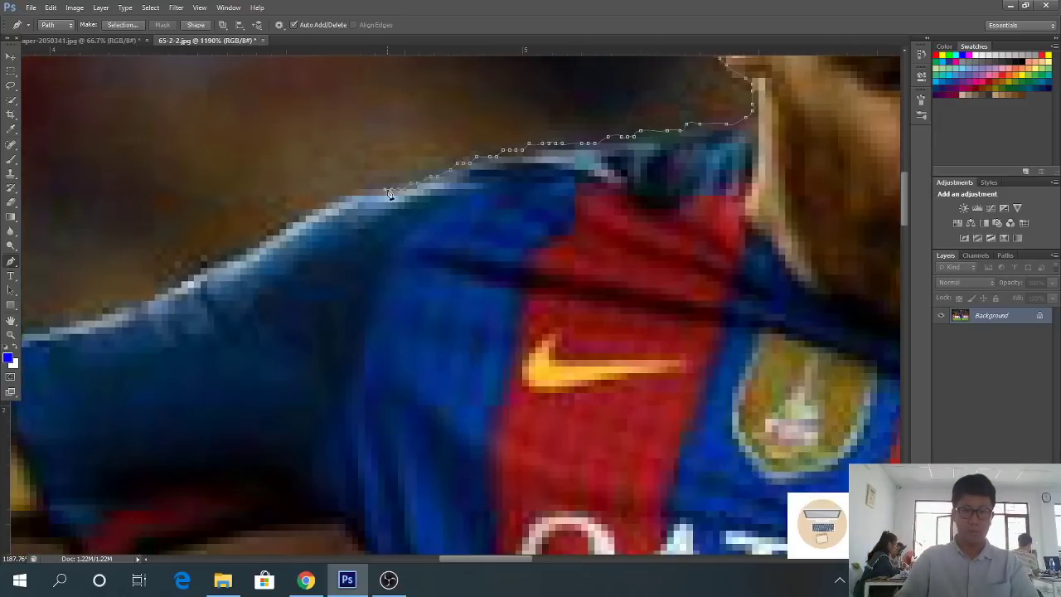
{"action": "left_click_drag", "start_coordinate": [378, 196], "coordinate": [264, 245]}
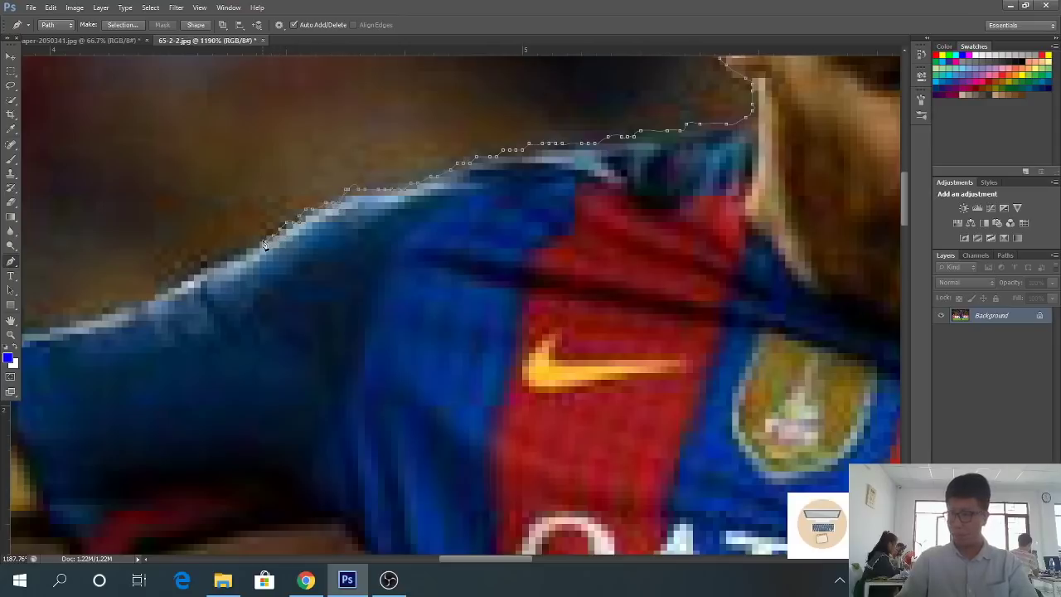
Extend the Pen path along the upper edge of the blue sleeve toward its cuff
{"action": "scroll", "coordinate": [264, 245], "scroll_direction": "down", "scroll_amount": 10}
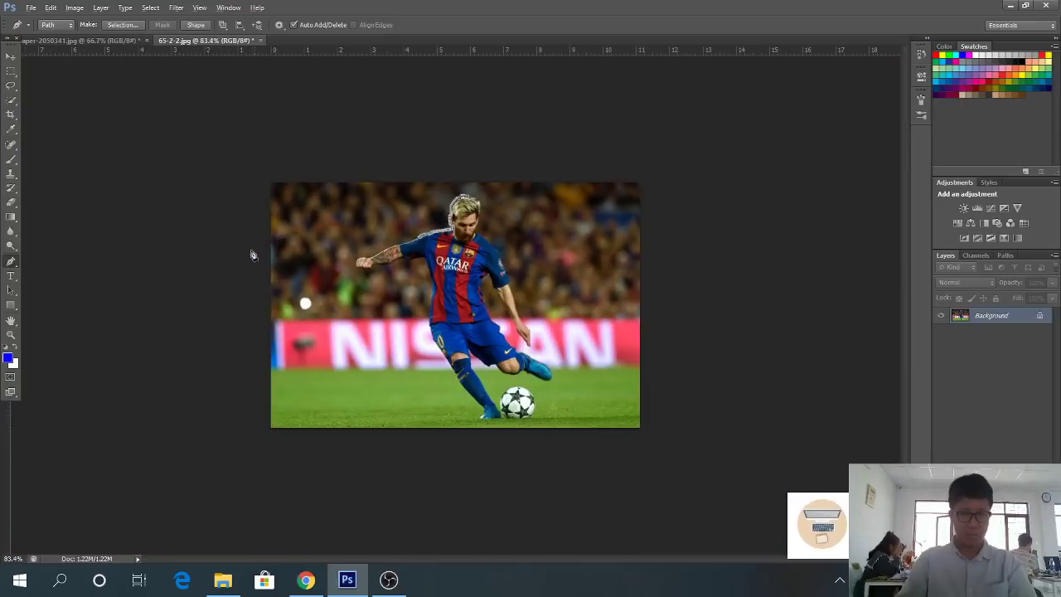
{"action": "scroll", "coordinate": [394, 245], "scroll_direction": "up", "scroll_amount": 2}
{"action": "scroll", "coordinate": [394, 245], "scroll_direction": "up", "scroll_amount": 5}
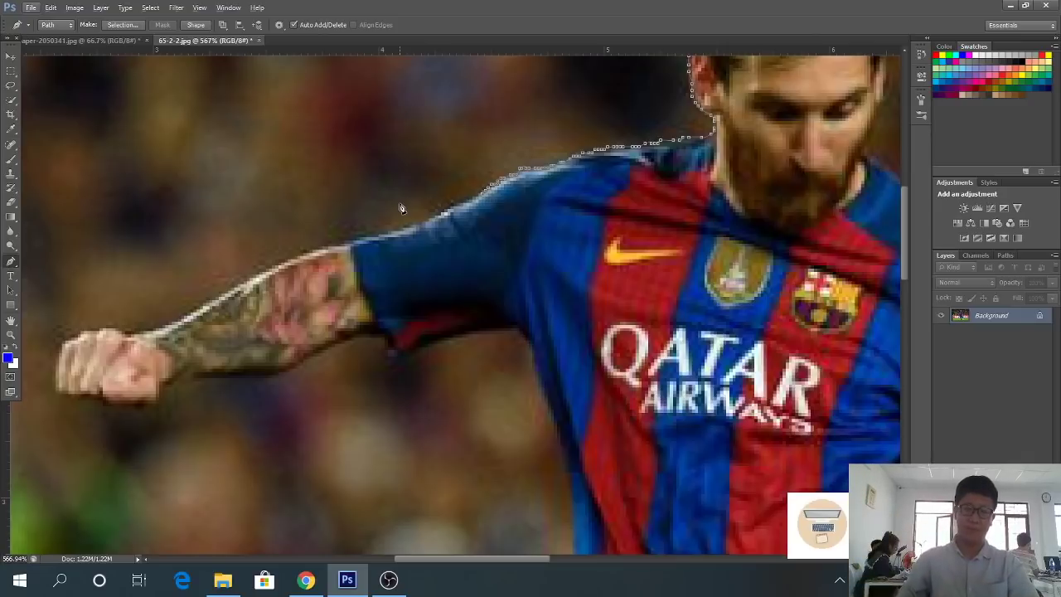
{"action": "scroll", "coordinate": [399, 208], "scroll_direction": "up", "scroll_amount": 4}
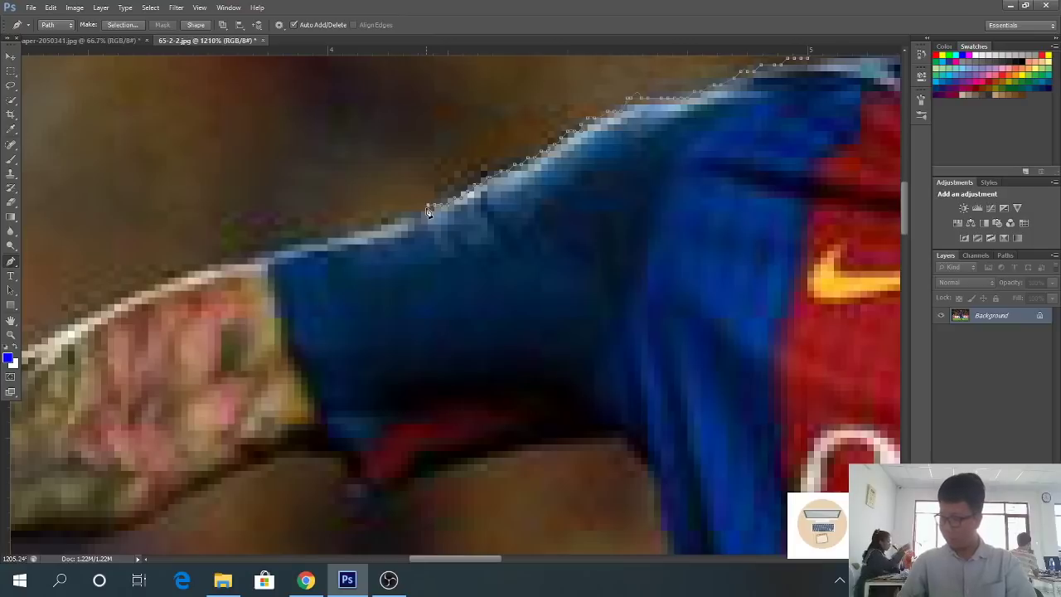
{"action": "scroll", "coordinate": [427, 212], "scroll_direction": "up", "scroll_amount": 1}
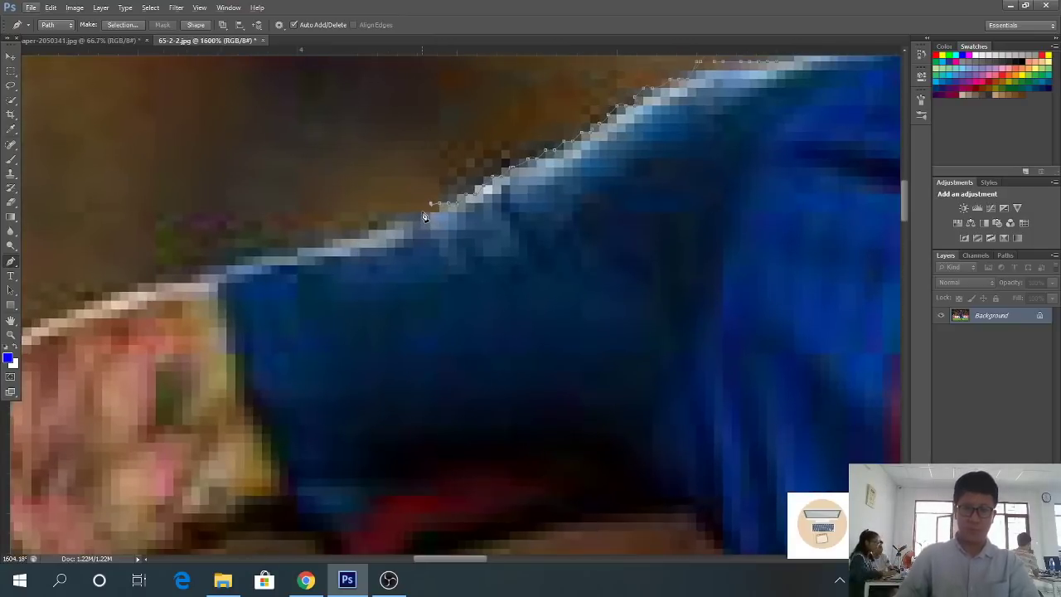
{"action": "mouse_move", "coordinate": [428, 212]}
{"action": "left_mouse_down"}
{"action": "mouse_move", "coordinate": [361, 222]}
{"action": "mouse_move", "coordinate": [280, 261]}
{"action": "left_mouse_up"}
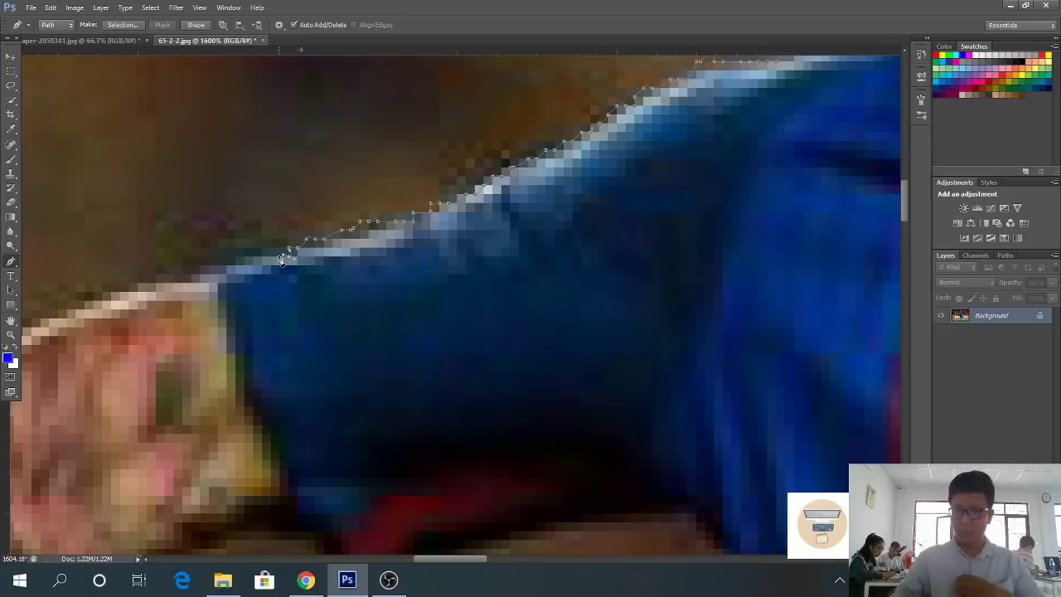
Continue the Pen path past the sleeve cuff and along the upper edge of the tattooed forearm to the wrist
{"action": "scroll", "coordinate": [257, 266], "scroll_direction": "down", "scroll_amount": 3}
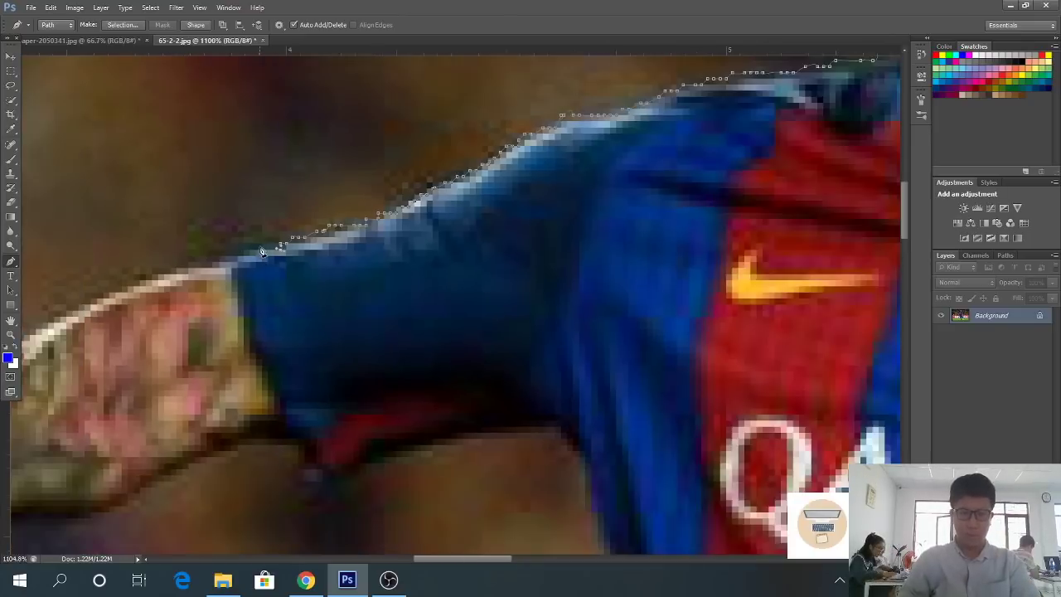
{"action": "scroll", "coordinate": [253, 274], "scroll_direction": "up", "scroll_amount": 1}
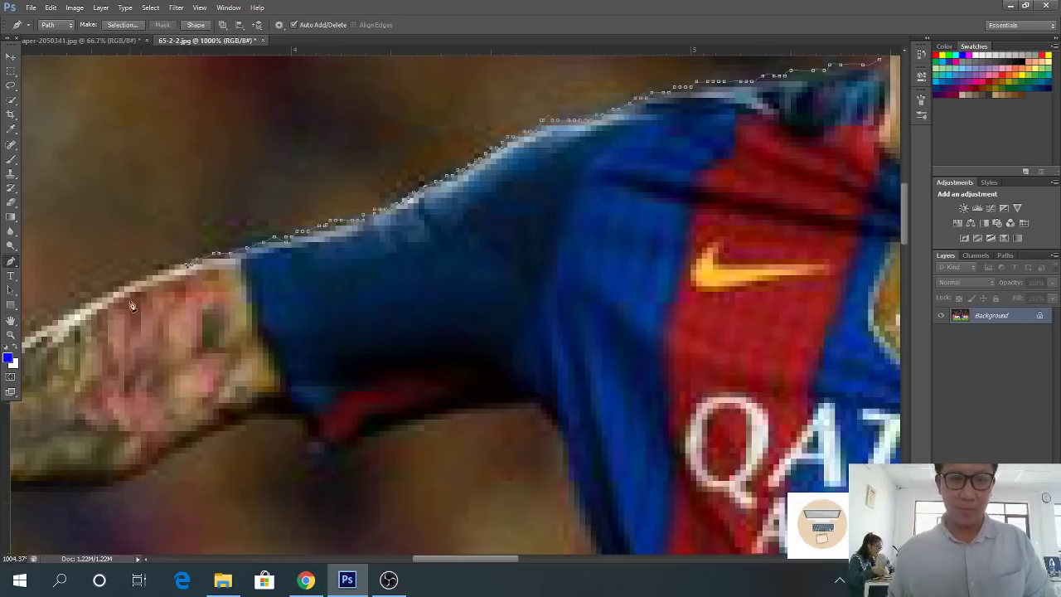
{"action": "scroll", "coordinate": [182, 278], "scroll_direction": "up", "scroll_amount": 1}
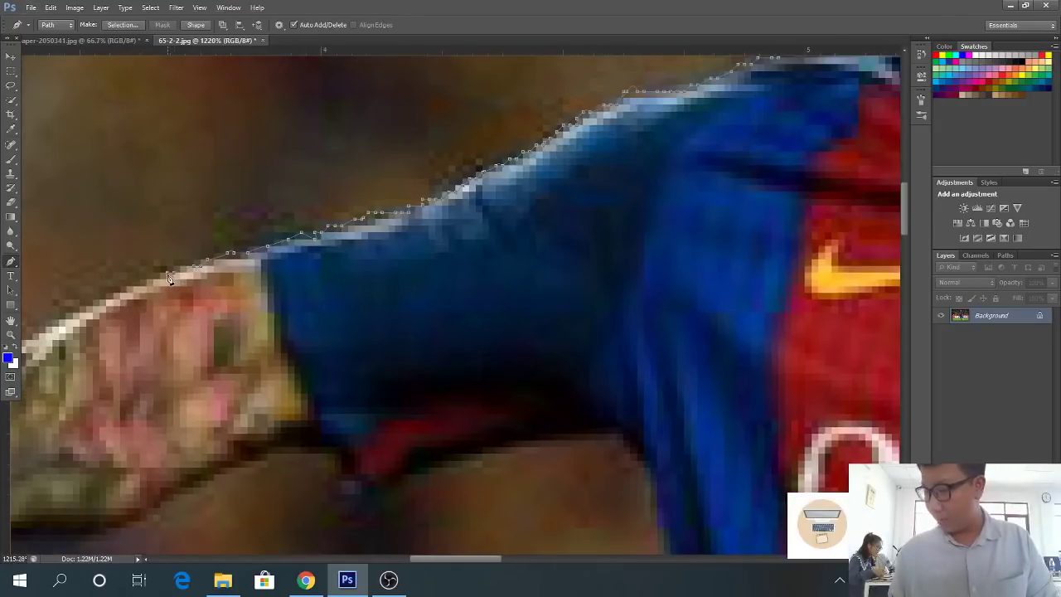
{"action": "scroll", "coordinate": [158, 280], "scroll_direction": "down", "scroll_amount": 3}
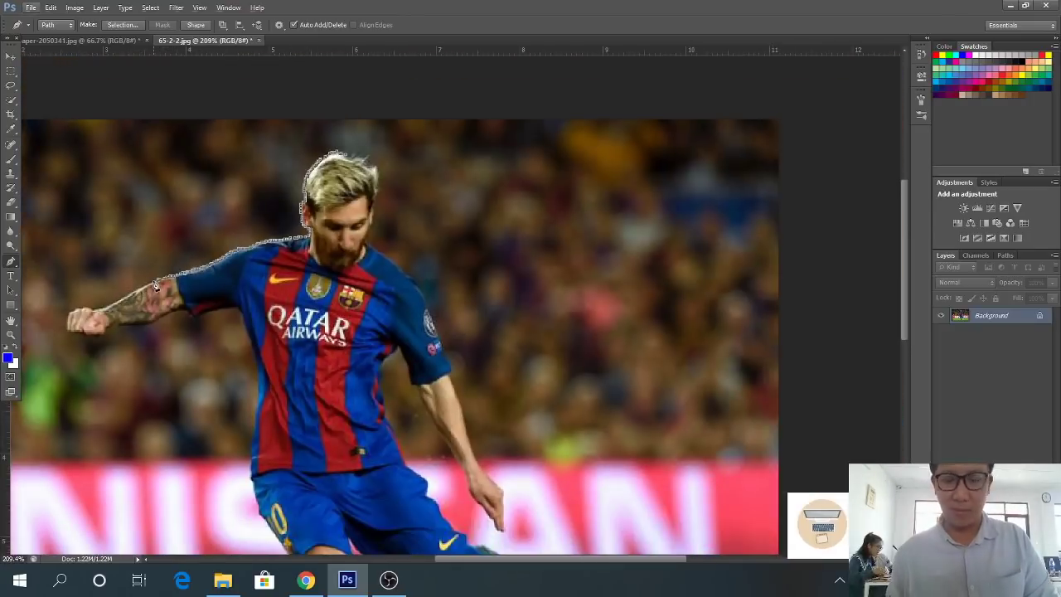
{"action": "scroll", "coordinate": [137, 257], "scroll_direction": "down", "scroll_amount": 1}
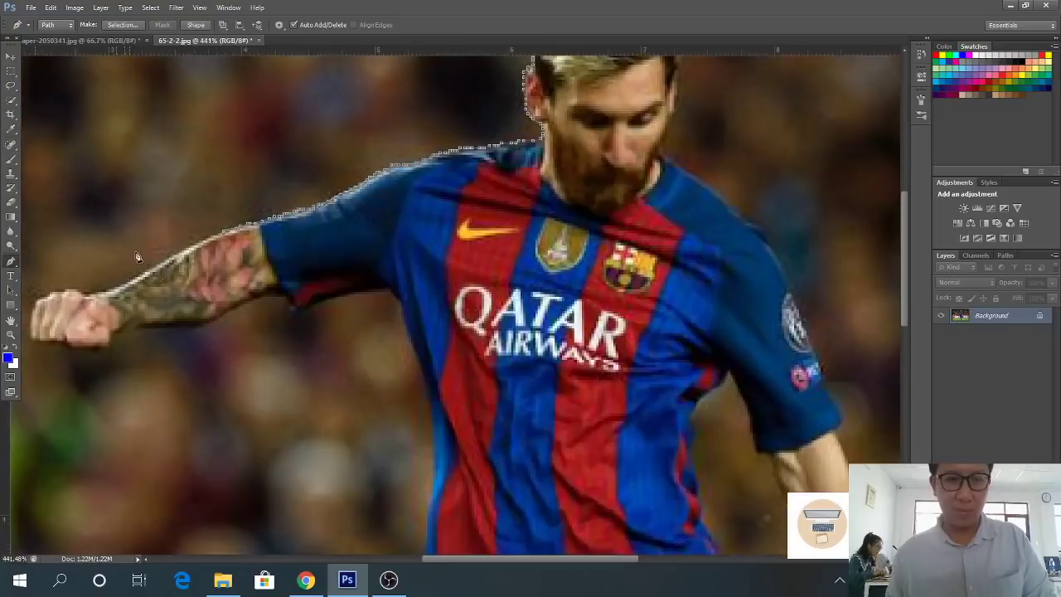
{"action": "scroll", "coordinate": [138, 257], "scroll_direction": "up", "scroll_amount": 2}
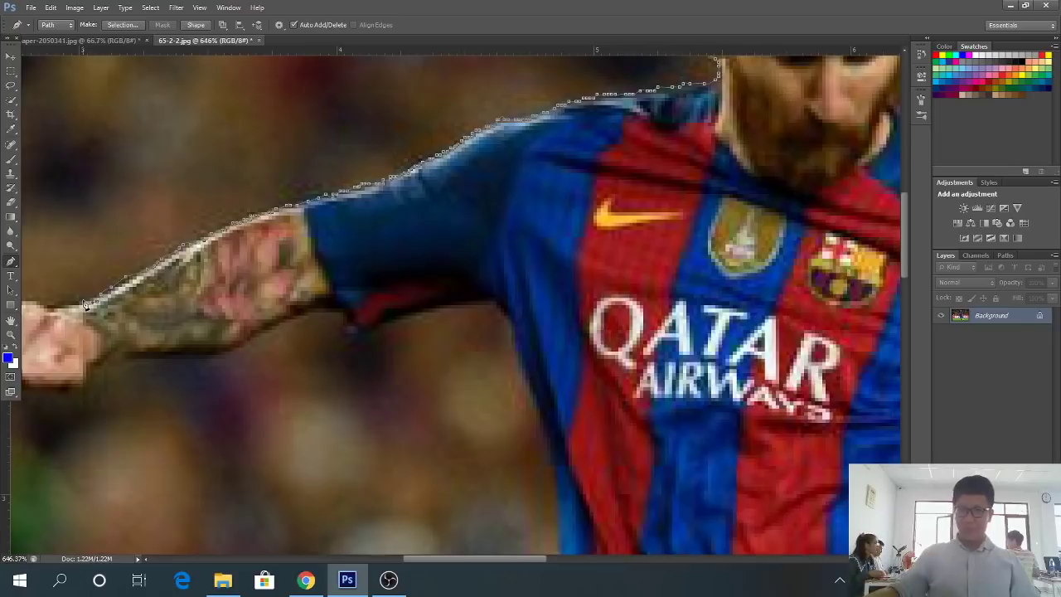
Trace the Pen path from the wrist over the upper edge of the clenched fist
{"action": "scroll", "coordinate": [83, 305], "scroll_direction": "down", "scroll_amount": 4}
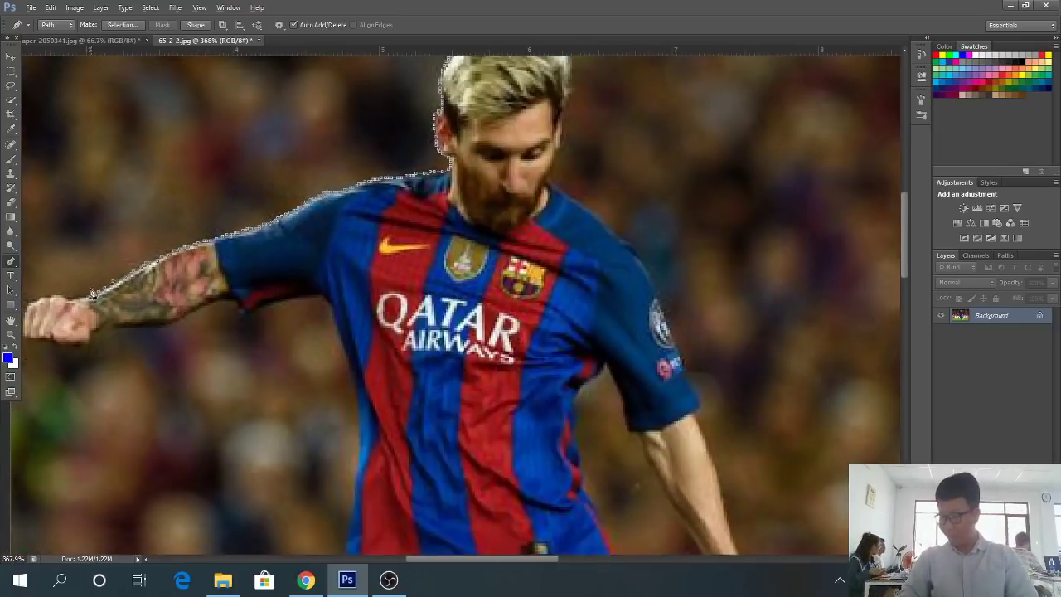
{"action": "scroll", "coordinate": [66, 315], "scroll_direction": "down", "scroll_amount": 5}
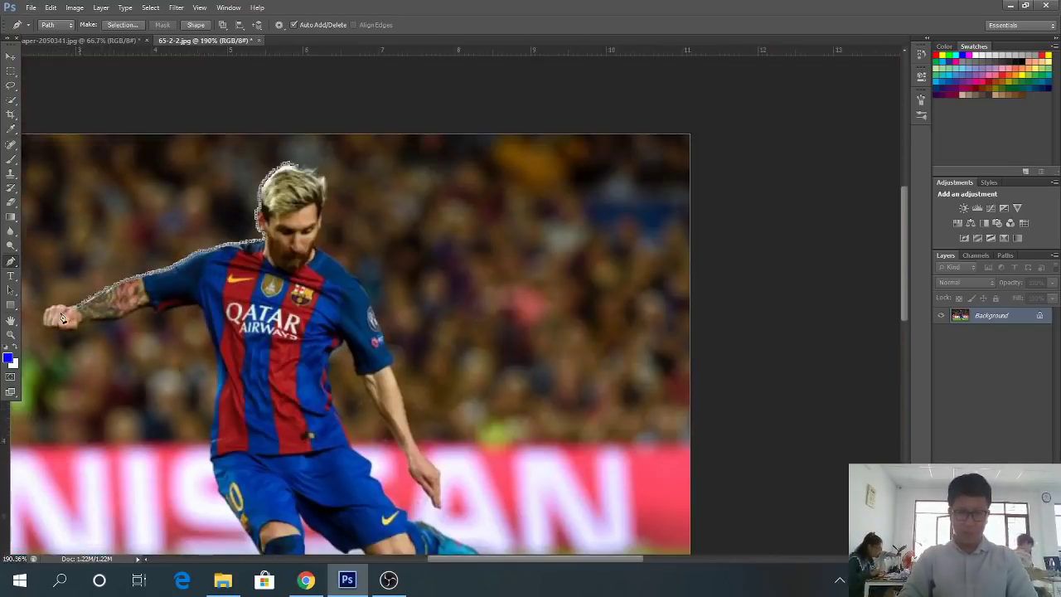
{"action": "key", "text": "ctrl+0"}
{"action": "scroll", "coordinate": [305, 261], "scroll_direction": "up", "scroll_amount": 7}
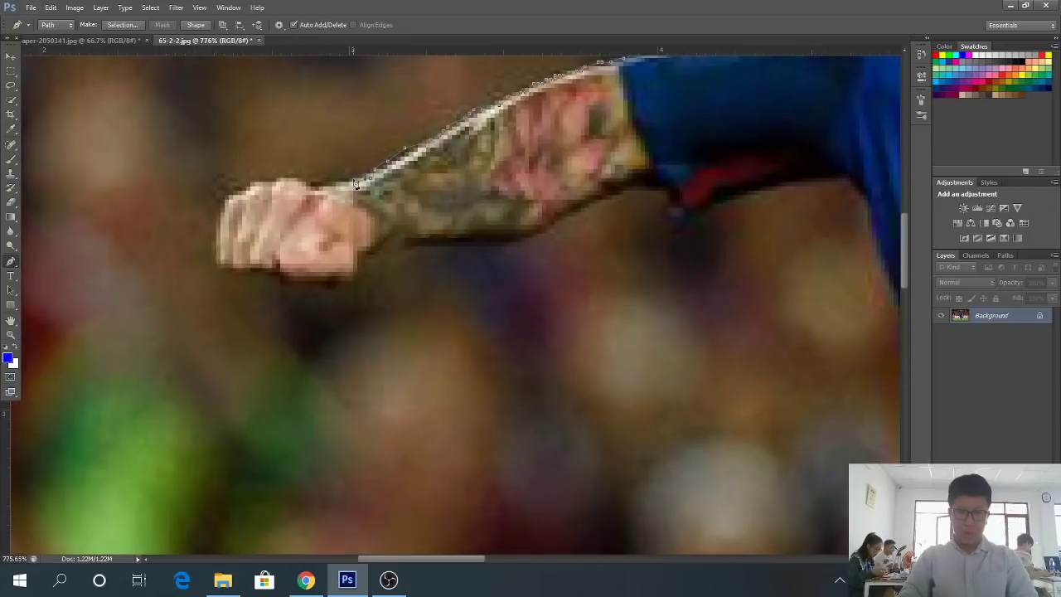
{"action": "mouse_move", "coordinate": [355, 182]}
{"action": "left_mouse_down"}
{"action": "mouse_move", "coordinate": [322, 193]}
{"action": "mouse_move", "coordinate": [279, 180]}
{"action": "mouse_move", "coordinate": [256, 210]}
{"action": "left_mouse_up"}
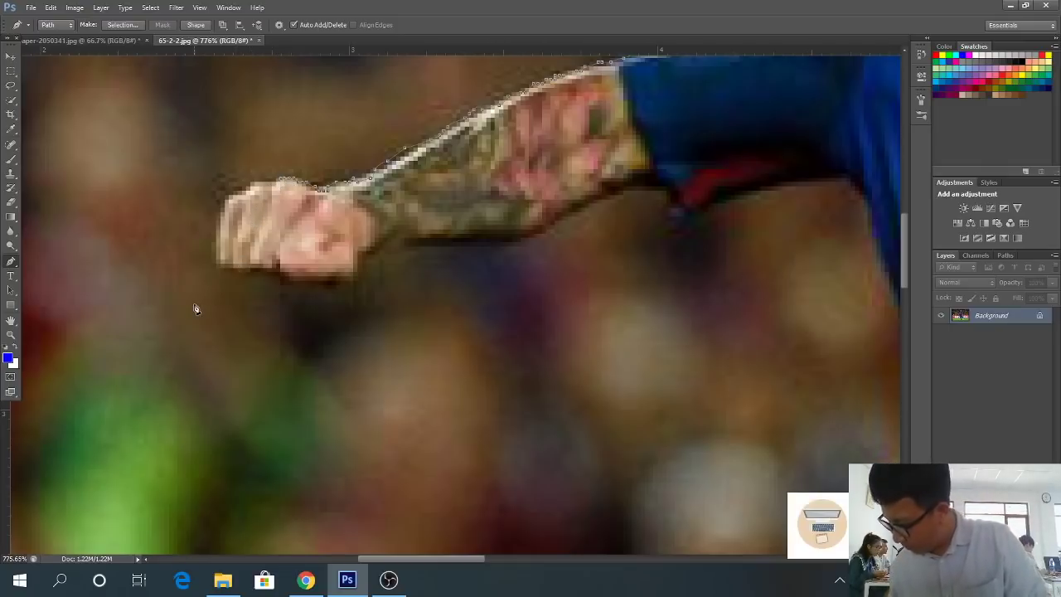
{"action": "left_click_drag", "start_coordinate": [194, 308], "coordinate": [194, 308]}
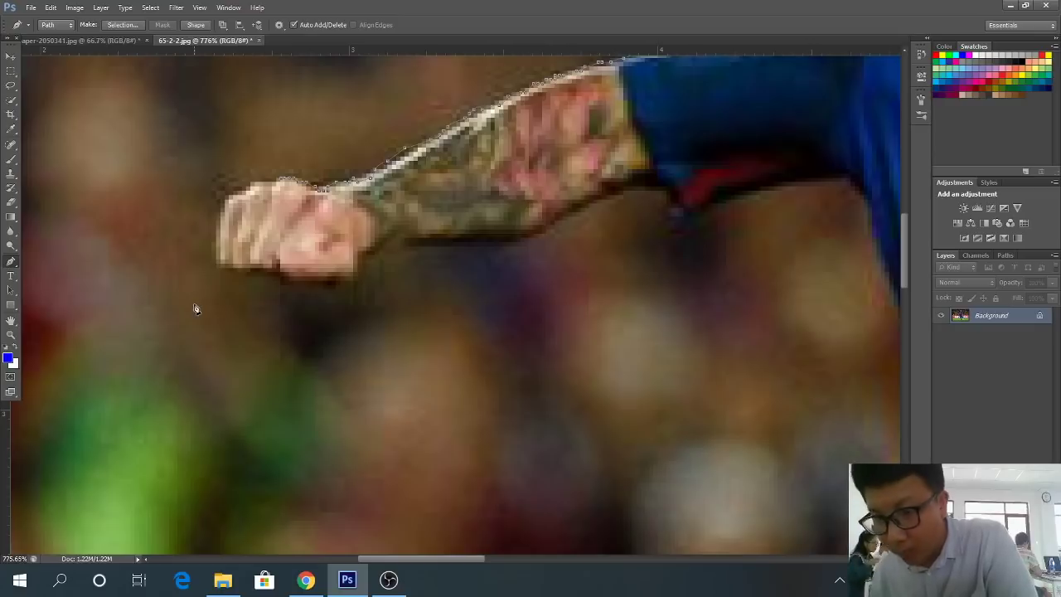
{"action": "key", "text": "ctrl+Tab"}
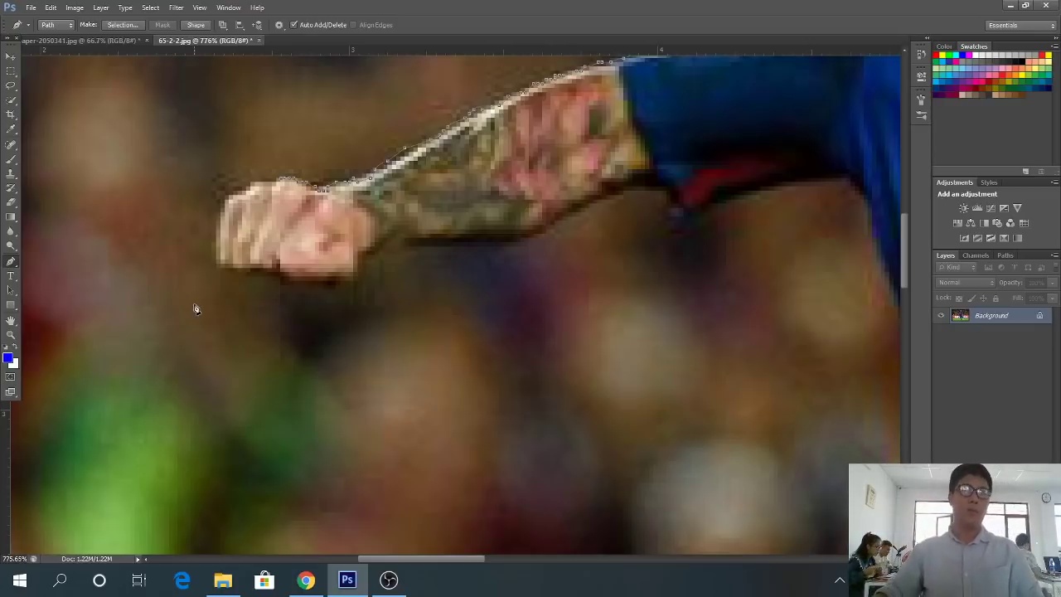
{"action": "key", "text": "ctrl+Tab"}
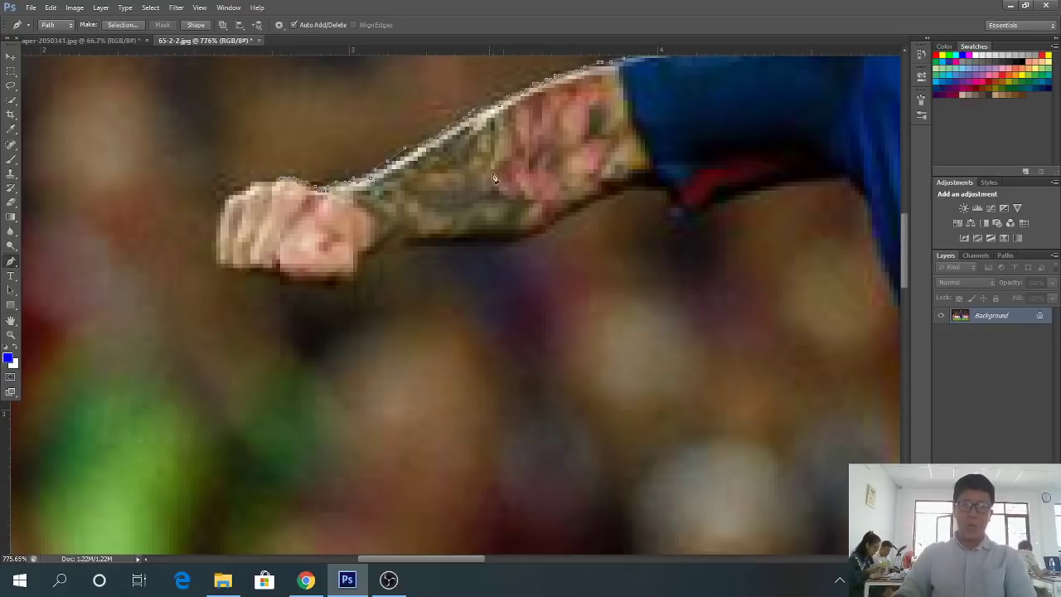
{"action": "scroll", "coordinate": [456, 162], "scroll_direction": "up", "scroll_amount": 2}
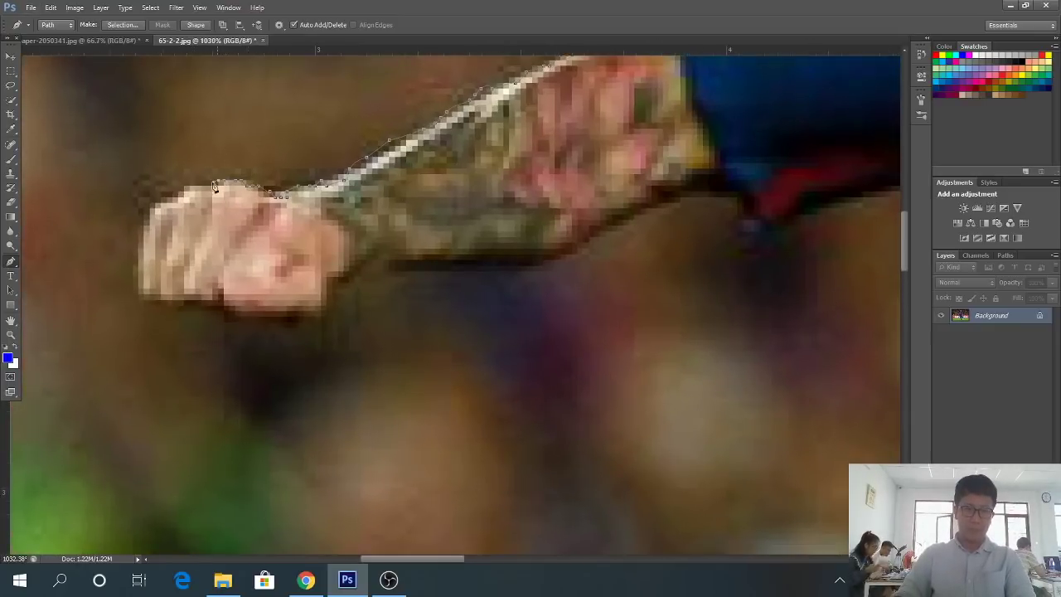
Continue the Pen path around the knuckles of the clenched fist and along the underside of the fingers
{"action": "left_click", "coordinate": [189, 188]}
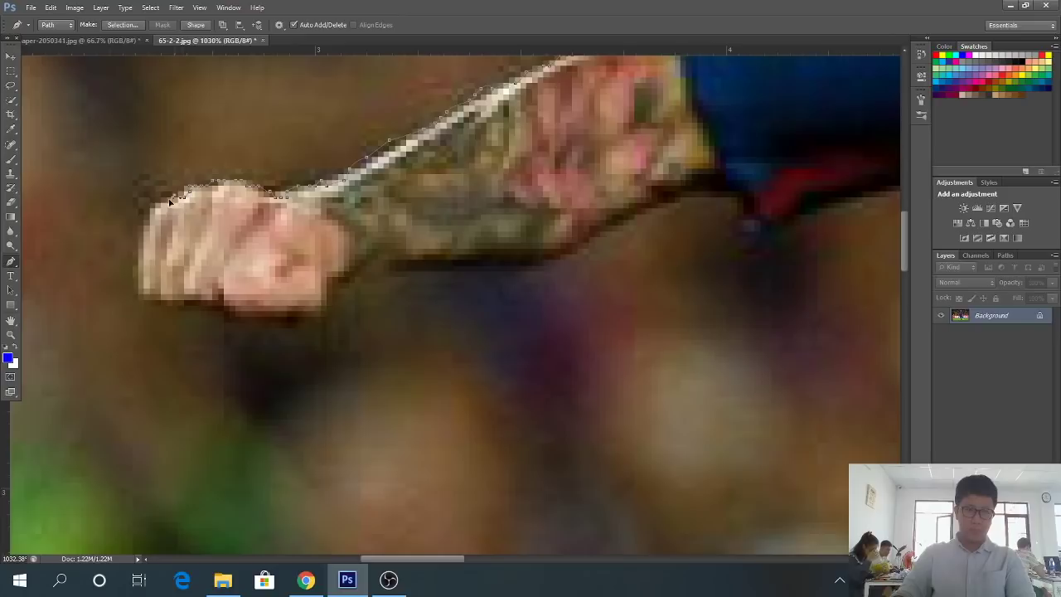
{"action": "left_click", "coordinate": [146, 217]}
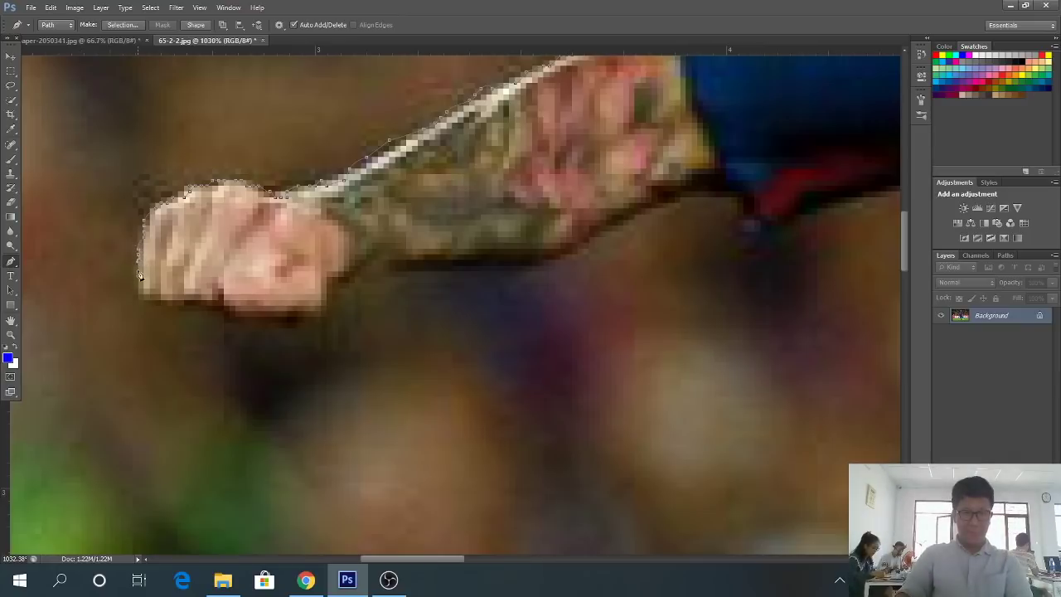
{"action": "left_click", "coordinate": [138, 295]}
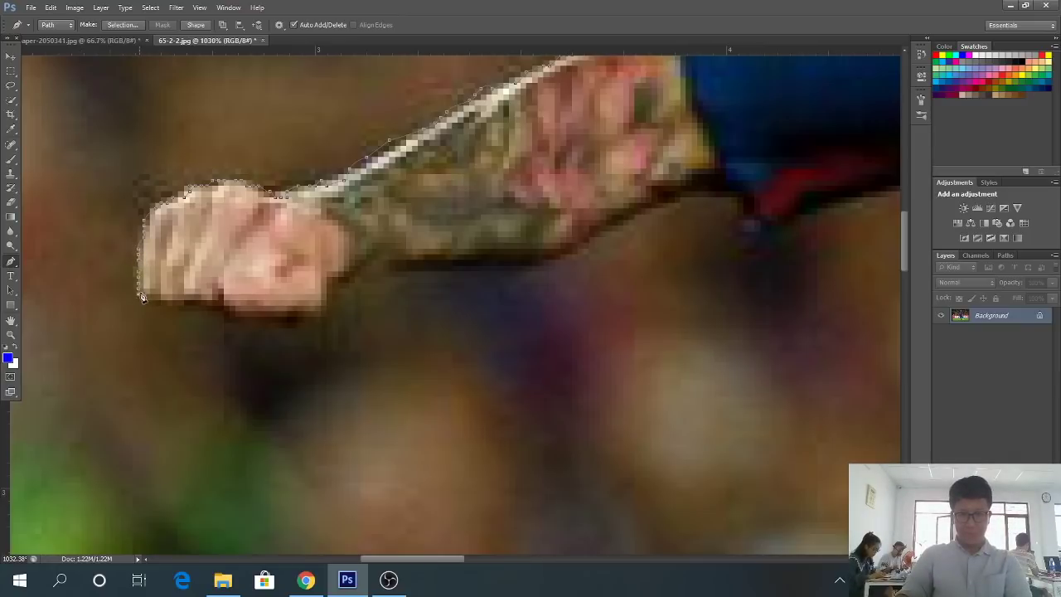
{"action": "left_click", "coordinate": [154, 299]}
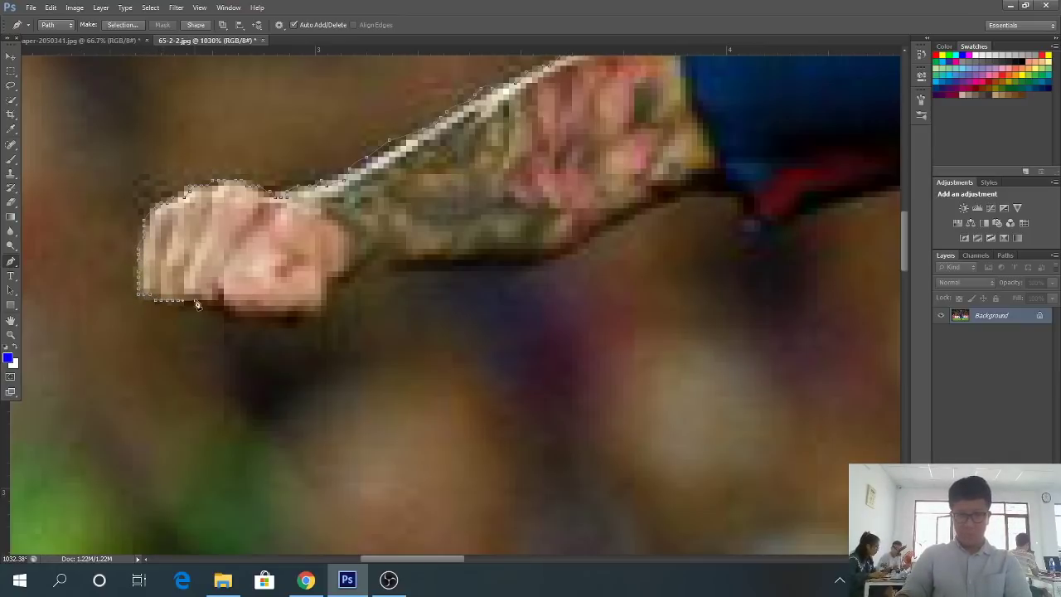
{"action": "left_click", "coordinate": [222, 302]}
{"action": "left_click", "coordinate": [230, 312]}
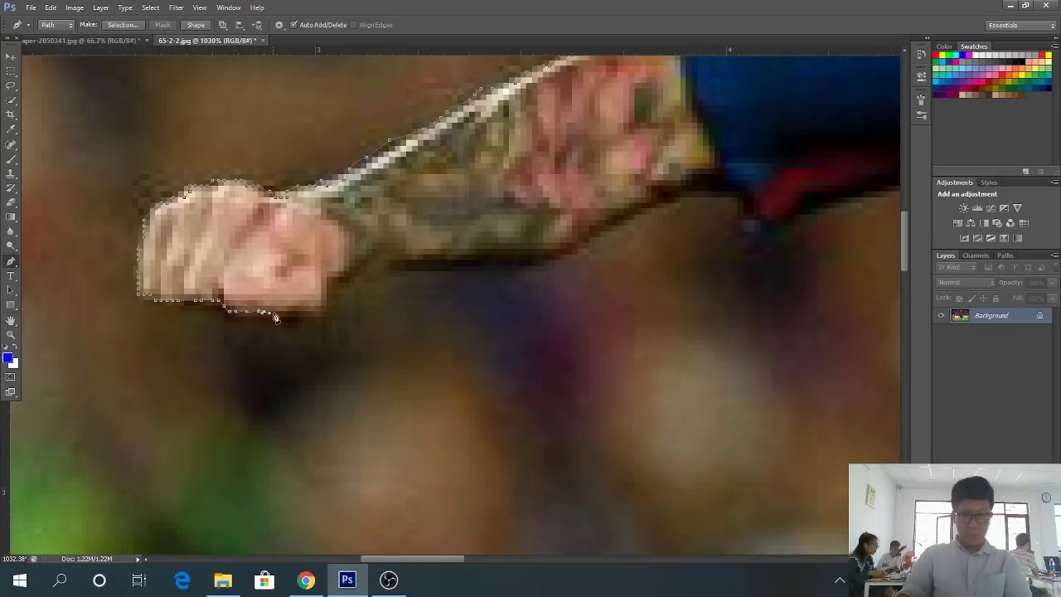
Trace the Pen path under the thumb side of the fist and up to the underside of the wrist
{"action": "left_click", "coordinate": [314, 315]}
{"action": "left_click", "coordinate": [325, 309]}
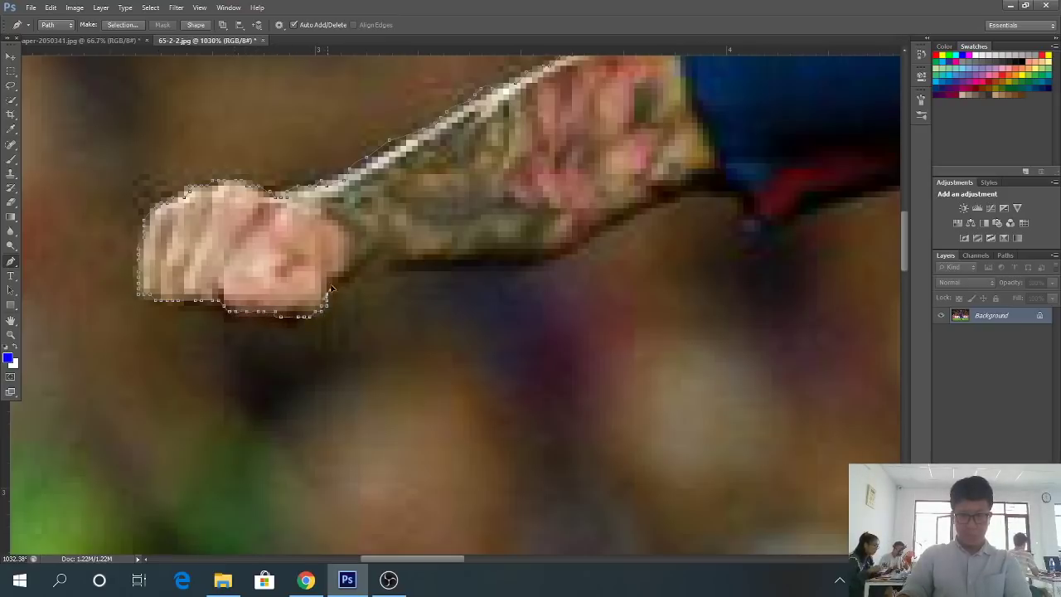
{"action": "left_click", "coordinate": [332, 284]}
{"action": "left_click", "coordinate": [358, 276]}
{"action": "left_click", "coordinate": [368, 266]}
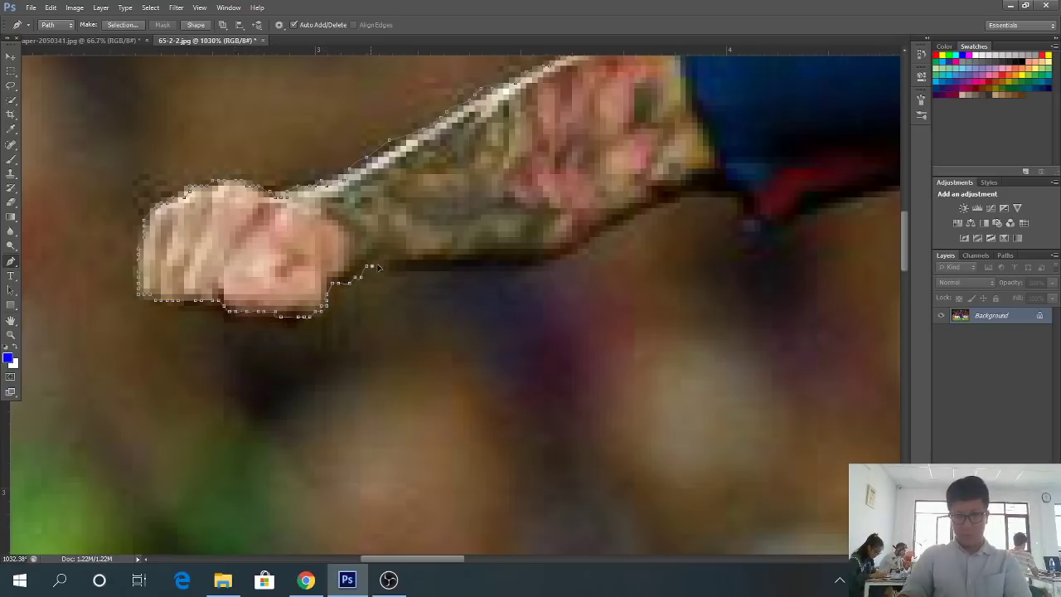
Extend the Pen path along the lower edge of the tattooed forearm to the sleeve cuff
{"action": "left_click", "coordinate": [388, 266]}
{"action": "left_click", "coordinate": [419, 272]}
{"action": "scroll", "coordinate": [429, 275], "scroll_direction": "down", "scroll_amount": 1}
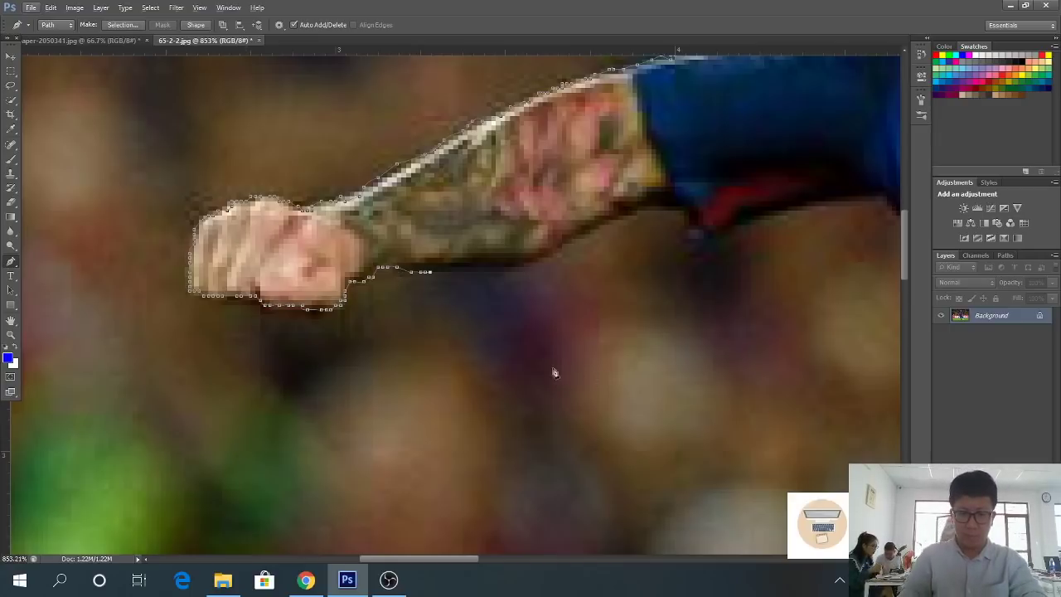
{"action": "scroll", "coordinate": [547, 365], "scroll_direction": "up", "scroll_amount": 1}
{"action": "left_click", "coordinate": [413, 250]}
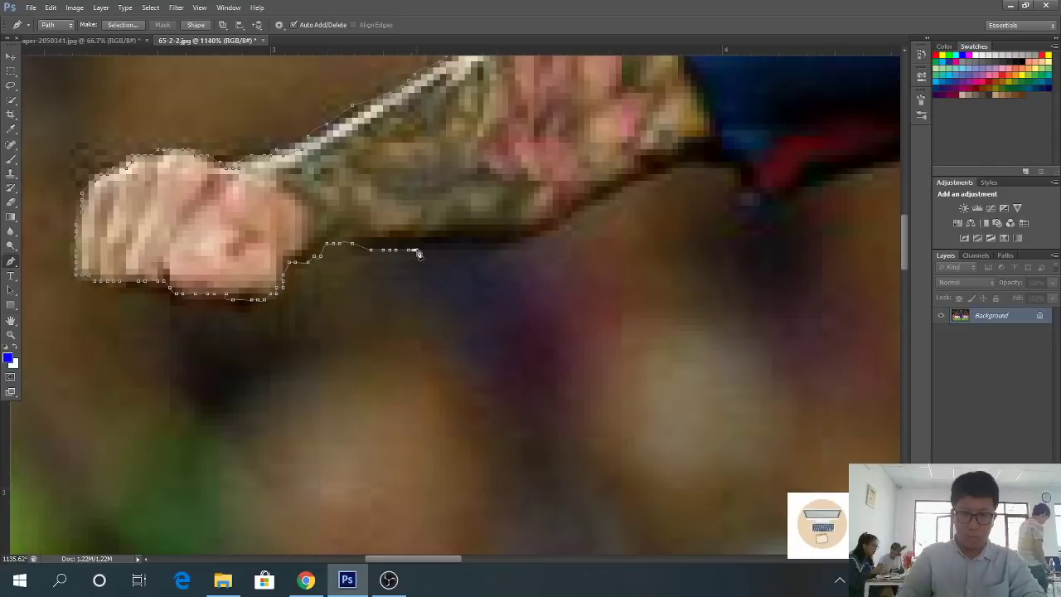
{"action": "mouse_move", "coordinate": [432, 256]}
{"action": "left_mouse_down"}
{"action": "mouse_move", "coordinate": [478, 258]}
{"action": "mouse_move", "coordinate": [701, 163]}
{"action": "left_mouse_up"}
{"action": "left_click", "coordinate": [389, 579]}
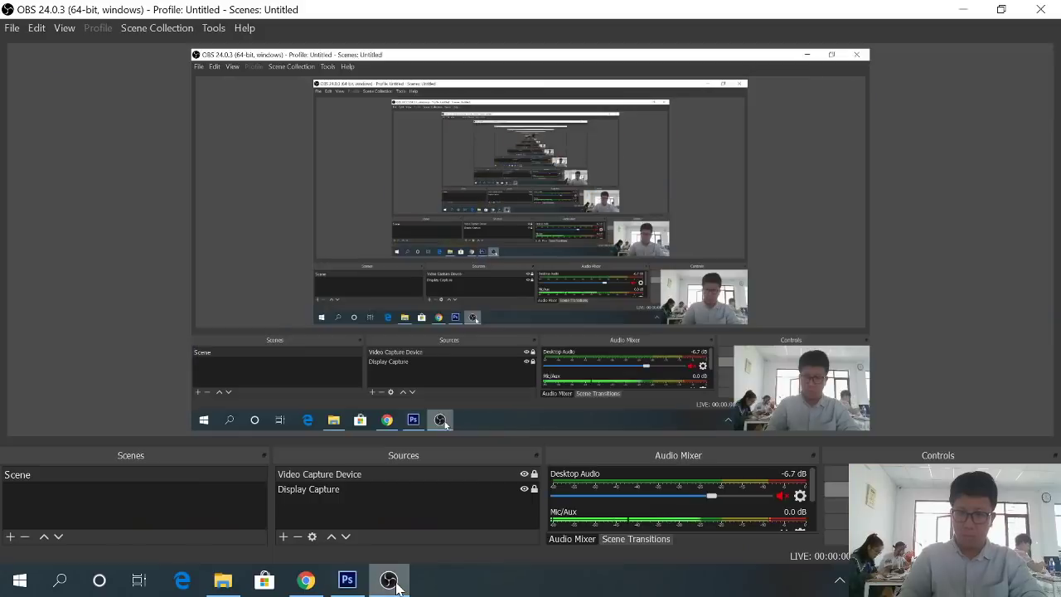
{"action": "left_click", "coordinate": [388, 580]}
Trace the Pen path under the blue sleeve to the armpit and down the side of the shirt to its hem
{"action": "scroll", "coordinate": [435, 452], "scroll_direction": "down", "scroll_amount": 8}
{"action": "scroll", "coordinate": [438, 446], "scroll_direction": "up", "scroll_amount": 3}
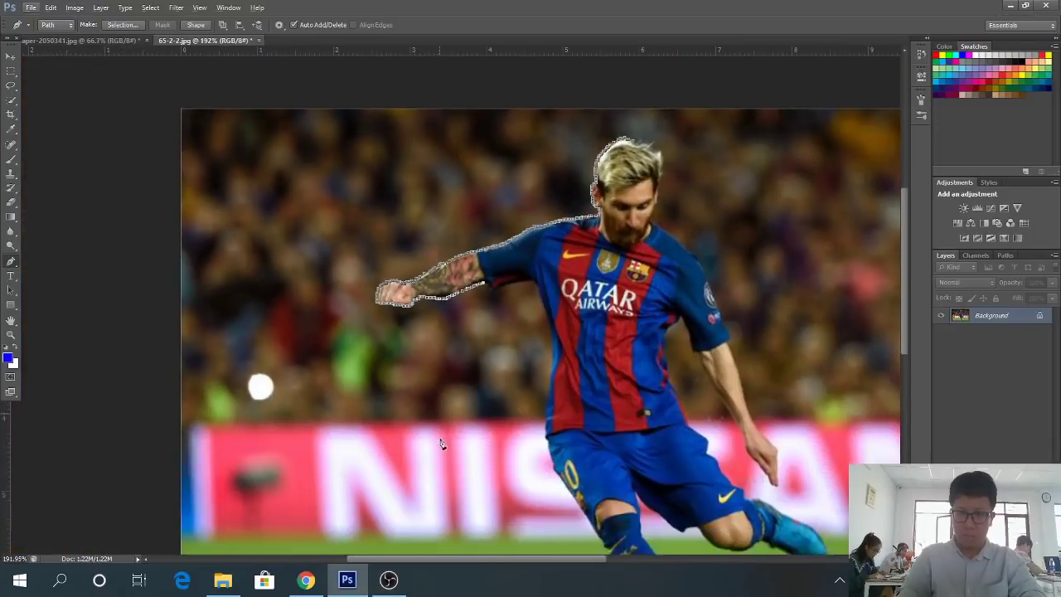
{"action": "scroll", "coordinate": [525, 232], "scroll_direction": "up", "scroll_amount": 1}
{"action": "mouse_move", "coordinate": [452, 225]}
{"action": "left_mouse_down"}
{"action": "mouse_move", "coordinate": [514, 240]}
{"action": "mouse_move", "coordinate": [556, 225]}
{"action": "mouse_move", "coordinate": [577, 249]}
{"action": "mouse_move", "coordinate": [603, 353]}
{"action": "mouse_move", "coordinate": [580, 514]}
{"action": "left_mouse_up"}
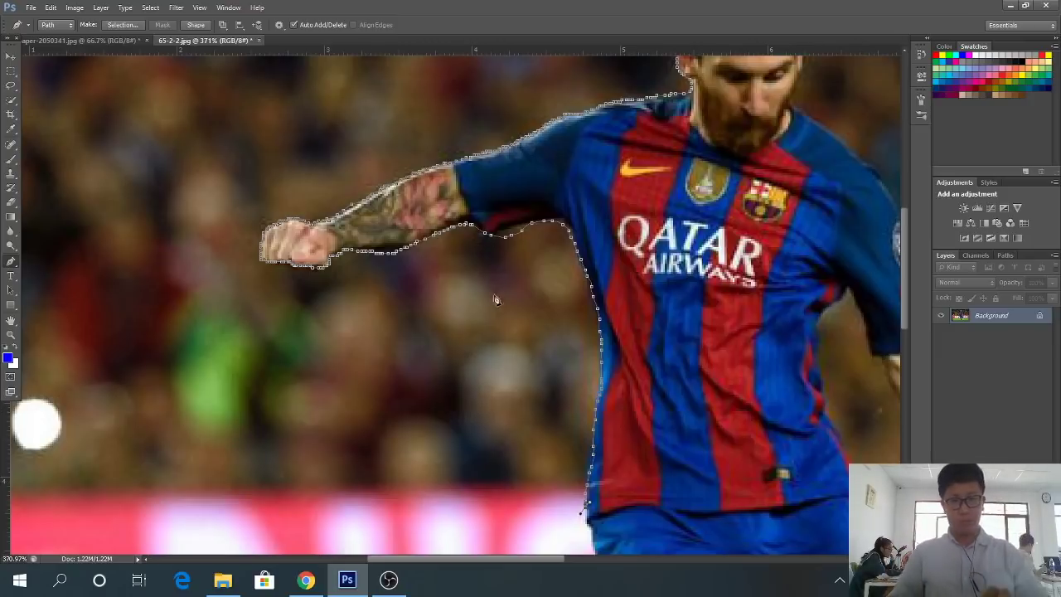
Continue the Pen path from the shirt hem down the outer edge of the shorts to beside the number
{"action": "scroll", "coordinate": [611, 390], "scroll_direction": "down", "scroll_amount": 3}
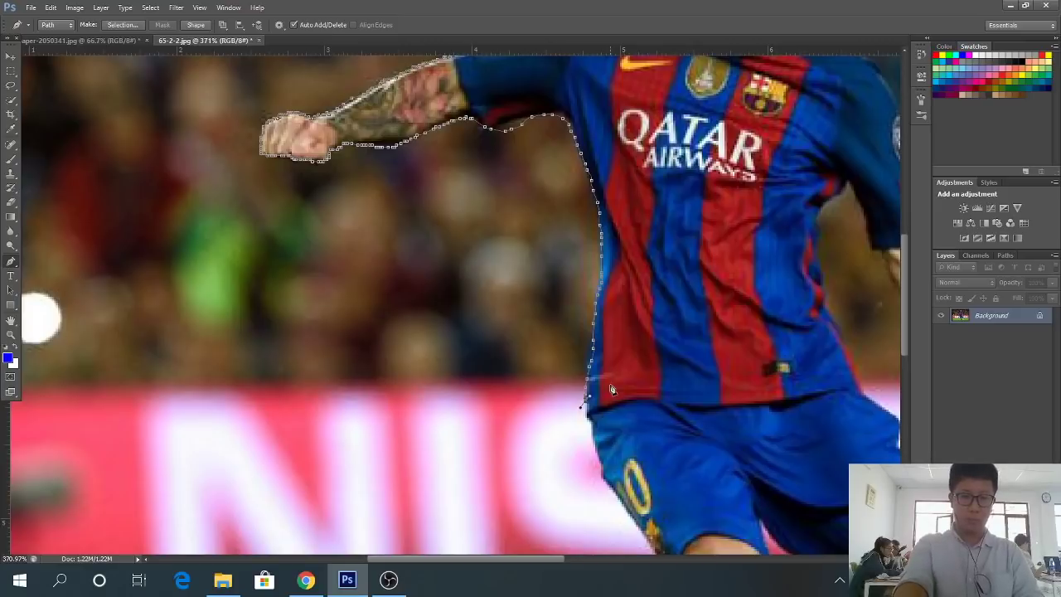
{"action": "scroll", "coordinate": [611, 389], "scroll_direction": "down", "scroll_amount": 2, "text": "alt"}
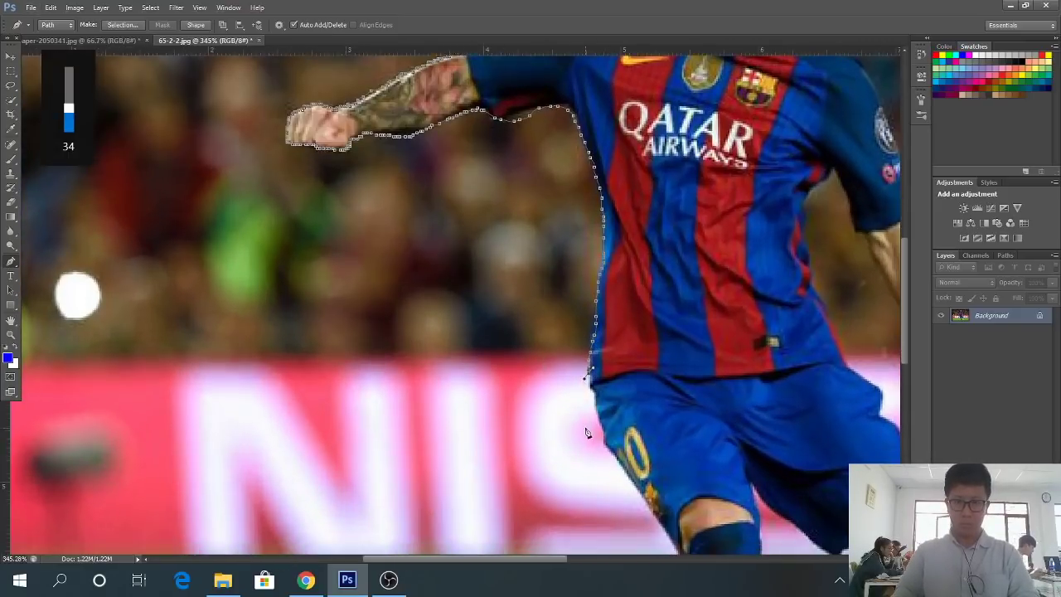
{"action": "scroll", "coordinate": [585, 432], "scroll_direction": "up", "scroll_amount": 3, "text": "alt"}
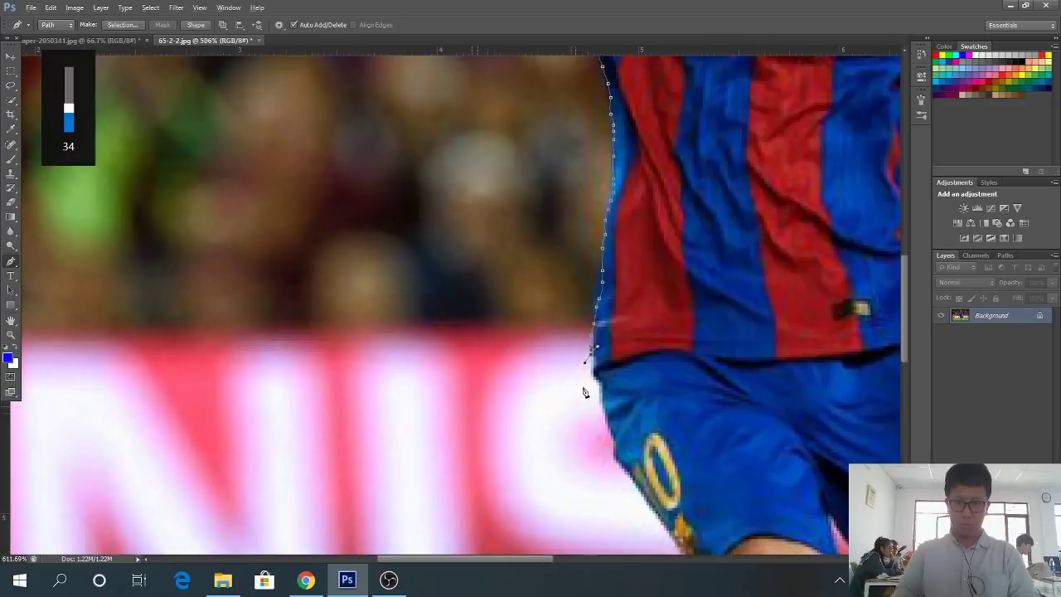
{"action": "left_click", "coordinate": [599, 371]}
{"action": "left_click", "coordinate": [602, 382]}
{"action": "left_click", "coordinate": [609, 410]}
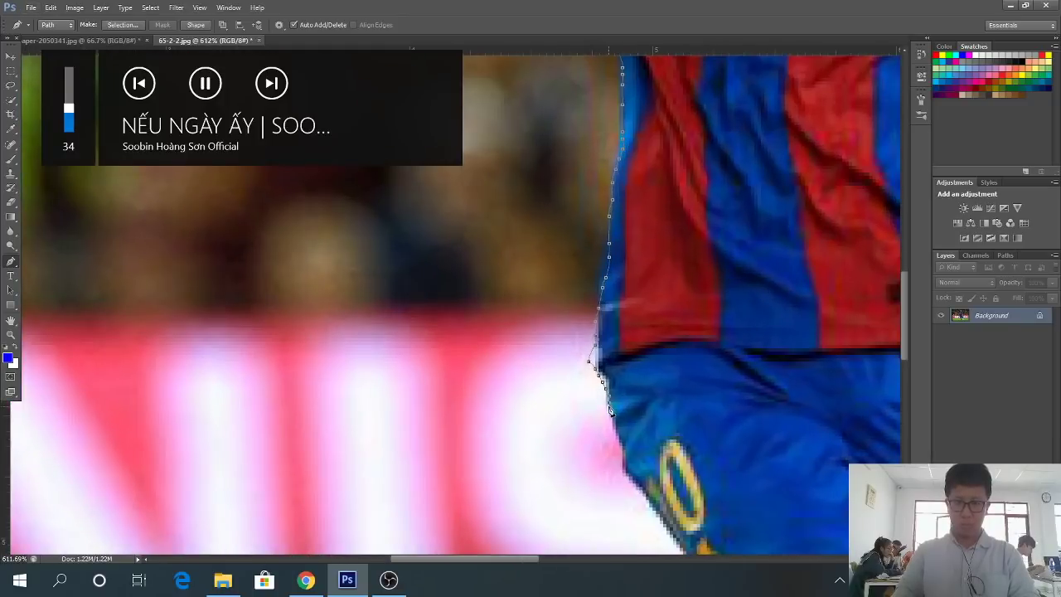
{"action": "left_click", "coordinate": [614, 428]}
{"action": "left_click", "coordinate": [622, 453]}
{"action": "left_click", "coordinate": [626, 466]}
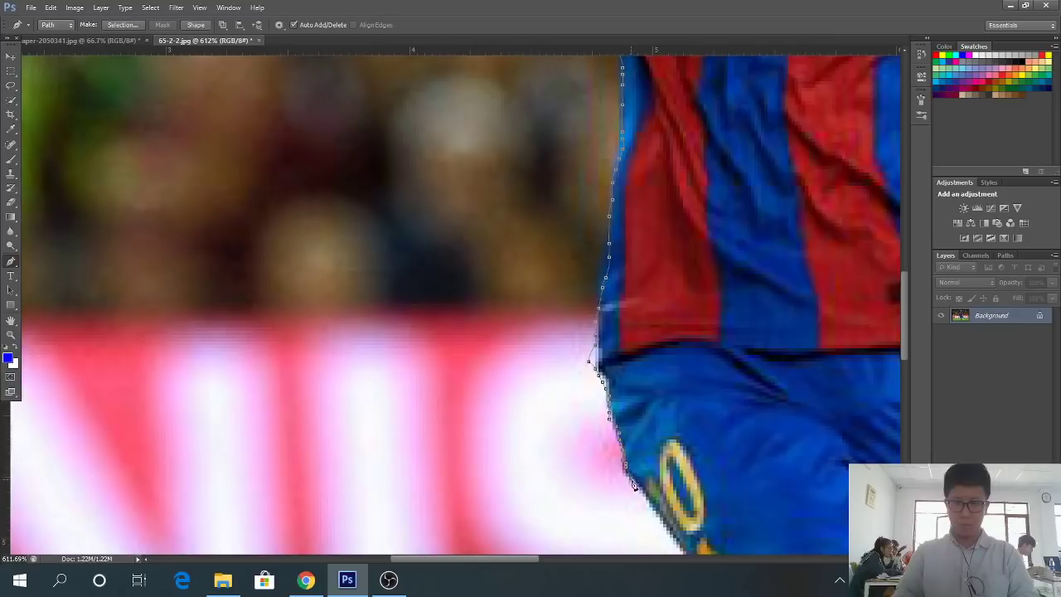
Extend the Pen path down the lower outer edge of the shorts and past the knee to the top of the sock
{"action": "scroll", "coordinate": [640, 491], "scroll_direction": "down", "scroll_amount": 3, "text": "alt"}
{"action": "scroll", "coordinate": [653, 497], "scroll_direction": "down", "scroll_amount": 4, "text": "alt"}
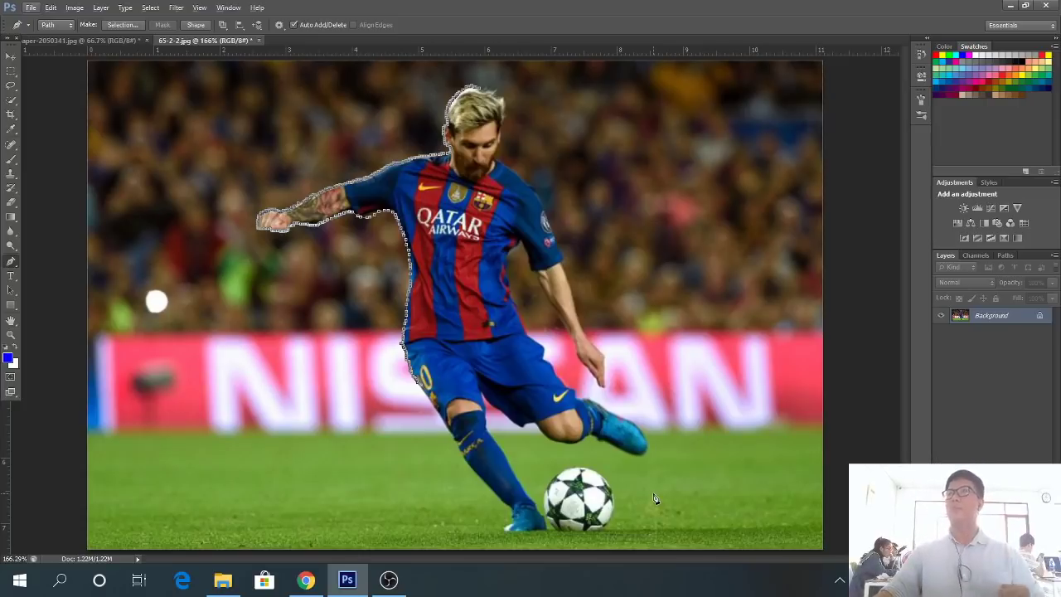
{"action": "scroll", "coordinate": [691, 503], "scroll_direction": "up", "scroll_amount": 2}
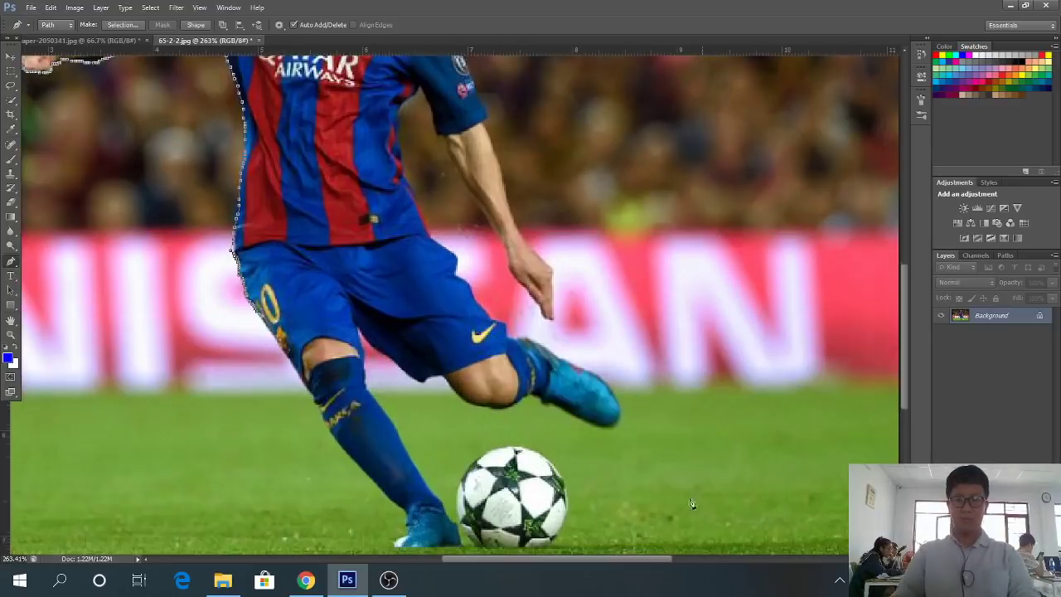
{"action": "scroll", "coordinate": [246, 350], "scroll_direction": "up", "scroll_amount": 4}
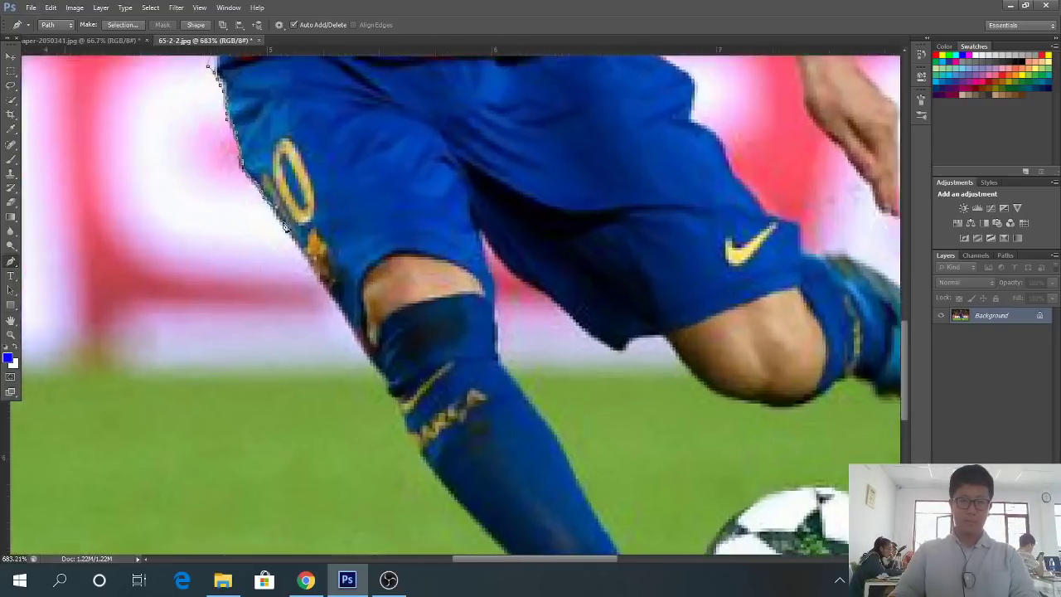
{"action": "scroll", "coordinate": [285, 226], "scroll_direction": "up", "scroll_amount": 1}
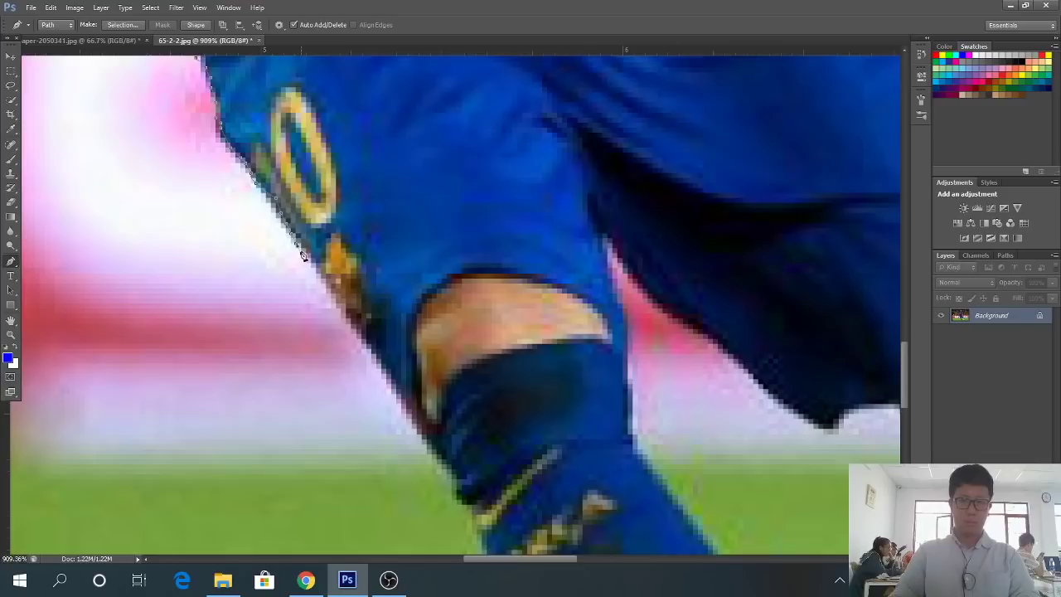
{"action": "left_click_drag", "start_coordinate": [303, 256], "coordinate": [456, 489]}
Trace the Pen path along the outer edge of the standing leg's sock, past the lettering to mid-shin
{"action": "scroll", "coordinate": [456, 489], "scroll_direction": "down", "scroll_amount": 5}
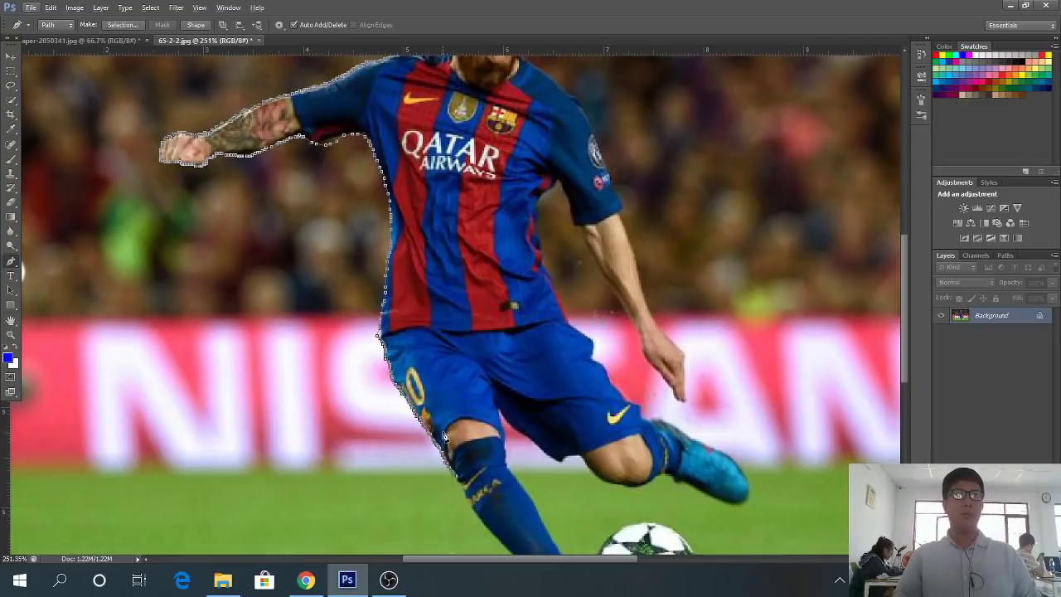
{"action": "scroll", "coordinate": [444, 435], "scroll_direction": "down", "scroll_amount": 5}
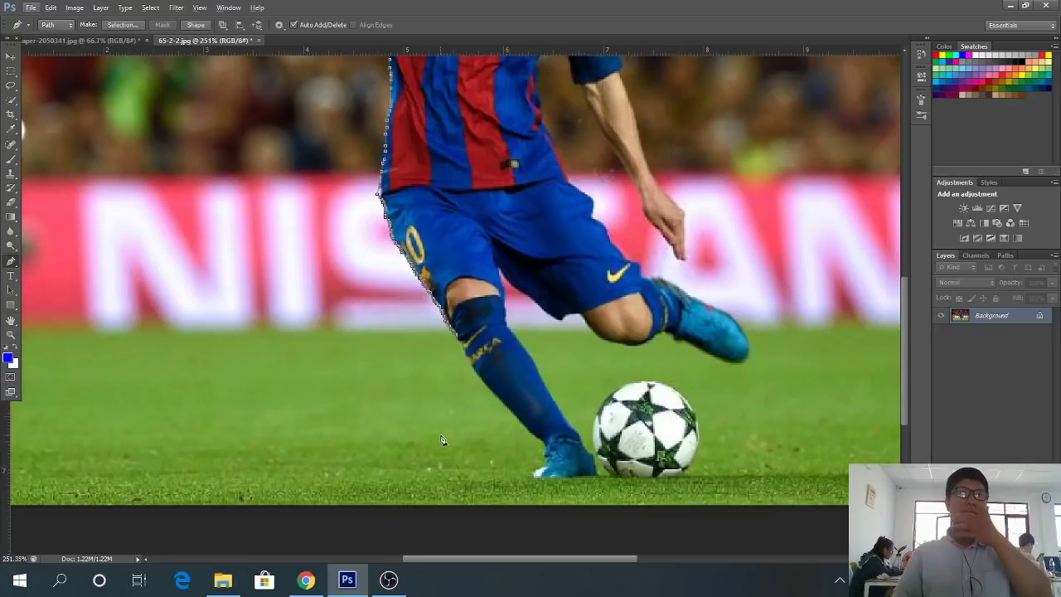
{"action": "scroll", "coordinate": [446, 432], "scroll_direction": "down", "scroll_amount": 1}
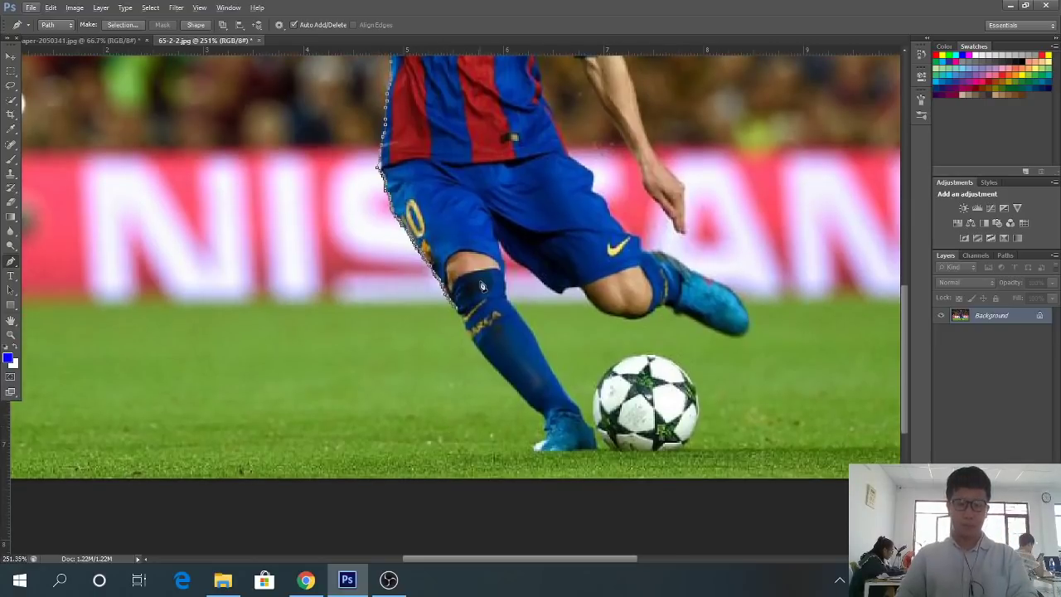
{"action": "scroll", "coordinate": [482, 286], "scroll_direction": "up", "scroll_amount": 5}
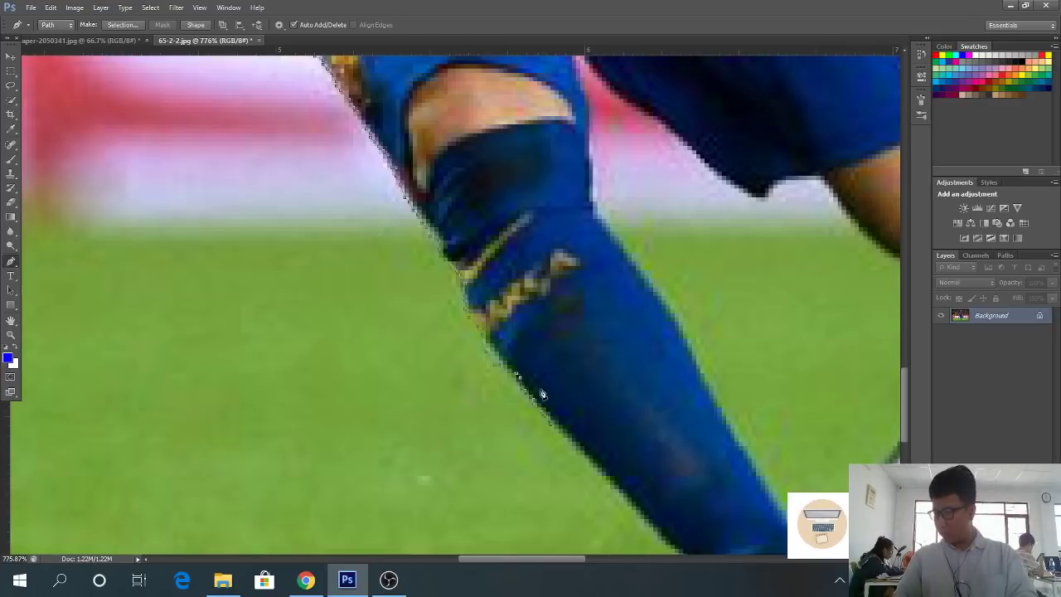
{"action": "scroll", "coordinate": [542, 396], "scroll_direction": "down", "scroll_amount": 2}
{"action": "scroll", "coordinate": [538, 404], "scroll_direction": "up", "scroll_amount": 3}
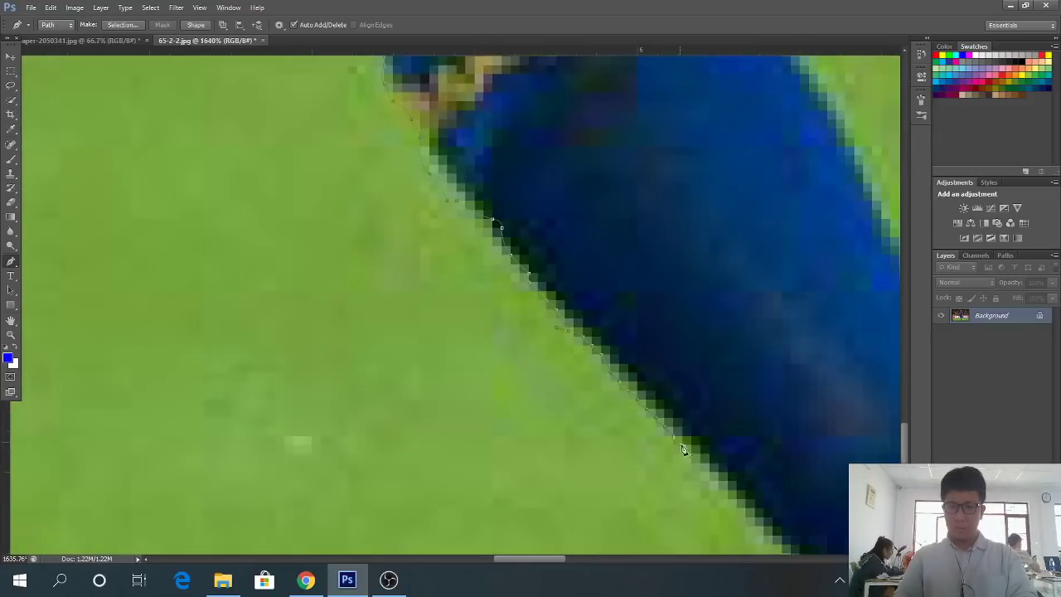
Continue the Pen path from mid-shin down the outer edge of the sock to just above the ankle
{"action": "scroll", "coordinate": [705, 473], "scroll_direction": "down", "scroll_amount": 3}
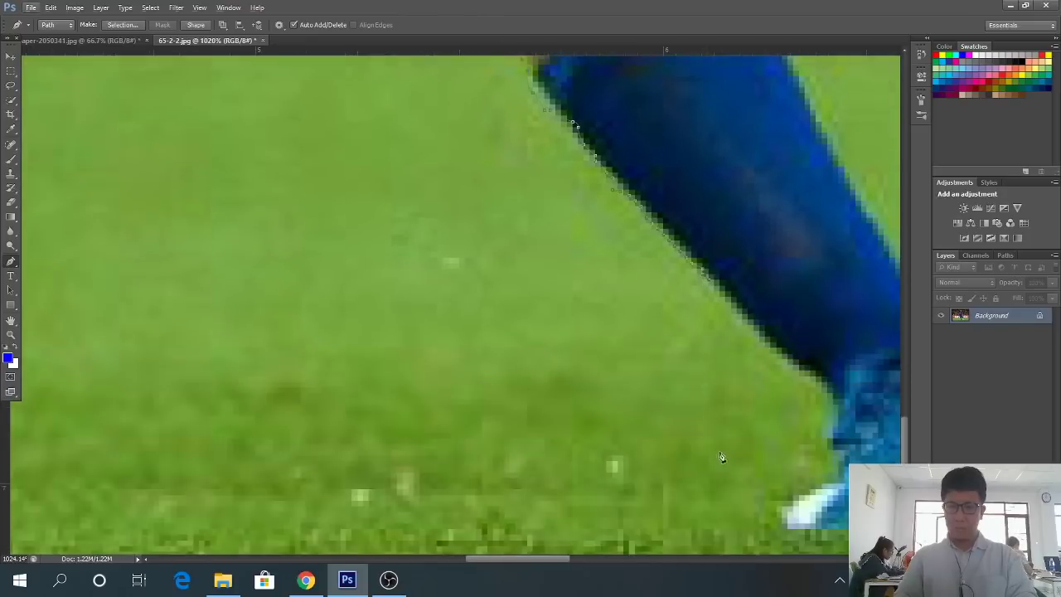
{"action": "scroll", "coordinate": [714, 292], "scroll_direction": "up", "scroll_amount": 3}
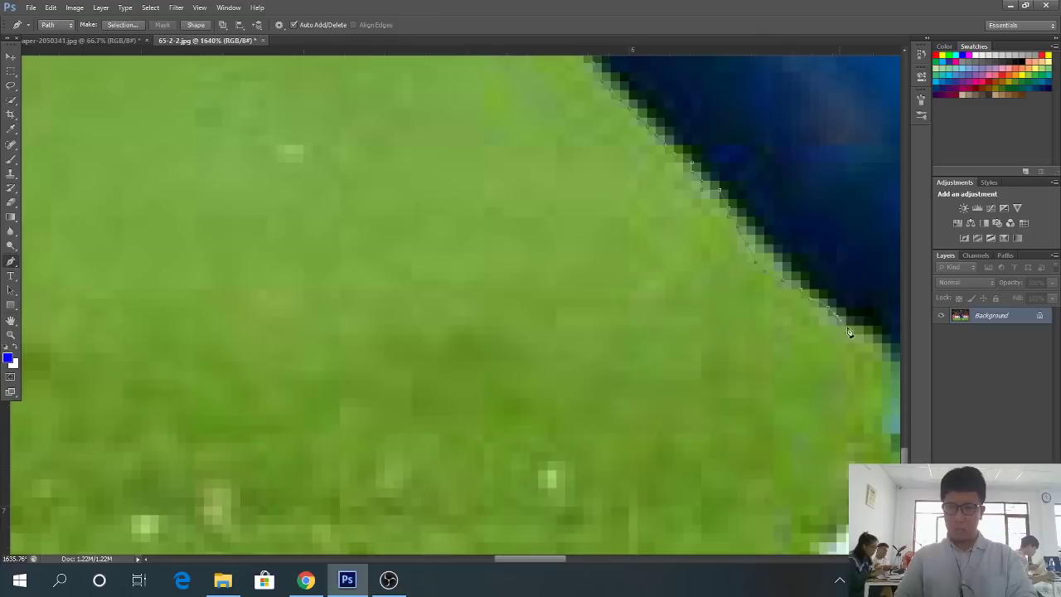
{"action": "scroll", "coordinate": [862, 351], "scroll_direction": "down", "scroll_amount": 2}
{"action": "scroll", "coordinate": [862, 351], "scroll_direction": "down", "scroll_amount": 2}
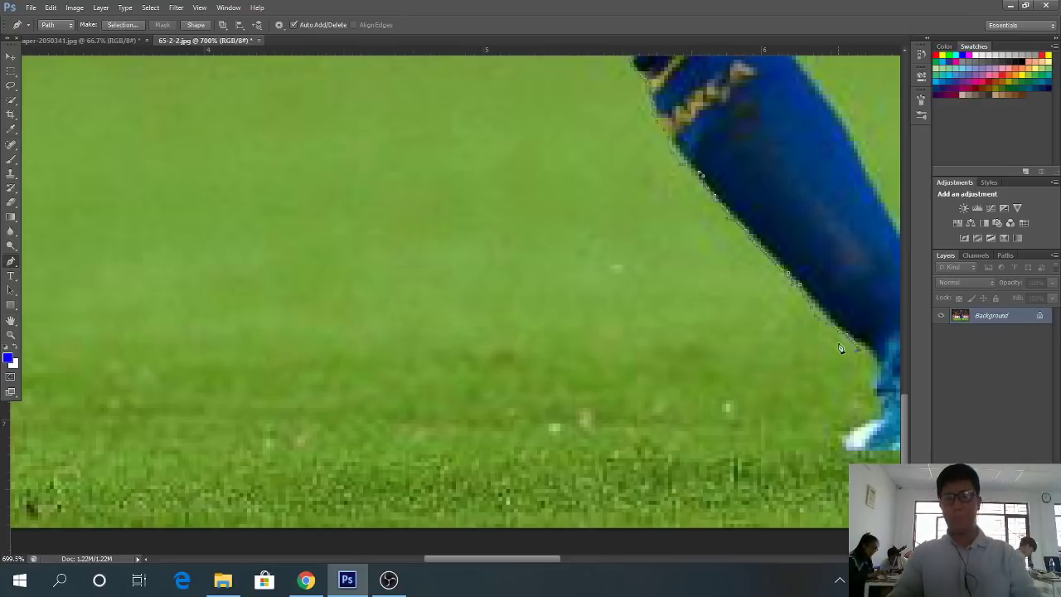
Trace the Pen path down the ankle, around the white tip of the standing foot's boot and along the sole
{"action": "scroll", "coordinate": [897, 317], "scroll_direction": "down", "scroll_amount": 2}
{"action": "scroll", "coordinate": [887, 313], "scroll_direction": "up", "scroll_amount": 3}
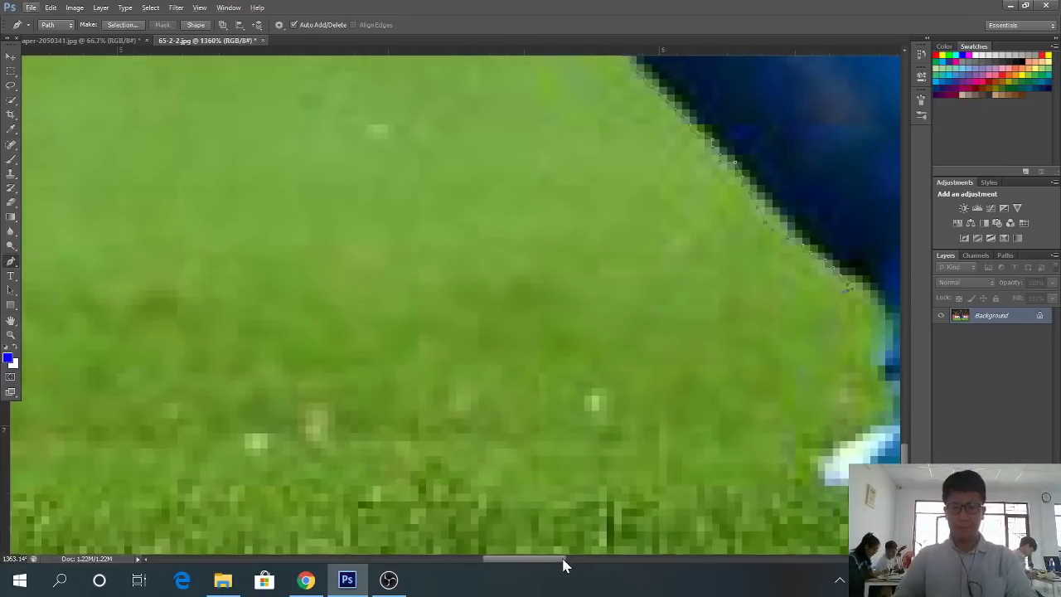
{"action": "left_click_drag", "start_coordinate": [563, 559], "coordinate": [617, 569]}
{"action": "scroll", "coordinate": [430, 264], "scroll_direction": "up", "scroll_amount": 2}
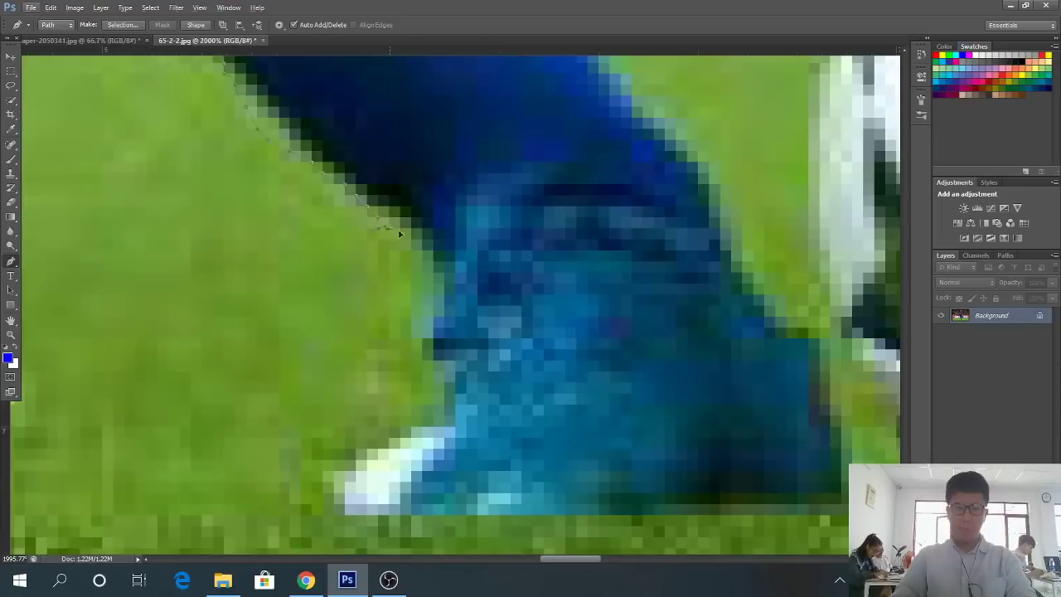
{"action": "left_click", "coordinate": [430, 263]}
{"action": "left_click", "coordinate": [432, 338]}
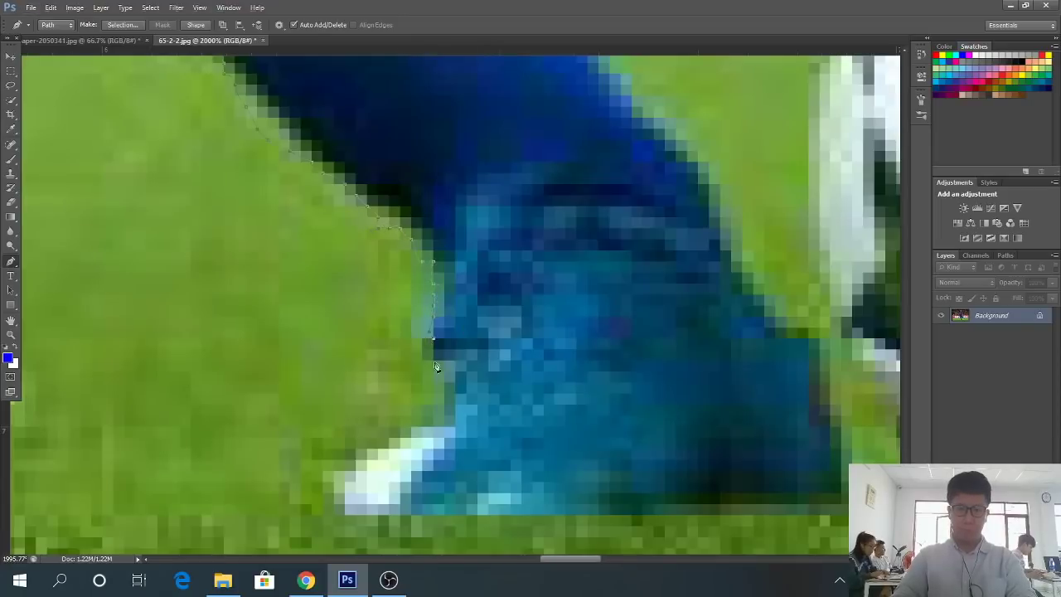
{"action": "left_click", "coordinate": [447, 405]}
{"action": "left_click", "coordinate": [346, 459]}
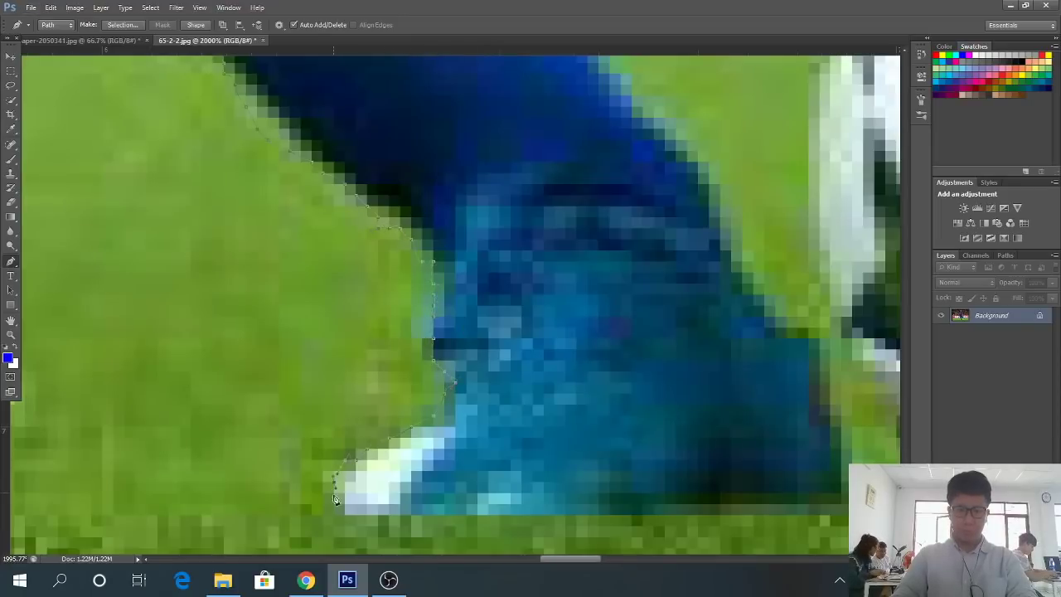
{"action": "left_click", "coordinate": [342, 520]}
{"action": "left_click", "coordinate": [524, 524]}
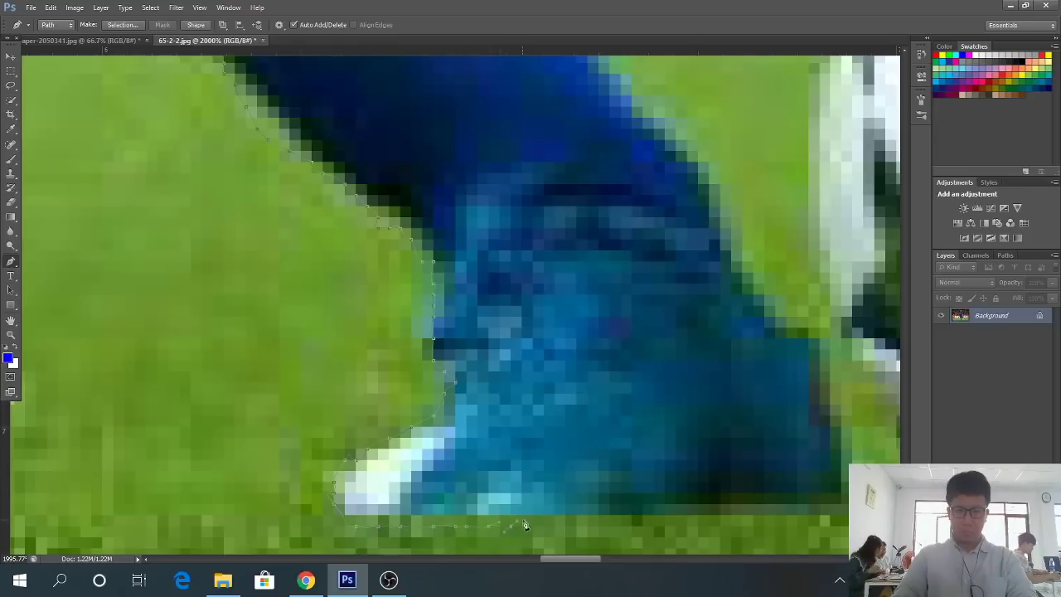
{"action": "scroll", "coordinate": [580, 516], "scroll_direction": "down", "scroll_amount": 2}
{"action": "scroll", "coordinate": [639, 516], "scroll_direction": "down", "scroll_amount": 3}
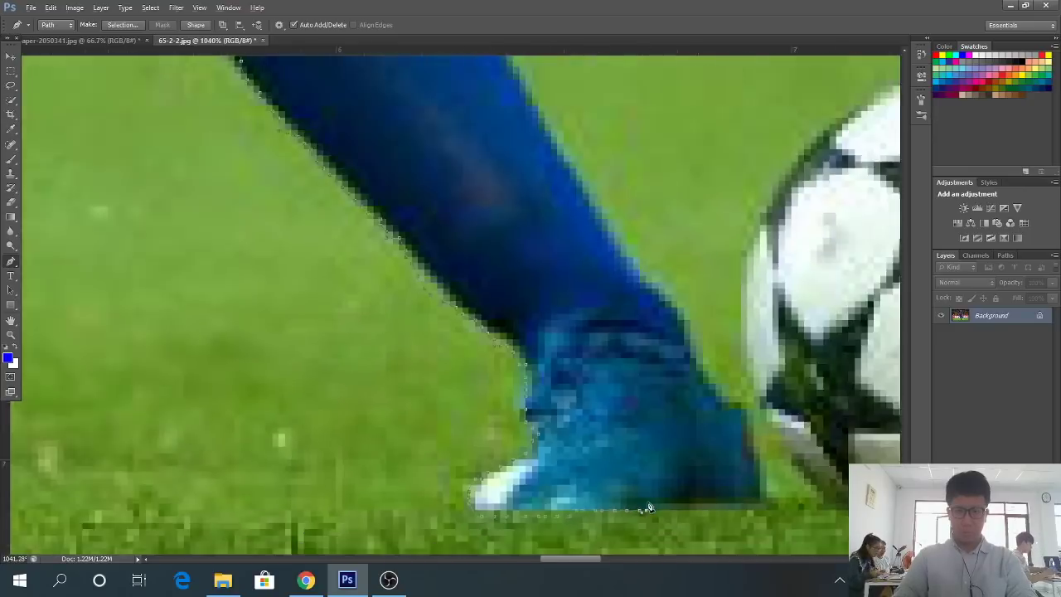
Trace the Pen path around the heel of the standing foot's boot and up the ankle to the lower sock
{"action": "scroll", "coordinate": [646, 497], "scroll_direction": "down", "scroll_amount": 4}
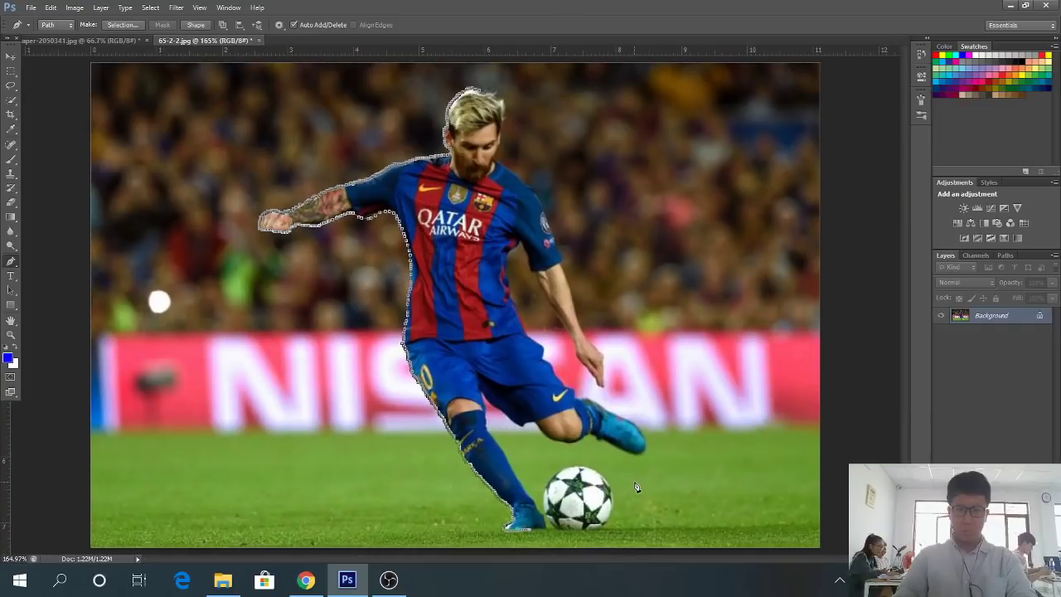
{"action": "scroll", "coordinate": [580, 524], "scroll_direction": "up", "scroll_amount": 2}
{"action": "scroll", "coordinate": [530, 530], "scroll_direction": "up", "scroll_amount": 4}
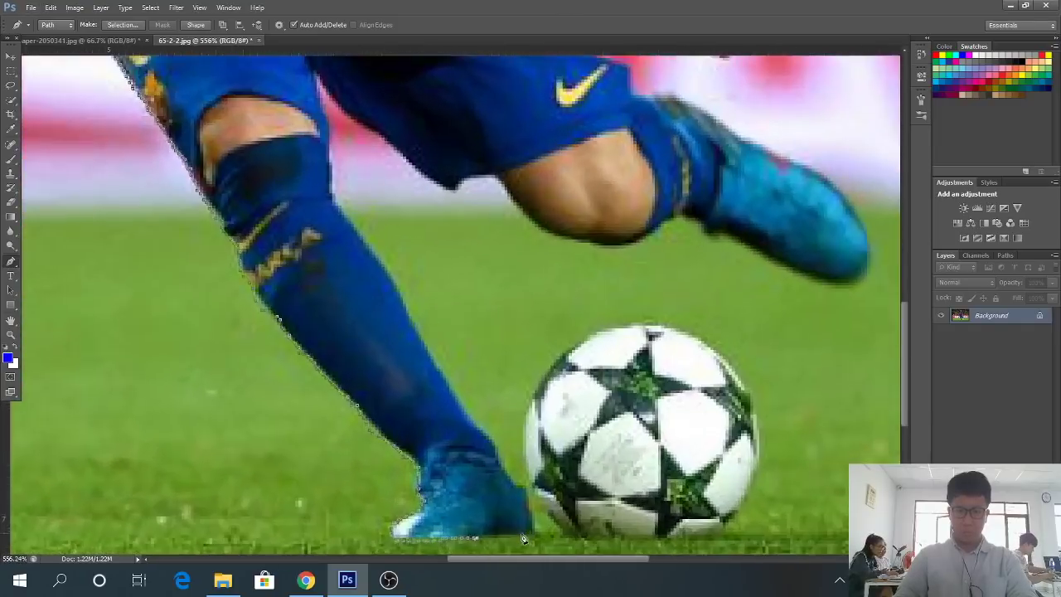
{"action": "scroll", "coordinate": [503, 539], "scroll_direction": "up", "scroll_amount": 2}
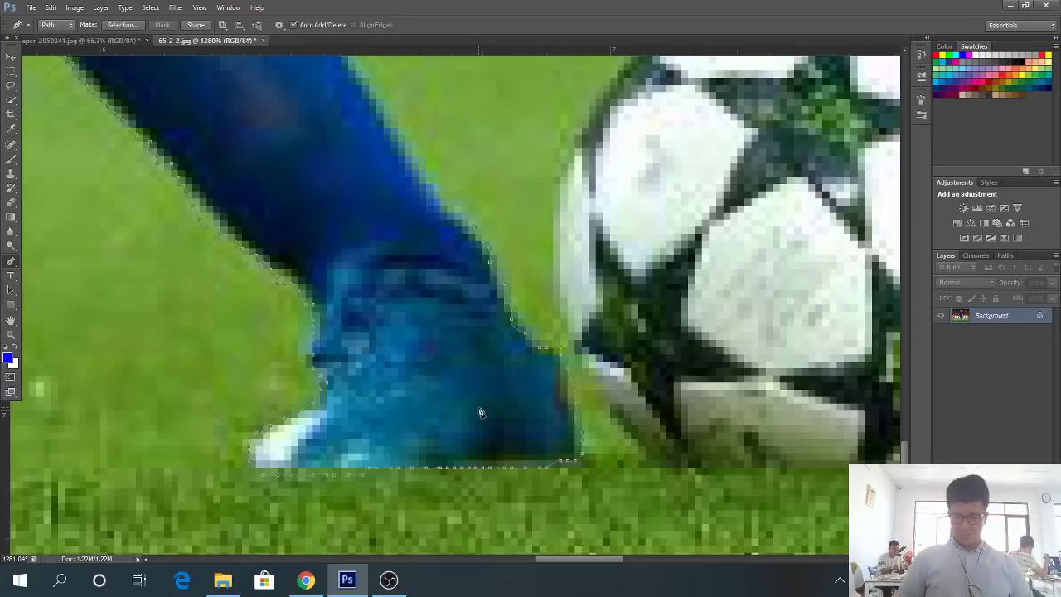
{"action": "scroll", "coordinate": [481, 412], "scroll_direction": "up", "scroll_amount": 3}
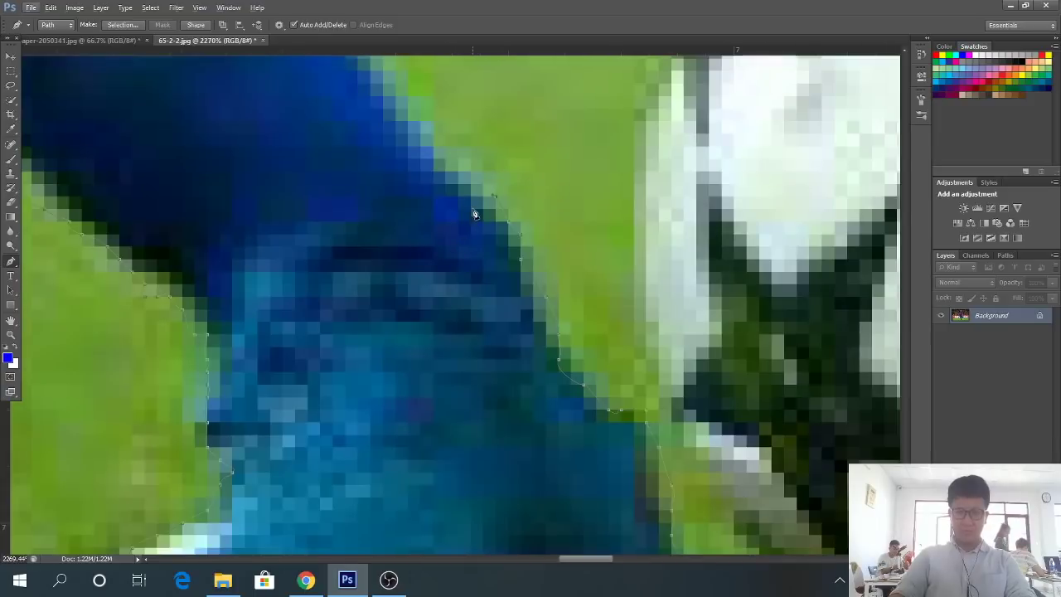
{"action": "scroll", "coordinate": [474, 214], "scroll_direction": "up", "scroll_amount": 1}
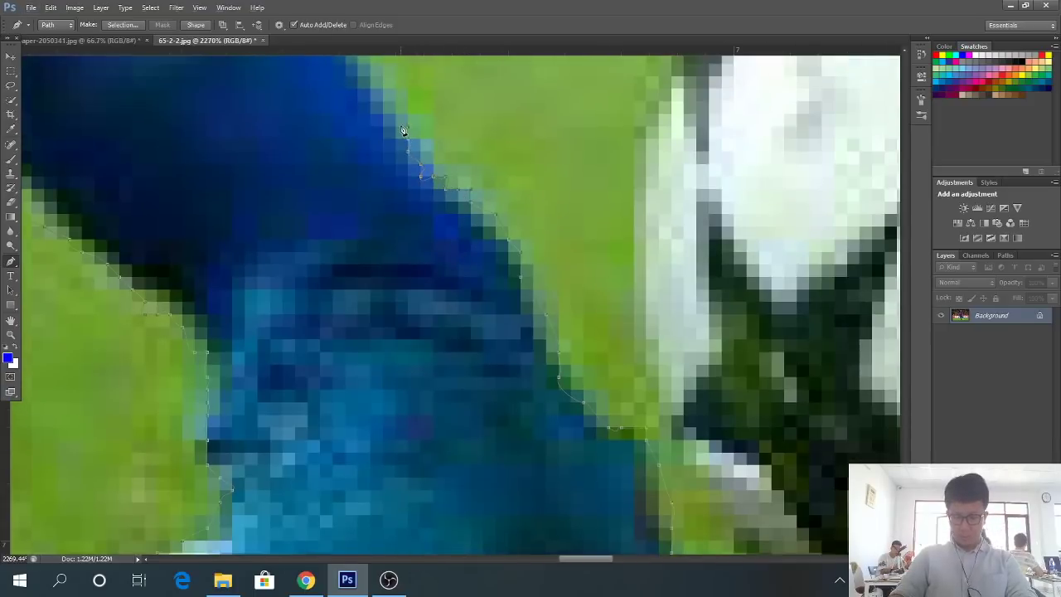
Continue the Pen path up the ball-side edge of the sock from the ankle to the lower shin
{"action": "scroll", "coordinate": [404, 127], "scroll_direction": "down", "scroll_amount": 2}
{"action": "scroll", "coordinate": [403, 127], "scroll_direction": "down", "scroll_amount": 5}
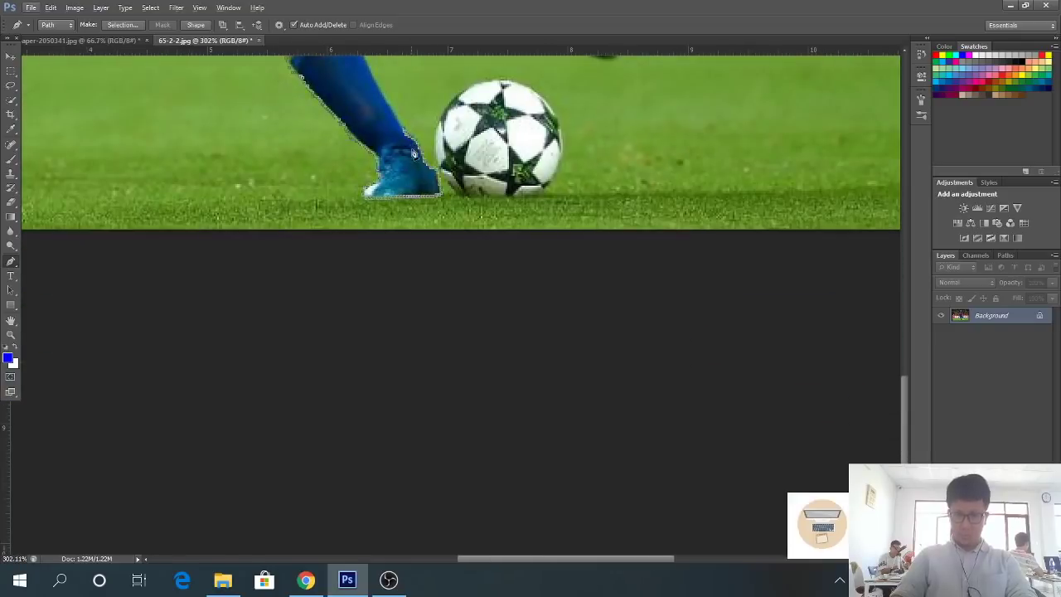
{"action": "scroll", "coordinate": [413, 160], "scroll_direction": "up", "scroll_amount": 5}
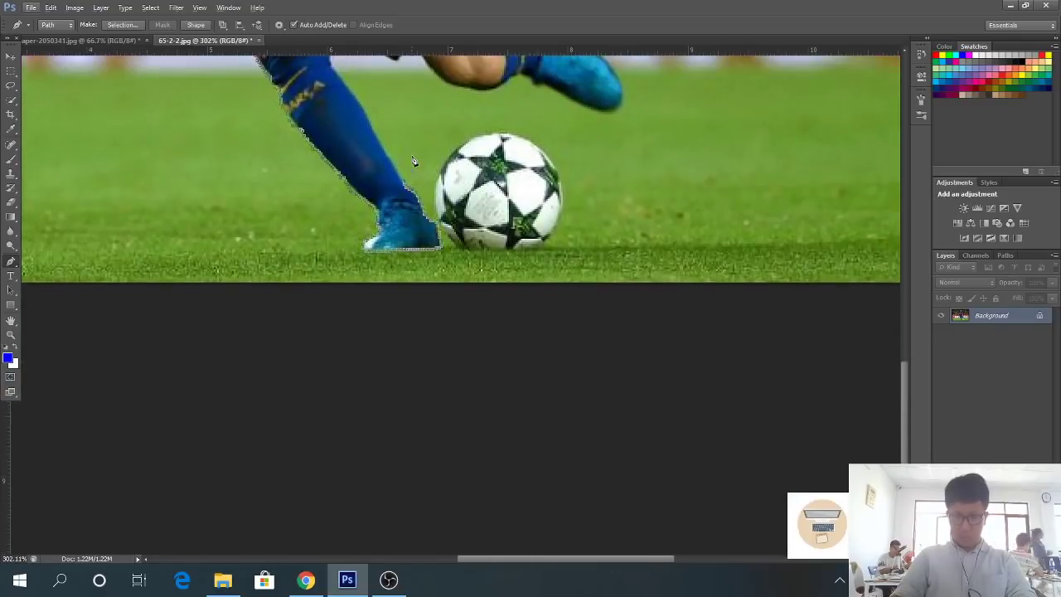
{"action": "scroll", "coordinate": [393, 179], "scroll_direction": "up", "scroll_amount": 2}
{"action": "scroll", "coordinate": [404, 323], "scroll_direction": "up", "scroll_amount": 4}
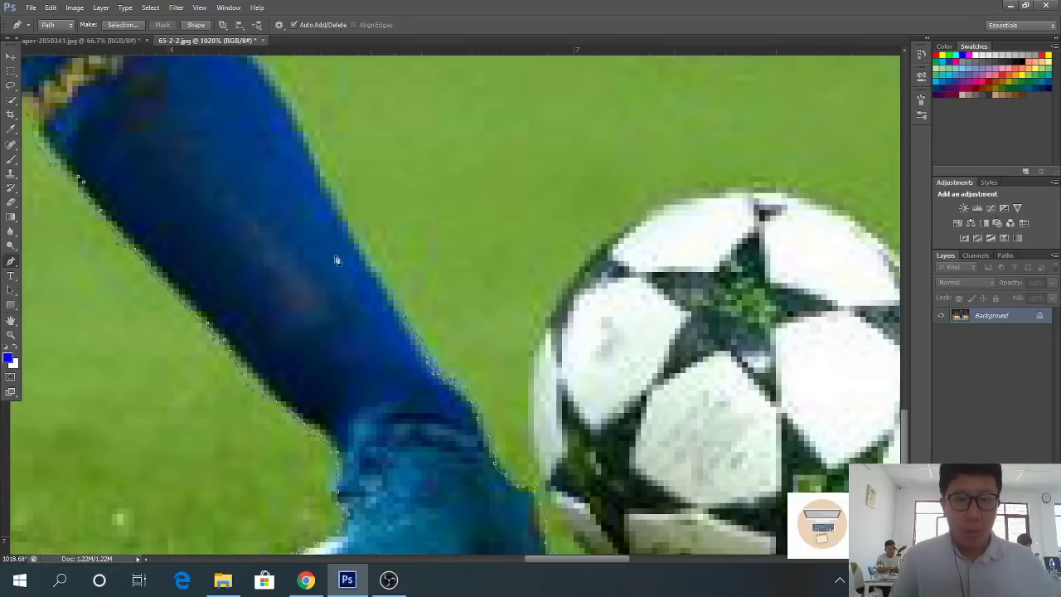
{"action": "scroll", "coordinate": [533, 319], "scroll_direction": "down", "scroll_amount": 1}
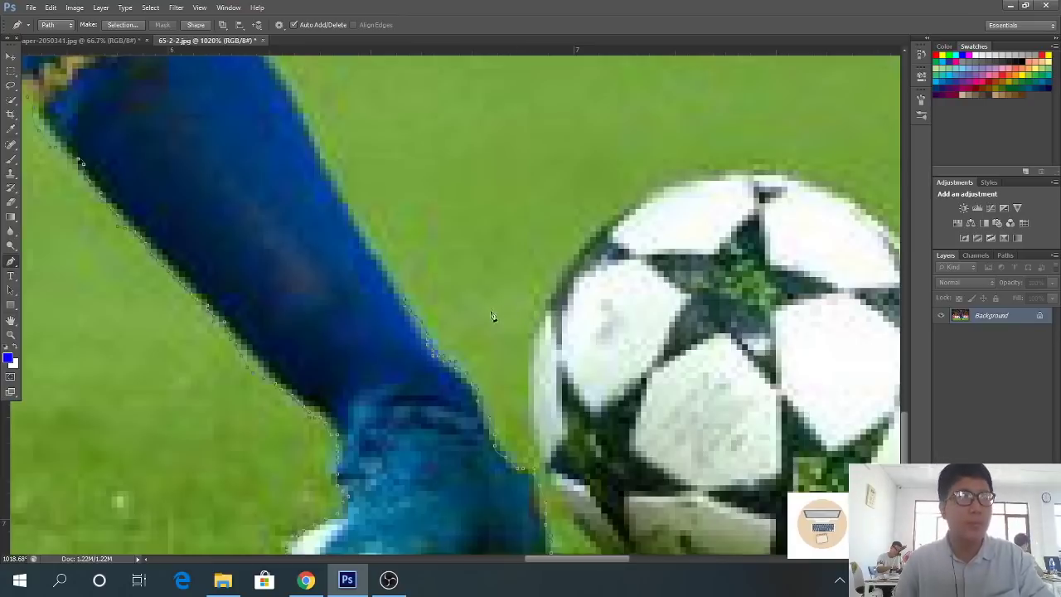
{"action": "scroll", "coordinate": [494, 315], "scroll_direction": "up", "scroll_amount": 1}
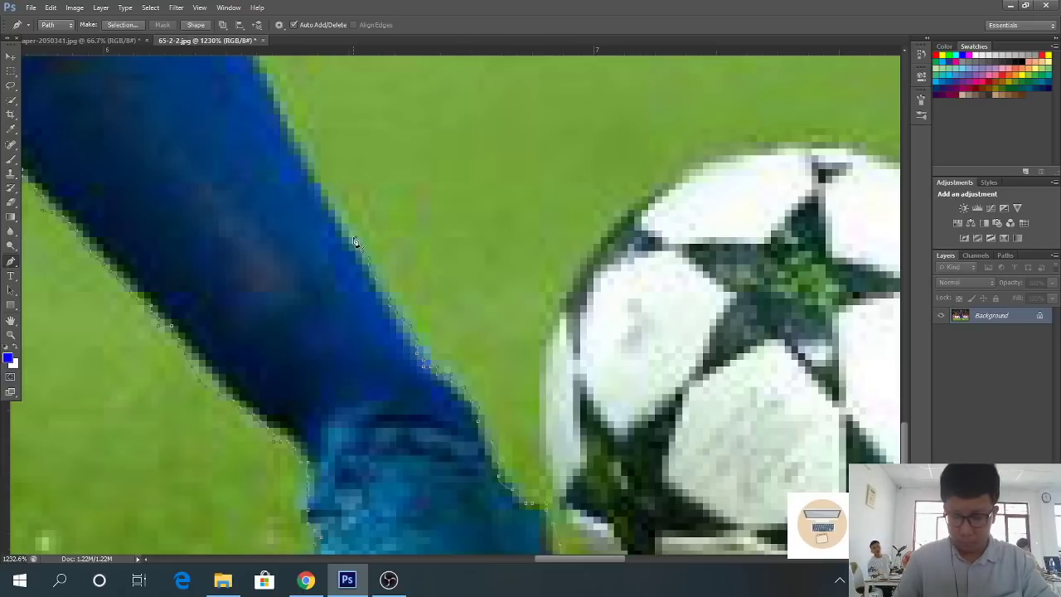
Extend the Pen path along the ball-side edge of the sock from the lower shin to mid-shin
{"action": "scroll", "coordinate": [379, 194], "scroll_direction": "up", "scroll_amount": 3}
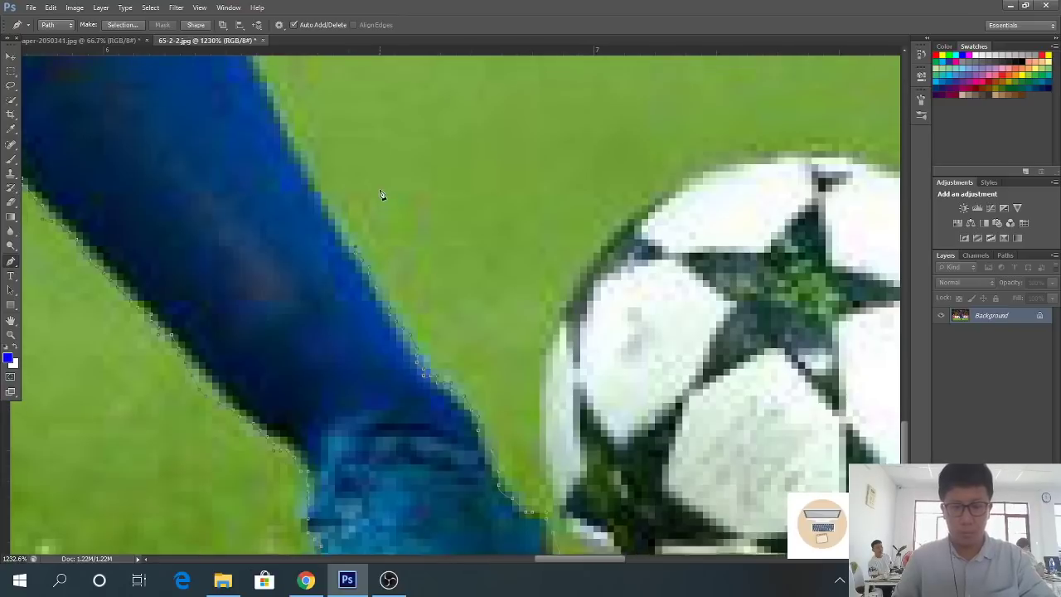
{"action": "scroll", "coordinate": [393, 217], "scroll_direction": "up", "scroll_amount": 3}
{"action": "scroll", "coordinate": [356, 287], "scroll_direction": "up", "scroll_amount": 2}
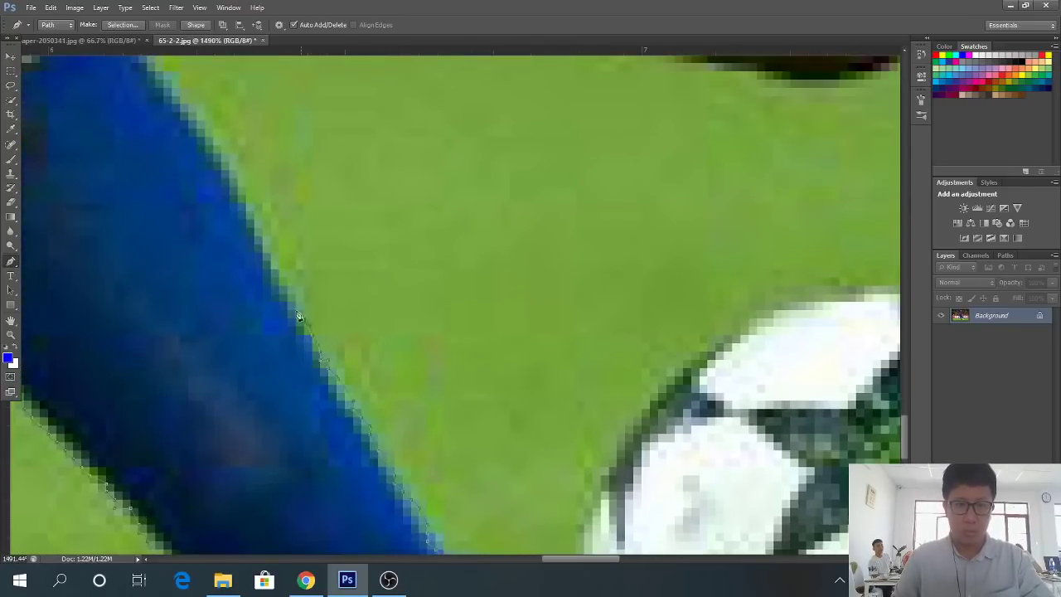
{"action": "scroll", "coordinate": [248, 210], "scroll_direction": "down", "scroll_amount": 5}
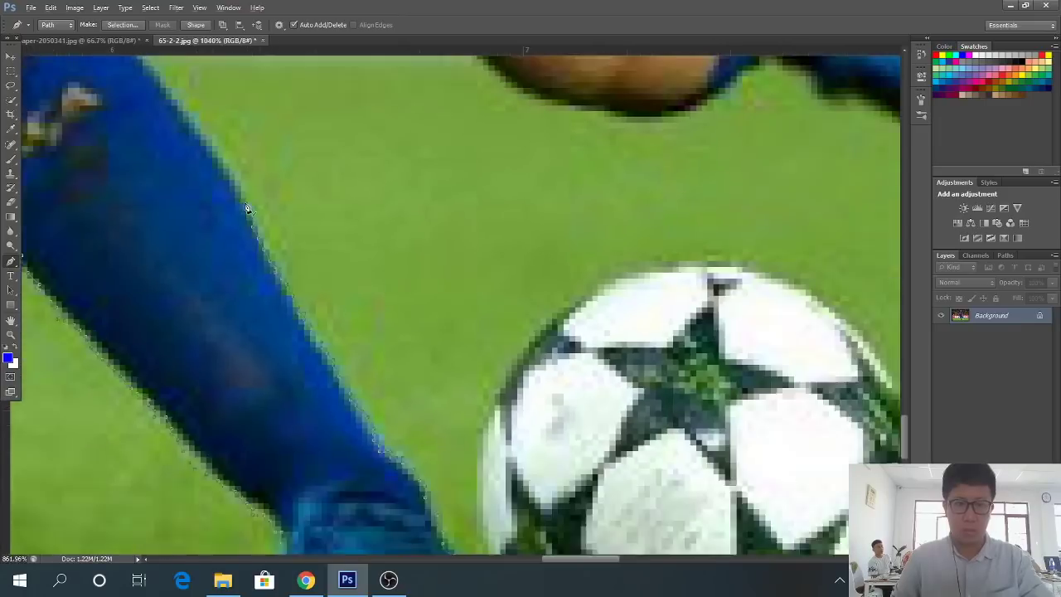
{"action": "scroll", "coordinate": [246, 217], "scroll_direction": "down", "scroll_amount": 3}
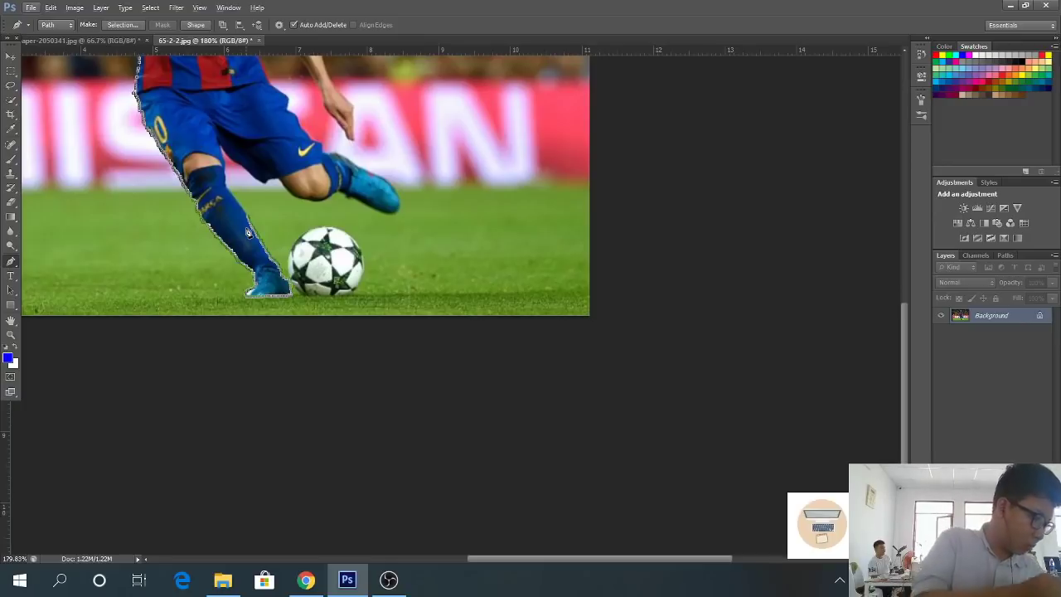
Switch to OBS and the Zalo chat, return to Photoshop and close Zalo
{"action": "left_click", "coordinate": [390, 579]}
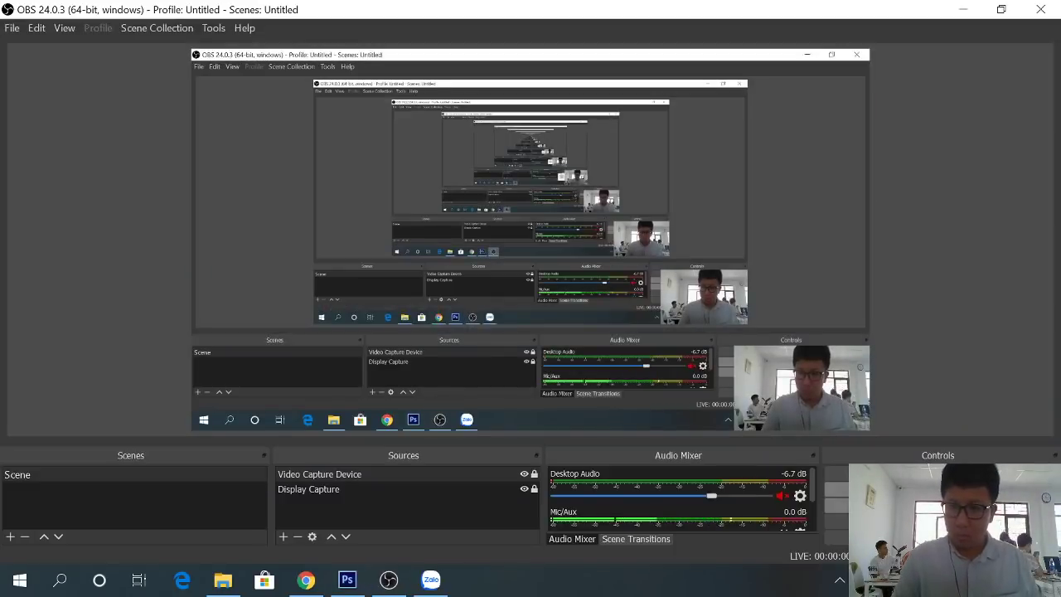
{"action": "left_click", "coordinate": [430, 580]}
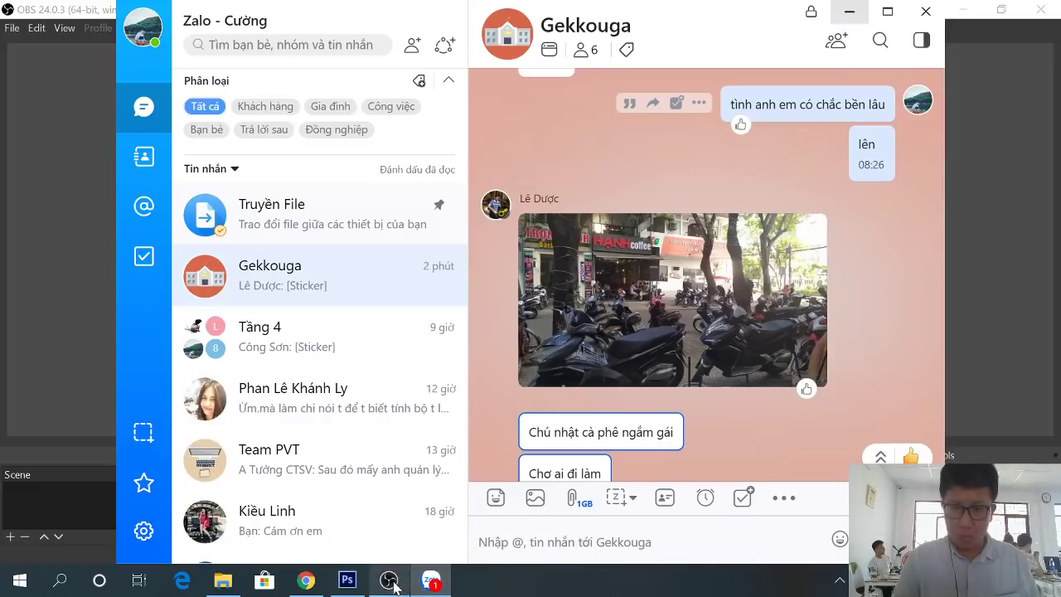
{"action": "left_click", "coordinate": [348, 579]}
{"action": "mouse_move", "coordinate": [445, 583]}
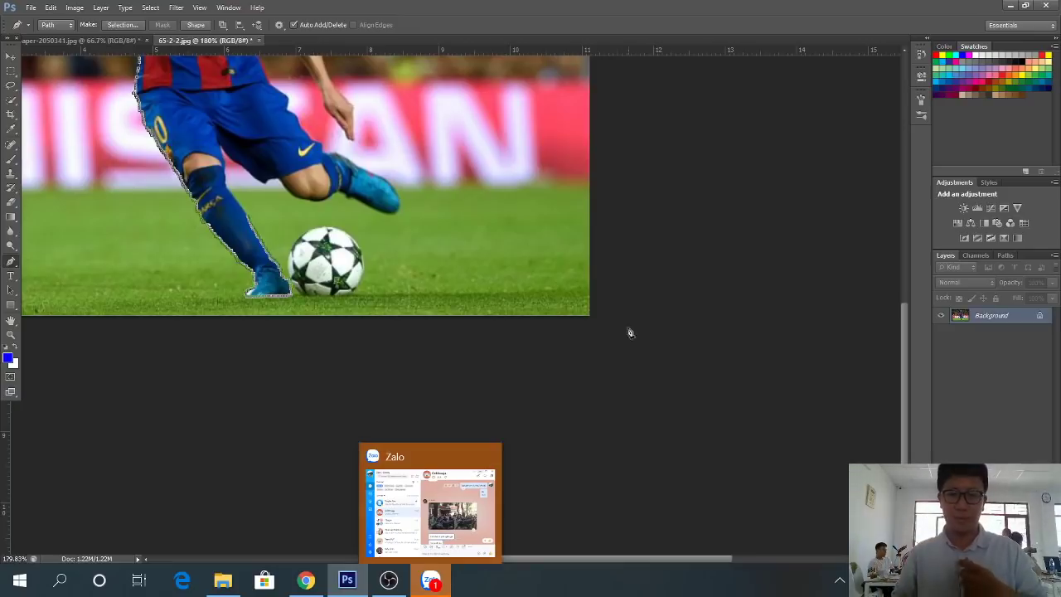
{"action": "left_click", "coordinate": [492, 455]}
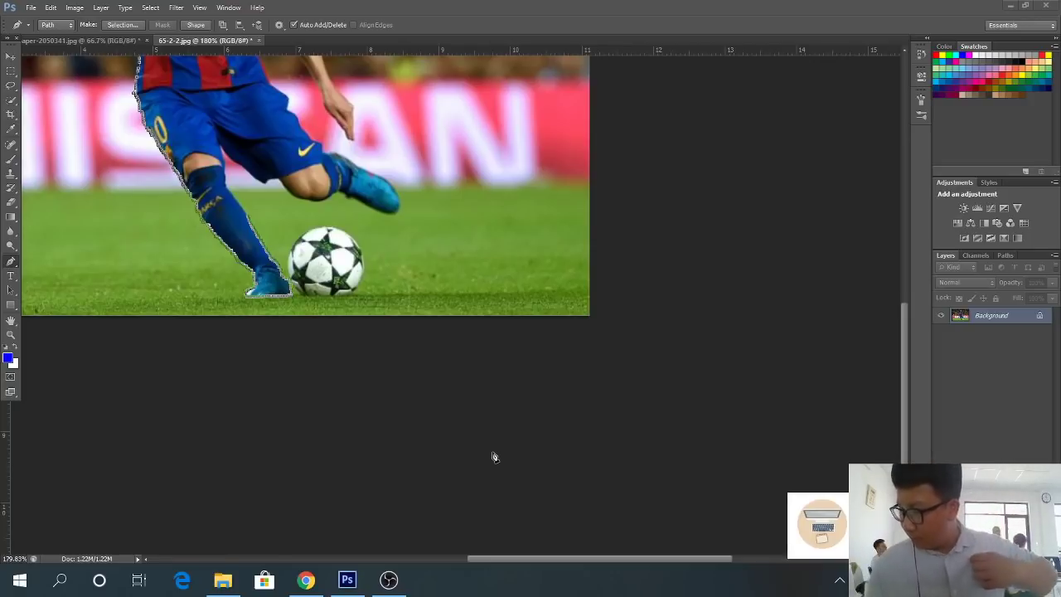
Trace the Pen path up the ball-side edge of the sock past the lettering and toward the knee
{"action": "scroll", "coordinate": [261, 207], "scroll_direction": "up", "scroll_amount": 6}
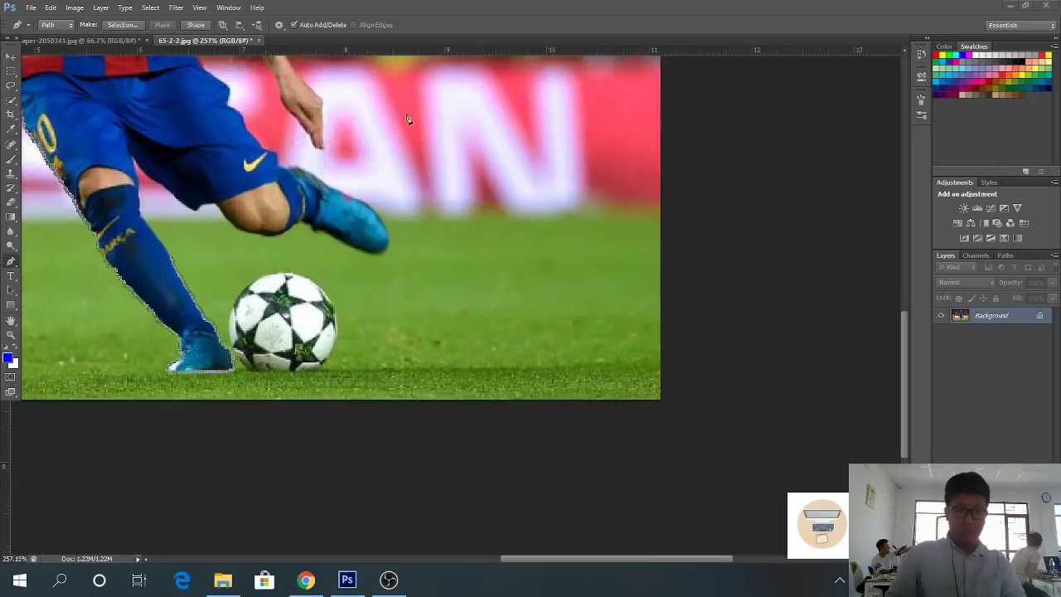
{"action": "scroll", "coordinate": [199, 282], "scroll_direction": "up", "scroll_amount": 2}
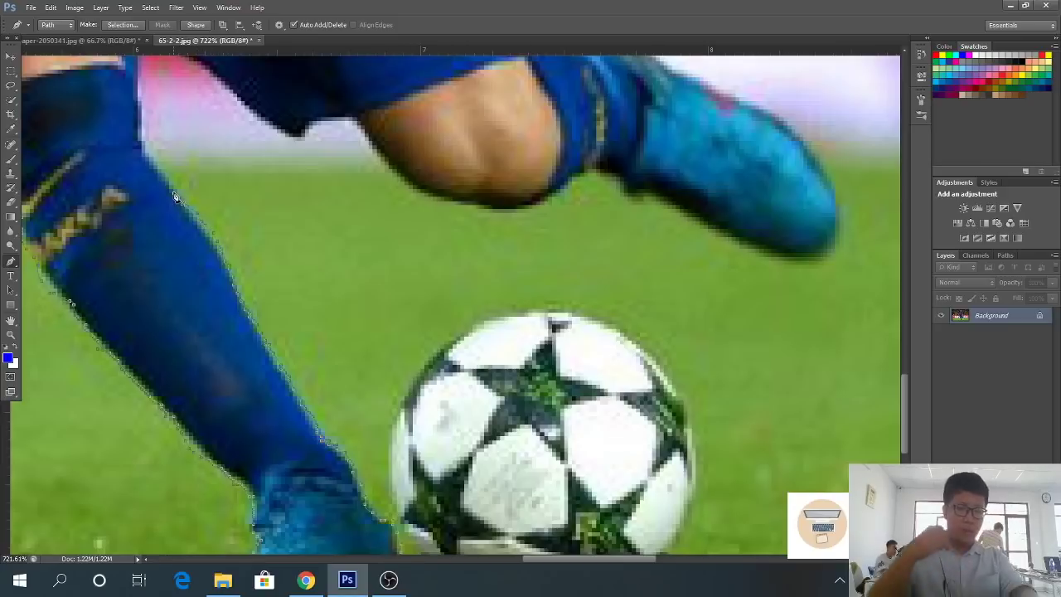
{"action": "key", "text": "XF86AudioLowerVolume"}
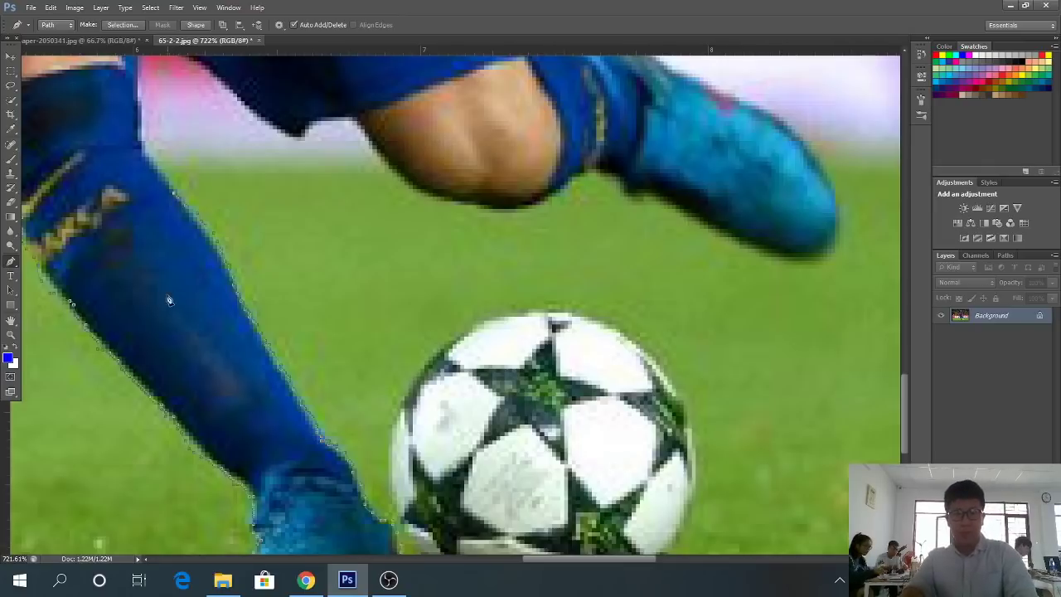
{"action": "scroll", "coordinate": [175, 199], "scroll_direction": "up", "scroll_amount": 3}
{"action": "scroll", "coordinate": [173, 200], "scroll_direction": "up", "scroll_amount": 2}
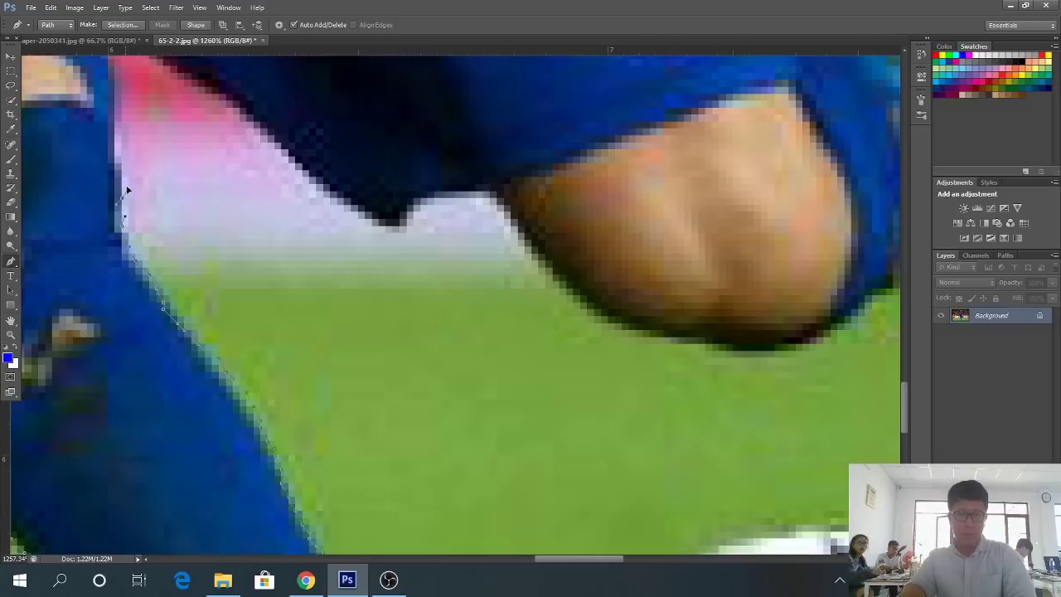
{"action": "scroll", "coordinate": [124, 184], "scroll_direction": "up", "scroll_amount": 3}
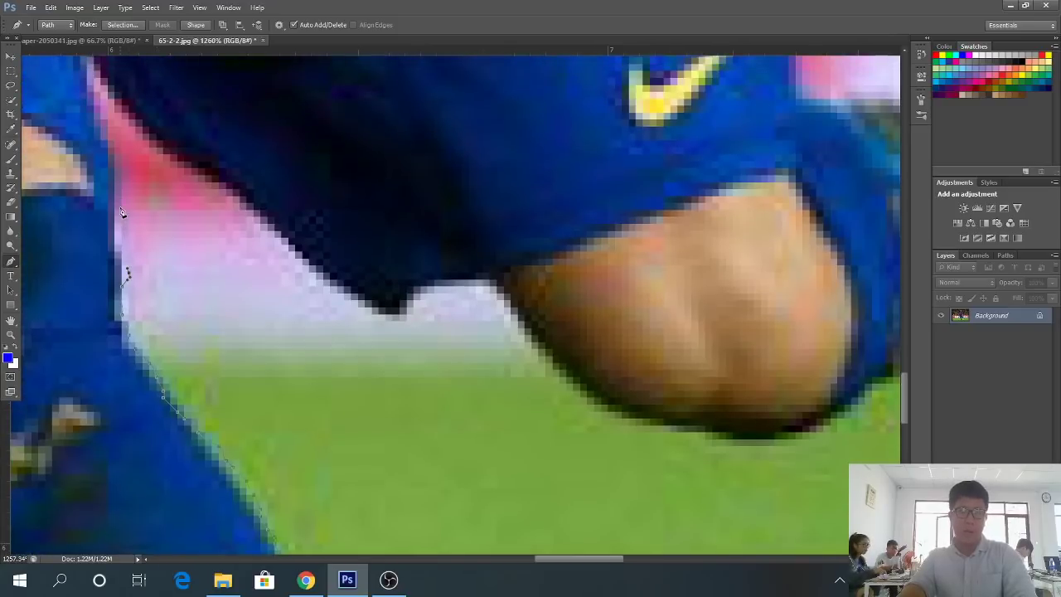
Trace the Pen path through the narrow tip of the gap between the legs and down the kicking leg's dark shorts edge
{"action": "left_click", "coordinate": [106, 79]}
{"action": "left_click_drag", "start_coordinate": [150, 130], "coordinate": [200, 178]}
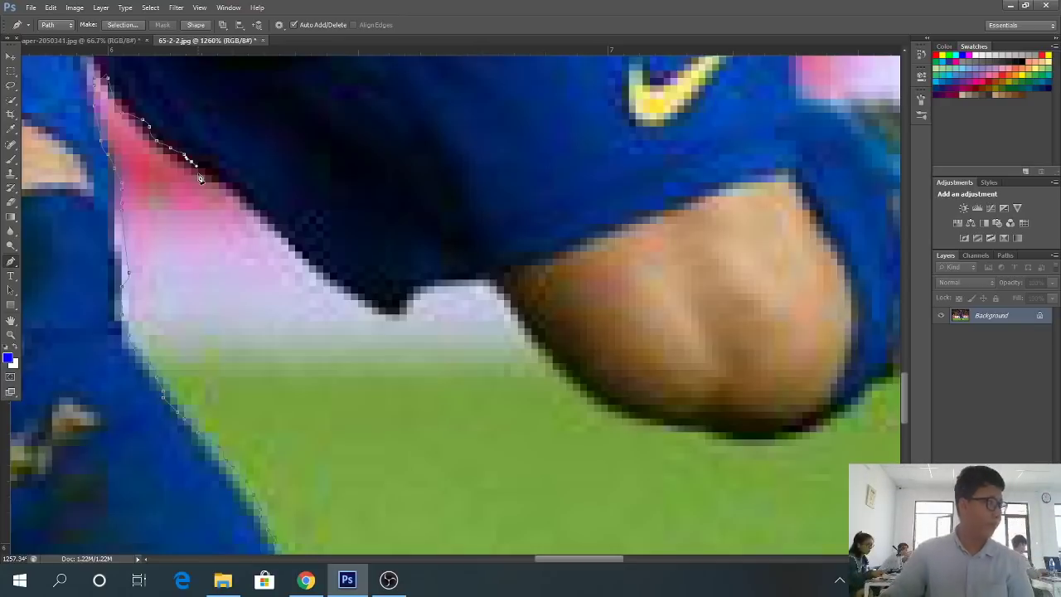
{"action": "scroll", "coordinate": [265, 379], "scroll_direction": "up", "scroll_amount": 3}
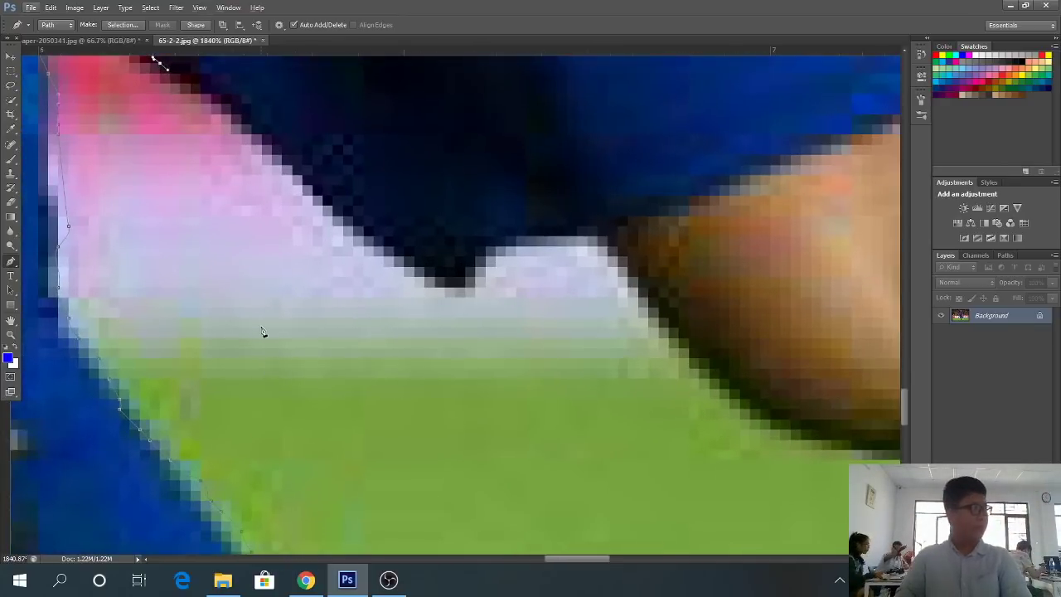
{"action": "scroll", "coordinate": [267, 149], "scroll_direction": "up", "scroll_amount": 3}
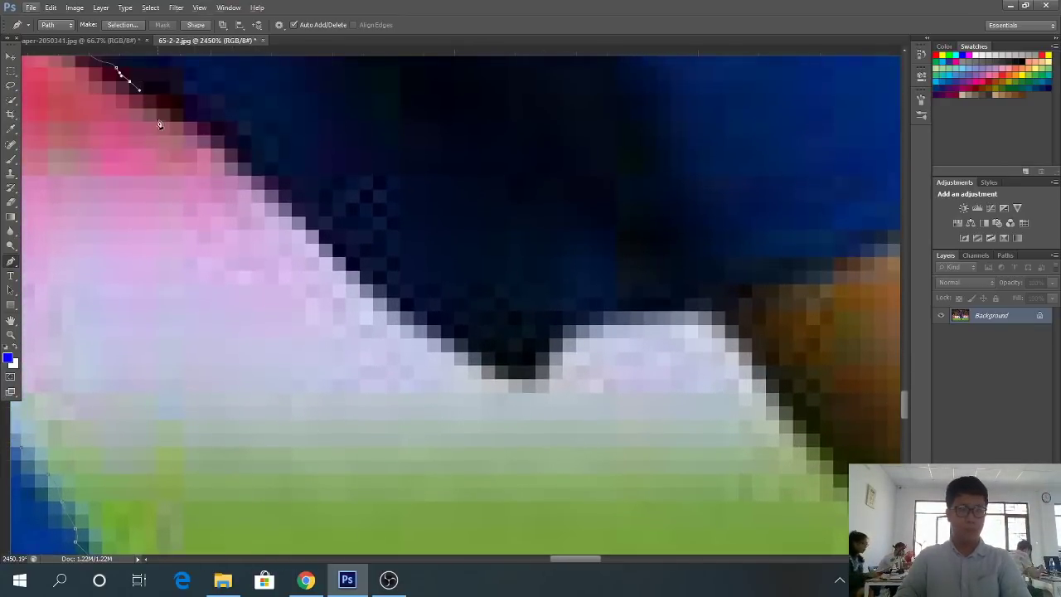
{"action": "left_click", "coordinate": [156, 108]}
{"action": "left_click", "coordinate": [170, 122]}
{"action": "left_click", "coordinate": [183, 122]}
{"action": "left_click", "coordinate": [200, 130]}
{"action": "left_click", "coordinate": [211, 135]}
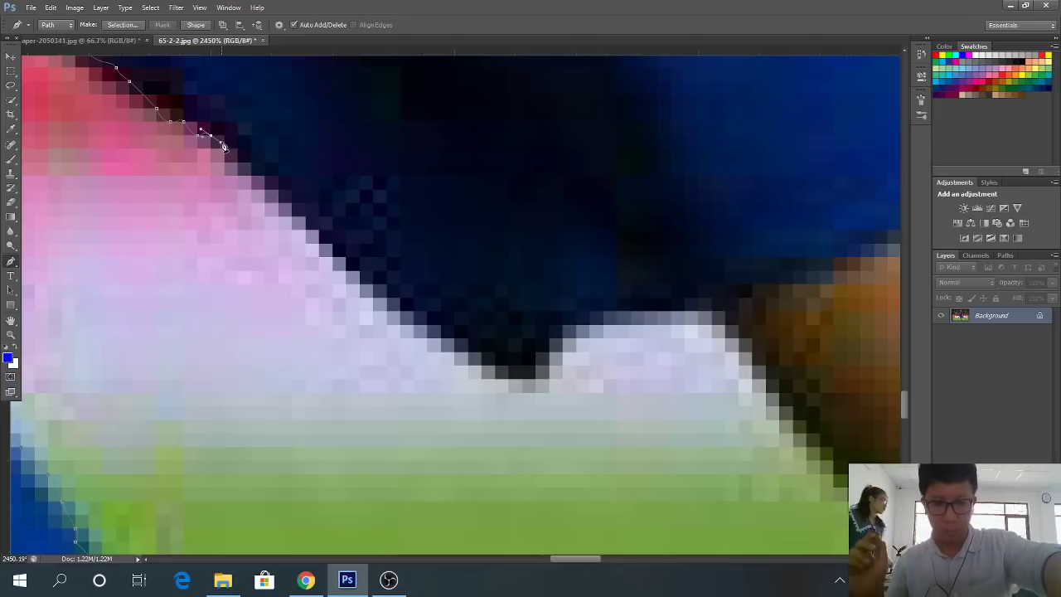
{"action": "key", "text": "XF86AudioLowerVolume"}
{"action": "key", "text": "XF86AudioNext"}
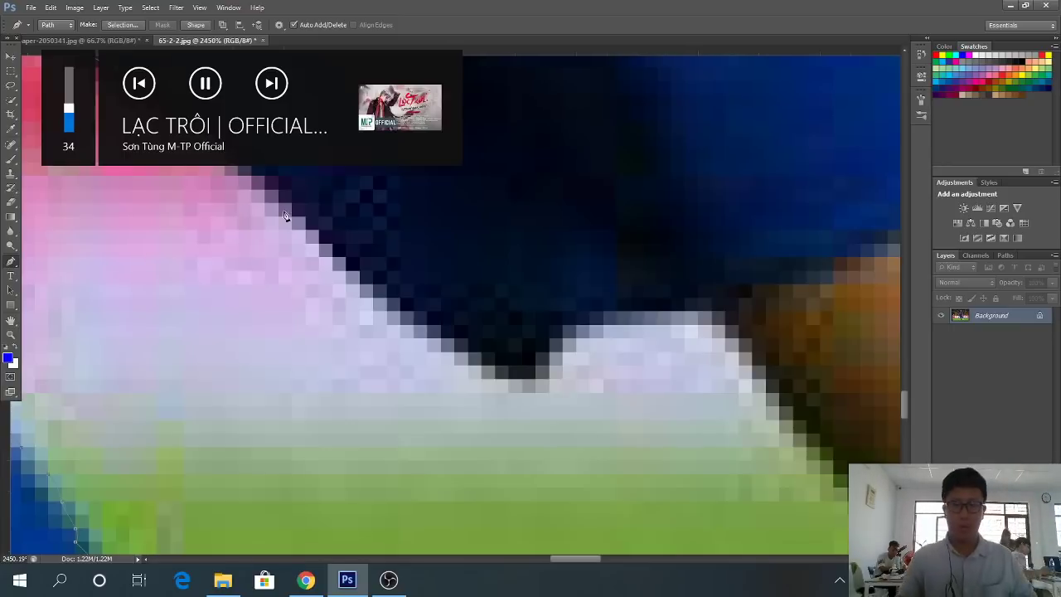
Extend the Pen path farther down the dark shorts edge beside the pink and white gap between the legs
{"action": "scroll", "coordinate": [440, 348], "scroll_direction": "down", "scroll_amount": 3}
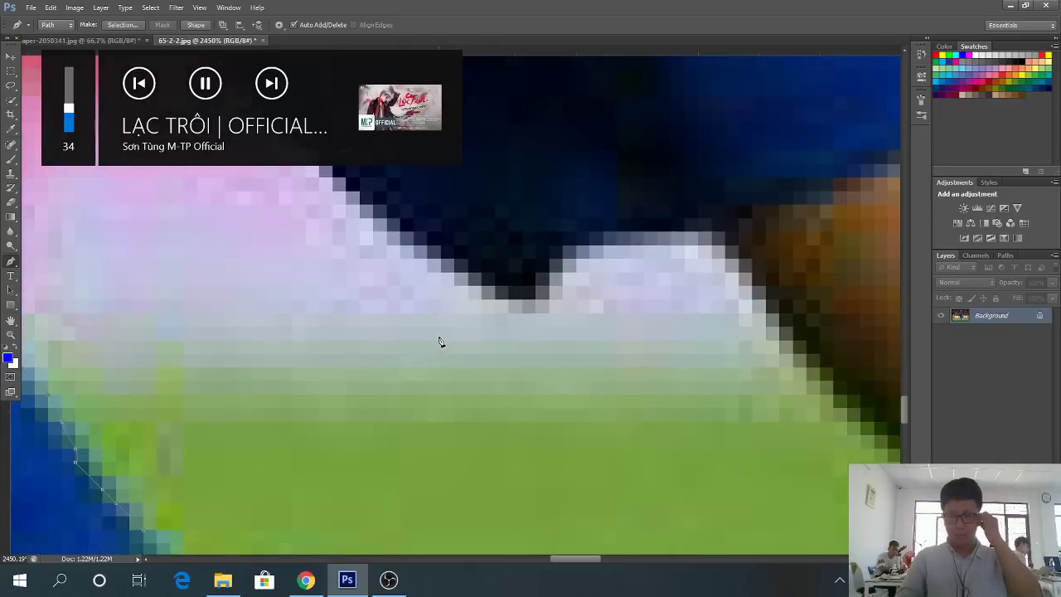
{"action": "scroll", "coordinate": [422, 293], "scroll_direction": "down", "scroll_amount": 10}
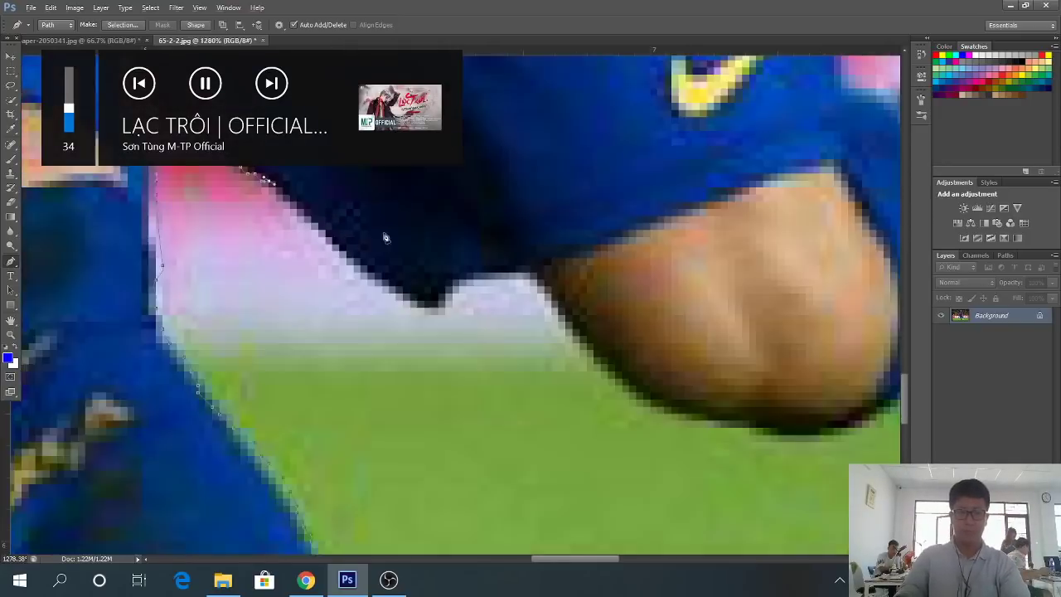
{"action": "scroll", "coordinate": [537, 297], "scroll_direction": "down", "scroll_amount": 2}
{"action": "scroll", "coordinate": [453, 262], "scroll_direction": "up", "scroll_amount": 4}
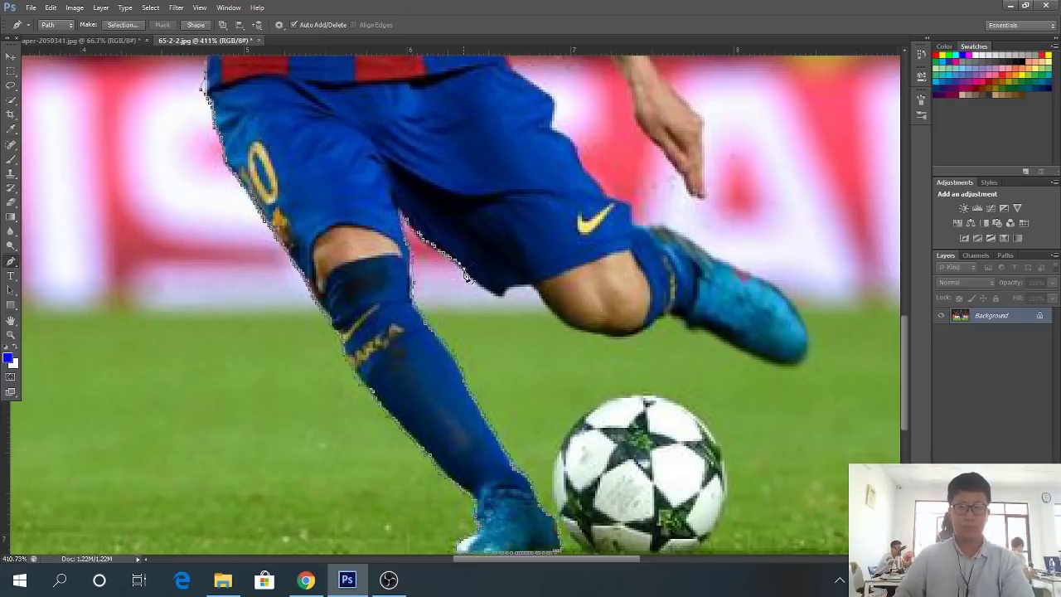
{"action": "scroll", "coordinate": [467, 276], "scroll_direction": "up", "scroll_amount": 3}
{"action": "scroll", "coordinate": [432, 263], "scroll_direction": "up", "scroll_amount": 2}
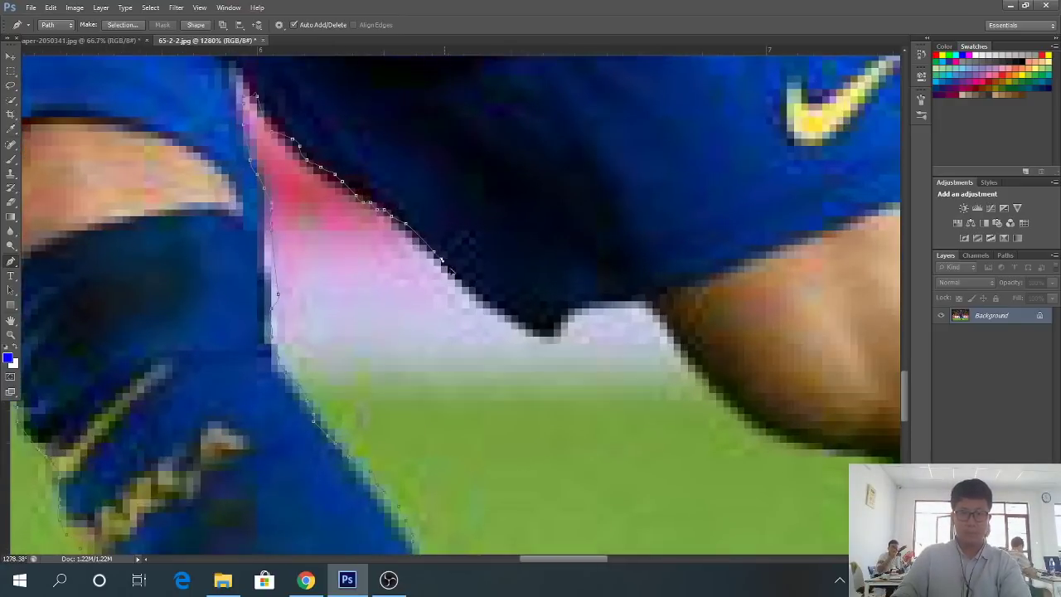
{"action": "left_click", "coordinate": [389, 579]}
{"action": "left_click", "coordinate": [388, 579]}
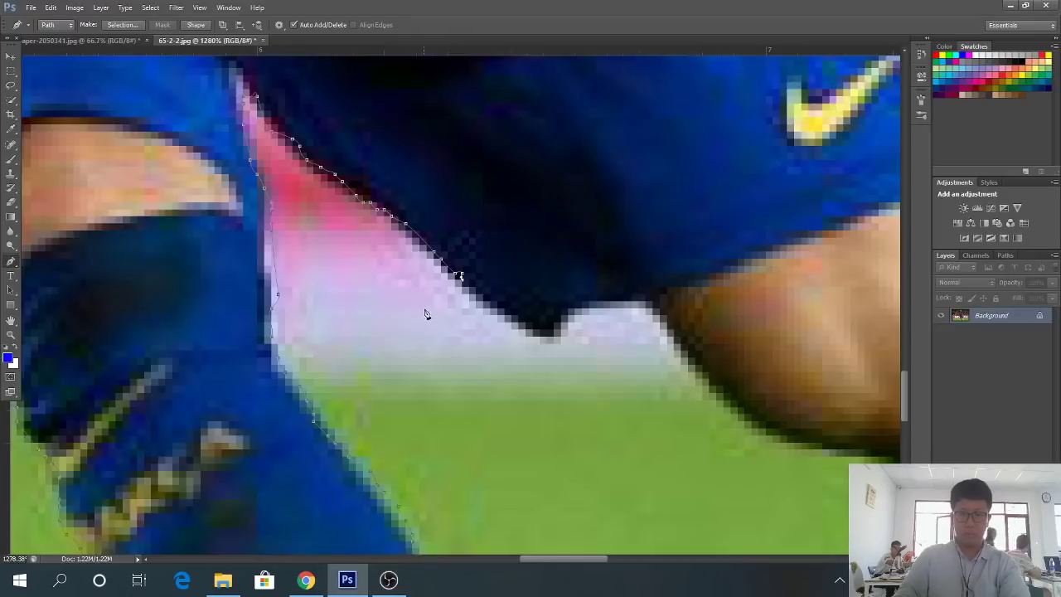
Add closely spaced Pen anchor points along the shorts edge to just before its lowest corner between the legs
{"action": "scroll", "coordinate": [466, 279], "scroll_direction": "up", "scroll_amount": 1}
{"action": "left_click", "coordinate": [475, 301]}
{"action": "left_click", "coordinate": [486, 308]}
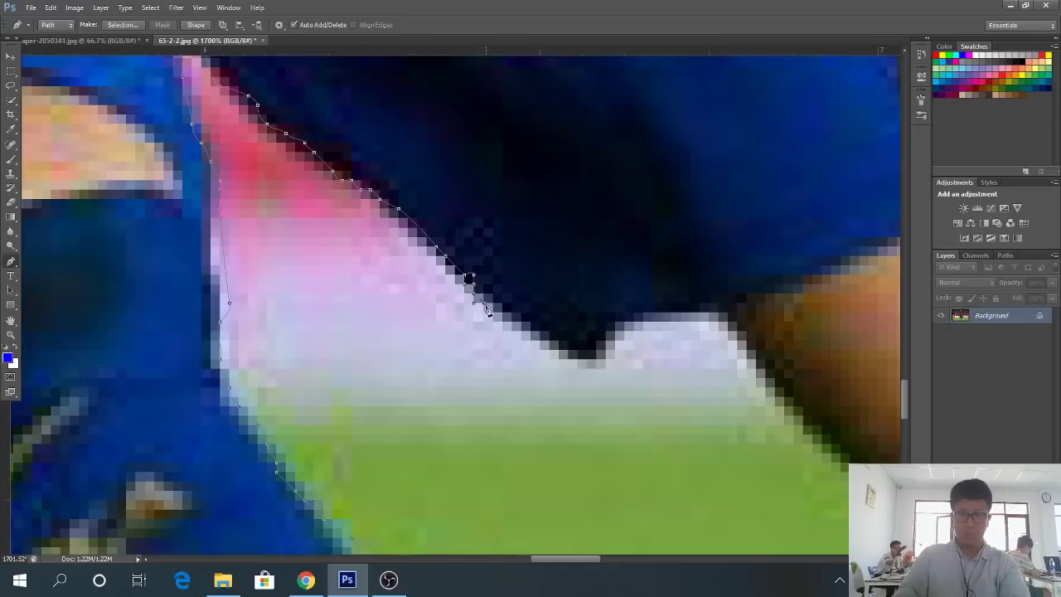
{"action": "left_click", "coordinate": [495, 315]}
{"action": "left_click", "coordinate": [503, 320]}
{"action": "left_click", "coordinate": [511, 326]}
{"action": "left_click", "coordinate": [521, 330]}
{"action": "left_click", "coordinate": [531, 333]}
{"action": "left_click", "coordinate": [540, 339]}
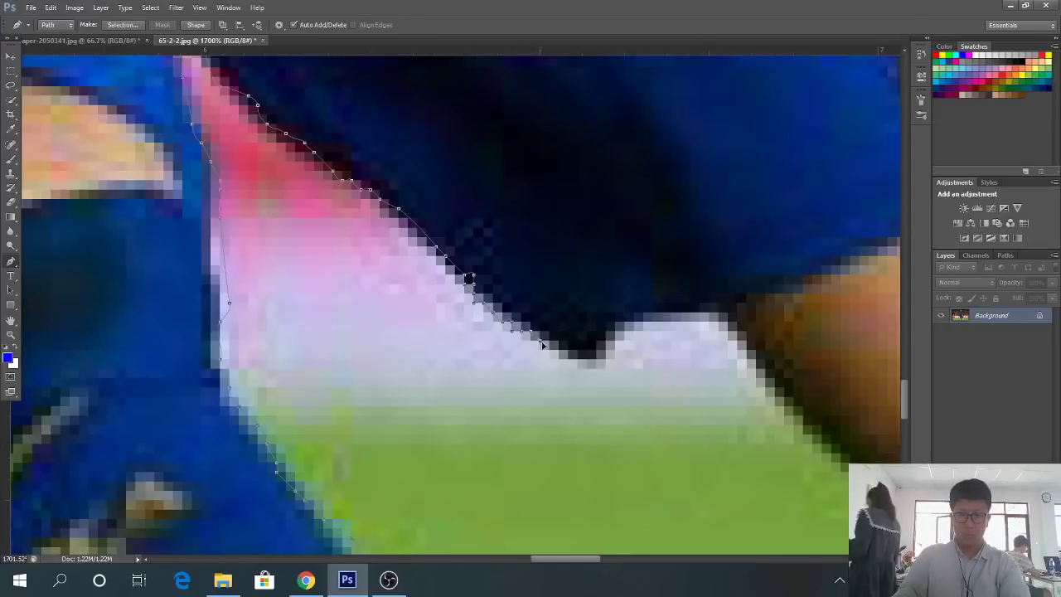
Trace the Pen path around the lowest corner of the kicking leg's dark shorts with closely spaced anchor points
{"action": "left_click", "coordinate": [551, 349]}
{"action": "left_click", "coordinate": [560, 357]}
{"action": "left_click", "coordinate": [572, 362]}
{"action": "left_click", "coordinate": [585, 362]}
{"action": "left_click", "coordinate": [596, 362]}
{"action": "left_click", "coordinate": [605, 355]}
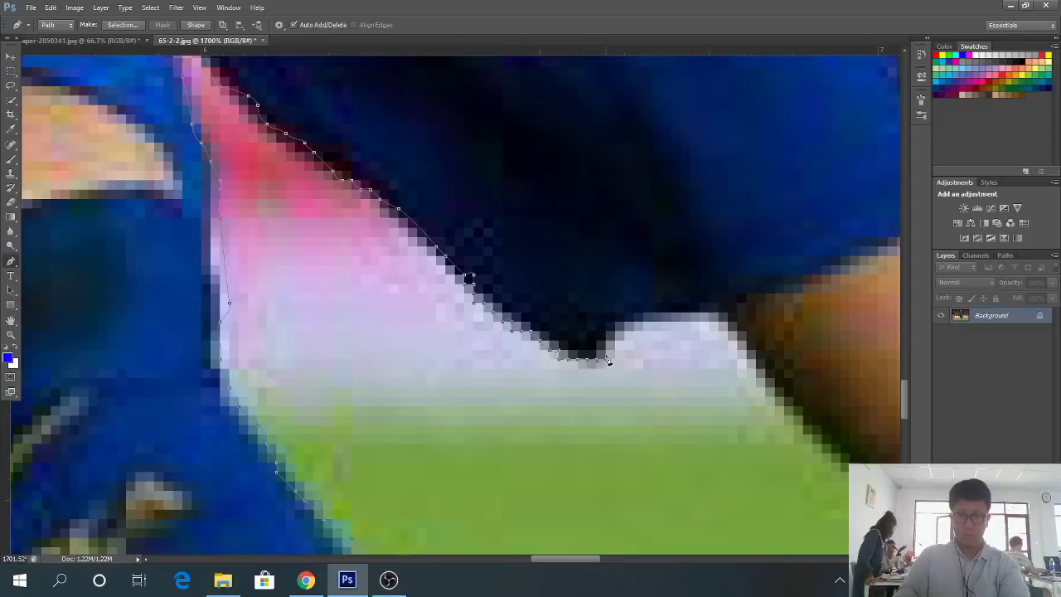
Trace the Pen path up from the shorts' lowest corner and along the short hem edge to the bare thigh
{"action": "left_click", "coordinate": [611, 346]}
{"action": "left_click", "coordinate": [615, 336]}
{"action": "left_click", "coordinate": [620, 329]}
{"action": "left_click", "coordinate": [628, 322]}
{"action": "left_click", "coordinate": [638, 320]}
{"action": "left_click", "coordinate": [650, 318]}
{"action": "left_click", "coordinate": [662, 318]}
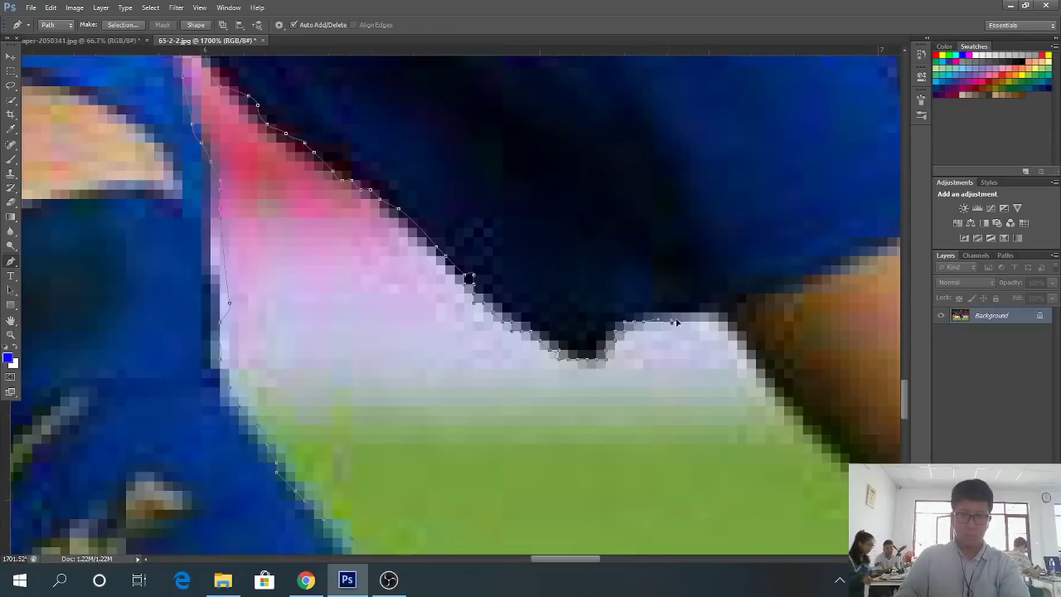
{"action": "left_click", "coordinate": [675, 318]}
{"action": "left_click", "coordinate": [688, 319]}
{"action": "left_click", "coordinate": [703, 320]}
{"action": "left_click", "coordinate": [718, 323]}
{"action": "left_click", "coordinate": [725, 325]}
Trace the Pen path down the thigh and along the underside of the kicking leg's bare knee
{"action": "scroll", "coordinate": [726, 328], "scroll_direction": "down", "scroll_amount": 10}
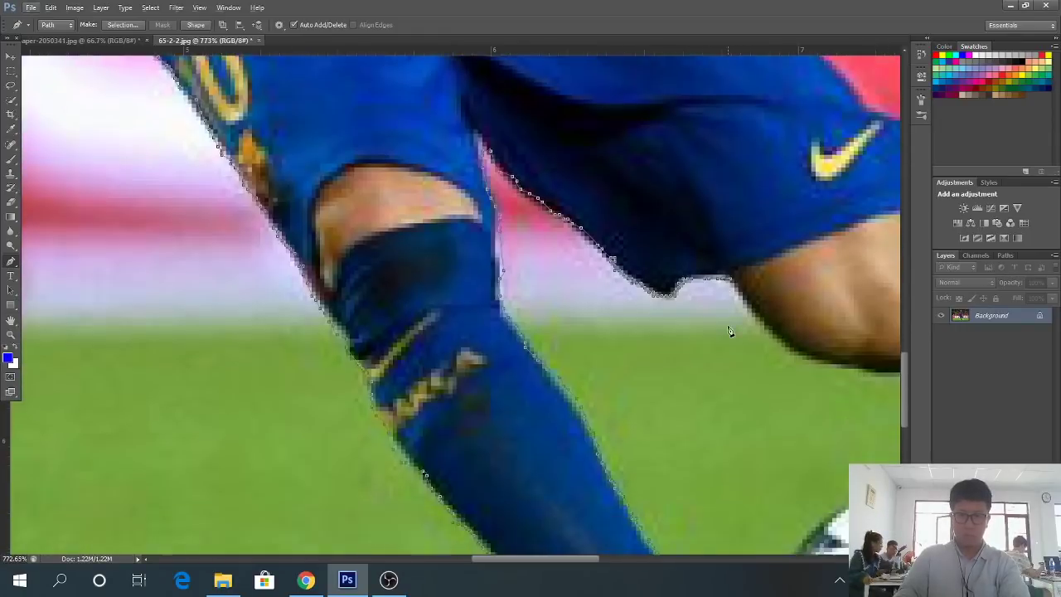
{"action": "scroll", "coordinate": [726, 331], "scroll_direction": "up", "scroll_amount": 5}
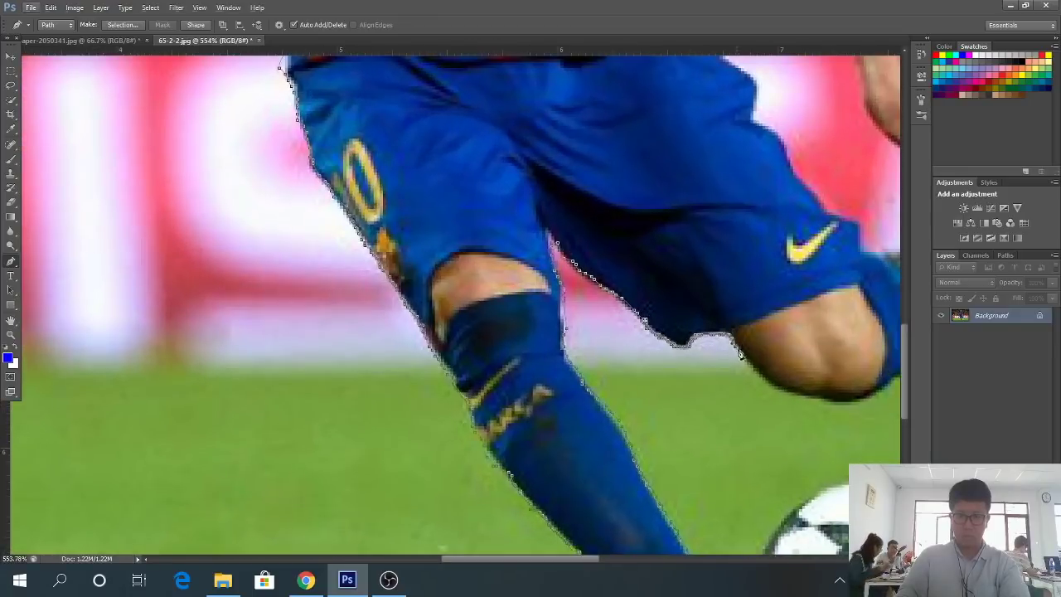
{"action": "left_click", "coordinate": [744, 357]}
{"action": "left_click", "coordinate": [755, 370]}
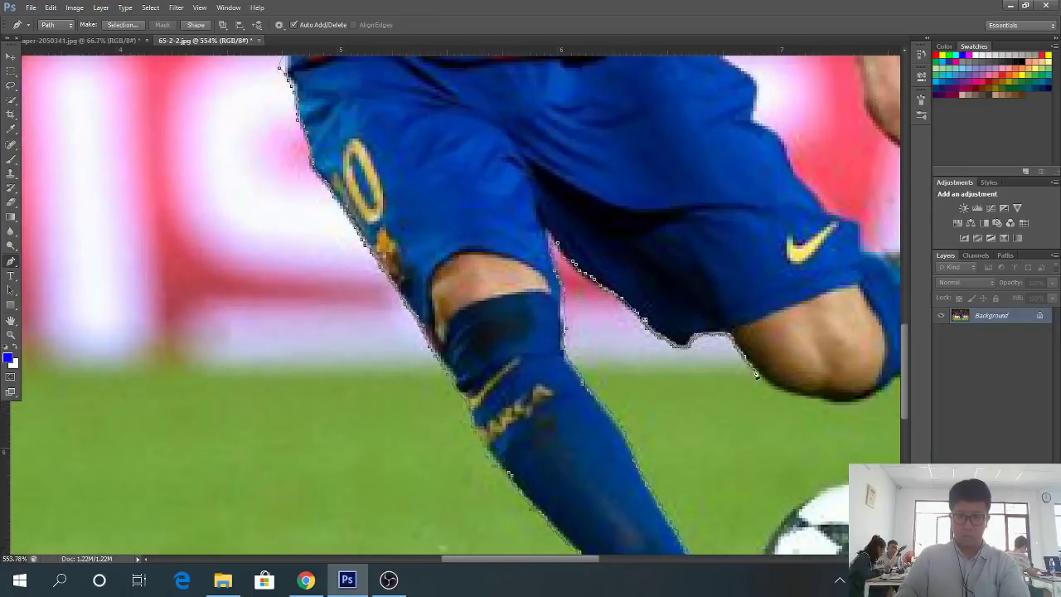
{"action": "left_click", "coordinate": [771, 385]}
{"action": "left_click", "coordinate": [787, 395]}
{"action": "left_click", "coordinate": [806, 395]}
{"action": "left_click", "coordinate": [838, 399]}
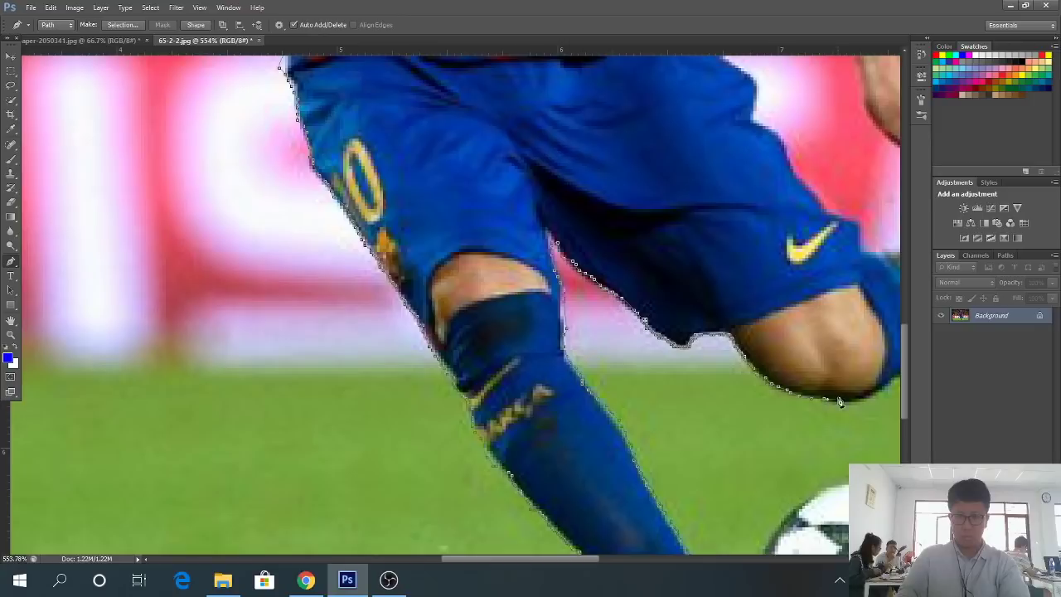
Extend the Pen path past the knee and up the sock edge into the notch before the boot
{"action": "left_click_drag", "start_coordinate": [558, 561], "coordinate": [604, 561]}
{"action": "scroll", "coordinate": [539, 373], "scroll_direction": "up", "scroll_amount": 2}
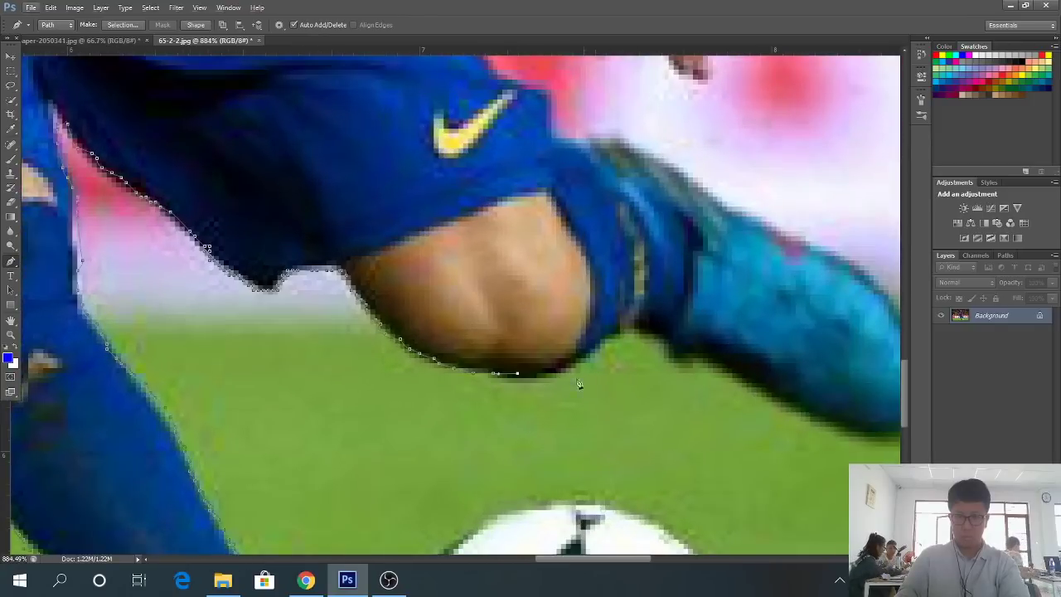
{"action": "left_click", "coordinate": [597, 362]}
{"action": "left_click", "coordinate": [627, 342]}
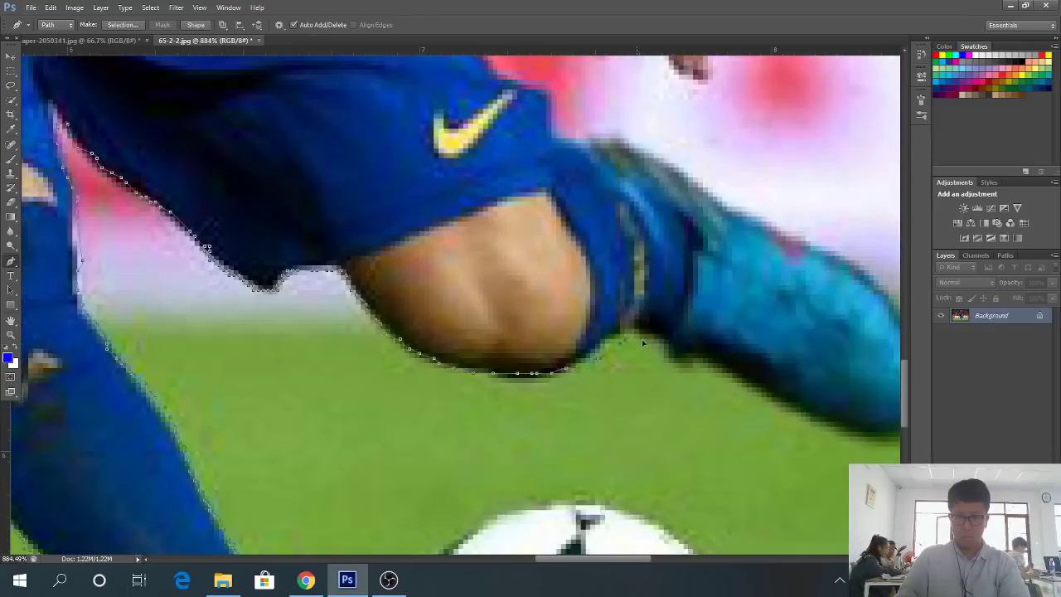
Trace the Pen path along the dark underside of the kicking foot's blue boot toward the toe
{"action": "left_click", "coordinate": [674, 349]}
{"action": "left_click", "coordinate": [684, 355]}
{"action": "left_click", "coordinate": [727, 381]}
{"action": "left_click", "coordinate": [800, 411]}
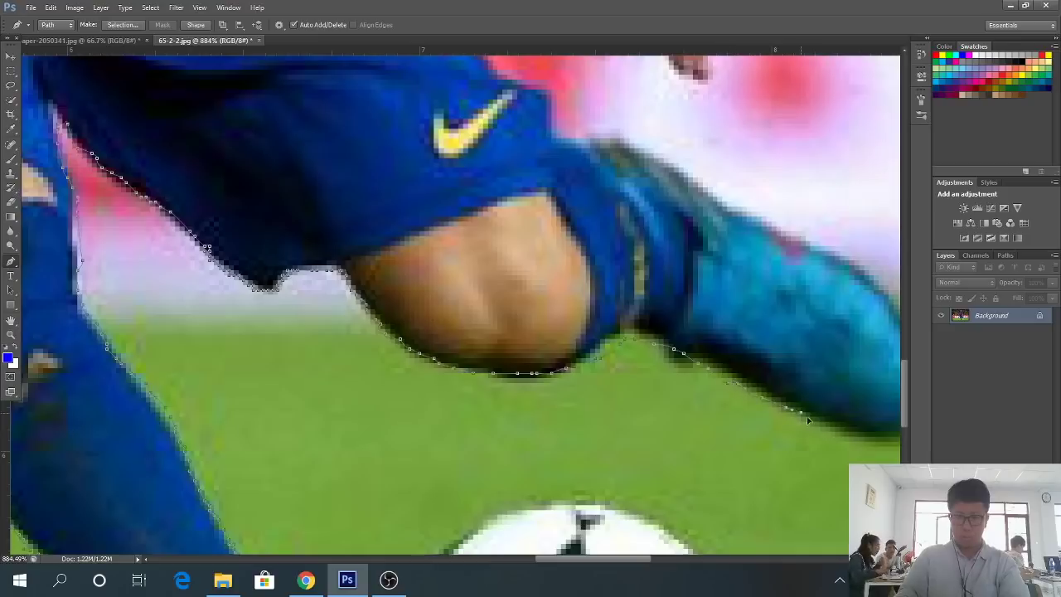
{"action": "left_click", "coordinate": [823, 419]}
{"action": "left_click", "coordinate": [839, 425]}
{"action": "left_click", "coordinate": [856, 435]}
Add Pen anchor points along the lower edge of the raised boot's toe
{"action": "left_click_drag", "start_coordinate": [583, 559], "coordinate": [635, 560]}
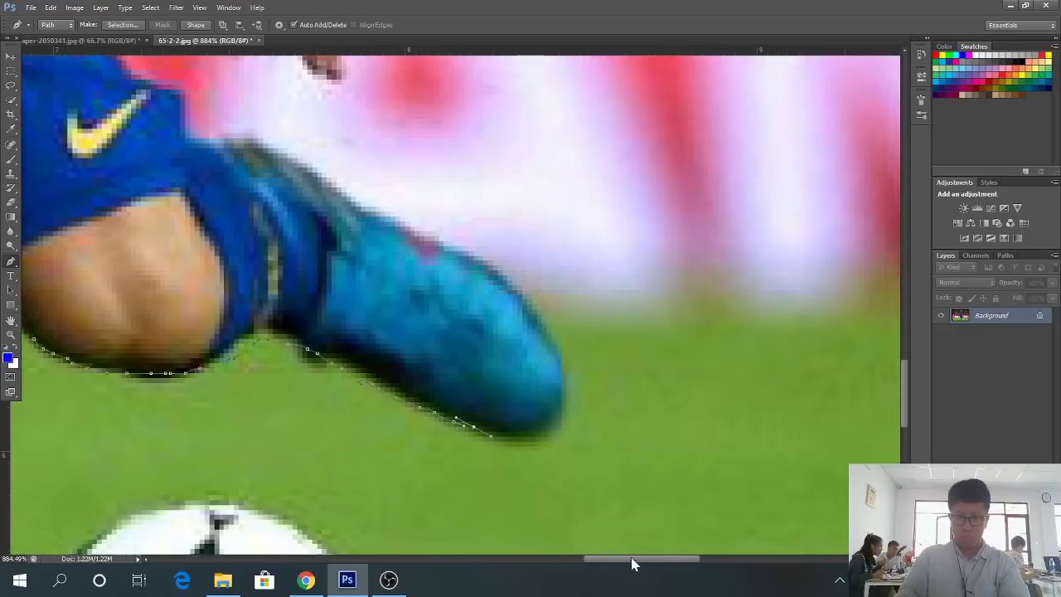
{"action": "scroll", "coordinate": [497, 439], "scroll_direction": "up", "scroll_amount": 1}
{"action": "left_click", "coordinate": [460, 424]}
{"action": "left_click", "coordinate": [498, 417]}
{"action": "left_click", "coordinate": [518, 410]}
{"action": "left_click", "coordinate": [531, 411]}
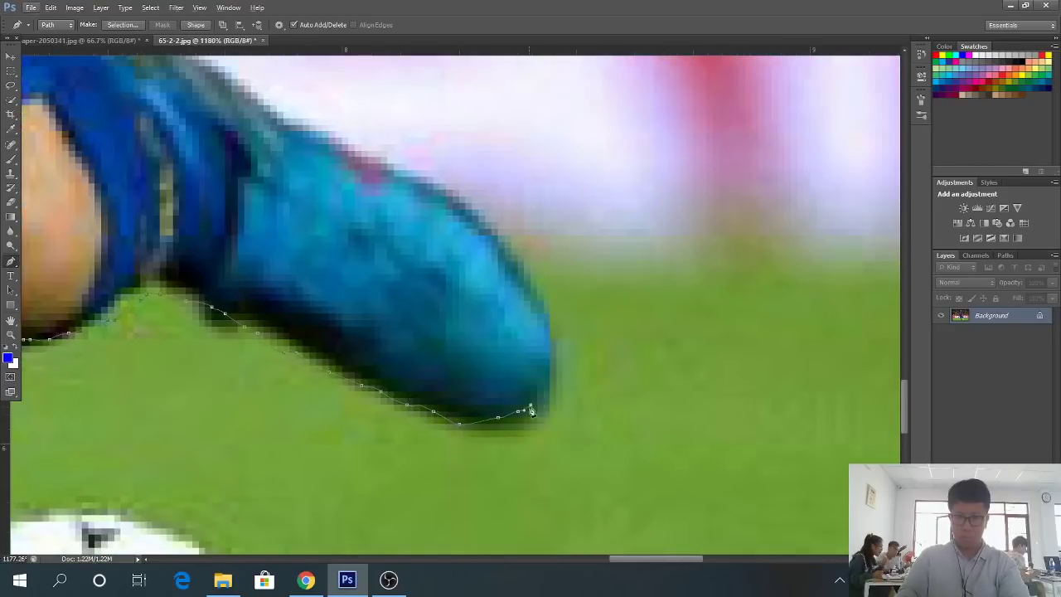
Trace the Pen path around the tip of the raised boot and back along its upper edge to the pink patch
{"action": "left_click", "coordinate": [553, 364]}
{"action": "left_click", "coordinate": [548, 319]}
{"action": "left_click", "coordinate": [537, 292]}
{"action": "left_click", "coordinate": [517, 264]}
{"action": "left_click", "coordinate": [506, 248]}
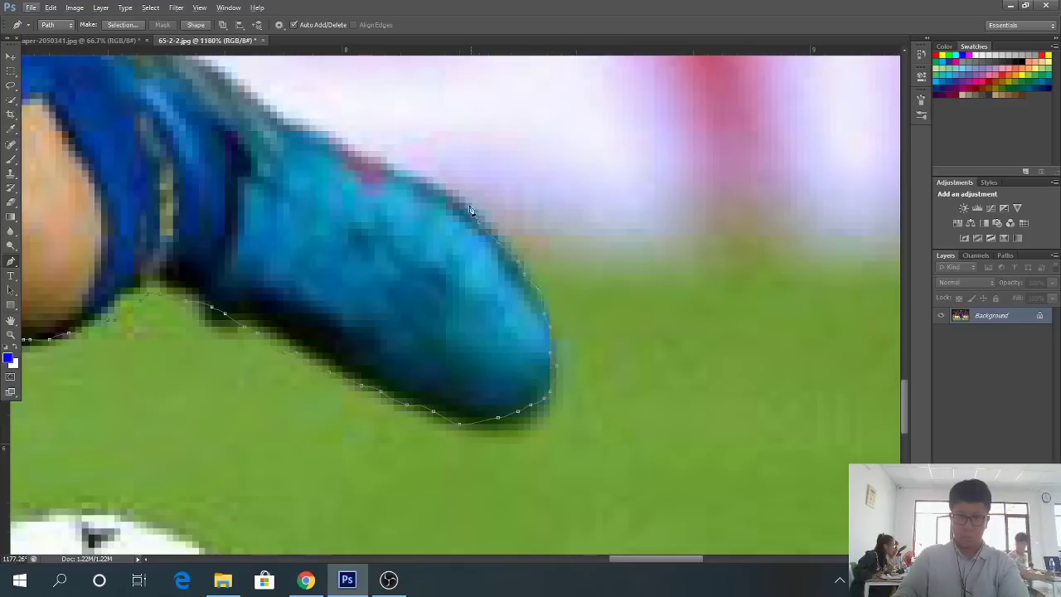
{"action": "left_click", "coordinate": [443, 187]}
{"action": "left_click", "coordinate": [384, 163]}
Add closely spaced Pen anchor points along the boot's upper edge past the pink patch to the grey-green area
{"action": "scroll", "coordinate": [368, 162], "scroll_direction": "down", "scroll_amount": 4}
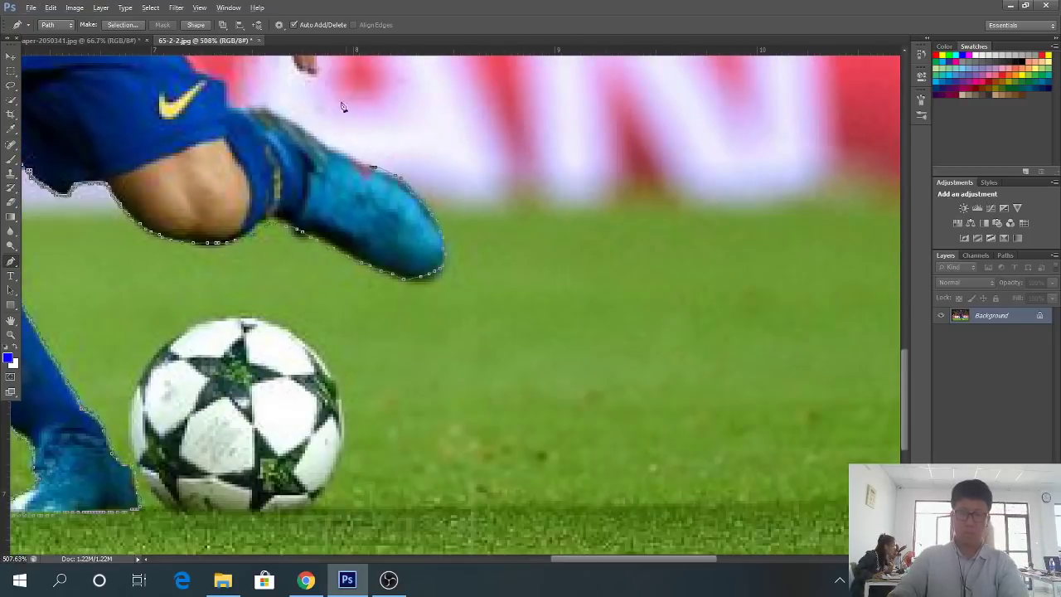
{"action": "scroll", "coordinate": [348, 132], "scroll_direction": "down", "scroll_amount": 4}
{"action": "scroll", "coordinate": [630, 356], "scroll_direction": "up", "scroll_amount": 5}
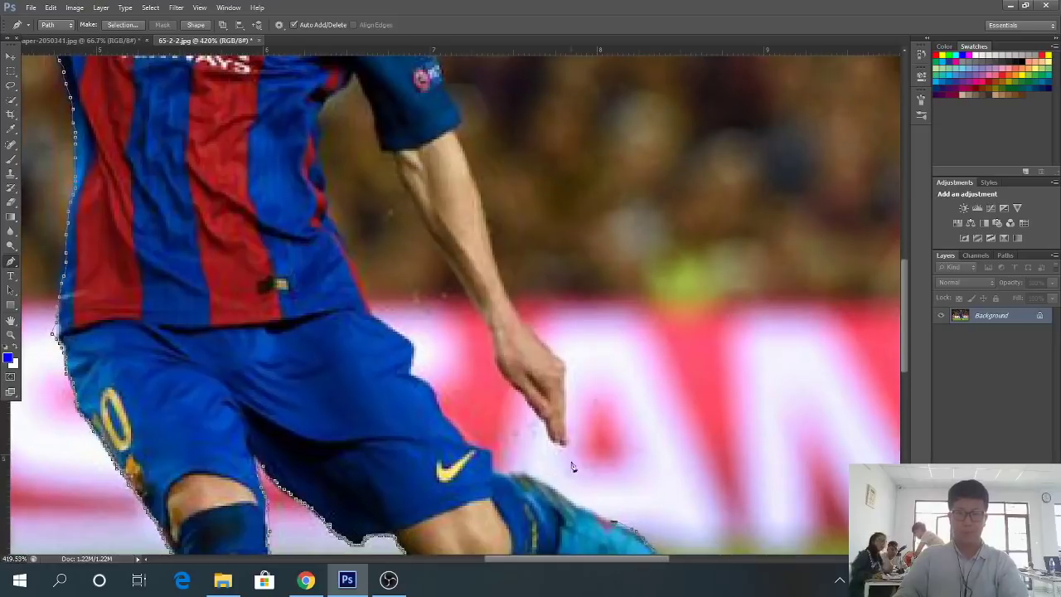
{"action": "scroll", "coordinate": [572, 467], "scroll_direction": "up", "scroll_amount": 8}
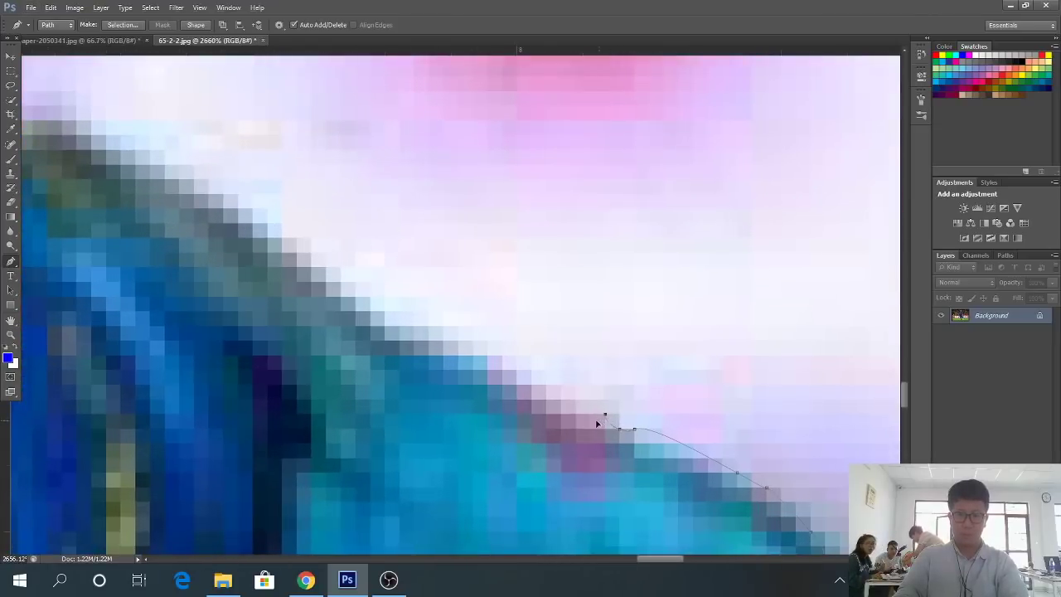
{"action": "left_click", "coordinate": [575, 413]}
{"action": "left_click", "coordinate": [545, 399]}
{"action": "left_click", "coordinate": [501, 356]}
{"action": "left_click", "coordinate": [487, 356]}
{"action": "left_click", "coordinate": [457, 354]}
{"action": "left_click", "coordinate": [444, 340]}
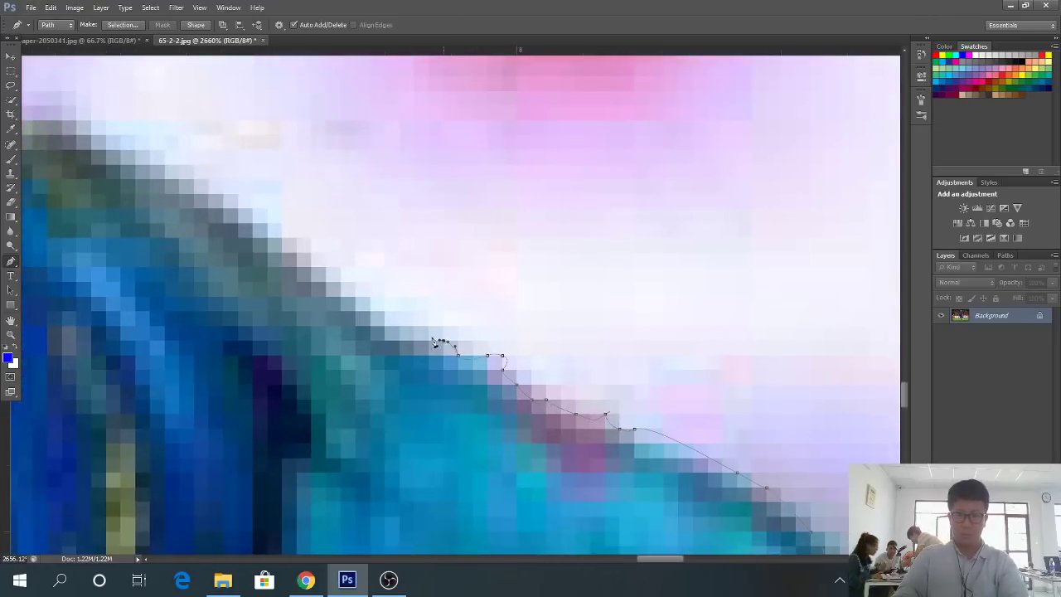
Trace the Pen path up the grey-green edge of the boot and over the sock toward the shorts hem
{"action": "left_click", "coordinate": [413, 326]}
{"action": "left_click", "coordinate": [399, 311]}
{"action": "left_click", "coordinate": [385, 311]}
{"action": "left_click", "coordinate": [355, 296]}
{"action": "left_click", "coordinate": [340, 282]}
{"action": "left_click", "coordinate": [325, 267]}
{"action": "left_click", "coordinate": [310, 252]}
{"action": "left_click", "coordinate": [282, 236]}
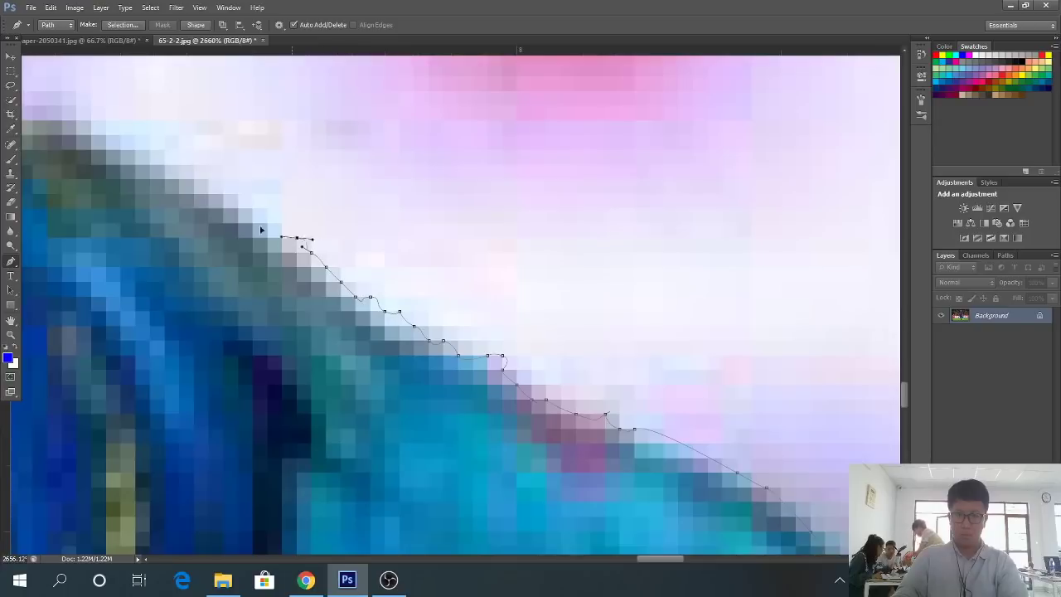
{"action": "key", "text": "ctrl+Return"}
{"action": "scroll", "coordinate": [240, 229], "scroll_direction": "down", "scroll_amount": 8}
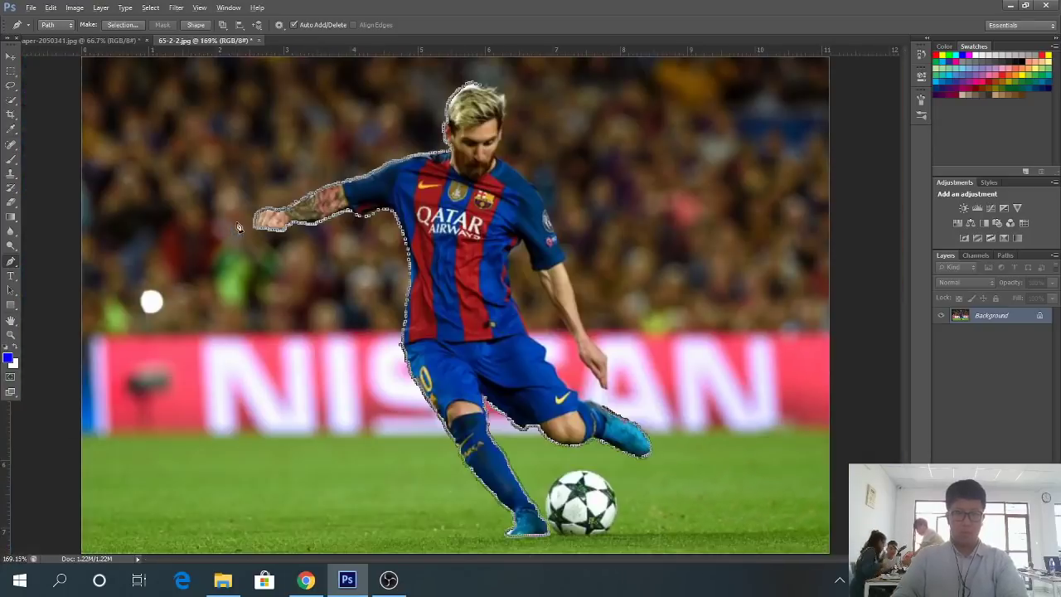
{"action": "scroll", "coordinate": [311, 234], "scroll_direction": "down", "scroll_amount": 2}
{"action": "scroll", "coordinate": [651, 307], "scroll_direction": "up", "scroll_amount": 5}
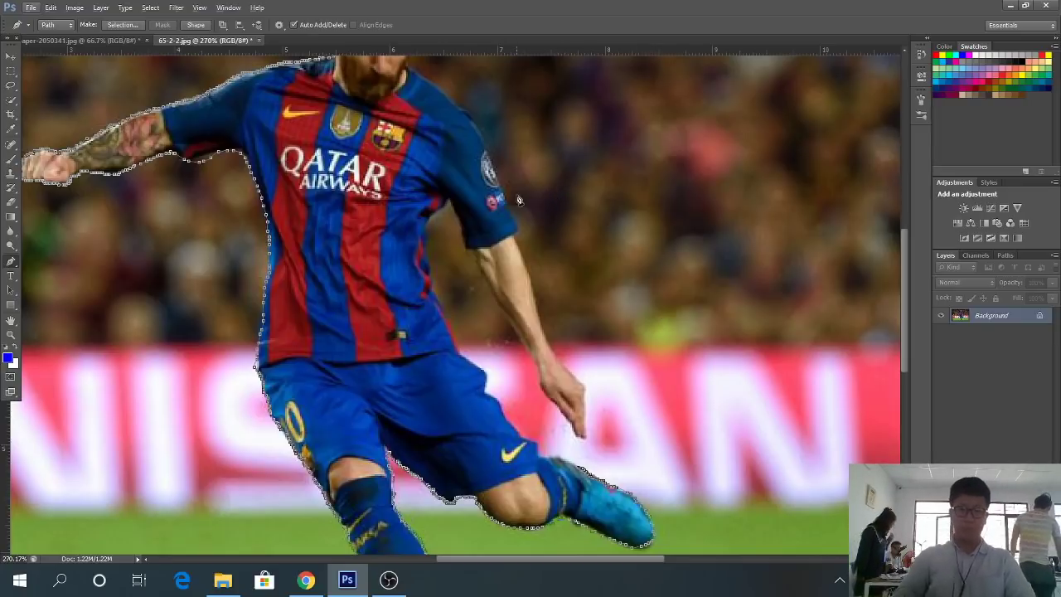
{"action": "scroll", "coordinate": [511, 227], "scroll_direction": "down", "scroll_amount": 1}
{"action": "scroll", "coordinate": [550, 427], "scroll_direction": "up", "scroll_amount": 3}
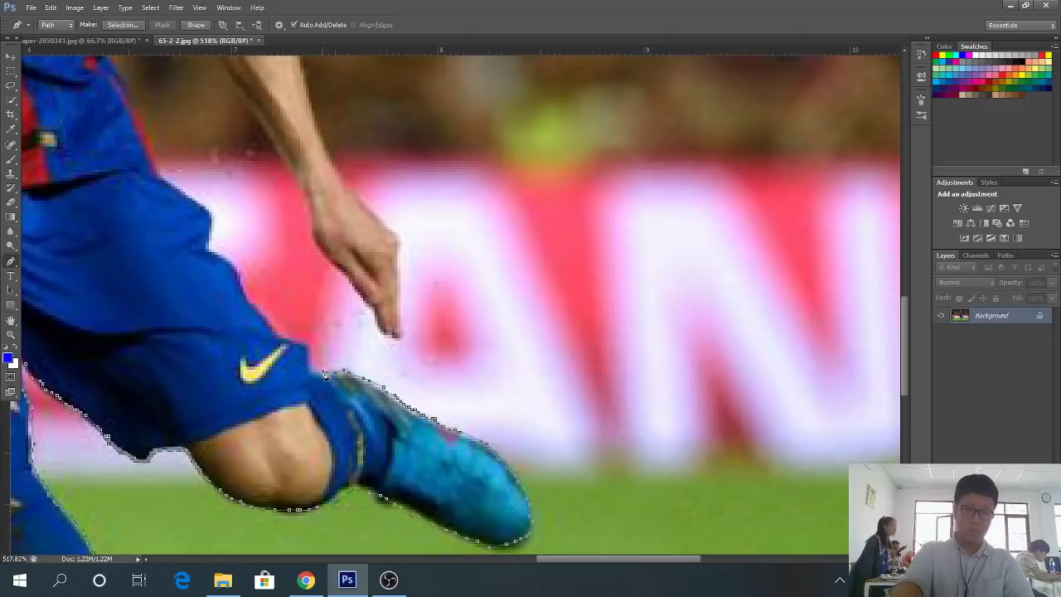
Raise the system volume to 46
{"action": "key", "text": "XF86AudioRaiseVolume"}
{"action": "key", "text": "XF86AudioRaiseVolume"}
{"action": "key", "text": "XF86AudioRaiseVolume"}
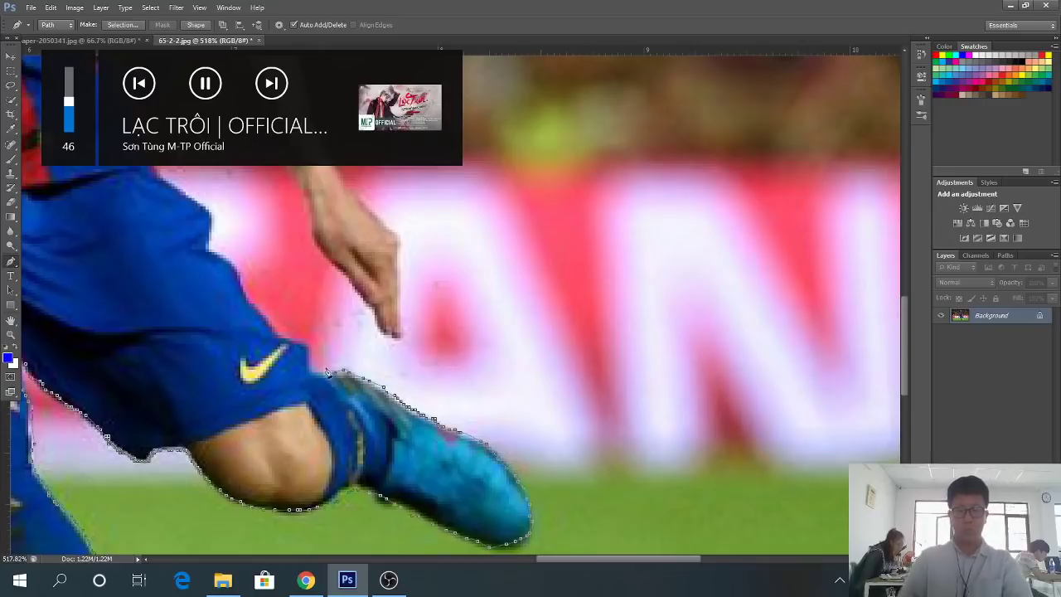
Trace the Pen path around the hem corner by the Nike logo and up the shorts' outer edge to the notch
{"action": "scroll", "coordinate": [323, 375], "scroll_direction": "up", "scroll_amount": 2}
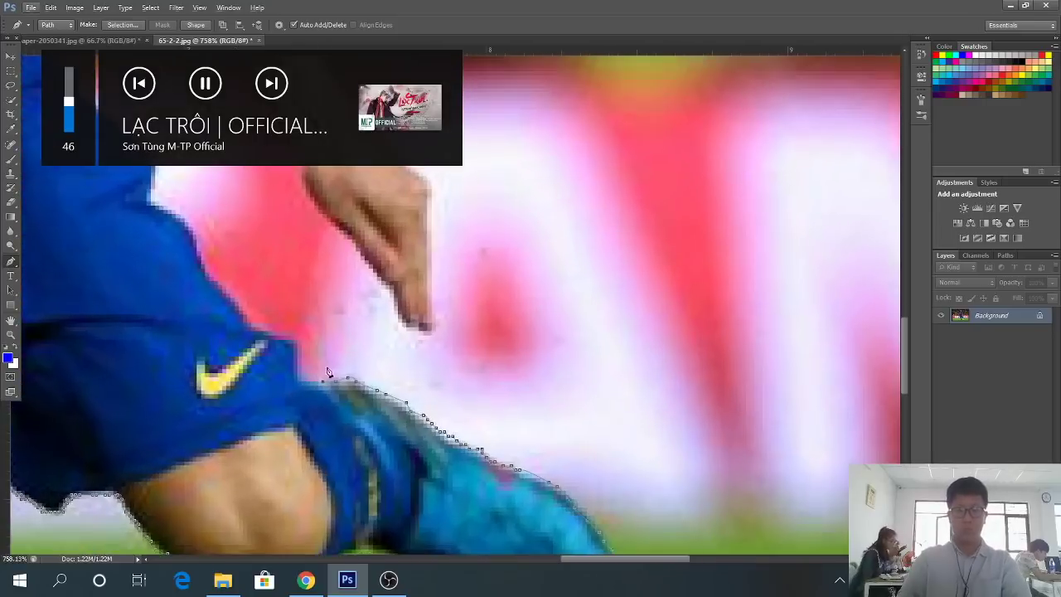
{"action": "left_click", "coordinate": [281, 338]}
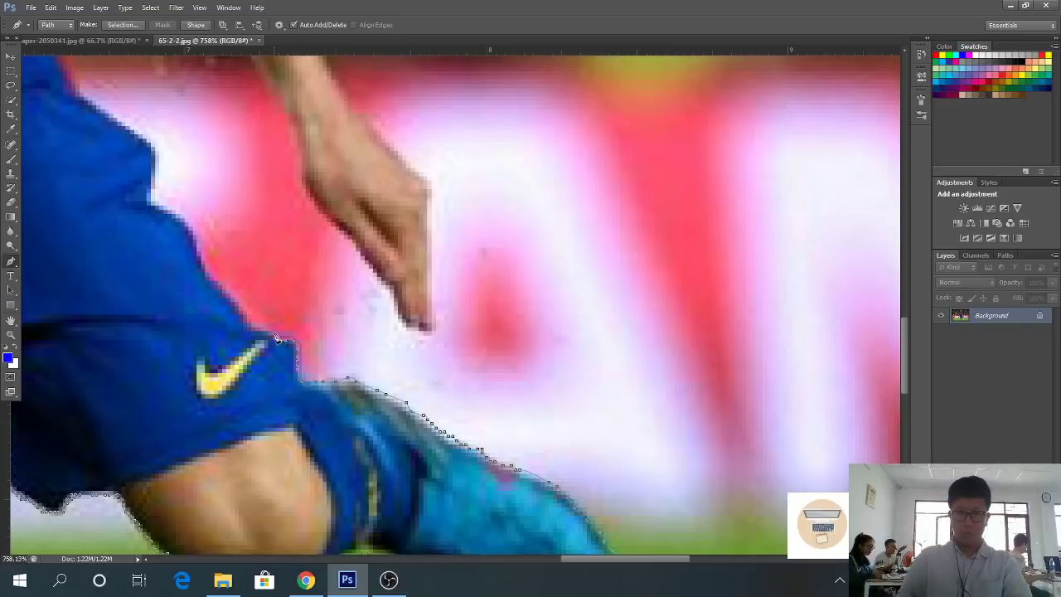
{"action": "left_click", "coordinate": [201, 267]}
{"action": "left_click", "coordinate": [171, 217]}
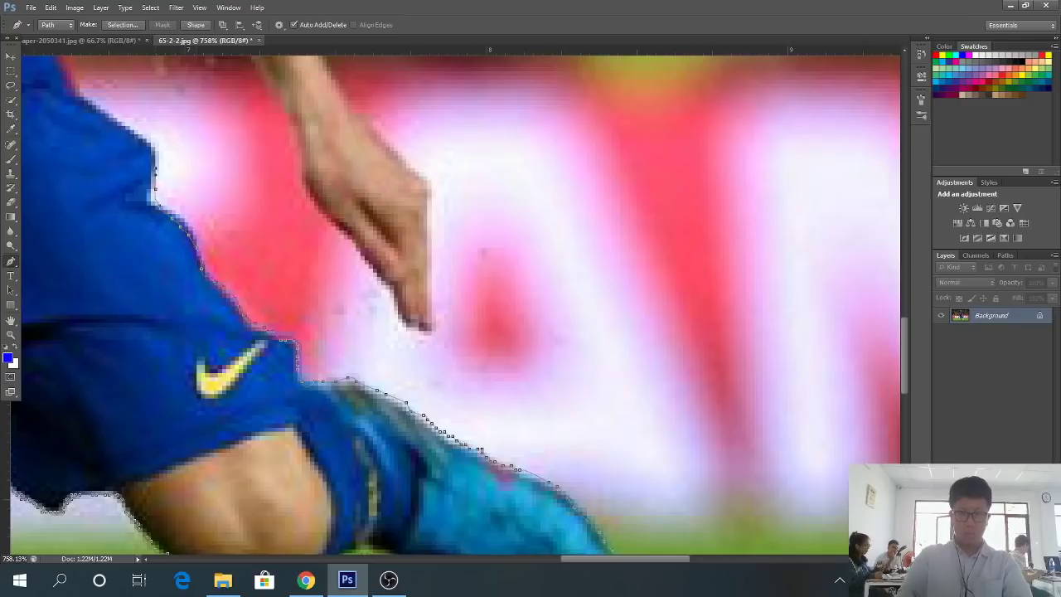
Extend the Pen path from the notch along the upper shorts edge to the bottom corner of the jersey
{"action": "scroll", "coordinate": [137, 325], "scroll_direction": "down", "scroll_amount": 5}
{"action": "scroll", "coordinate": [139, 322], "scroll_direction": "down", "scroll_amount": 4}
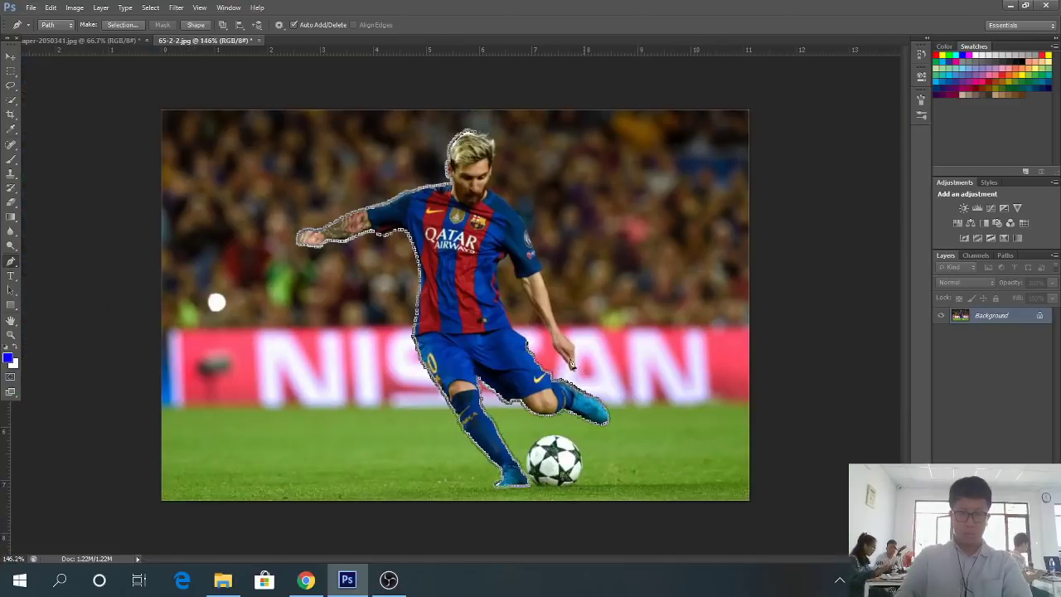
{"action": "scroll", "coordinate": [679, 373], "scroll_direction": "up", "scroll_amount": 5}
{"action": "scroll", "coordinate": [630, 369], "scroll_direction": "up", "scroll_amount": 4}
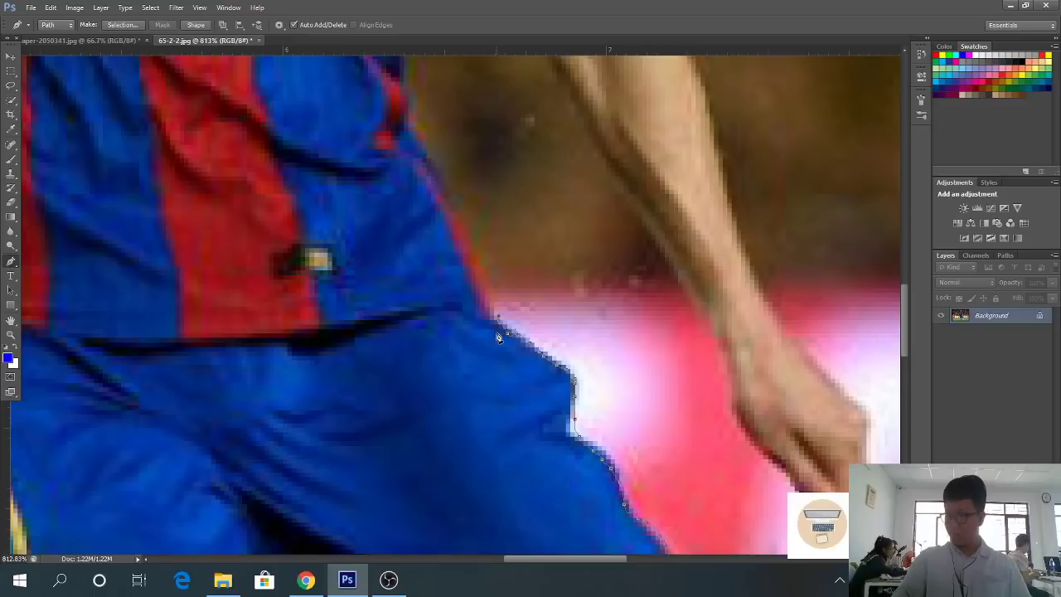
Trace the Pen path up the jersey's side facing the lowered arm, from its bottom corner to waist height
{"action": "scroll", "coordinate": [498, 337], "scroll_direction": "down", "scroll_amount": 8}
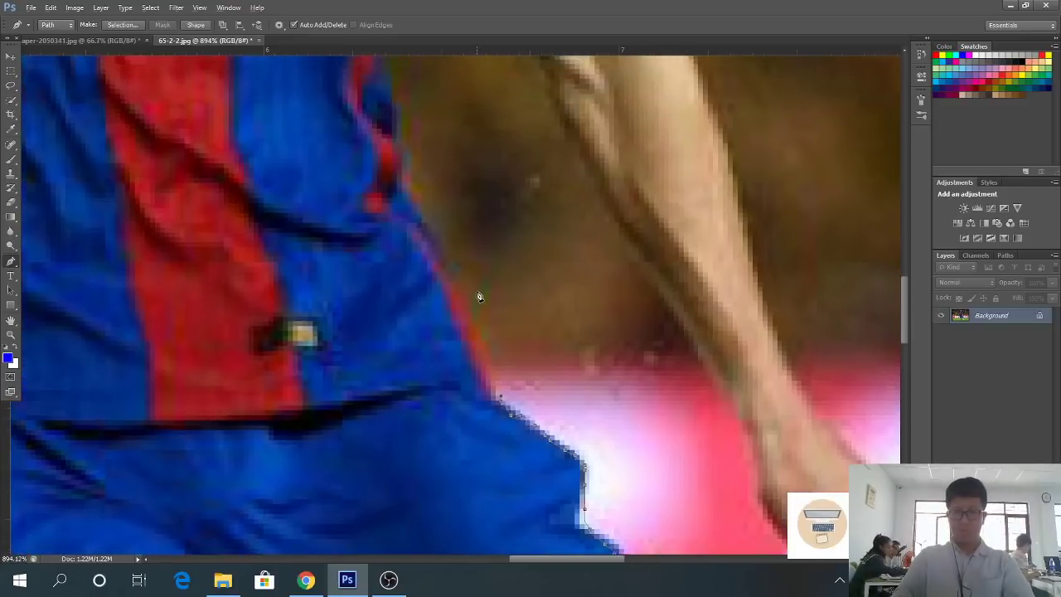
{"action": "scroll", "coordinate": [484, 298], "scroll_direction": "down", "scroll_amount": 2}
{"action": "scroll", "coordinate": [479, 315], "scroll_direction": "up", "scroll_amount": 8}
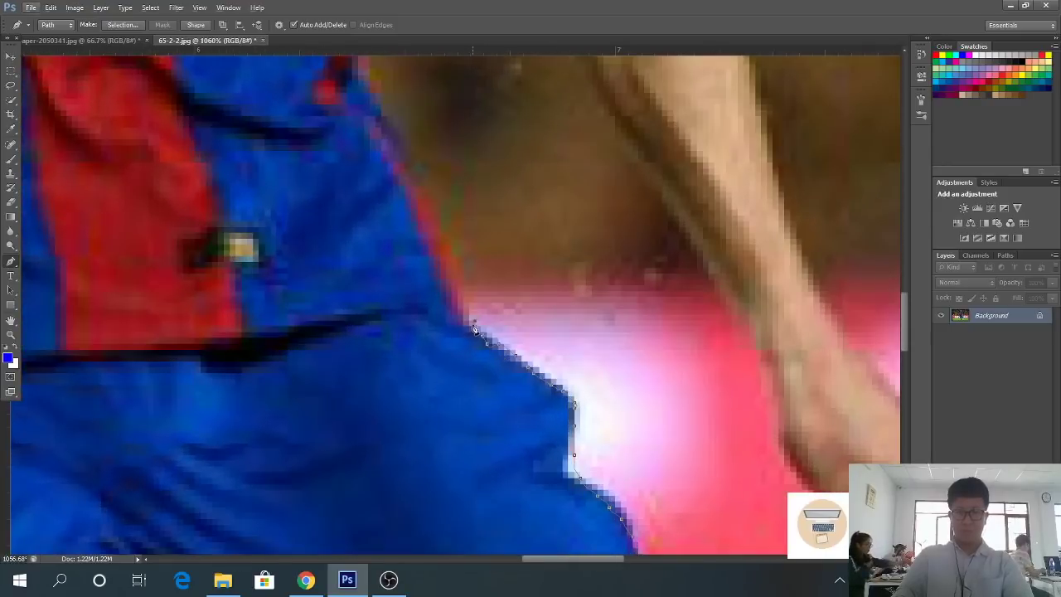
{"action": "left_click_drag", "start_coordinate": [474, 329], "coordinate": [451, 249]}
{"action": "scroll", "coordinate": [452, 249], "scroll_direction": "down", "scroll_amount": 6}
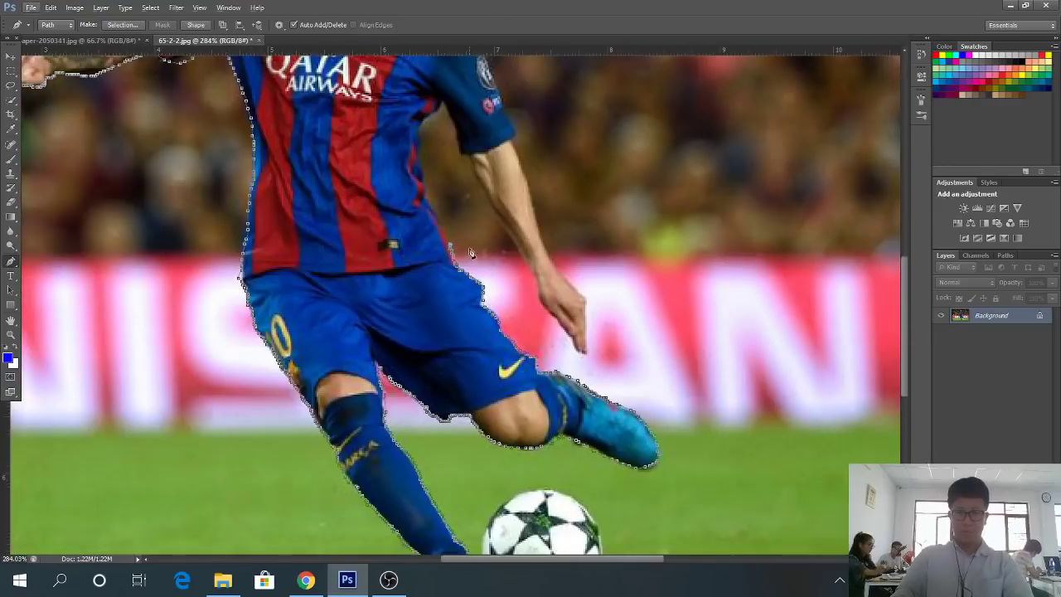
{"action": "scroll", "coordinate": [448, 255], "scroll_direction": "up", "scroll_amount": 4}
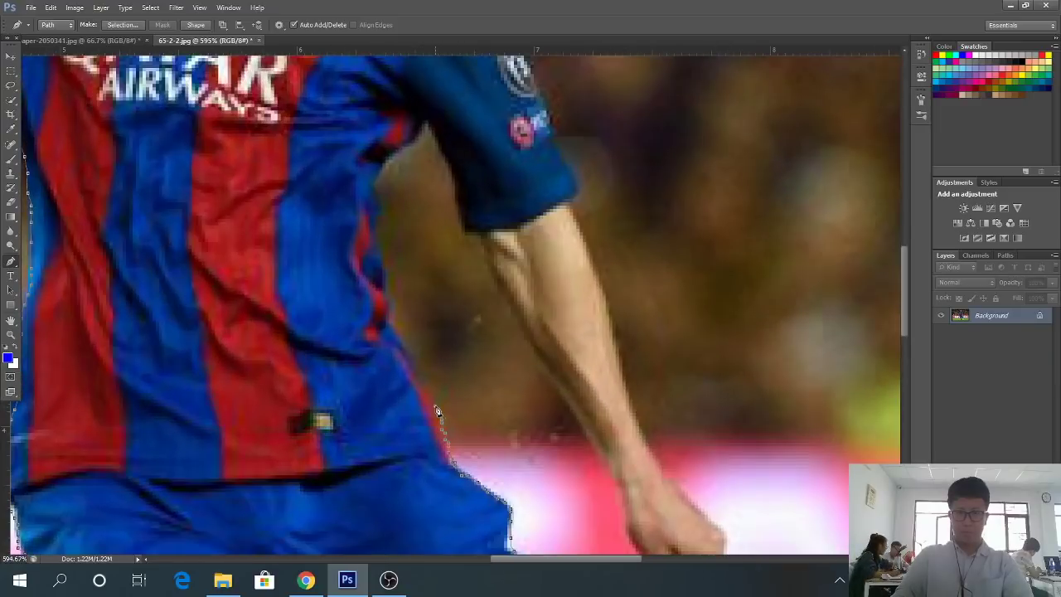
{"action": "left_click_drag", "start_coordinate": [438, 412], "coordinate": [392, 303]}
Trace the Pen path up the jersey into the armpit, then down the sleeve's inner edge and along the inner forearm
{"action": "scroll", "coordinate": [386, 284], "scroll_direction": "down", "scroll_amount": 5}
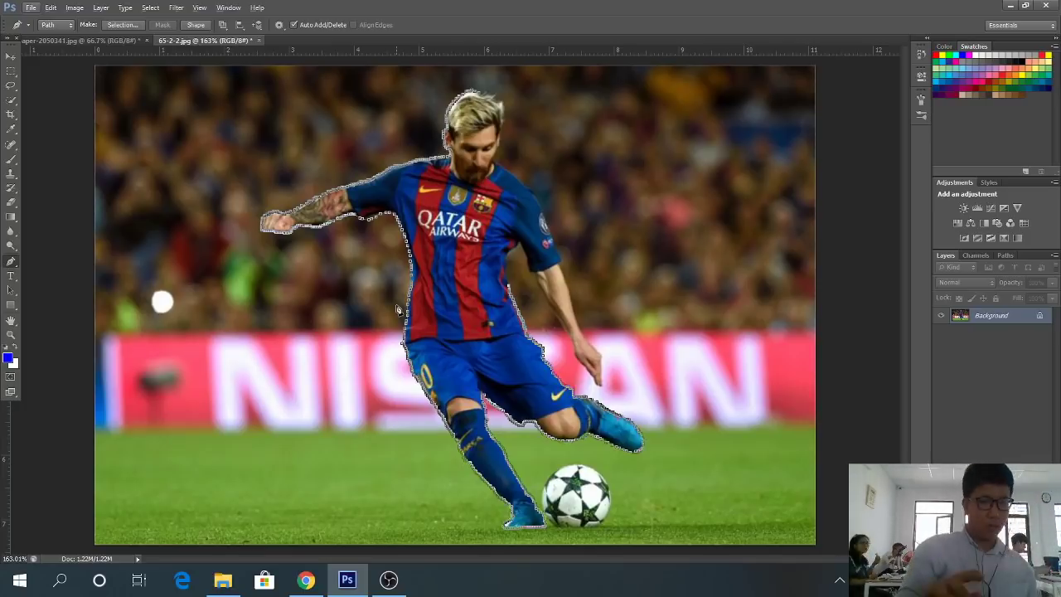
{"action": "scroll", "coordinate": [433, 336], "scroll_direction": "up", "scroll_amount": 2}
{"action": "scroll", "coordinate": [571, 297], "scroll_direction": "up", "scroll_amount": 5}
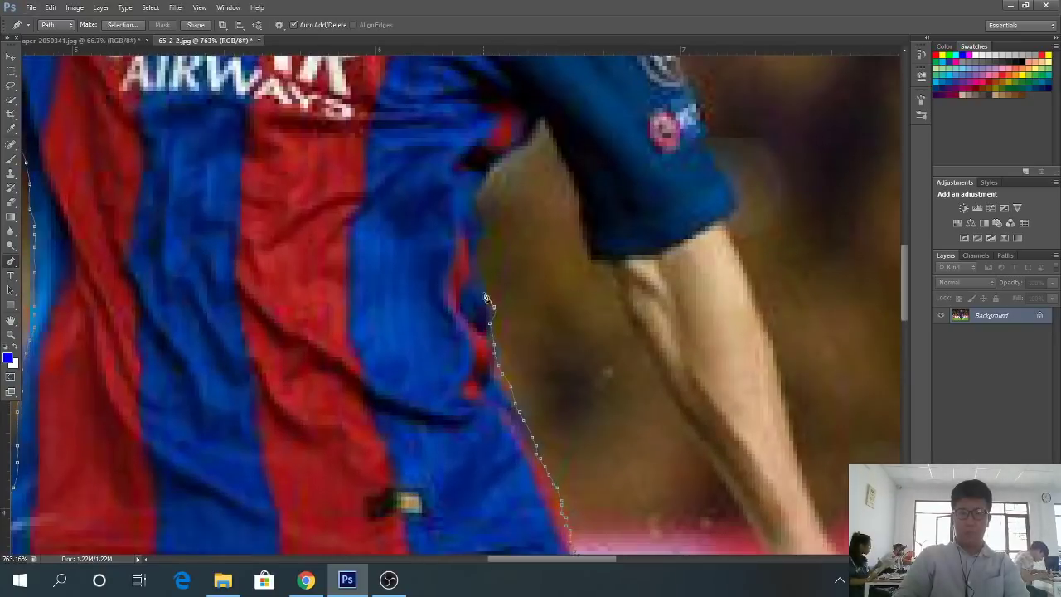
{"action": "mouse_move", "coordinate": [486, 298]}
{"action": "left_mouse_down"}
{"action": "mouse_move", "coordinate": [473, 214]}
{"action": "mouse_move", "coordinate": [487, 182]}
{"action": "mouse_move", "coordinate": [522, 147]}
{"action": "mouse_move", "coordinate": [565, 154]}
{"action": "mouse_move", "coordinate": [586, 249]}
{"action": "mouse_move", "coordinate": [607, 263]}
{"action": "mouse_move", "coordinate": [700, 441]}
{"action": "left_mouse_up"}
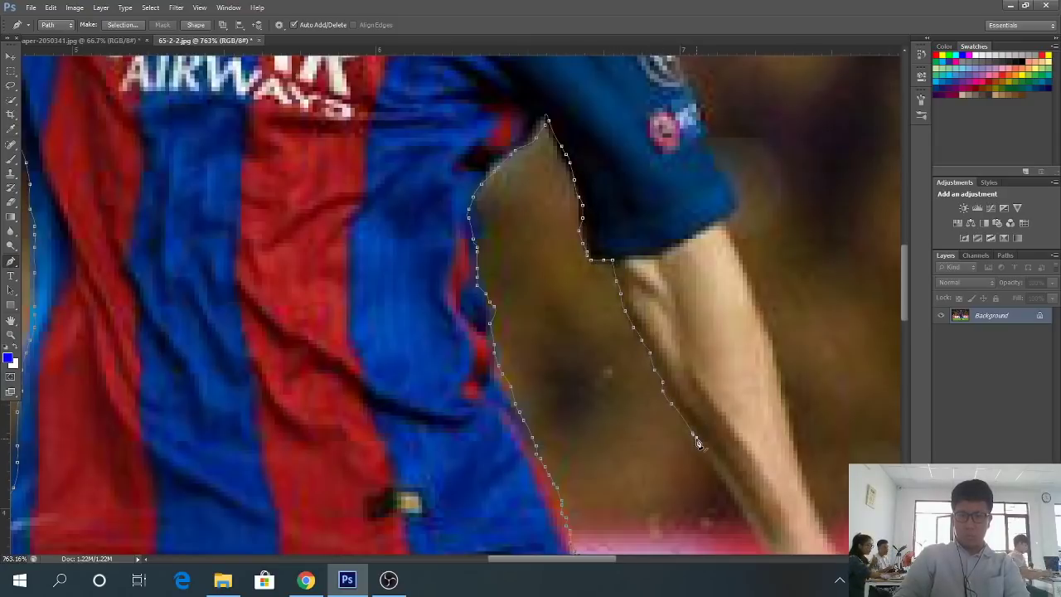
Trace the Pen path down the inner forearm and the underside of the lowered hand to the fingertips
{"action": "scroll", "coordinate": [699, 440], "scroll_direction": "down", "scroll_amount": 6}
{"action": "scroll", "coordinate": [699, 441], "scroll_direction": "down", "scroll_amount": 2}
{"action": "scroll", "coordinate": [748, 444], "scroll_direction": "up", "scroll_amount": 4}
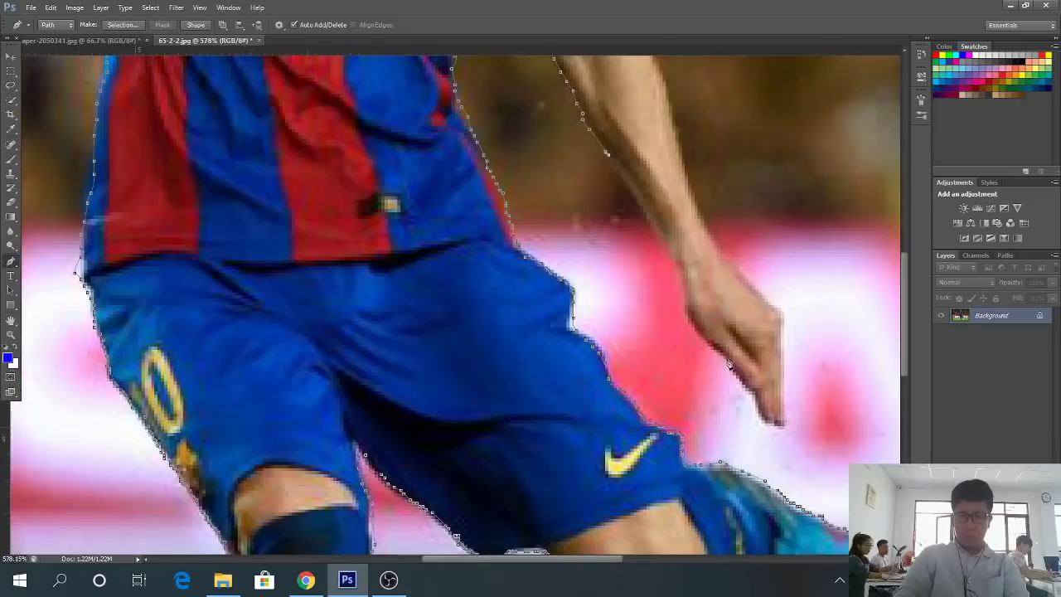
{"action": "mouse_move", "coordinate": [614, 173]}
{"action": "left_mouse_down"}
{"action": "mouse_move", "coordinate": [686, 281]}
{"action": "mouse_move", "coordinate": [688, 319]}
{"action": "mouse_move", "coordinate": [762, 419]}
{"action": "left_mouse_up"}
{"action": "scroll", "coordinate": [758, 414], "scroll_direction": "down", "scroll_amount": 6}
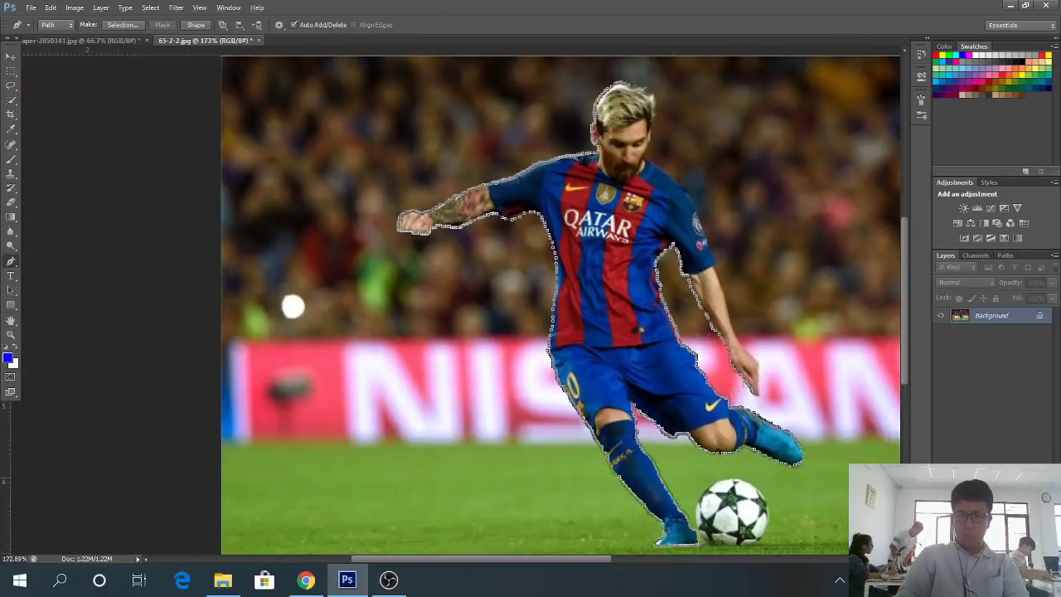
Trace the Pen path around the fingertips of the lowered hand and up the back of its fingers
{"action": "scroll", "coordinate": [562, 386], "scroll_direction": "up", "scroll_amount": 6}
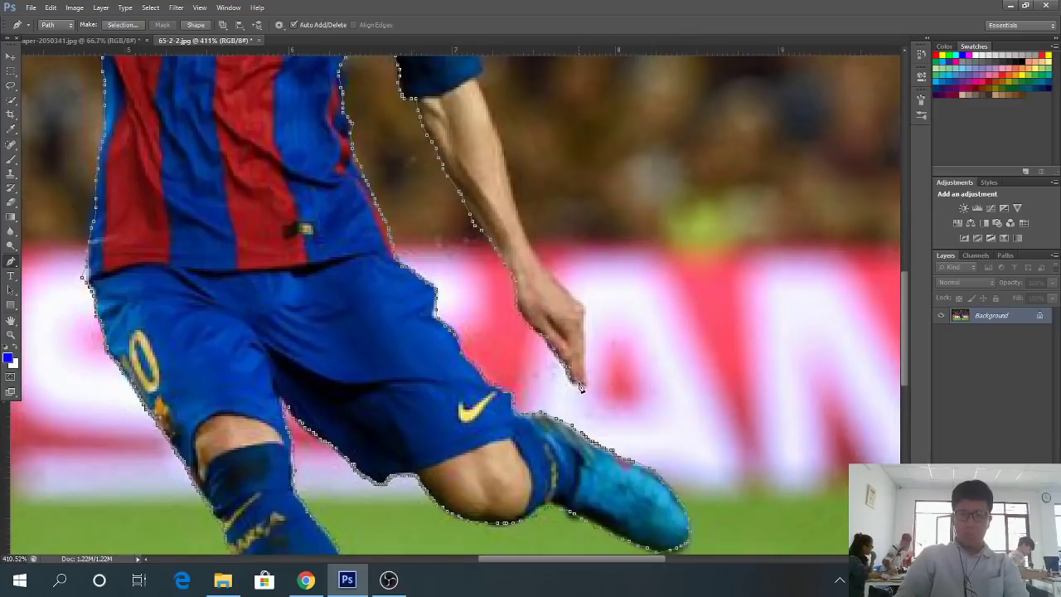
{"action": "left_click_drag", "start_coordinate": [586, 385], "coordinate": [590, 323]}
{"action": "scroll", "coordinate": [590, 324], "scroll_direction": "down", "scroll_amount": 5}
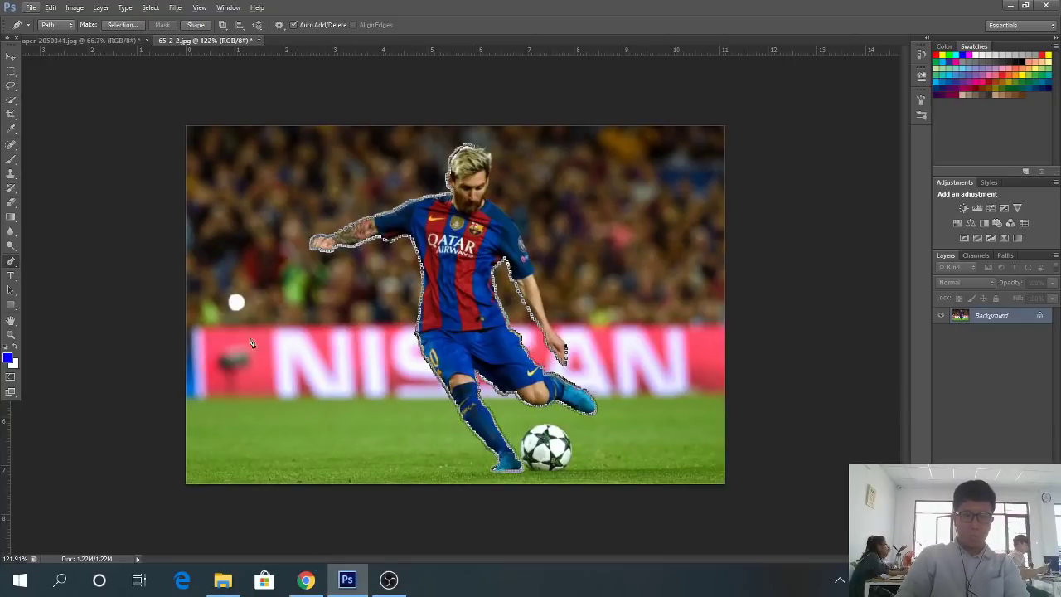
Open the photo 65-1.jpg from the Downloads folder and close it again
{"action": "left_click", "coordinate": [31, 7]}
{"action": "left_click", "coordinate": [58, 39]}
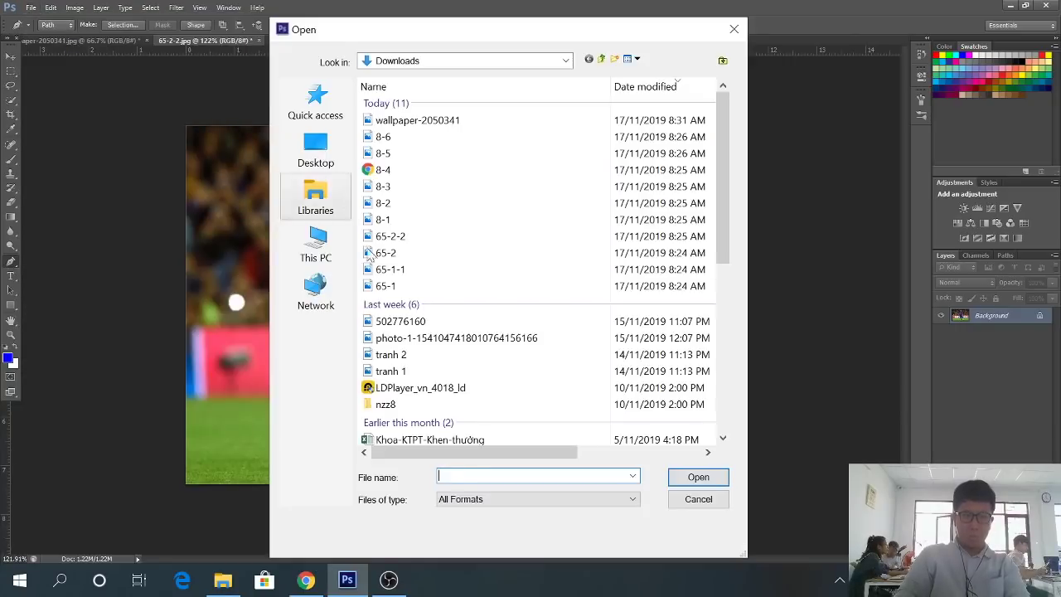
{"action": "left_click", "coordinate": [390, 269]}
{"action": "left_click", "coordinate": [390, 286]}
{"action": "double_click", "coordinate": [394, 286]}
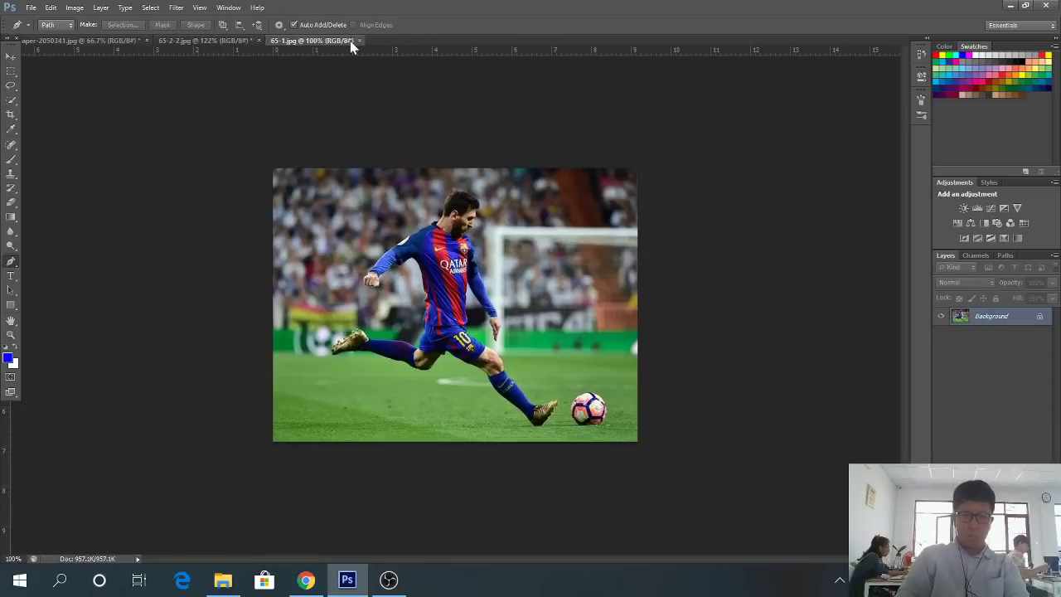
{"action": "key", "text": "ctrl+w"}
Trace the Pen path from the back of the lowered hand up the outer forearm to the sleeve hem
{"action": "scroll", "coordinate": [605, 377], "scroll_direction": "up", "scroll_amount": 5}
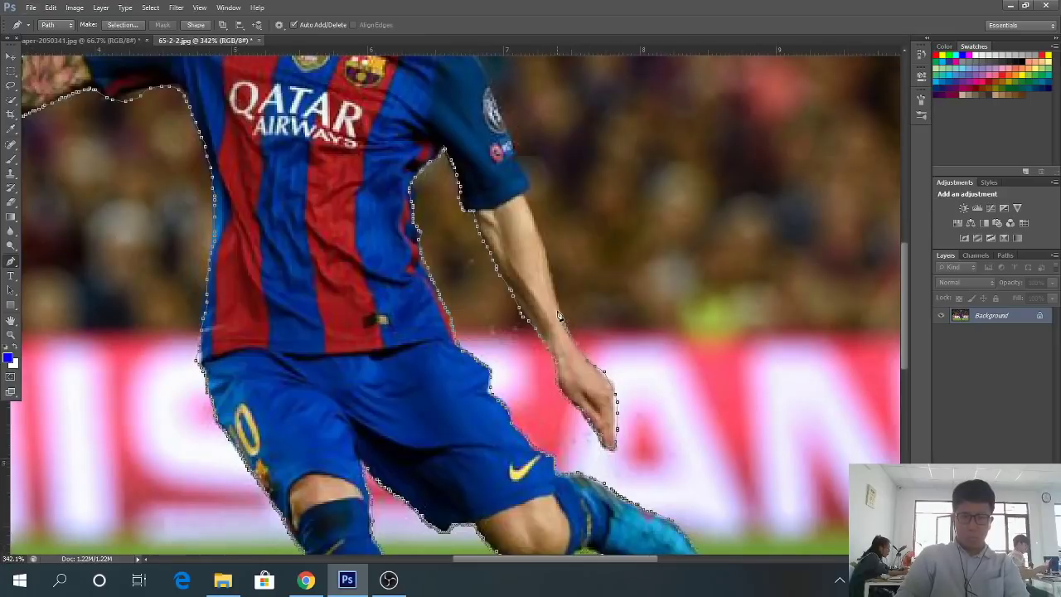
{"action": "scroll", "coordinate": [554, 300], "scroll_direction": "down", "scroll_amount": 5}
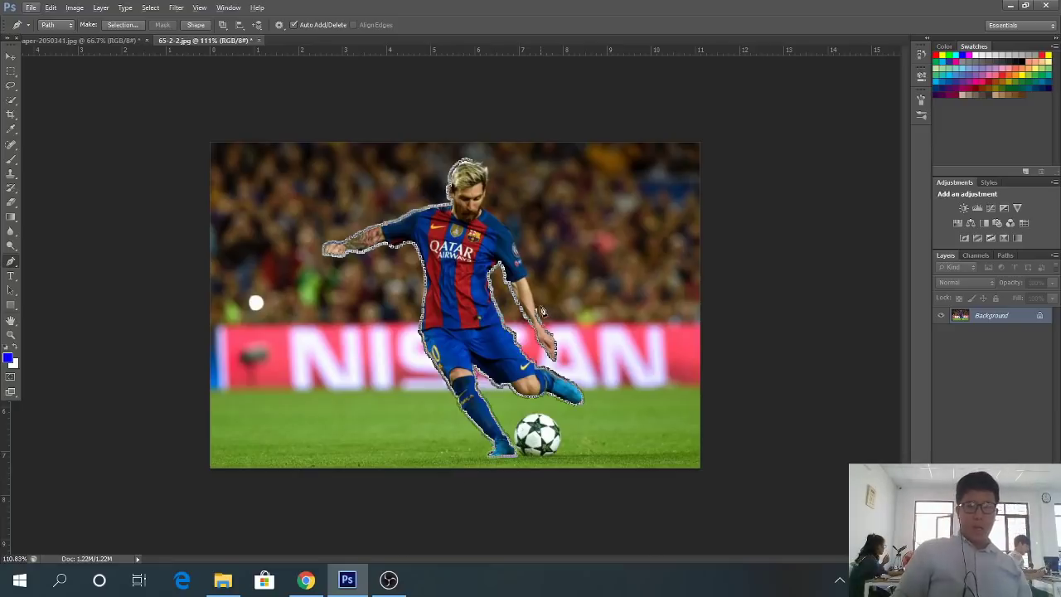
{"action": "scroll", "coordinate": [536, 296], "scroll_direction": "up", "scroll_amount": 4}
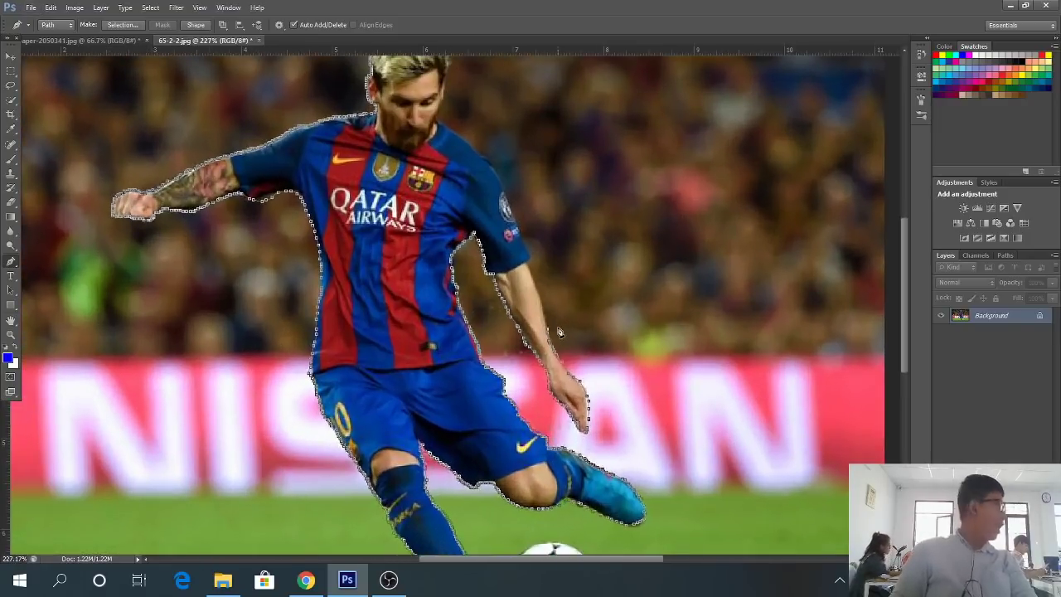
{"action": "scroll", "coordinate": [557, 325], "scroll_direction": "up", "scroll_amount": 1}
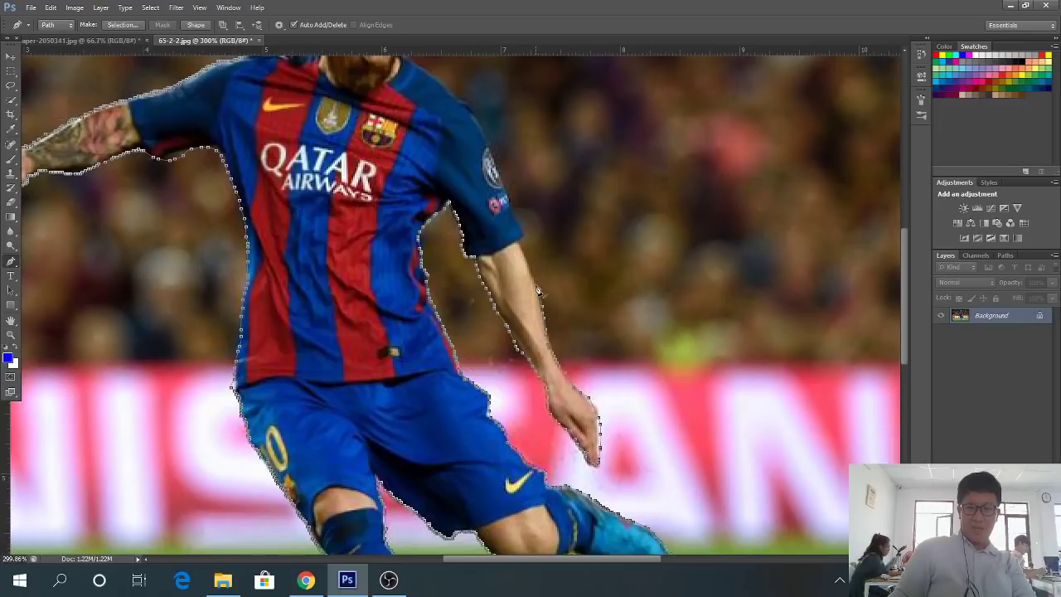
{"action": "scroll", "coordinate": [534, 284], "scroll_direction": "down", "scroll_amount": 3}
{"action": "scroll", "coordinate": [534, 282], "scroll_direction": "up", "scroll_amount": 2}
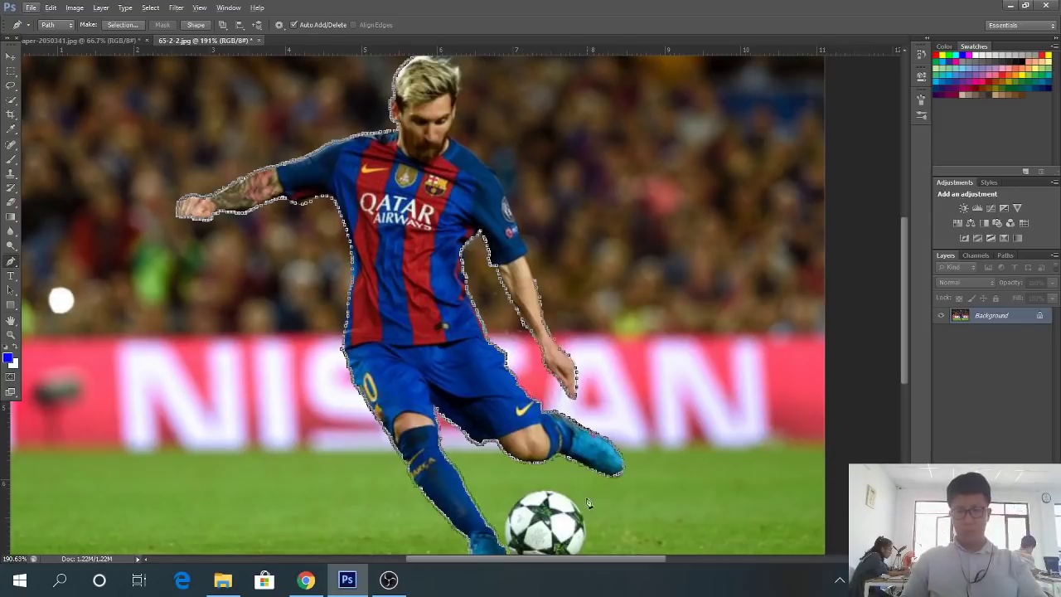
{"action": "scroll", "coordinate": [573, 419], "scroll_direction": "up", "scroll_amount": 3}
{"action": "scroll", "coordinate": [574, 418], "scroll_direction": "up", "scroll_amount": 5}
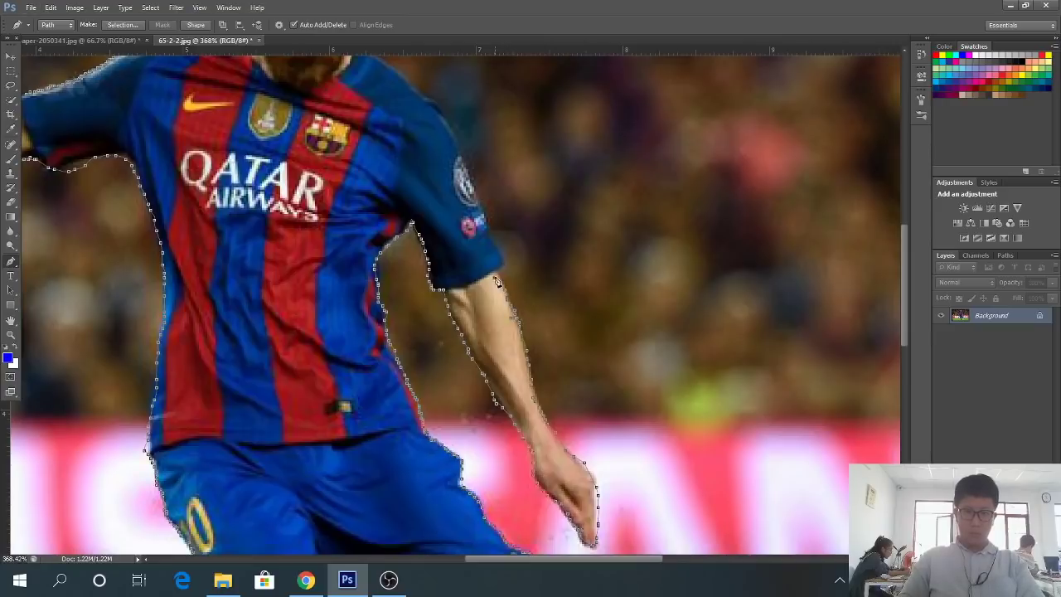
Switch to Chrome, start the playlist video "Yêu Không Nghỉ Phép" on YouTube, check OBS and return to Photoshop
{"action": "left_click", "coordinate": [306, 580]}
{"action": "left_click", "coordinate": [475, 10]}
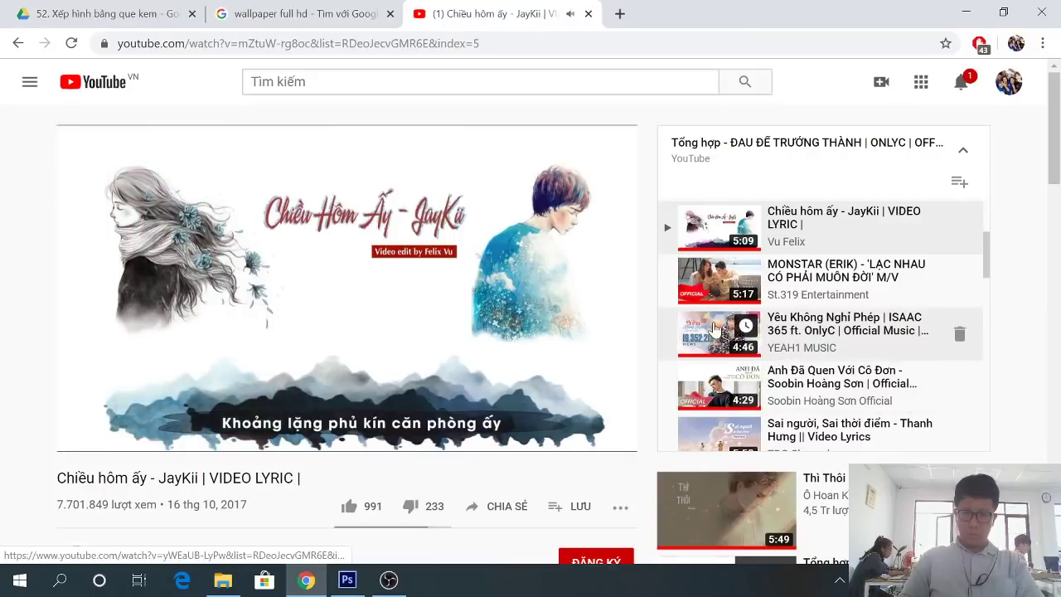
{"action": "left_click", "coordinate": [716, 333]}
{"action": "left_click", "coordinate": [393, 590]}
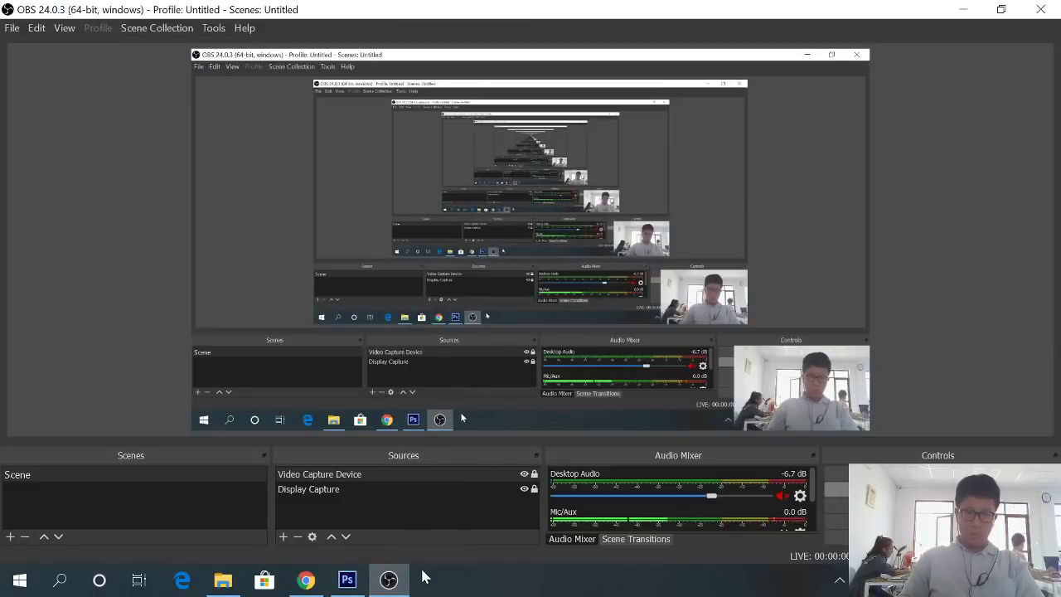
{"action": "left_click", "coordinate": [347, 580]}
Trace the Pen path around the corner of the sleeve hem and up the outer sleeve to the badges
{"action": "scroll", "coordinate": [489, 260], "scroll_direction": "up", "scroll_amount": 3}
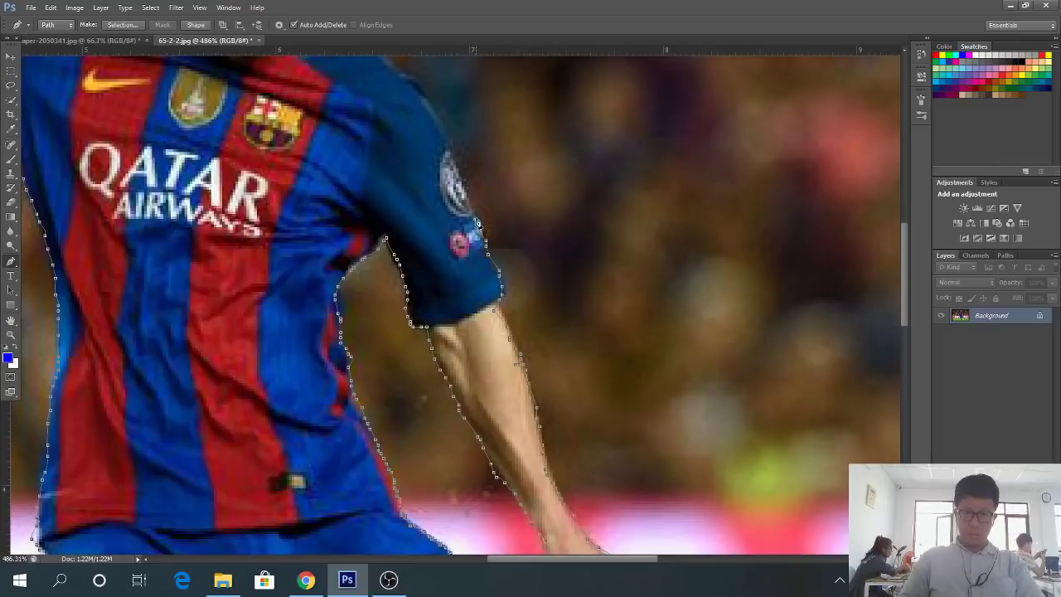
{"action": "scroll", "coordinate": [466, 197], "scroll_direction": "down", "scroll_amount": 5}
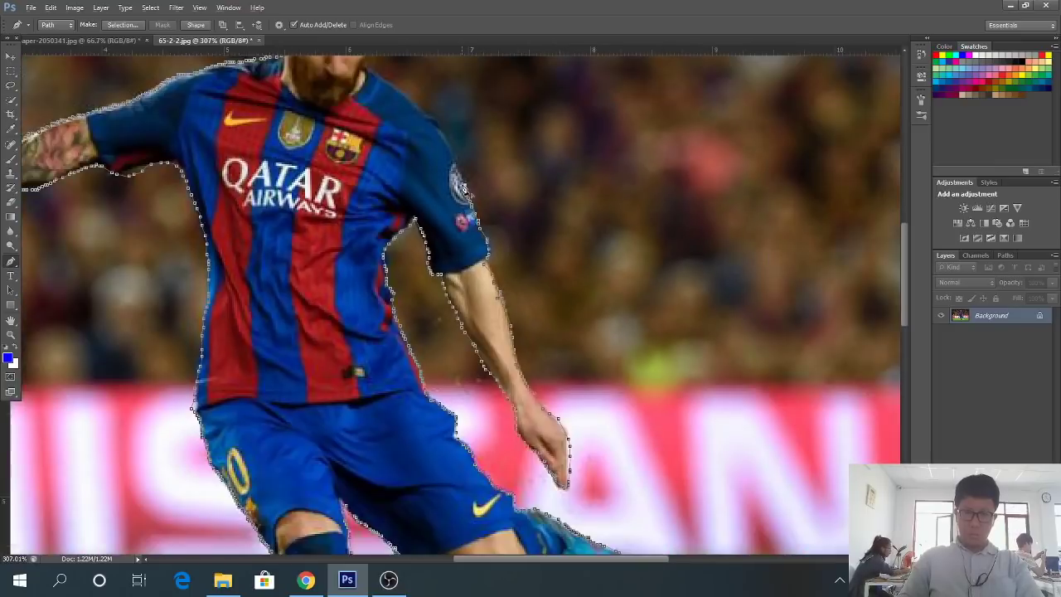
{"action": "scroll", "coordinate": [464, 203], "scroll_direction": "down", "scroll_amount": 2}
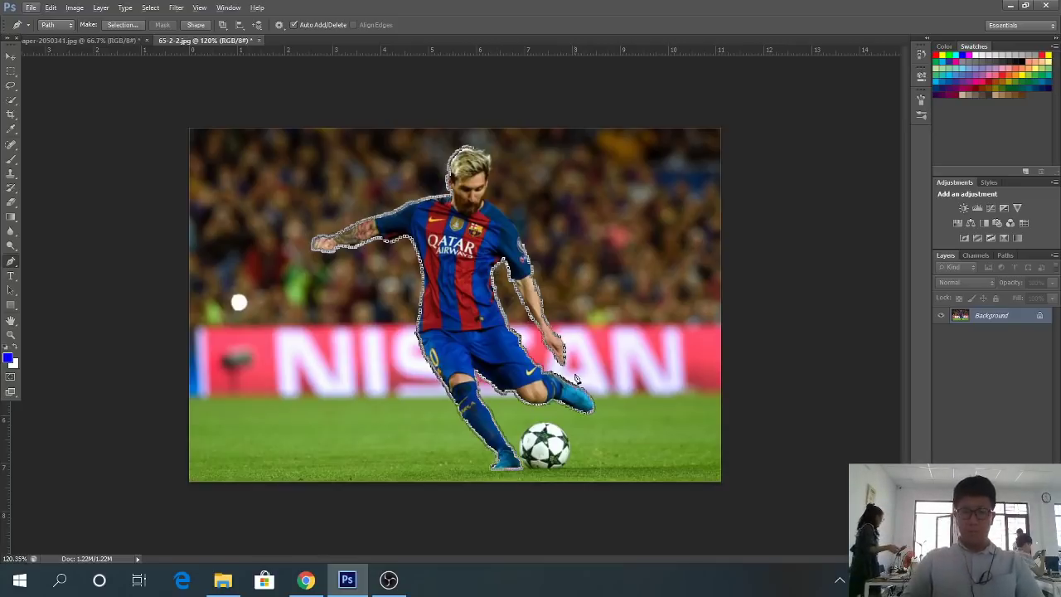
Extend the Pen path from the sleeve badges up the outer sleeve and over the shoulder to the neck
{"action": "key", "text": "ctrl+0"}
{"action": "scroll", "coordinate": [578, 375], "scroll_direction": "up", "scroll_amount": 2}
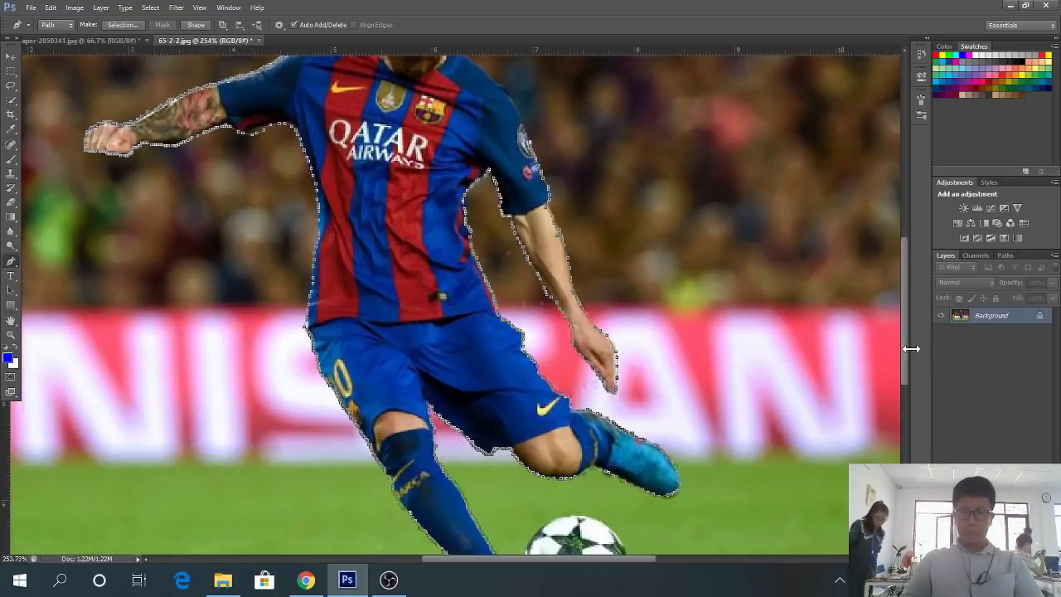
{"action": "scroll", "coordinate": [670, 284], "scroll_direction": "up", "scroll_amount": 3}
{"action": "scroll", "coordinate": [578, 296], "scroll_direction": "up", "scroll_amount": 3}
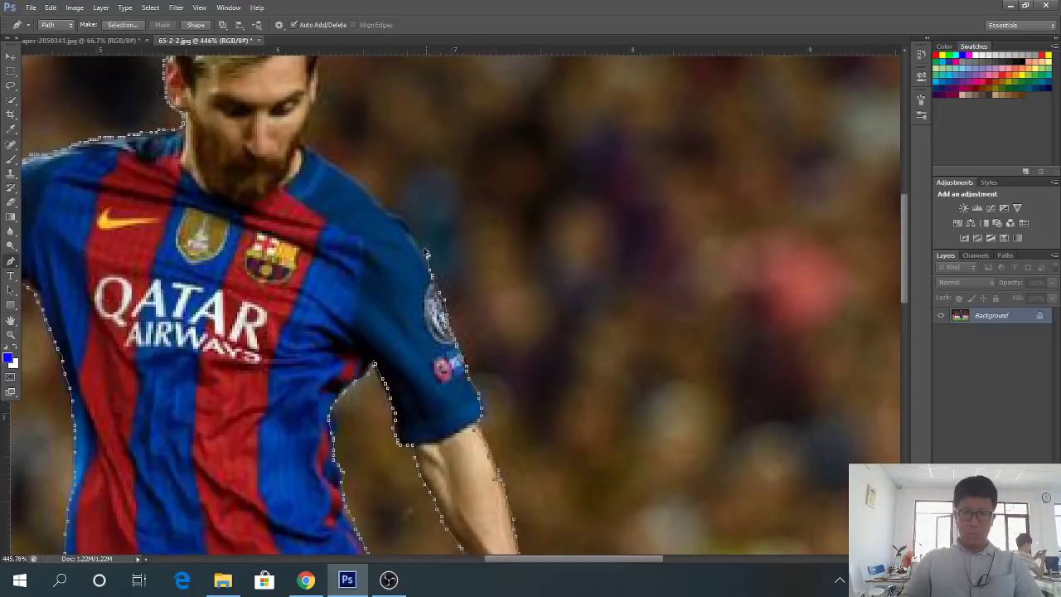
{"action": "mouse_move", "coordinate": [421, 246]}
{"action": "left_mouse_down"}
{"action": "mouse_move", "coordinate": [372, 190]}
{"action": "mouse_move", "coordinate": [298, 143]}
{"action": "left_mouse_up"}
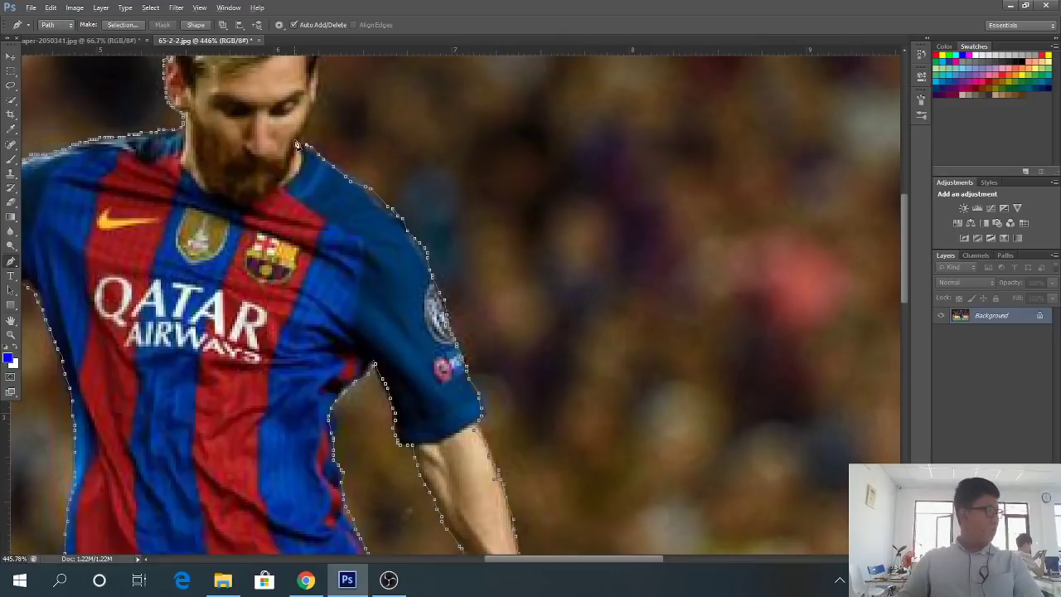
{"action": "scroll", "coordinate": [296, 145], "scroll_direction": "down", "scroll_amount": 3}
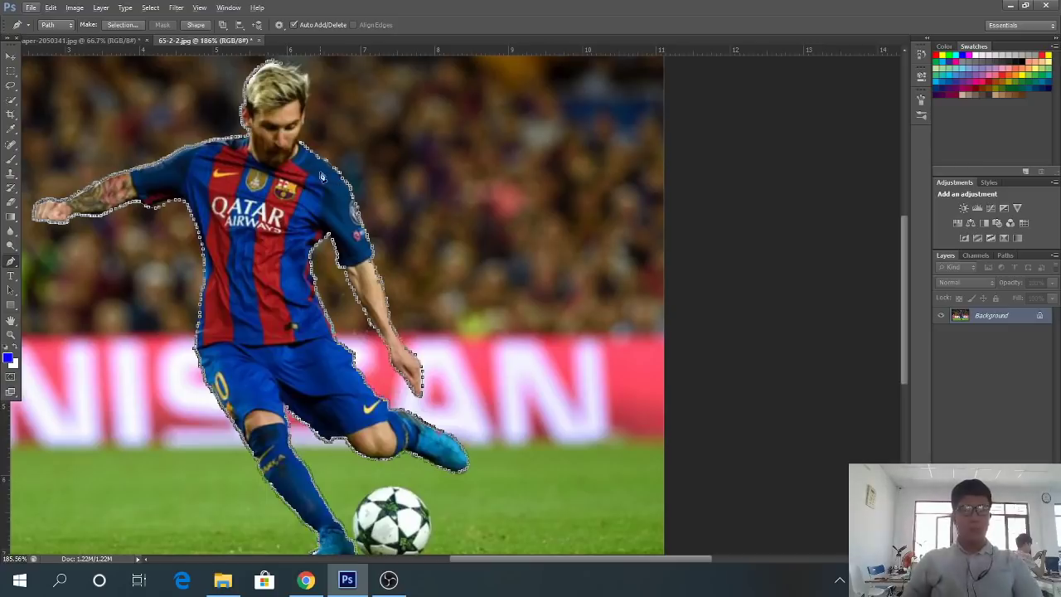
Trace the Pen path from the neck up the jaw, cheek and ear to the side of the hair
{"action": "scroll", "coordinate": [324, 137], "scroll_direction": "up", "scroll_amount": 5}
{"action": "scroll", "coordinate": [259, 128], "scroll_direction": "up", "scroll_amount": 4}
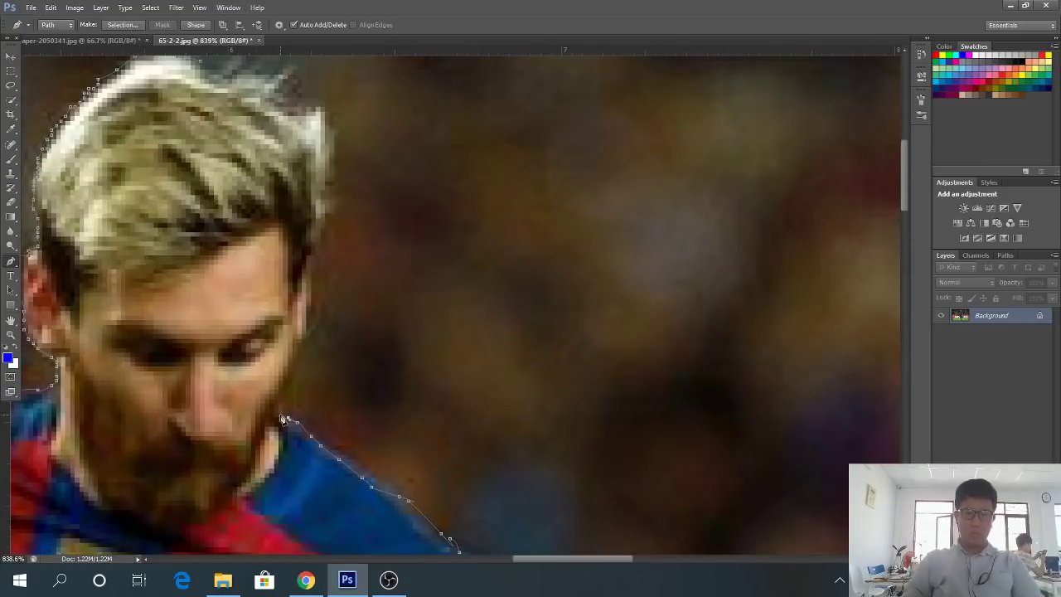
{"action": "left_click", "coordinate": [279, 413]}
{"action": "left_click", "coordinate": [283, 405]}
{"action": "left_click", "coordinate": [282, 390]}
{"action": "left_click", "coordinate": [290, 366]}
{"action": "left_click", "coordinate": [296, 358]}
{"action": "left_click", "coordinate": [304, 340]}
{"action": "left_click", "coordinate": [307, 323]}
{"action": "left_click", "coordinate": [305, 303]}
{"action": "left_click", "coordinate": [303, 280]}
{"action": "left_click", "coordinate": [307, 259]}
{"action": "left_click", "coordinate": [323, 222]}
{"action": "left_click", "coordinate": [329, 203]}
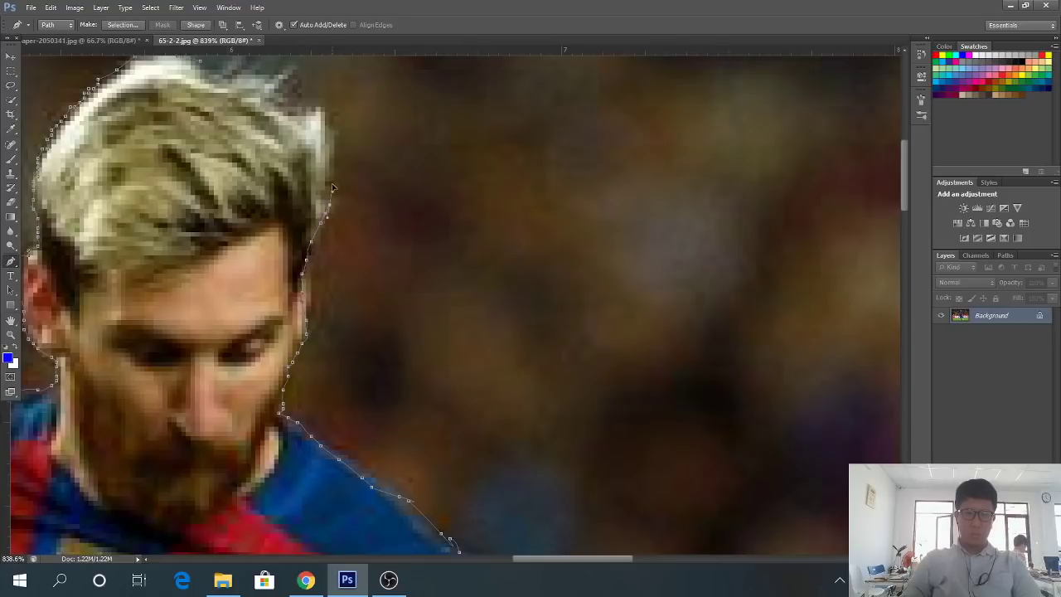
Trace the Pen path around the side and top of the hair, closing it at the top of the head
{"action": "left_click", "coordinate": [335, 168]}
{"action": "left_click", "coordinate": [328, 133]}
{"action": "left_click", "coordinate": [320, 111]}
{"action": "scroll", "coordinate": [284, 110], "scroll_direction": "down", "scroll_amount": 5}
{"action": "scroll", "coordinate": [277, 149], "scroll_direction": "up", "scroll_amount": 5}
{"action": "scroll", "coordinate": [276, 171], "scroll_direction": "up", "scroll_amount": 2}
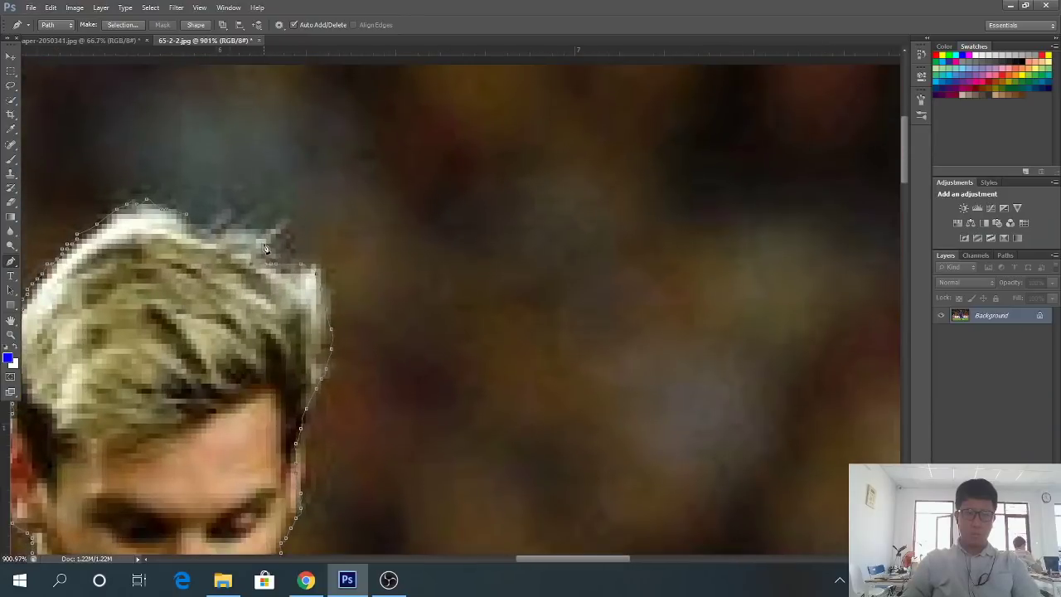
{"action": "left_click", "coordinate": [286, 225]}
{"action": "left_click", "coordinate": [269, 223]}
{"action": "scroll", "coordinate": [251, 235], "scroll_direction": "up", "scroll_amount": 3}
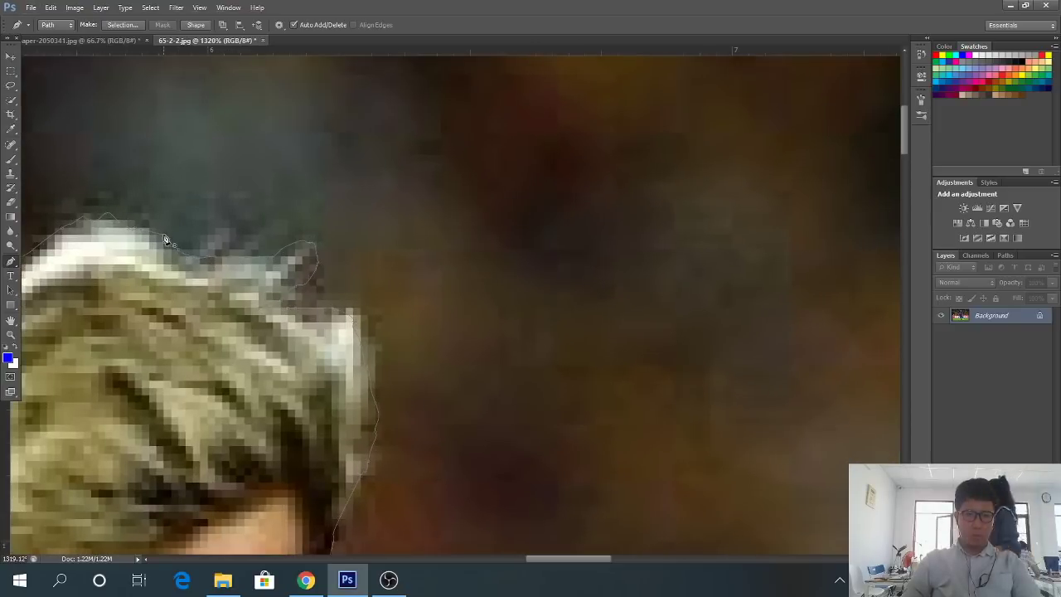
Copy the traced player onto a new layer and move it into wallpaper-2050341.jpg beside the road's yellow line
{"action": "scroll", "coordinate": [166, 242], "scroll_direction": "down", "scroll_amount": 4}
{"action": "key", "text": "ctrl+0"}
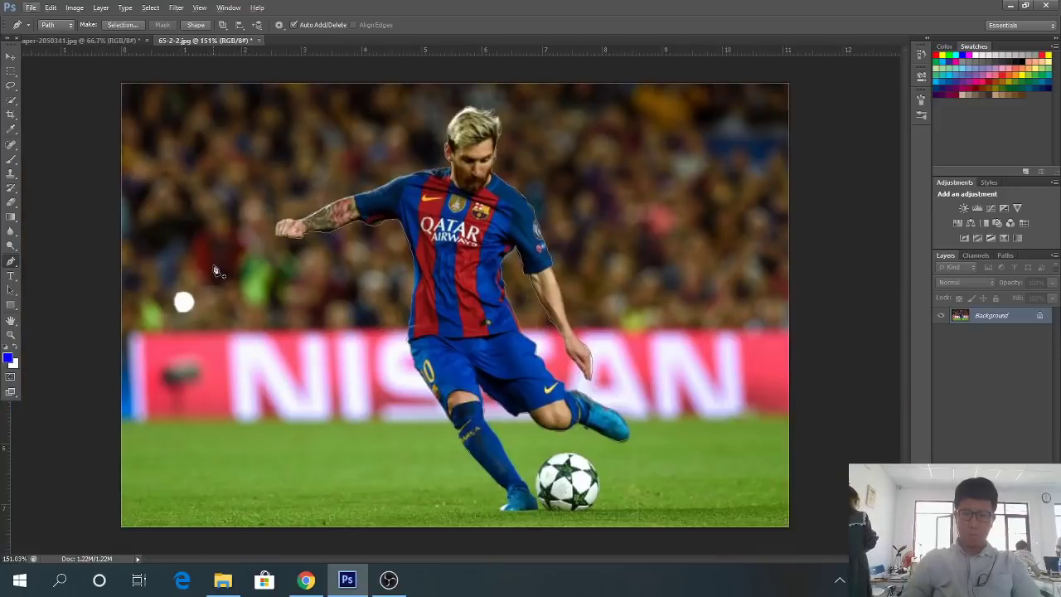
{"action": "key", "text": "ctrl+j"}
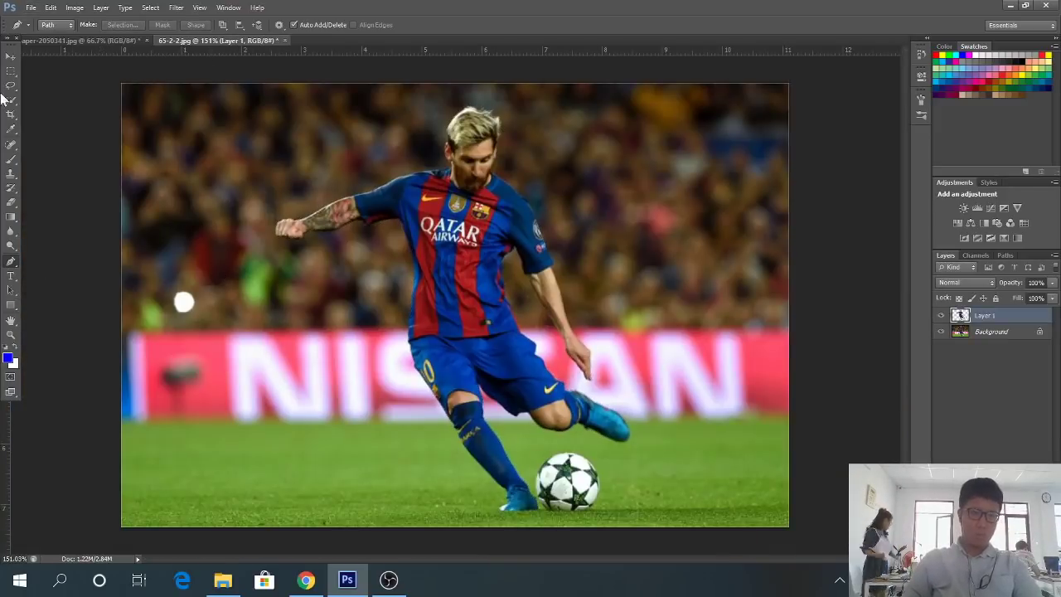
{"action": "left_click", "coordinate": [11, 56]}
{"action": "left_click_drag", "start_coordinate": [399, 277], "coordinate": [352, 352]}
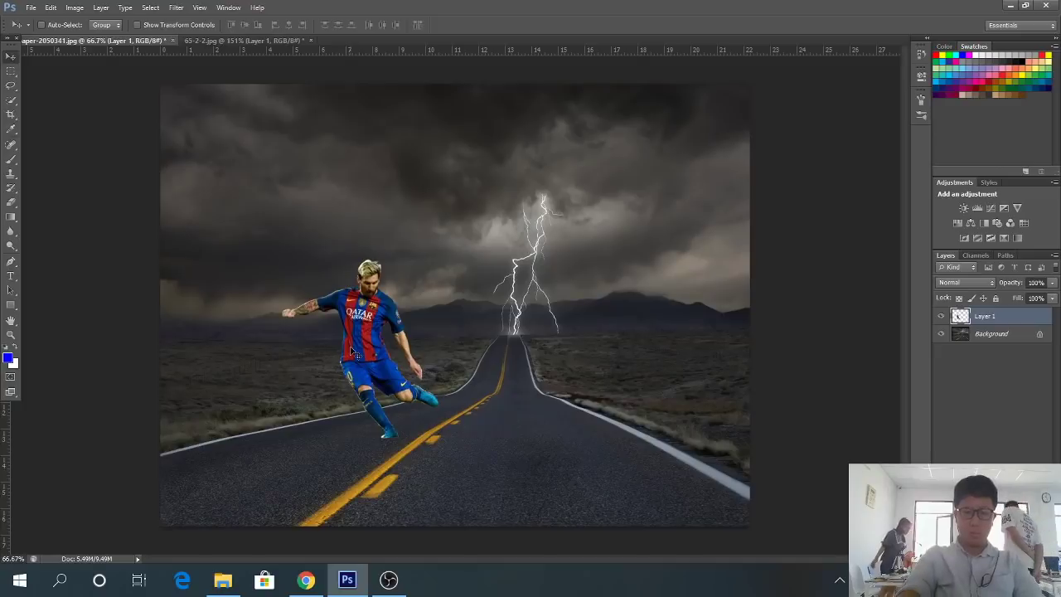
Scale the player to about 155%, place the standing foot on the road's yellow line and apply the transformation
{"action": "key", "text": "ctrl+t"}
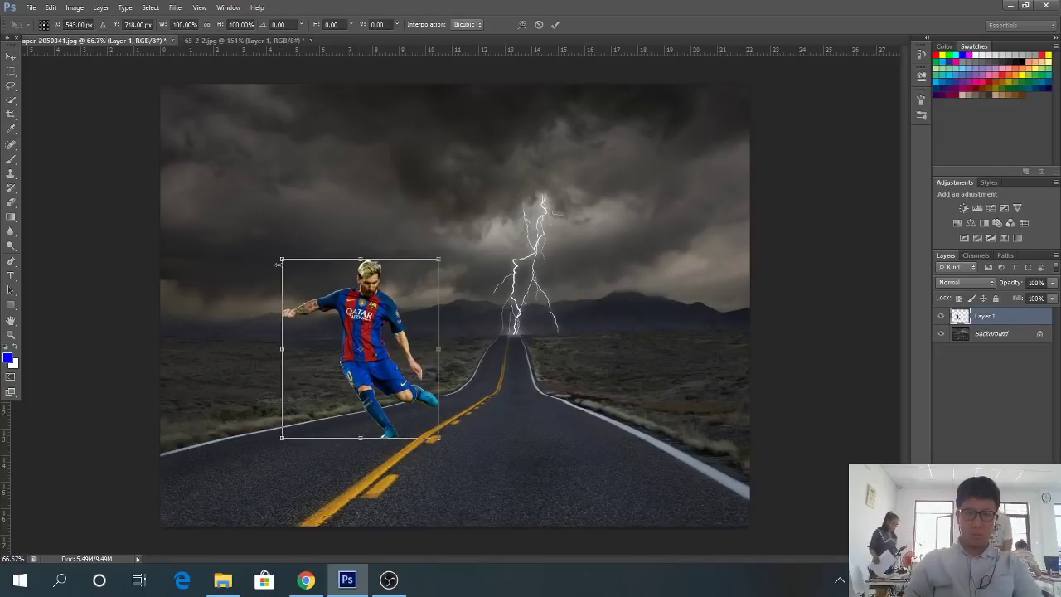
{"action": "left_click_drag", "start_coordinate": [284, 261], "coordinate": [196, 161]}
{"action": "left_click_drag", "start_coordinate": [328, 313], "coordinate": [346, 347]}
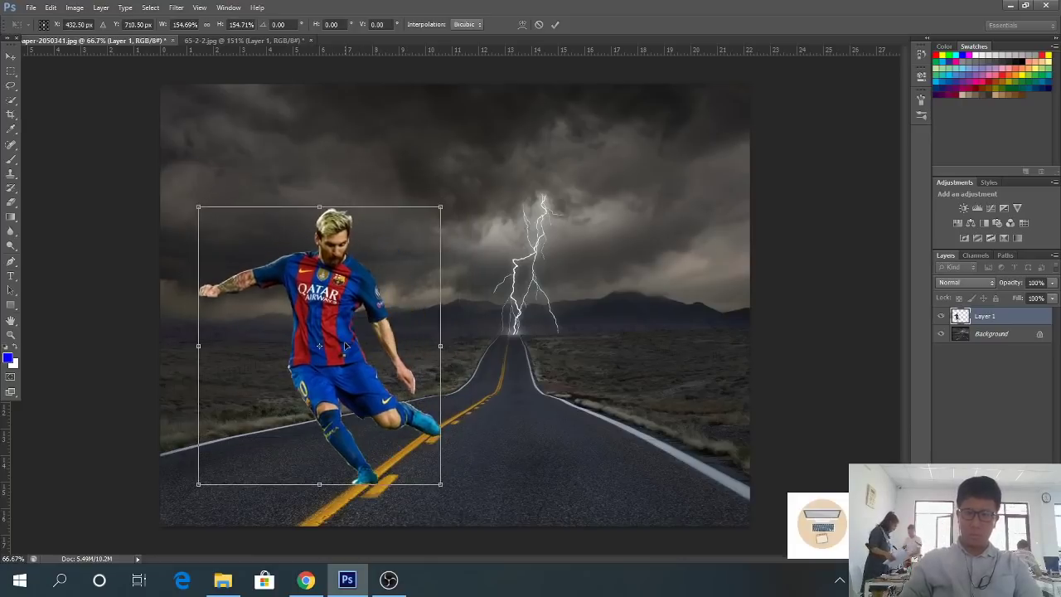
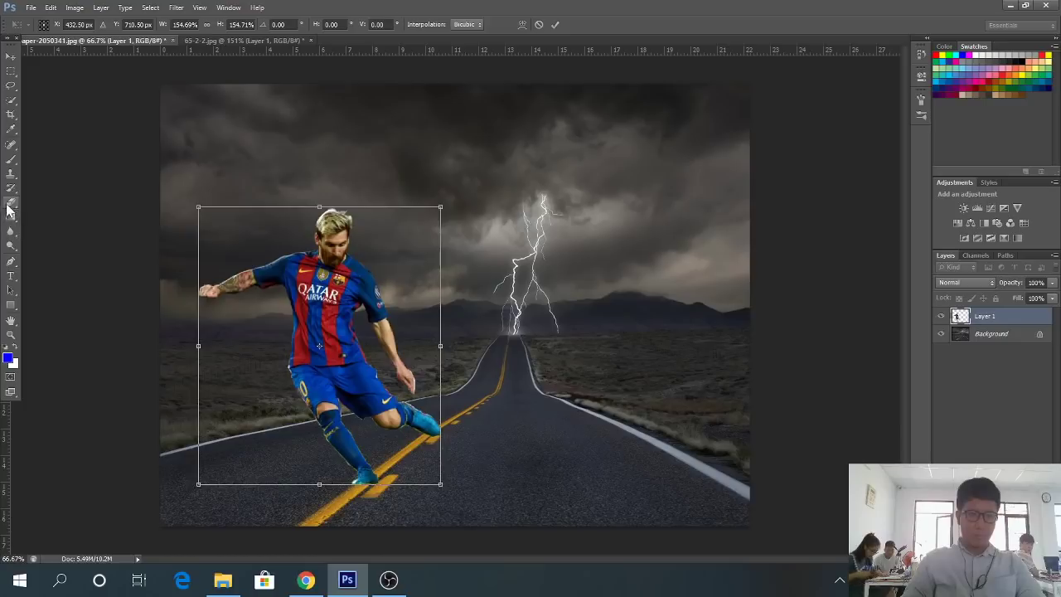
{"action": "left_click", "coordinate": [30, 7]}
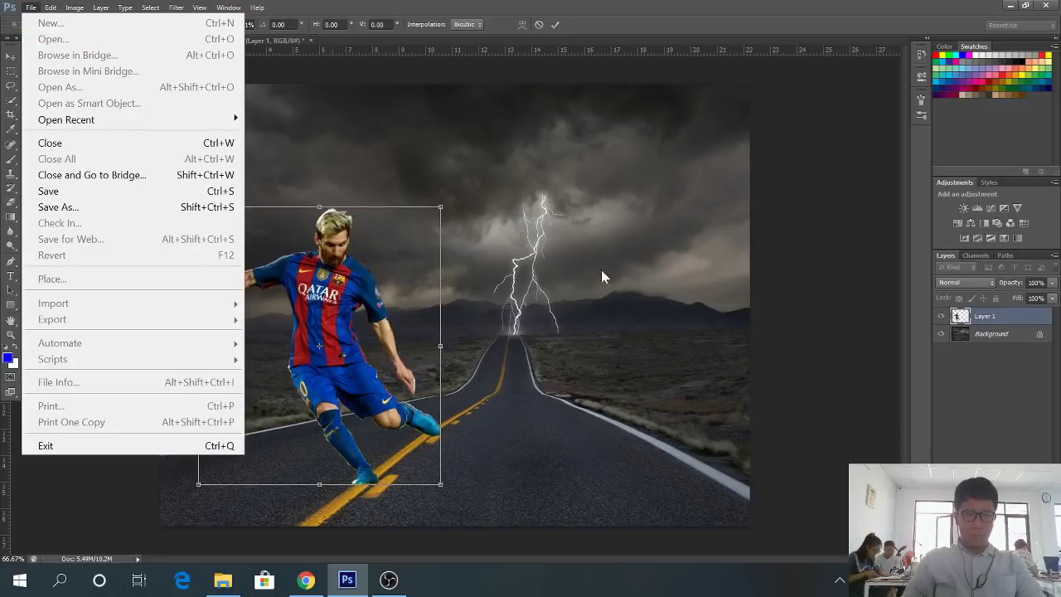
{"action": "left_click", "coordinate": [546, 194]}
{"action": "left_click", "coordinate": [10, 203]}
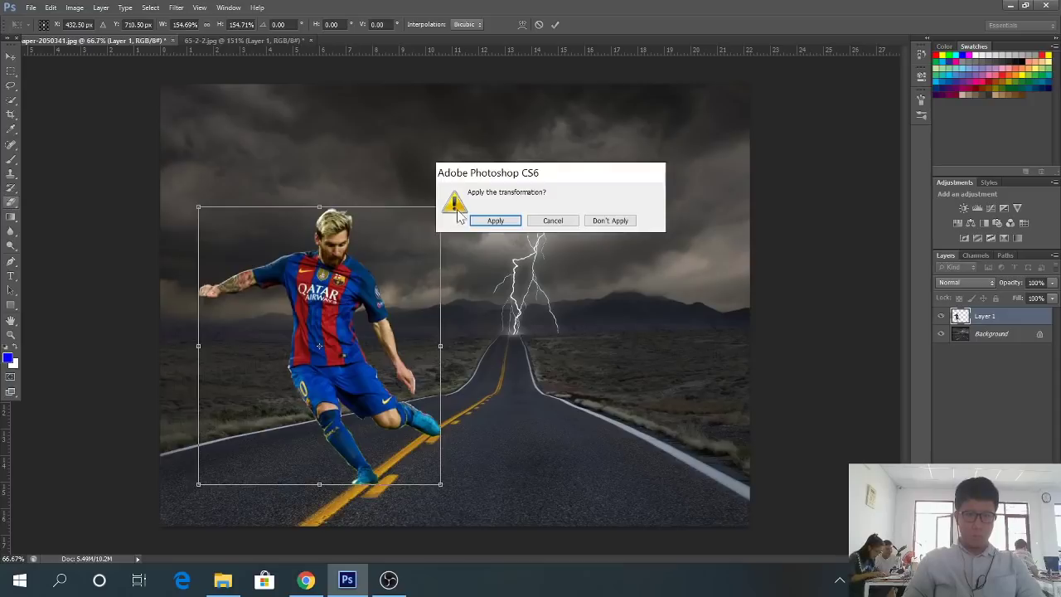
{"action": "left_click", "coordinate": [489, 218]}
Open the photo 8-1.jpg and get a closer view of the player
{"action": "left_click", "coordinate": [29, 7]}
{"action": "left_click", "coordinate": [48, 40]}
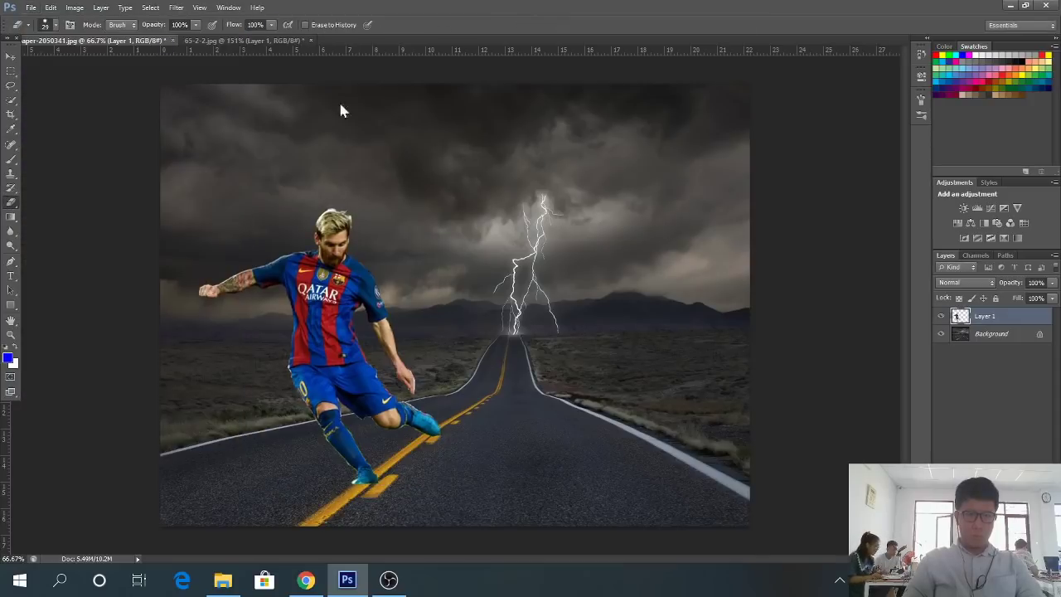
{"action": "double_click", "coordinate": [404, 219]}
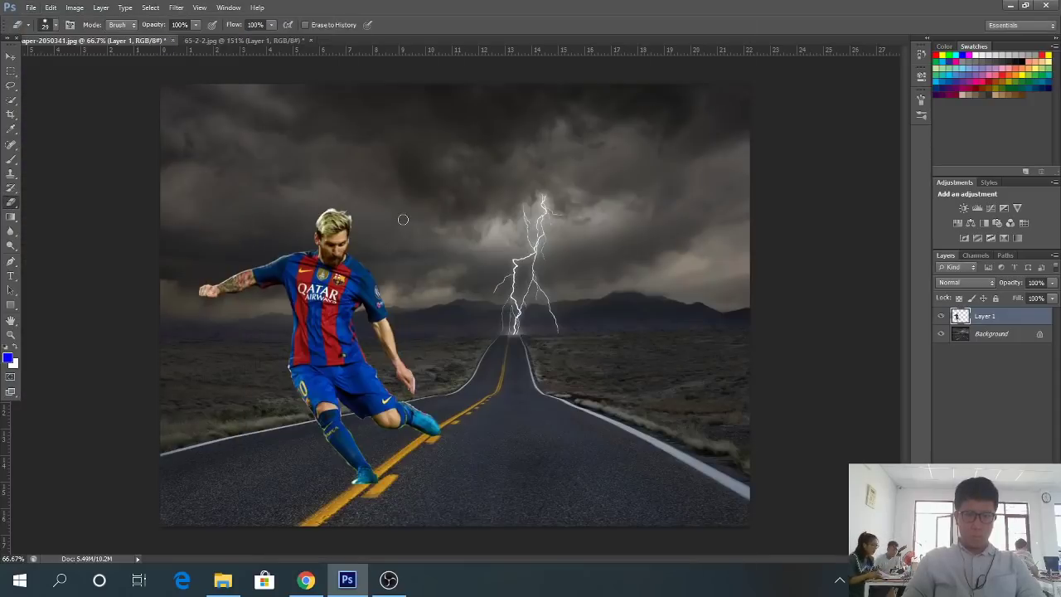
{"action": "scroll", "coordinate": [403, 219], "scroll_direction": "up", "scroll_amount": 5}
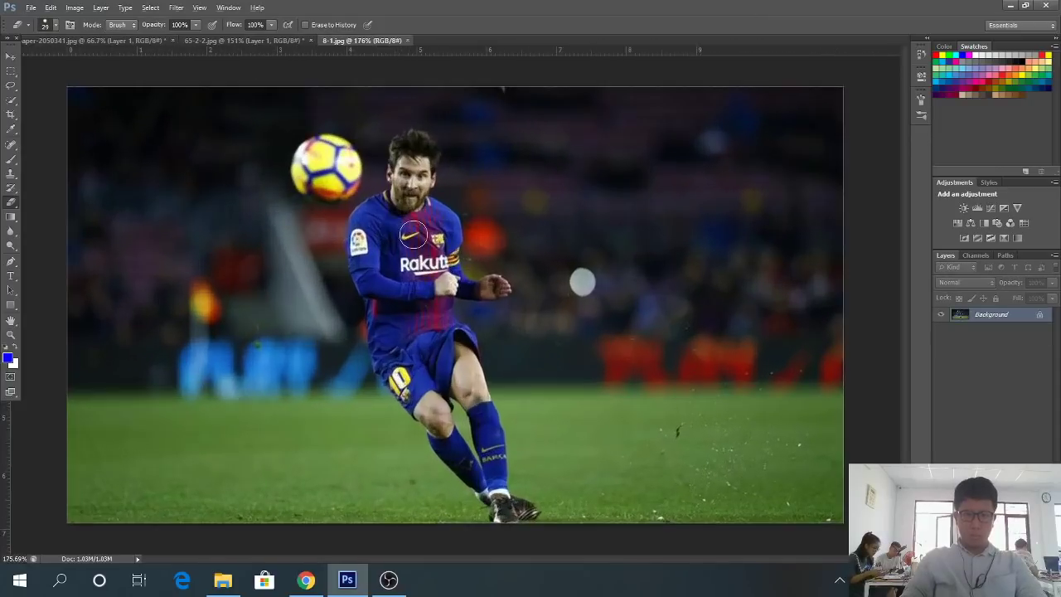
{"action": "scroll", "coordinate": [410, 232], "scroll_direction": "down", "scroll_amount": 2}
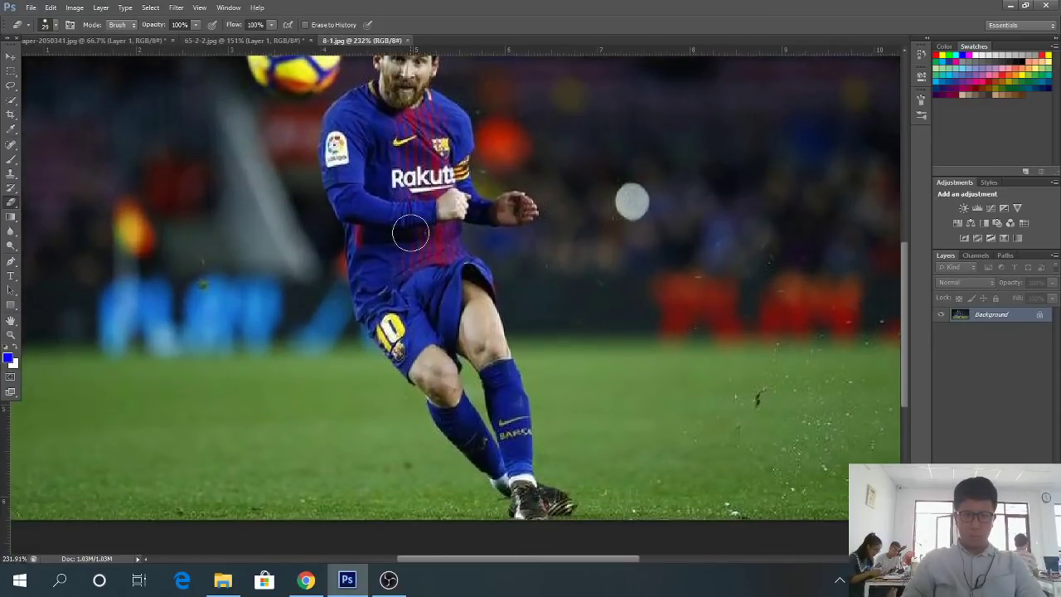
Start a Pen path at the top of the player's hair and trace it down the side of the head to the ear
{"action": "scroll", "coordinate": [409, 233], "scroll_direction": "up", "scroll_amount": 2}
{"action": "scroll", "coordinate": [409, 234], "scroll_direction": "down", "scroll_amount": 2}
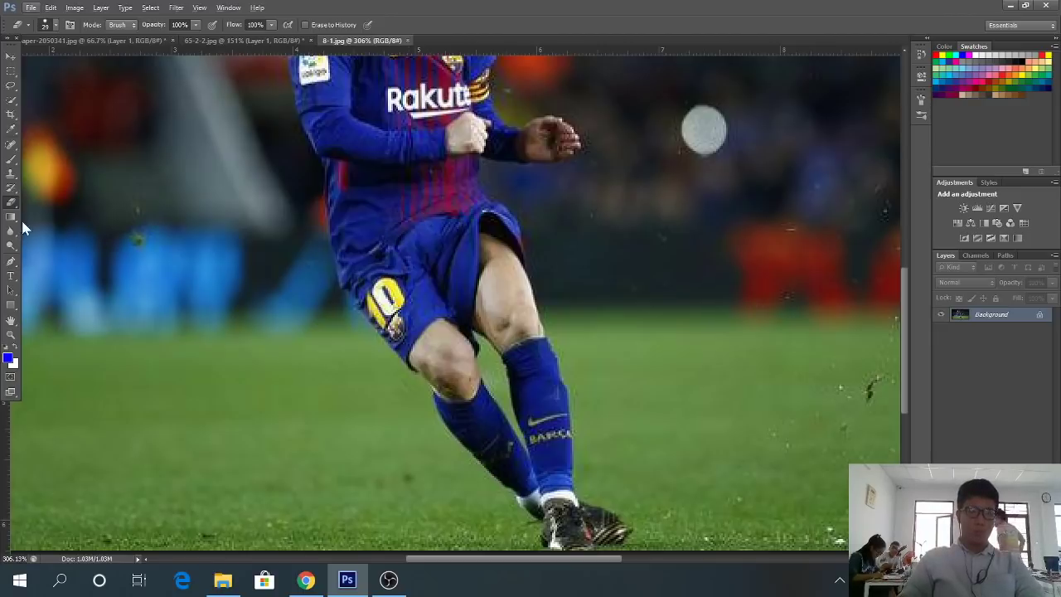
{"action": "left_click", "coordinate": [11, 261]}
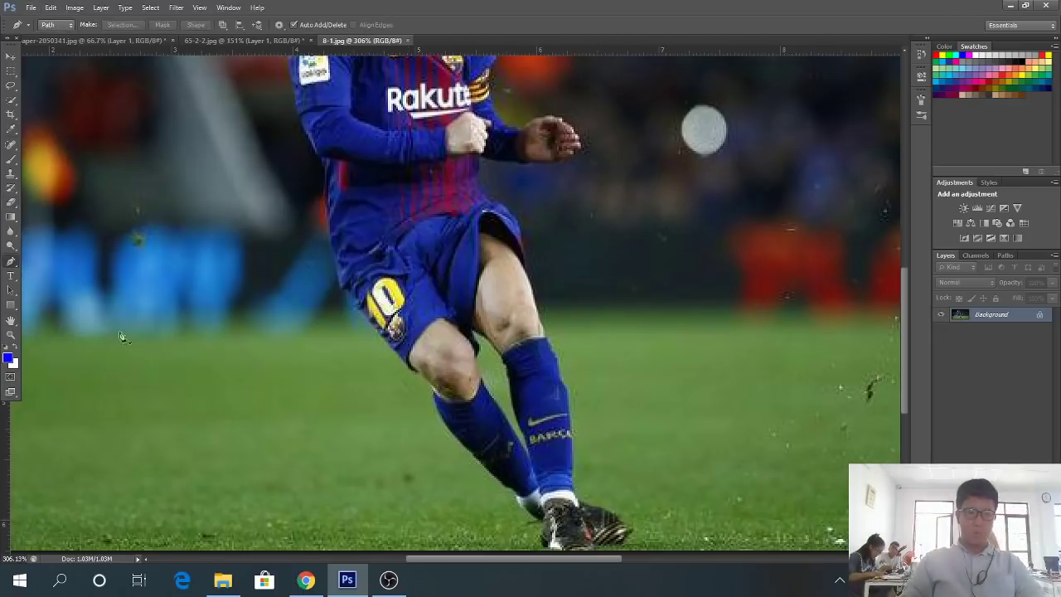
{"action": "left_click", "coordinate": [389, 582]}
{"action": "left_click", "coordinate": [391, 586]}
{"action": "scroll", "coordinate": [432, 192], "scroll_direction": "down", "scroll_amount": 5}
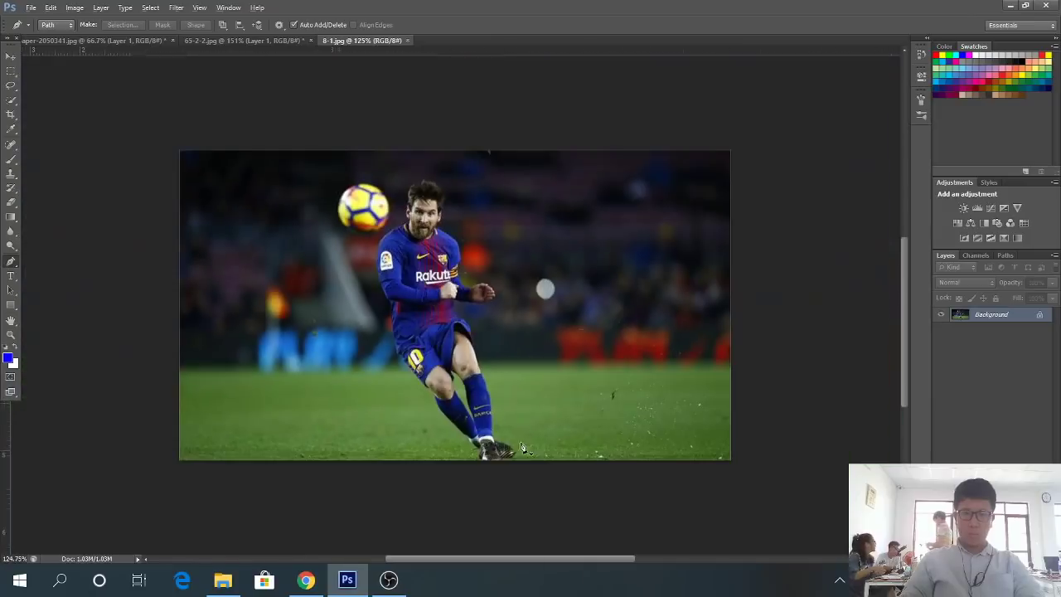
{"action": "scroll", "coordinate": [432, 192], "scroll_direction": "up", "scroll_amount": 5}
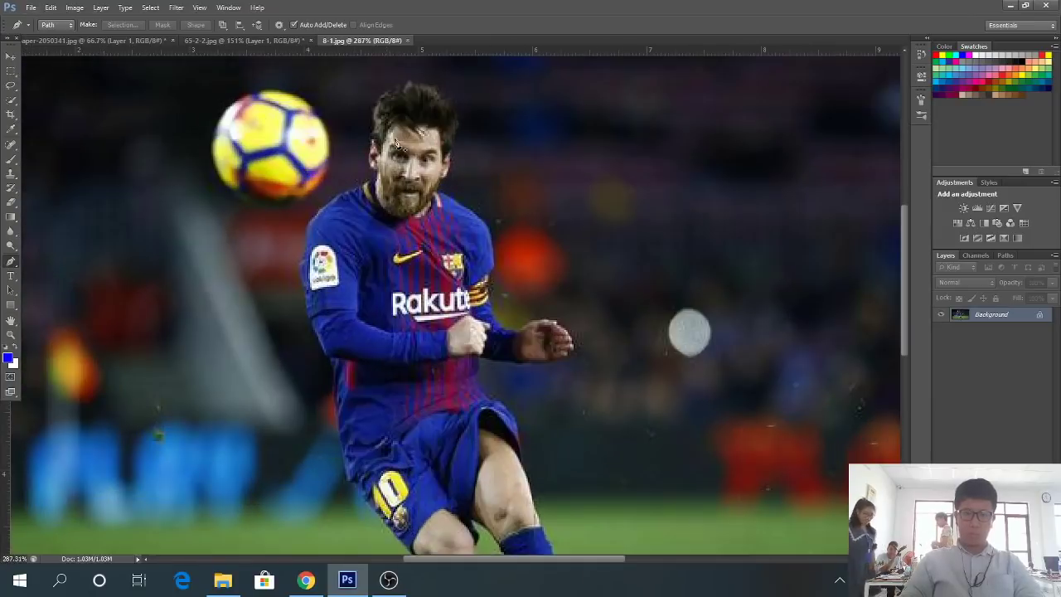
{"action": "scroll", "coordinate": [360, 157], "scroll_direction": "up", "scroll_amount": 3}
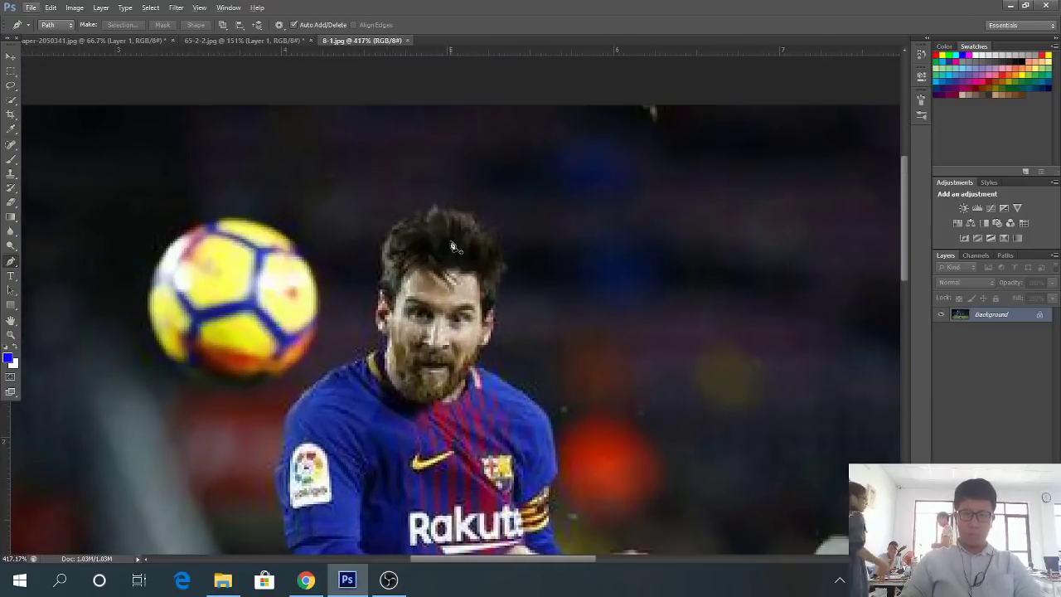
{"action": "left_click", "coordinate": [440, 211]}
{"action": "mouse_move", "coordinate": [439, 211]}
{"action": "left_mouse_down"}
{"action": "mouse_move", "coordinate": [419, 208]}
{"action": "mouse_move", "coordinate": [394, 223]}
{"action": "mouse_move", "coordinate": [387, 276]}
{"action": "left_mouse_up"}
{"action": "left_click_drag", "start_coordinate": [384, 279], "coordinate": [380, 311]}
{"action": "scroll", "coordinate": [379, 312], "scroll_direction": "down", "scroll_amount": 5}
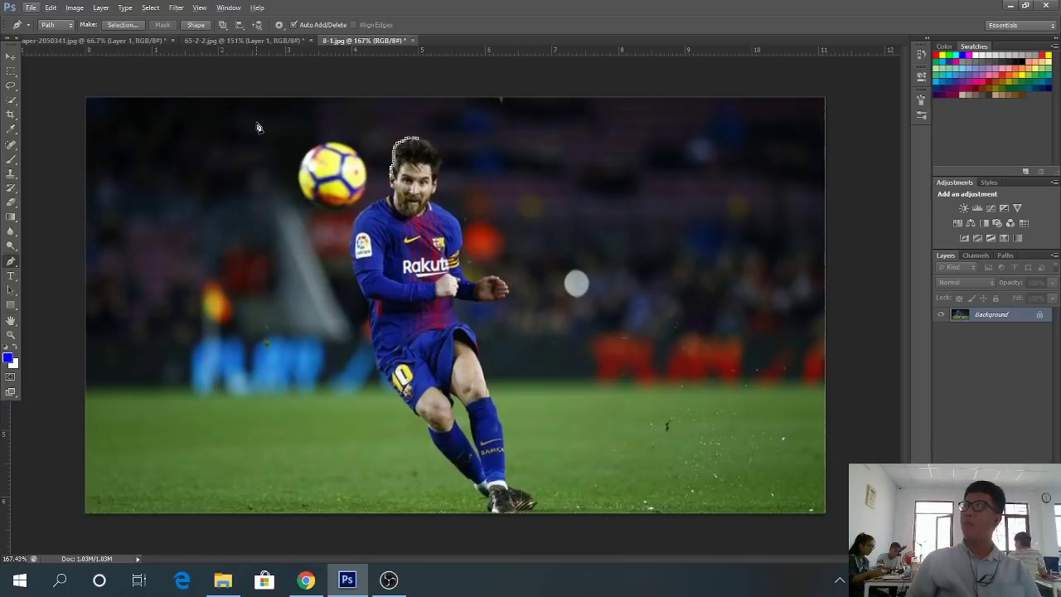
Switch to Chrome and look through the YouTube playlist and suggested videos for another song
{"action": "left_click", "coordinate": [306, 579]}
{"action": "scroll", "coordinate": [837, 362], "scroll_direction": "down", "scroll_amount": 2}
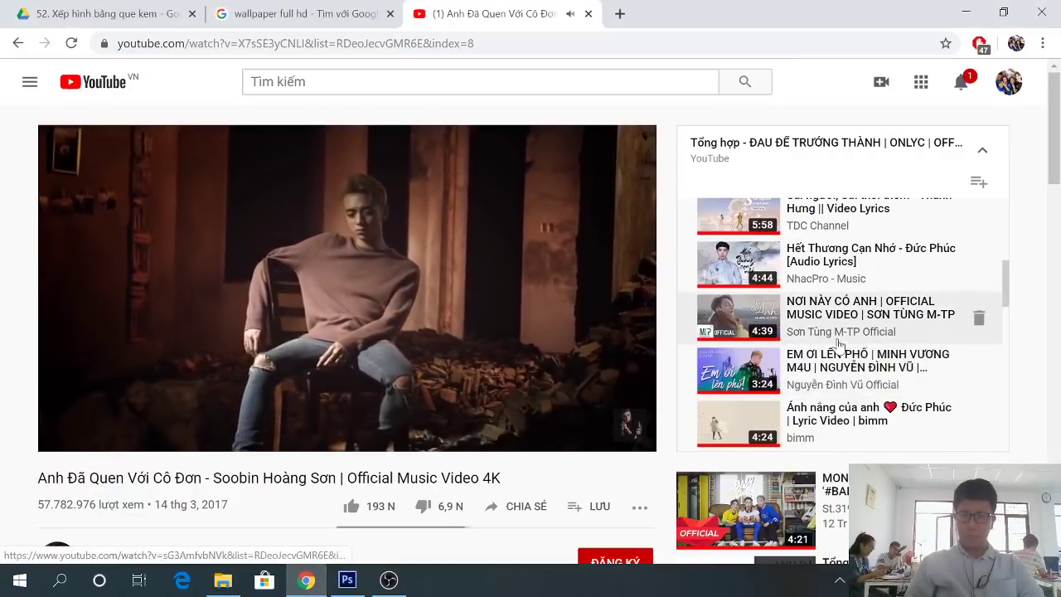
{"action": "scroll", "coordinate": [779, 365], "scroll_direction": "down", "scroll_amount": 2}
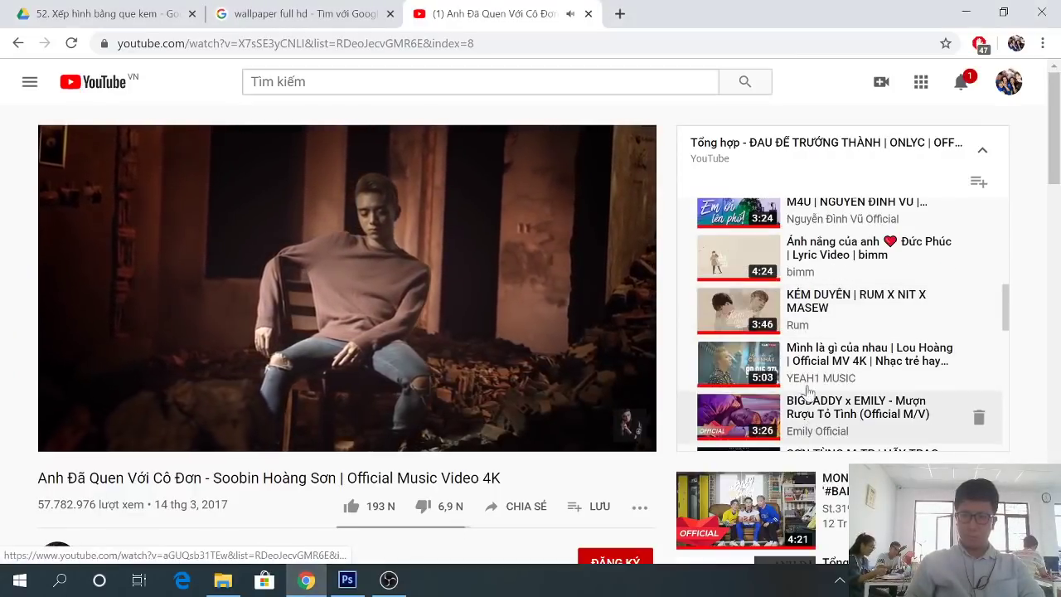
{"action": "scroll", "coordinate": [762, 357], "scroll_direction": "down", "scroll_amount": 4}
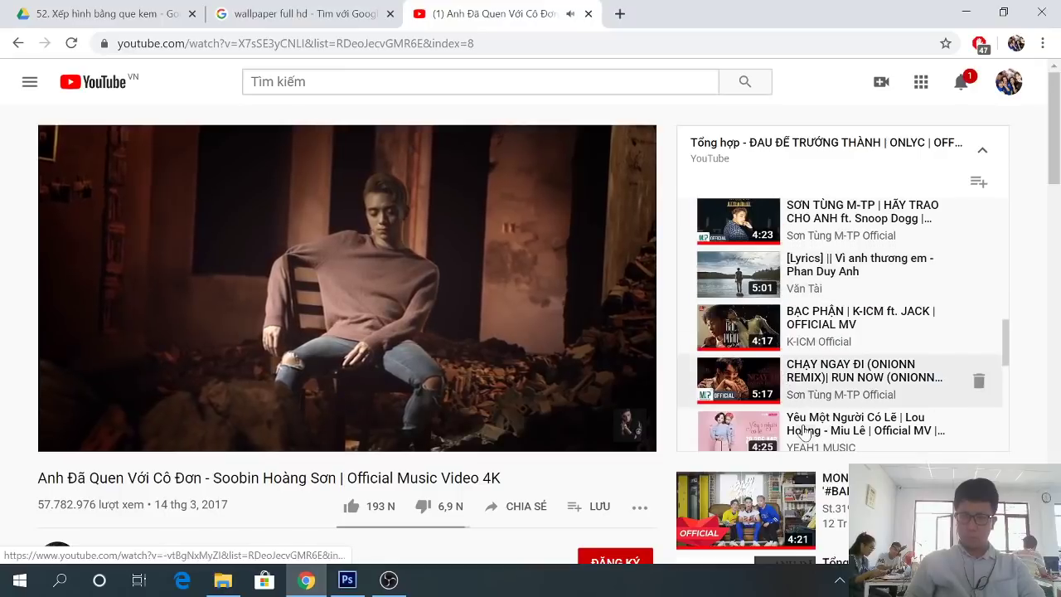
{"action": "scroll", "coordinate": [762, 390], "scroll_direction": "down", "scroll_amount": 4}
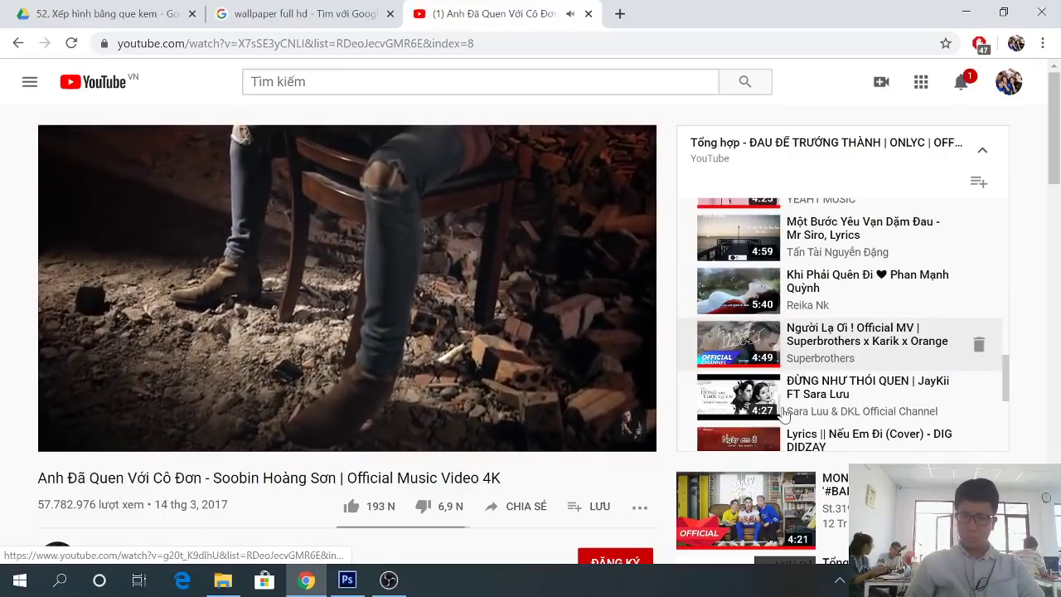
{"action": "scroll", "coordinate": [771, 398], "scroll_direction": "down", "scroll_amount": 4}
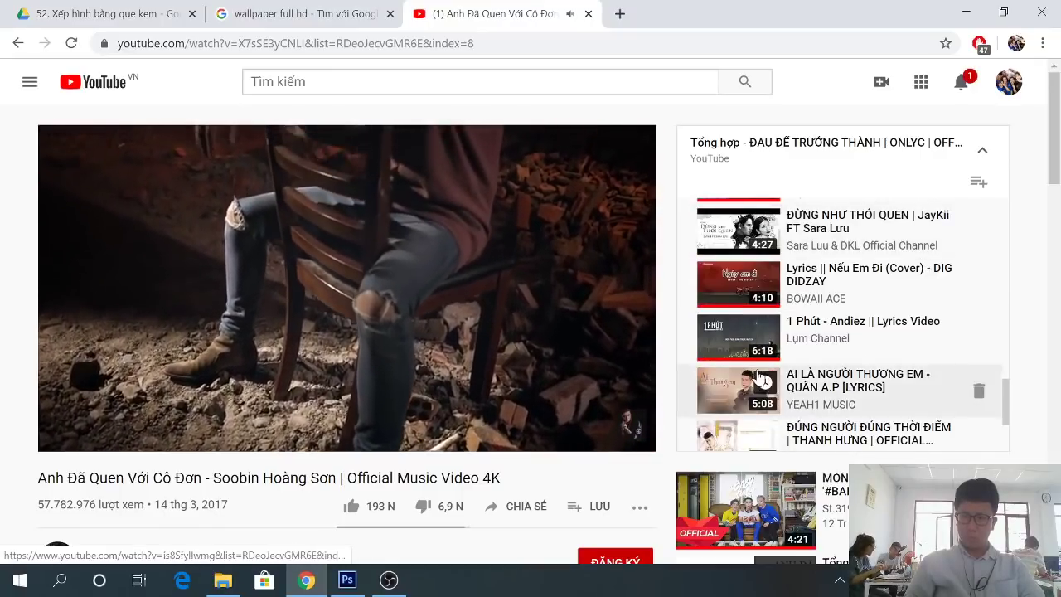
{"action": "scroll", "coordinate": [771, 389], "scroll_direction": "down", "scroll_amount": 2}
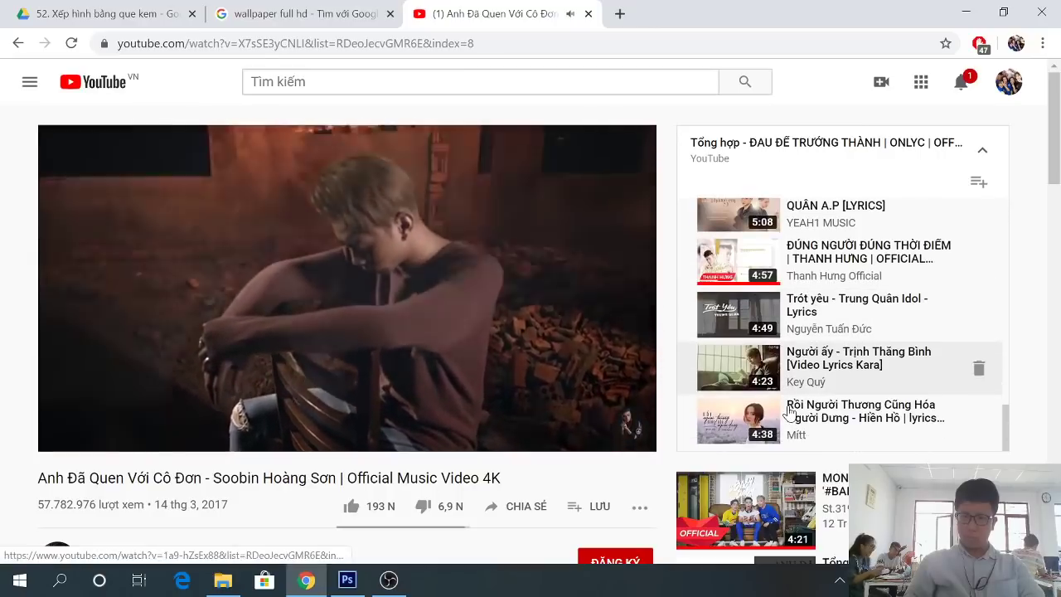
{"action": "scroll", "coordinate": [798, 411], "scroll_direction": "down", "scroll_amount": 4}
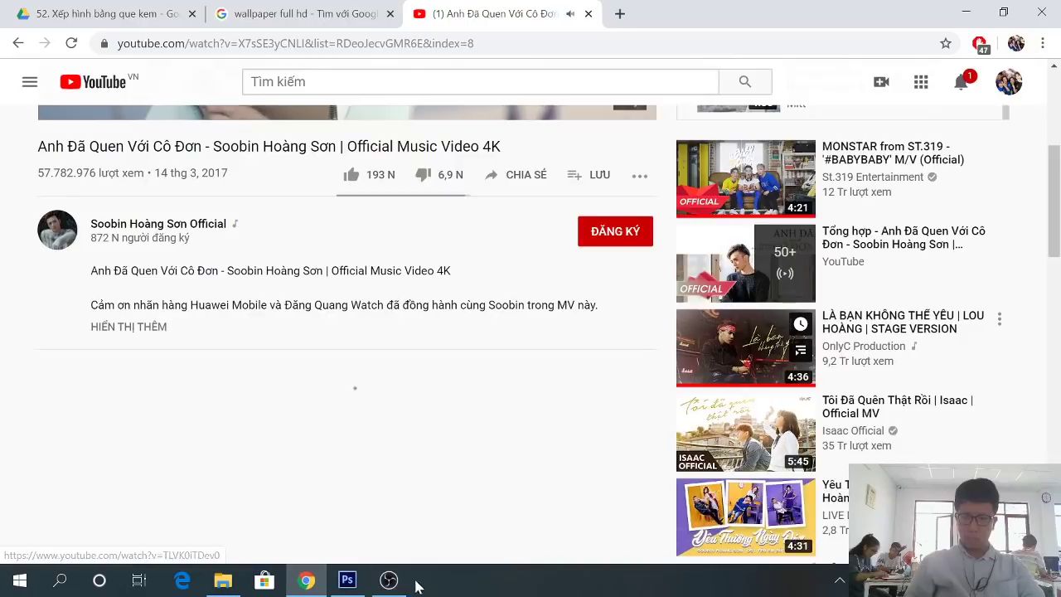
Switch back to Photoshop and continue the Pen path from the ear down the neck and past the collar onto the shoulder
{"action": "left_click", "coordinate": [356, 586]}
{"action": "scroll", "coordinate": [375, 166], "scroll_direction": "up", "scroll_amount": 5}
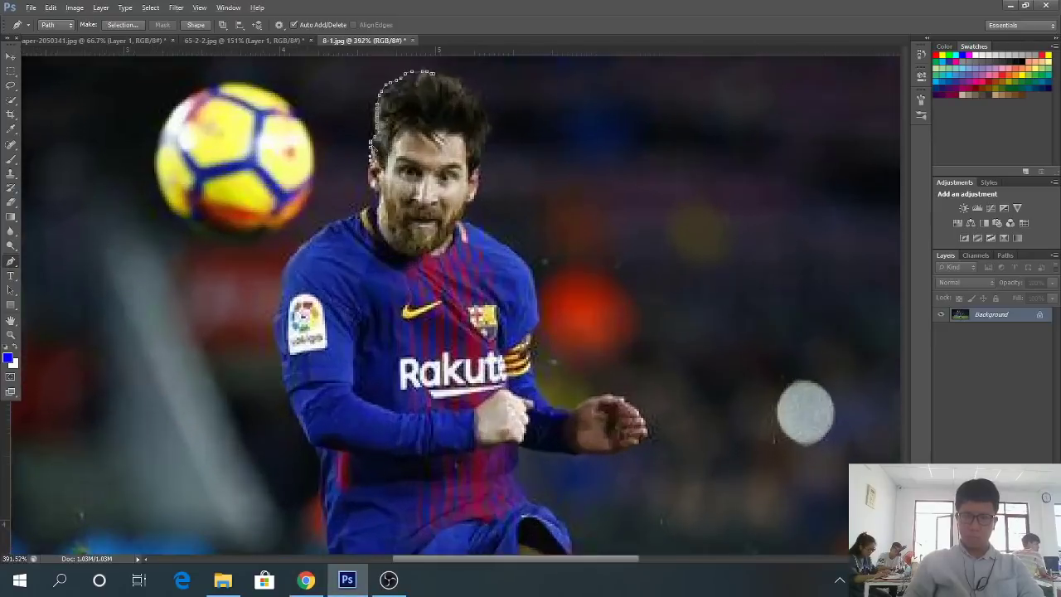
{"action": "scroll", "coordinate": [372, 167], "scroll_direction": "up", "scroll_amount": 1}
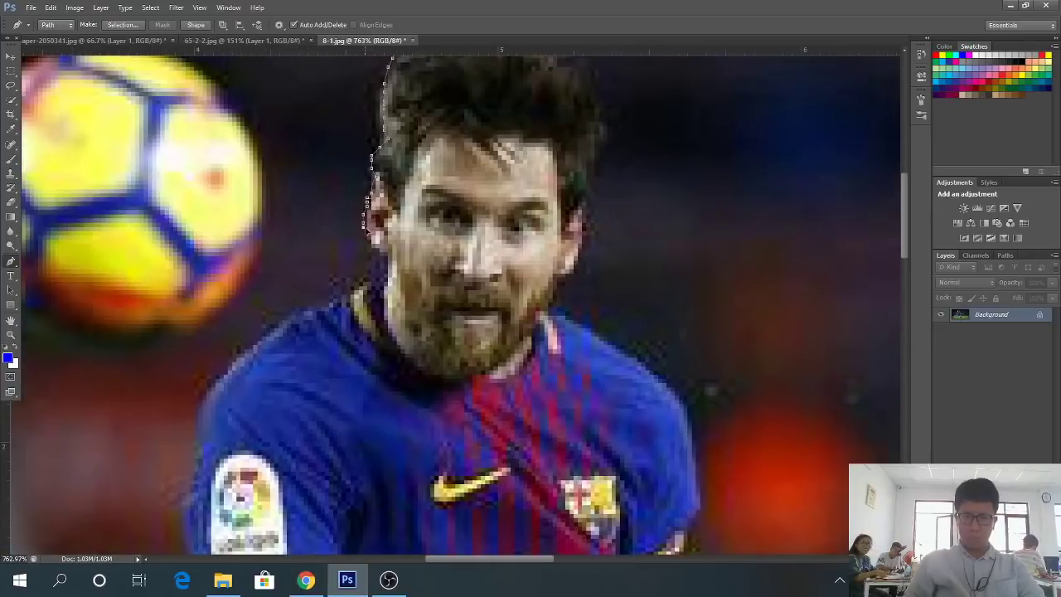
{"action": "left_click", "coordinate": [375, 240]}
{"action": "left_click", "coordinate": [377, 278]}
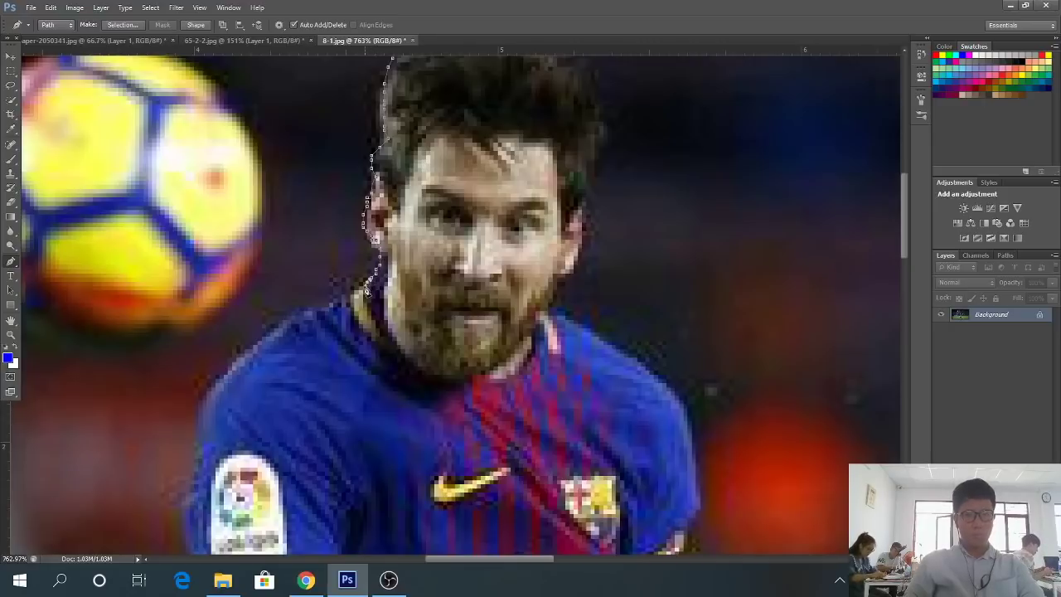
{"action": "left_click", "coordinate": [322, 304]}
{"action": "left_click", "coordinate": [305, 580]}
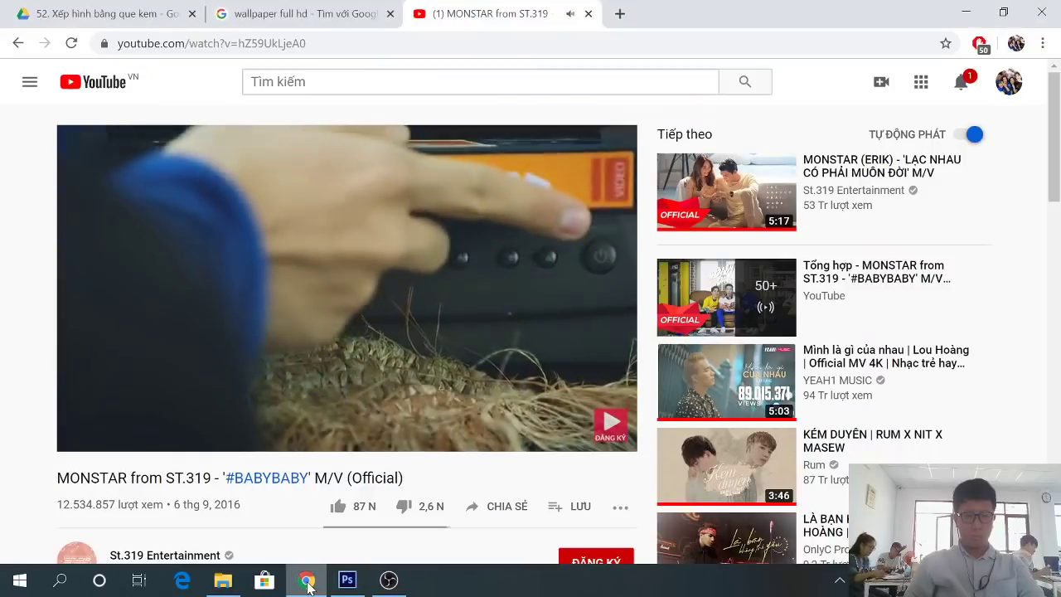
{"action": "left_click", "coordinate": [307, 580]}
{"action": "scroll", "coordinate": [315, 286], "scroll_direction": "down", "scroll_amount": 1}
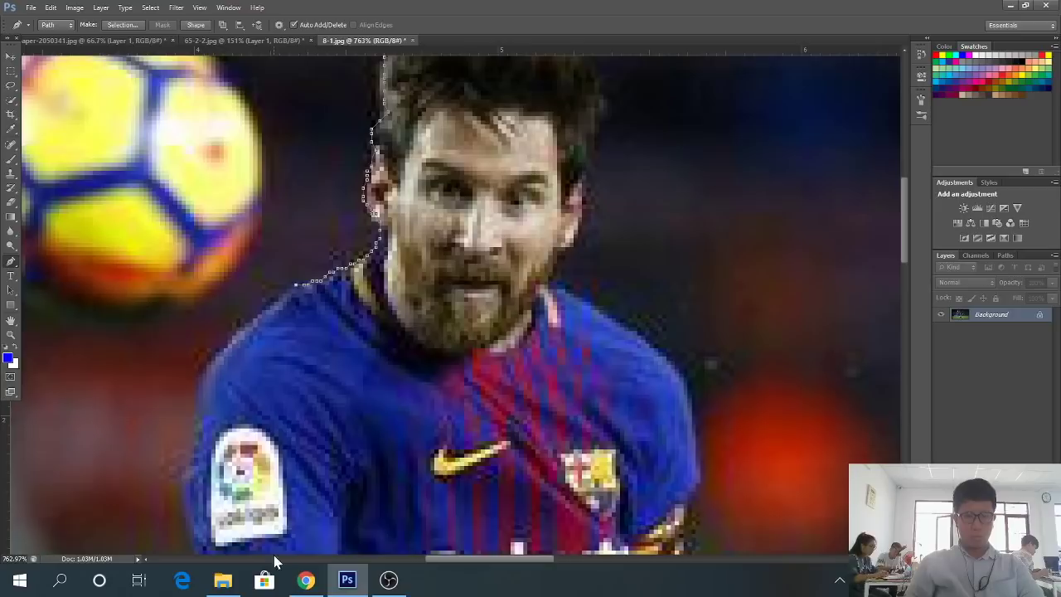
{"action": "left_click", "coordinate": [294, 584]}
{"action": "left_click", "coordinate": [294, 584]}
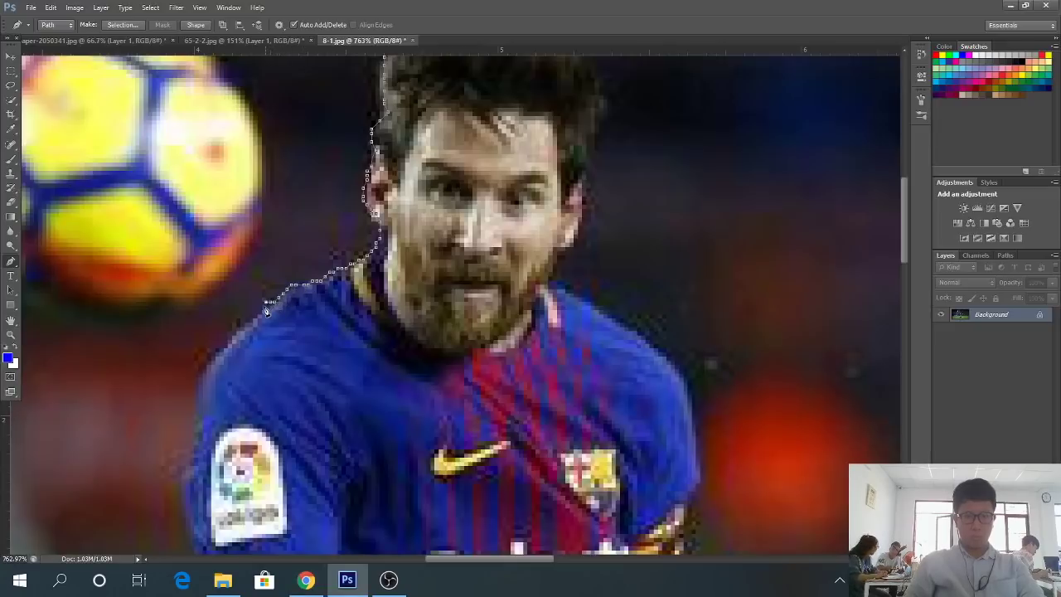
Extend the Pen path around the curve of the shoulder to the upper sleeve, level with the top of the badge
{"action": "scroll", "coordinate": [282, 307], "scroll_direction": "down", "scroll_amount": 5}
{"action": "scroll", "coordinate": [303, 321], "scroll_direction": "down", "scroll_amount": 2}
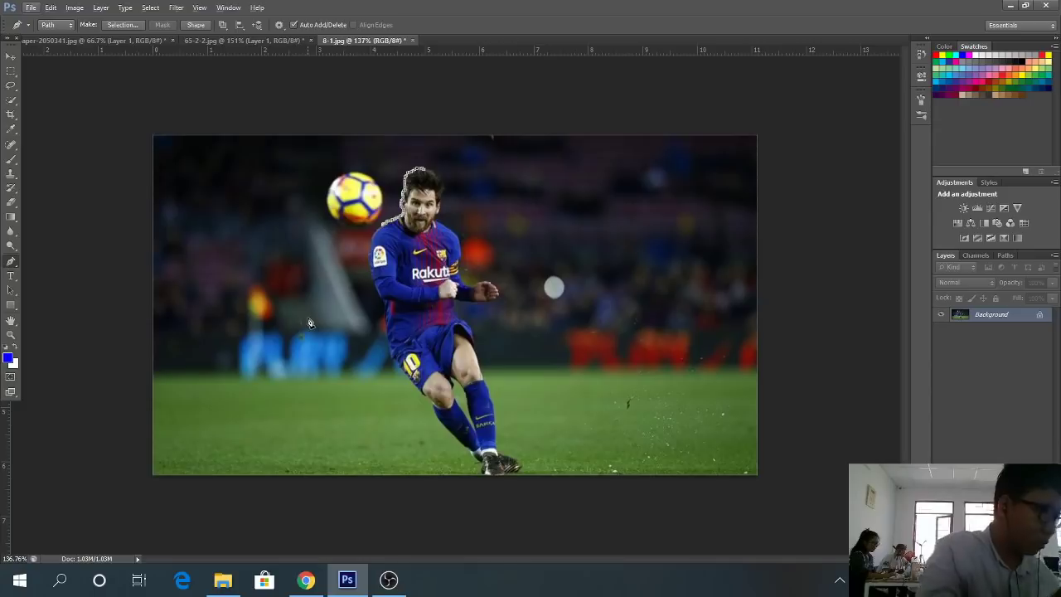
{"action": "scroll", "coordinate": [383, 222], "scroll_direction": "up", "scroll_amount": 6}
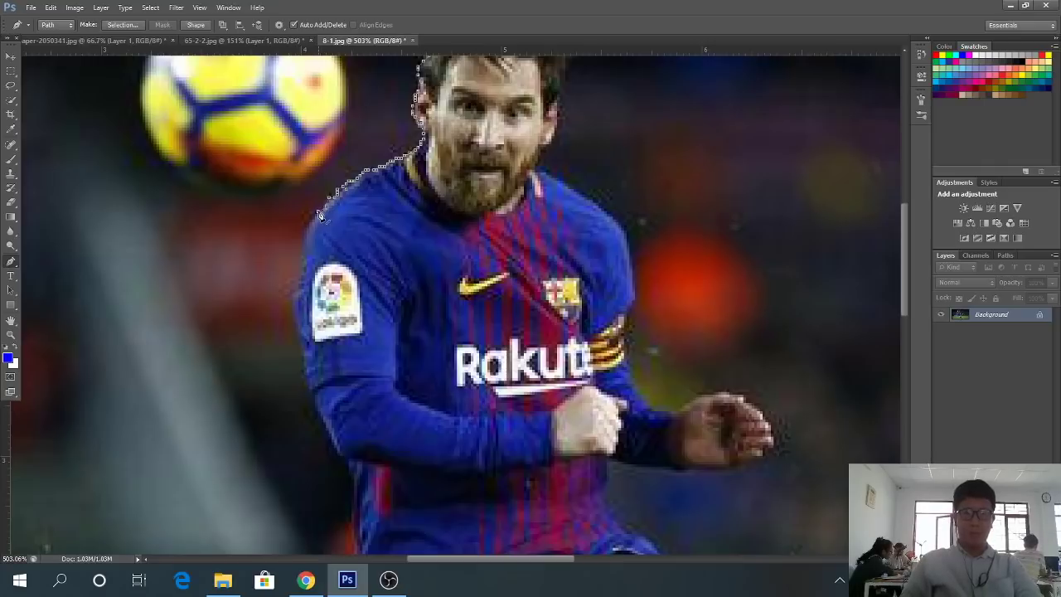
{"action": "scroll", "coordinate": [307, 236], "scroll_direction": "down", "scroll_amount": 5}
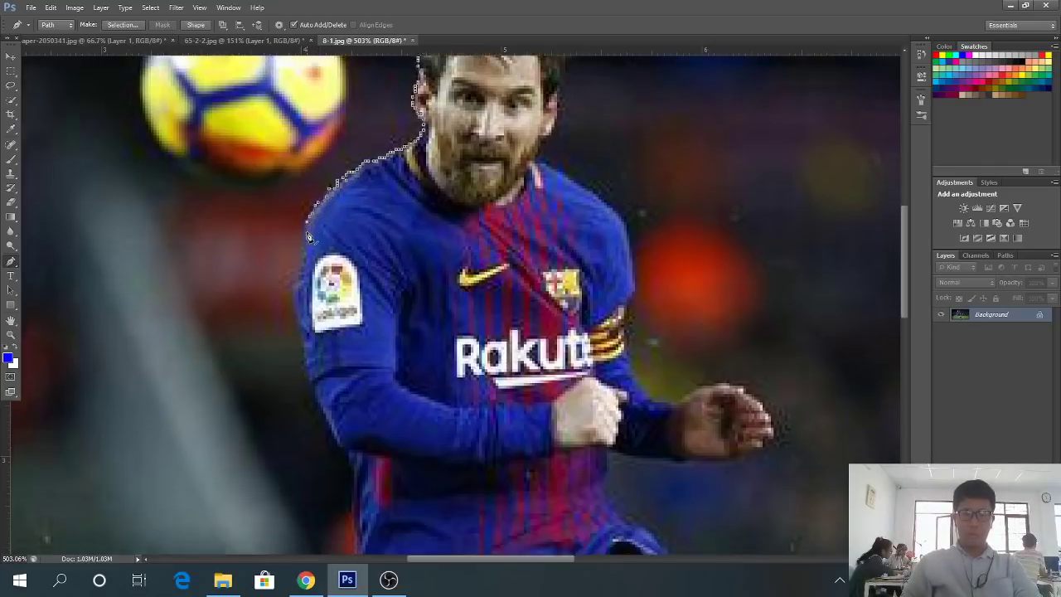
{"action": "scroll", "coordinate": [314, 183], "scroll_direction": "up", "scroll_amount": 7}
{"action": "scroll", "coordinate": [314, 183], "scroll_direction": "up", "scroll_amount": 2}
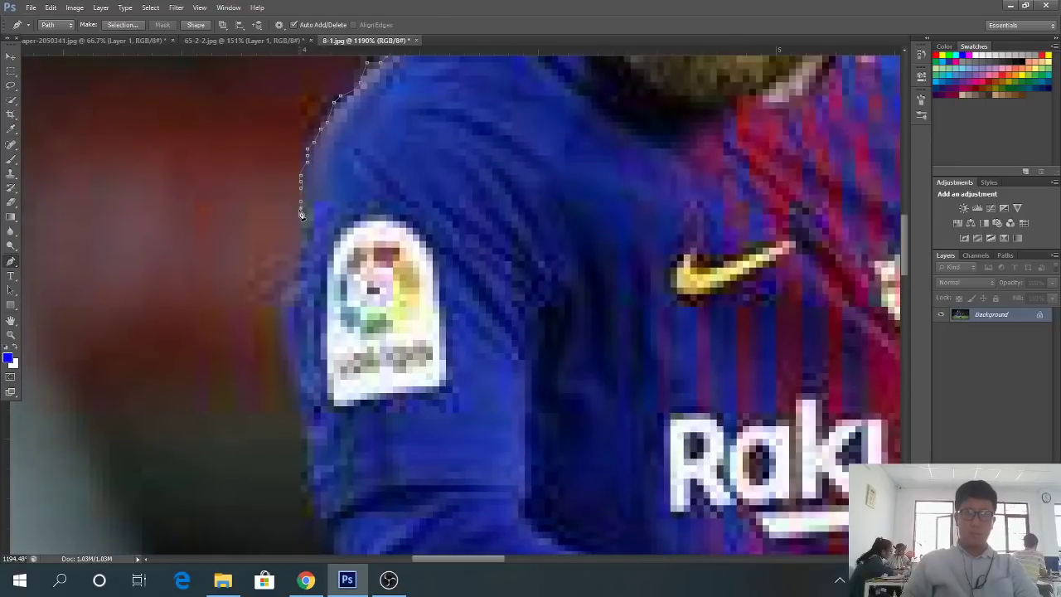
{"action": "scroll", "coordinate": [303, 195], "scroll_direction": "down", "scroll_amount": 1}
{"action": "scroll", "coordinate": [302, 174], "scroll_direction": "up", "scroll_amount": 1}
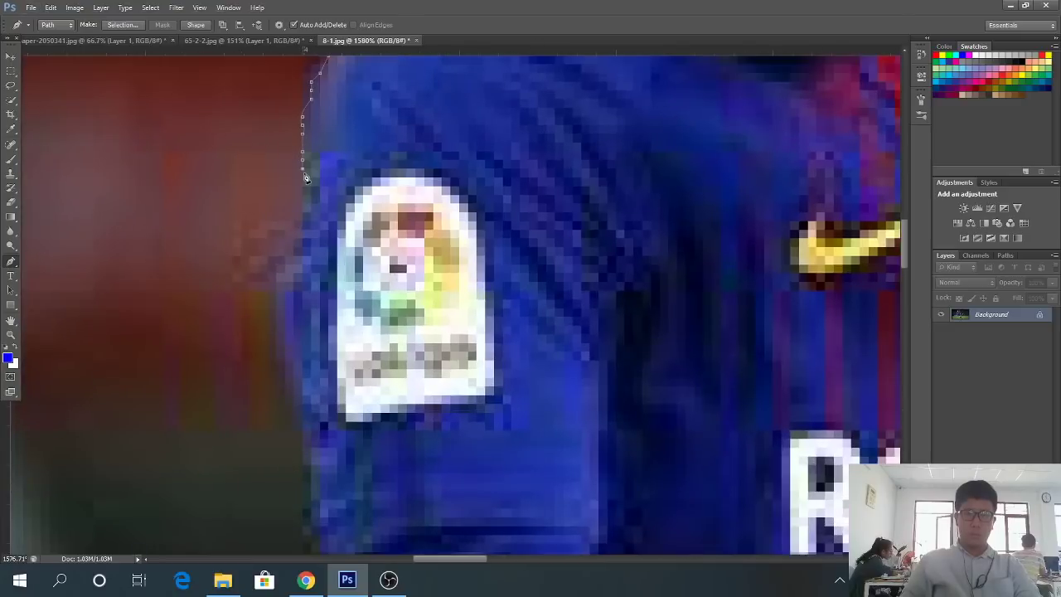
Trace the Pen path along the outer edge of the sleeve beside the league badge, following the outward bulge of the fabric
{"action": "scroll", "coordinate": [307, 205], "scroll_direction": "down", "scroll_amount": 6}
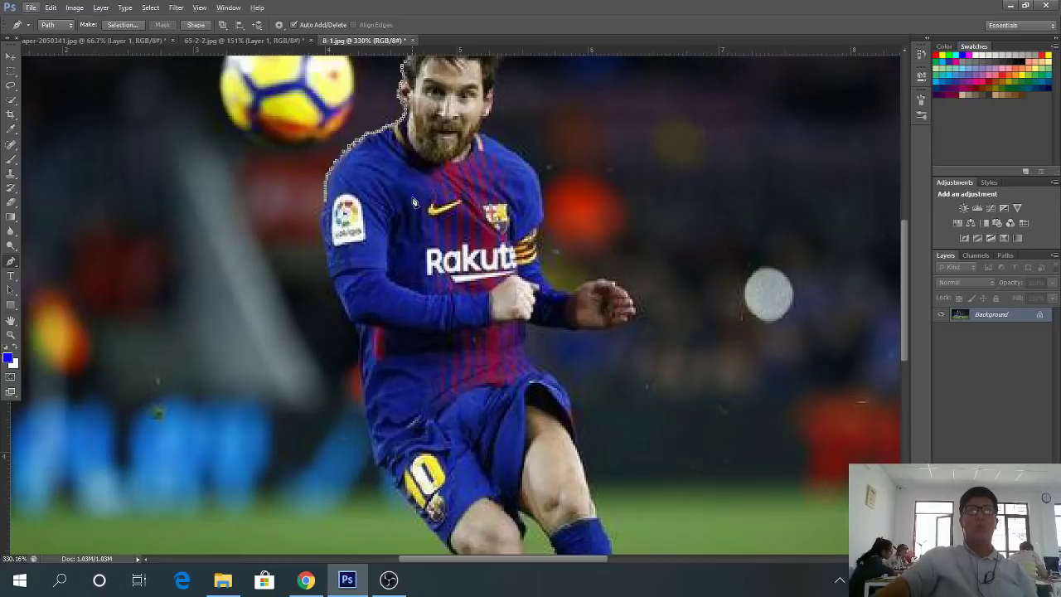
{"action": "scroll", "coordinate": [378, 207], "scroll_direction": "up", "scroll_amount": 1}
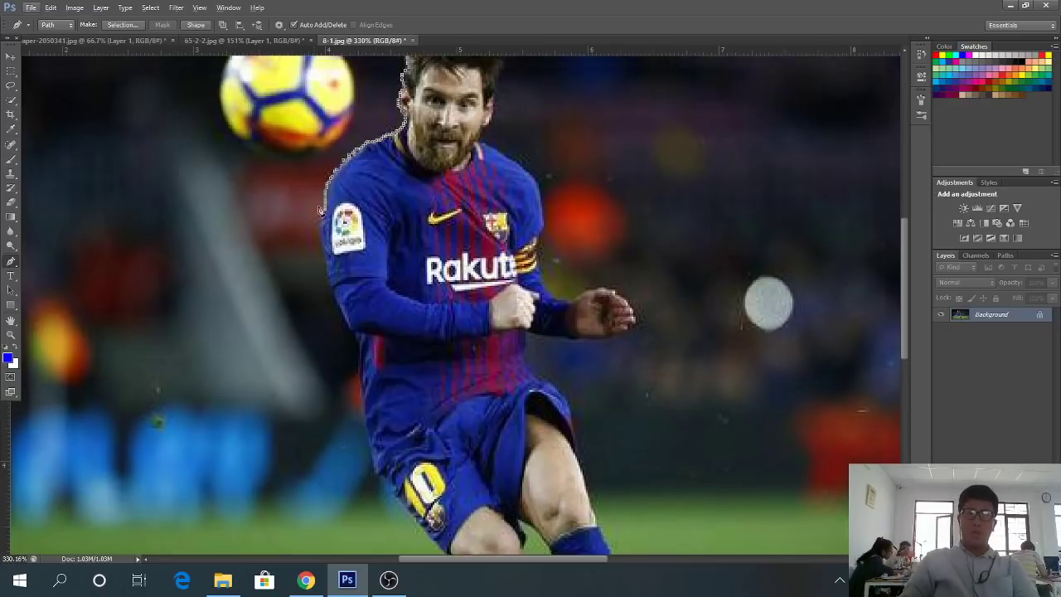
{"action": "scroll", "coordinate": [332, 228], "scroll_direction": "up", "scroll_amount": 3}
{"action": "scroll", "coordinate": [334, 237], "scroll_direction": "up", "scroll_amount": 5}
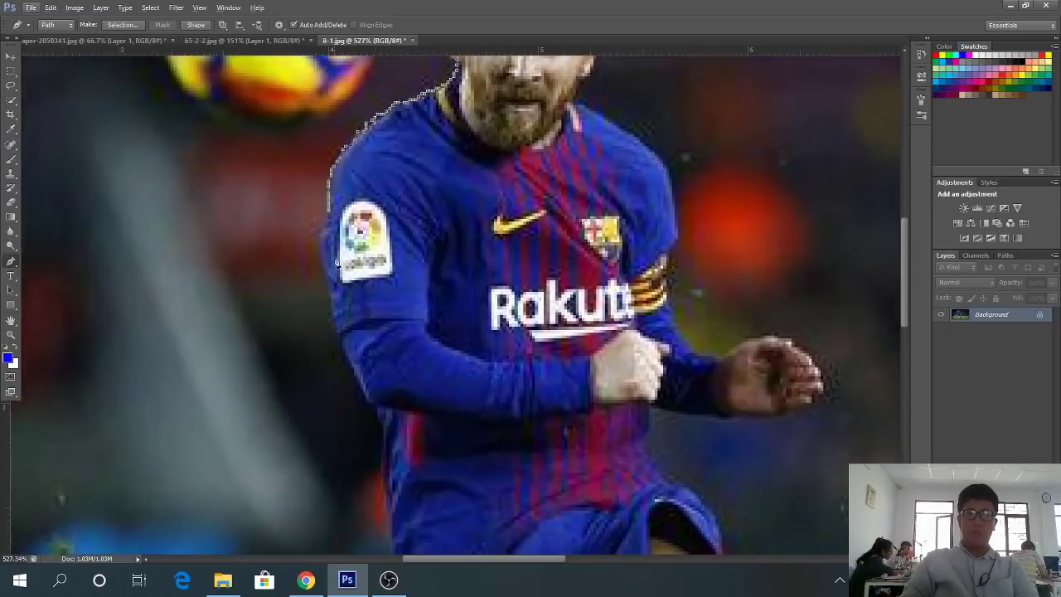
{"action": "scroll", "coordinate": [323, 147], "scroll_direction": "up", "scroll_amount": 1}
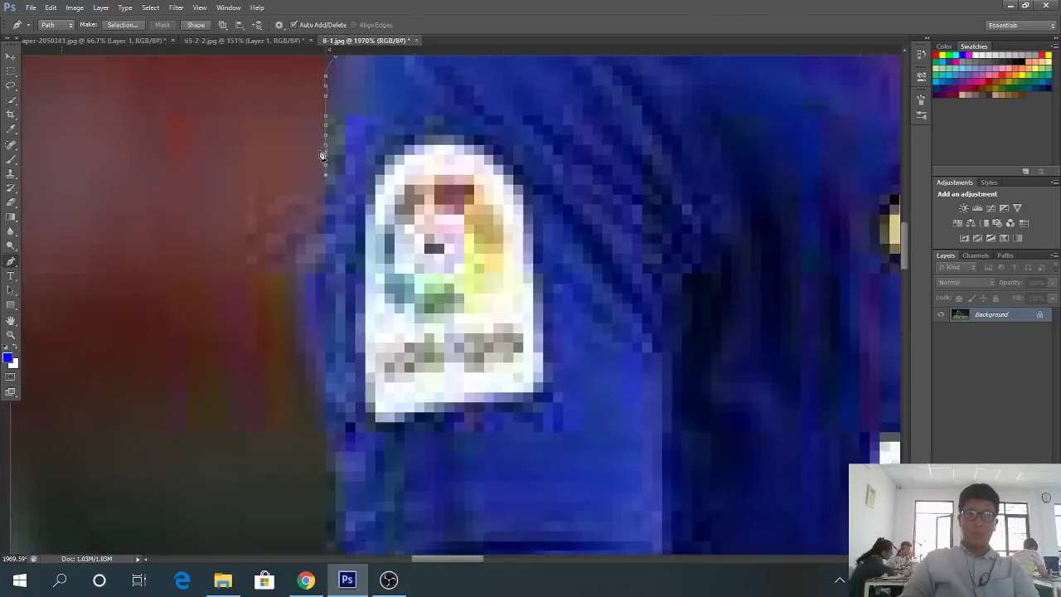
{"action": "left_click_drag", "start_coordinate": [325, 209], "coordinate": [336, 208]}
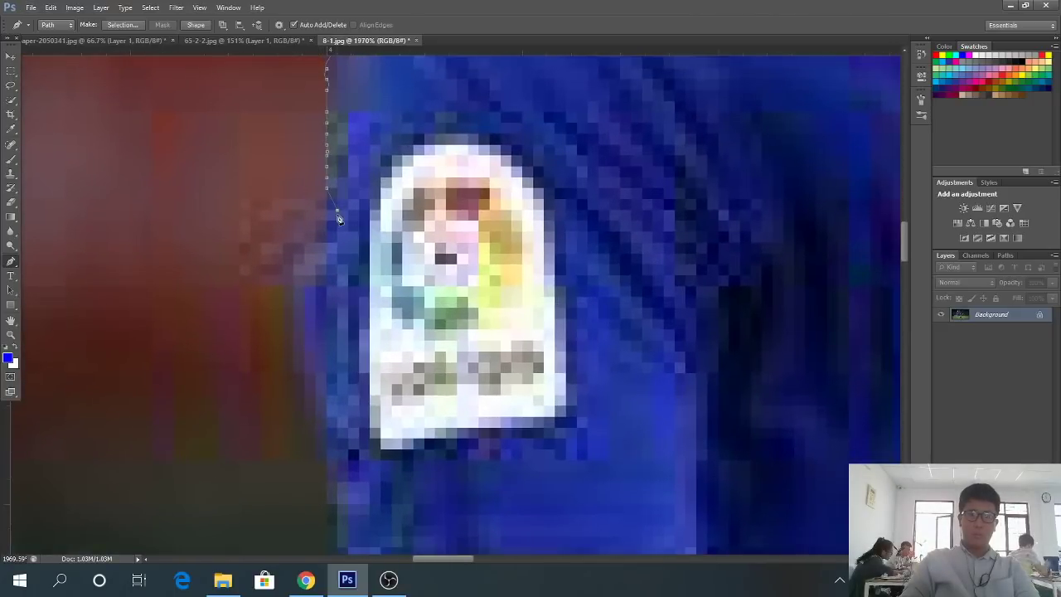
{"action": "left_click", "coordinate": [315, 253]}
{"action": "left_click", "coordinate": [305, 262]}
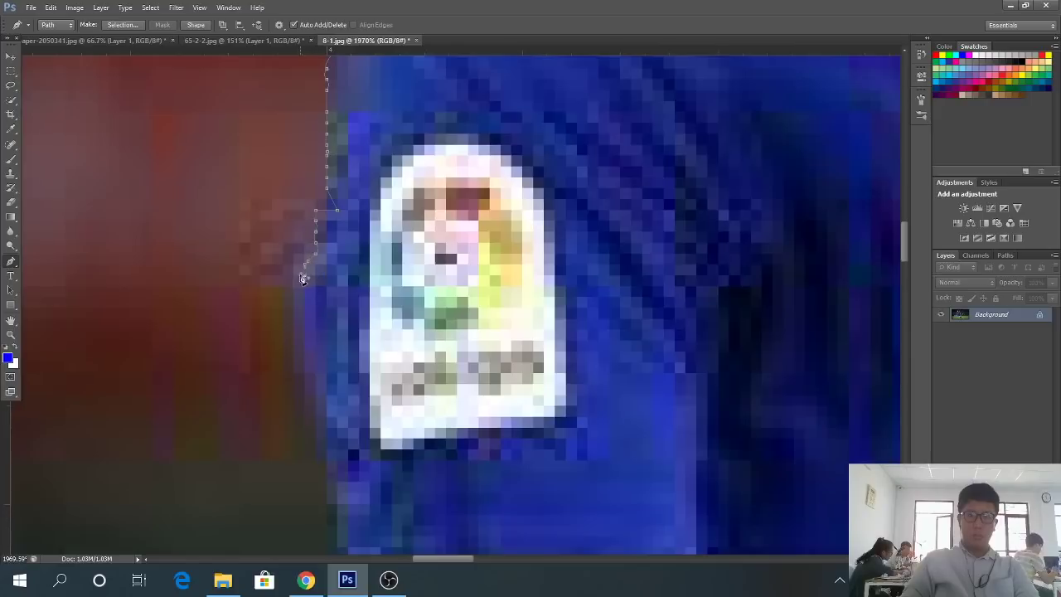
{"action": "left_click", "coordinate": [294, 274]}
{"action": "left_click", "coordinate": [304, 295]}
{"action": "left_click", "coordinate": [294, 317]}
{"action": "left_click", "coordinate": [293, 334]}
Continue the Pen path down the sleeve's outer edge to the lower part of the badge with closely spaced anchor points
{"action": "scroll", "coordinate": [295, 344], "scroll_direction": "down", "scroll_amount": 2}
{"action": "scroll", "coordinate": [295, 332], "scroll_direction": "down", "scroll_amount": 2}
{"action": "scroll", "coordinate": [294, 300], "scroll_direction": "up", "scroll_amount": 2}
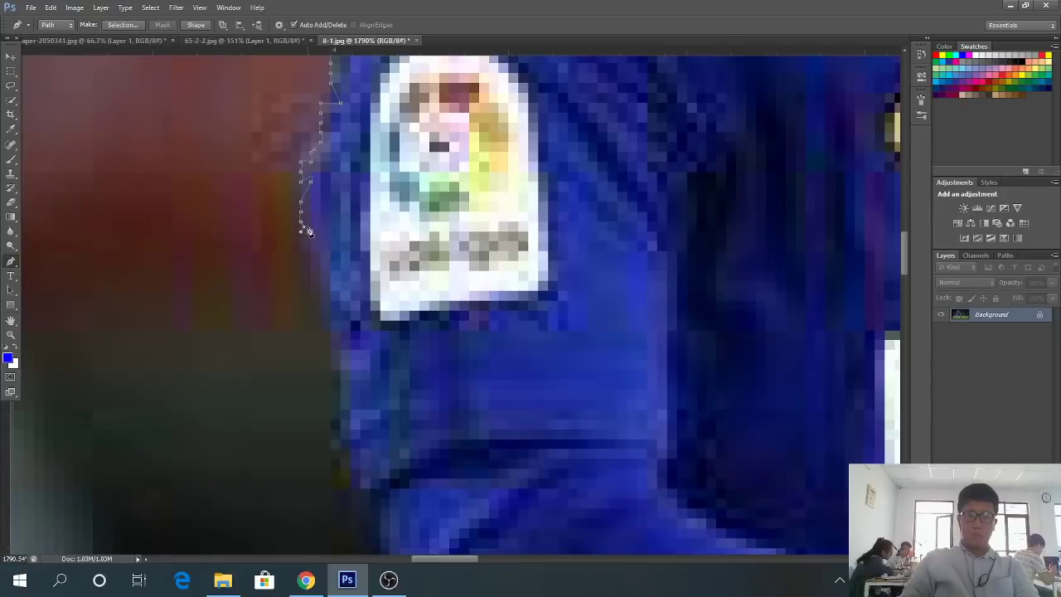
{"action": "left_click", "coordinate": [310, 248]}
{"action": "left_click", "coordinate": [310, 270]}
{"action": "left_click", "coordinate": [321, 270]}
{"action": "left_click", "coordinate": [320, 283]}
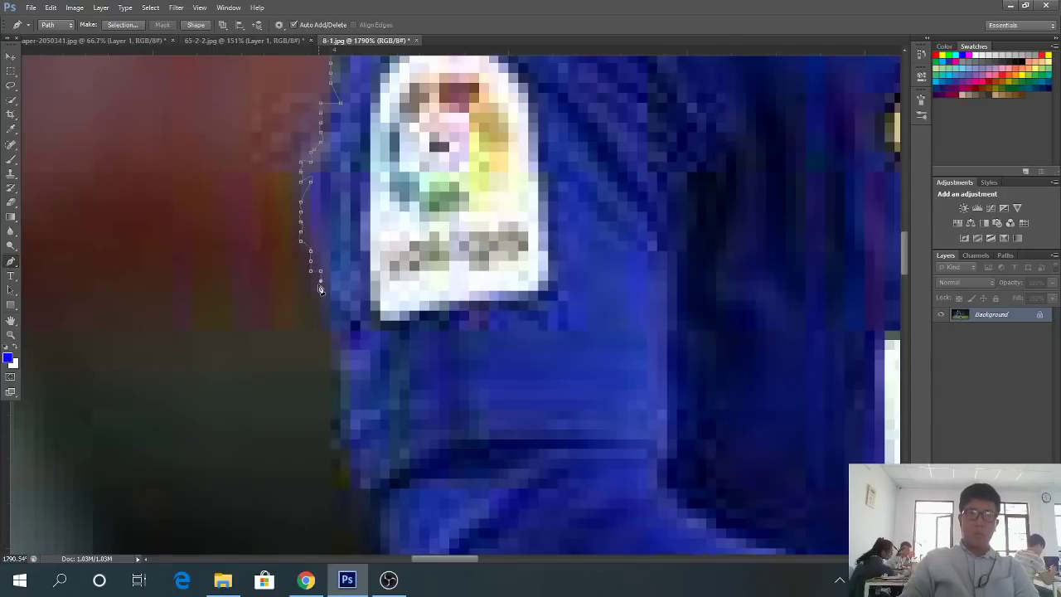
{"action": "left_click", "coordinate": [320, 291]}
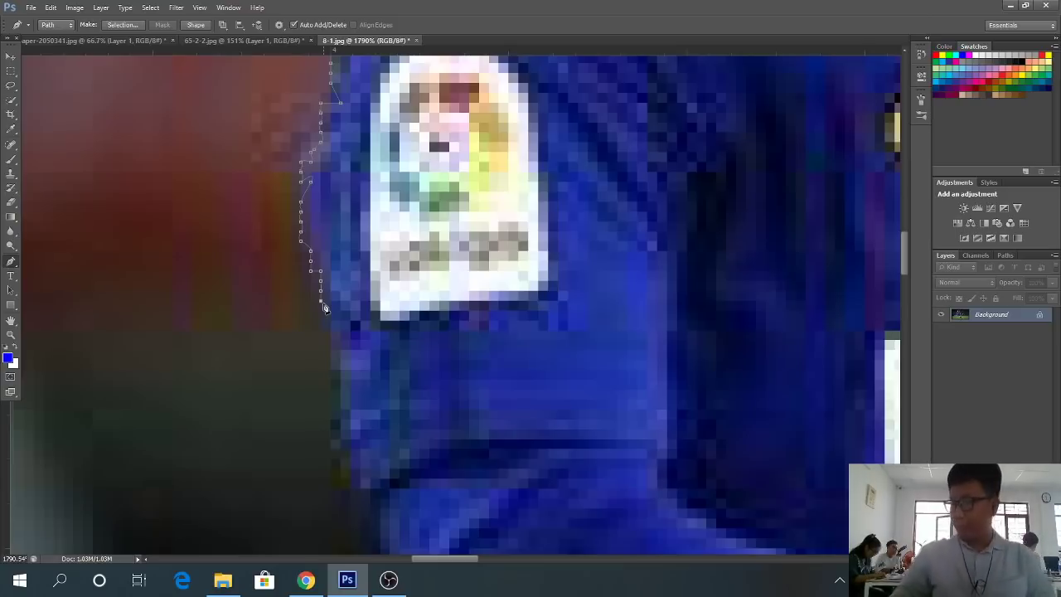
Continue the Pen path down the sleeve's outer edge past the badge's lower corner, stepping inward with the fabric pixels
{"action": "scroll", "coordinate": [324, 308], "scroll_direction": "up", "scroll_amount": 2}
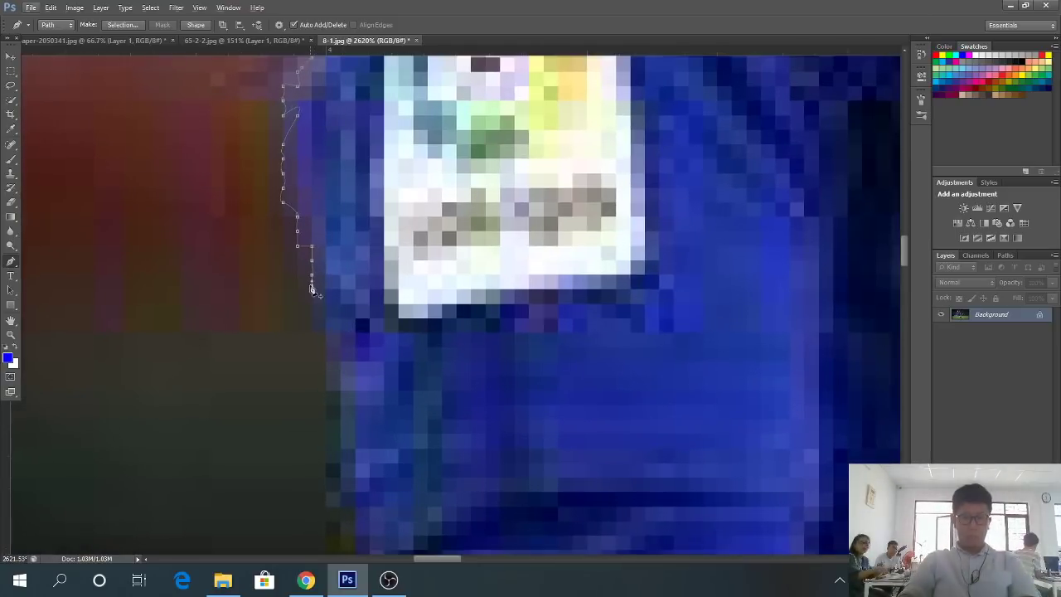
{"action": "left_click", "coordinate": [325, 332]}
{"action": "left_click", "coordinate": [326, 346]}
{"action": "left_click", "coordinate": [325, 362]}
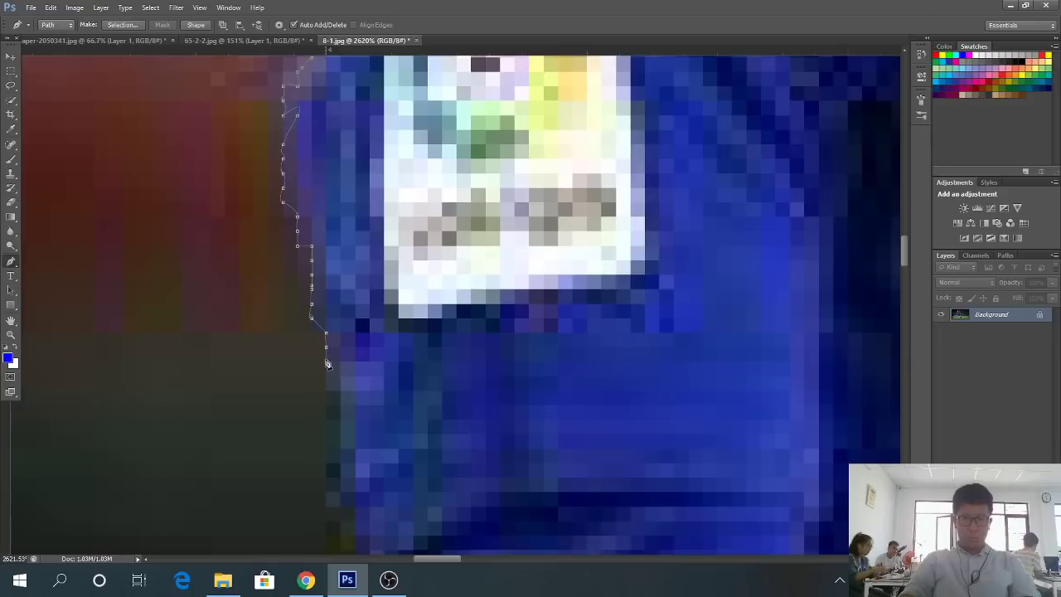
{"action": "left_click", "coordinate": [326, 377]}
{"action": "left_click", "coordinate": [325, 389]}
{"action": "left_click", "coordinate": [340, 390]}
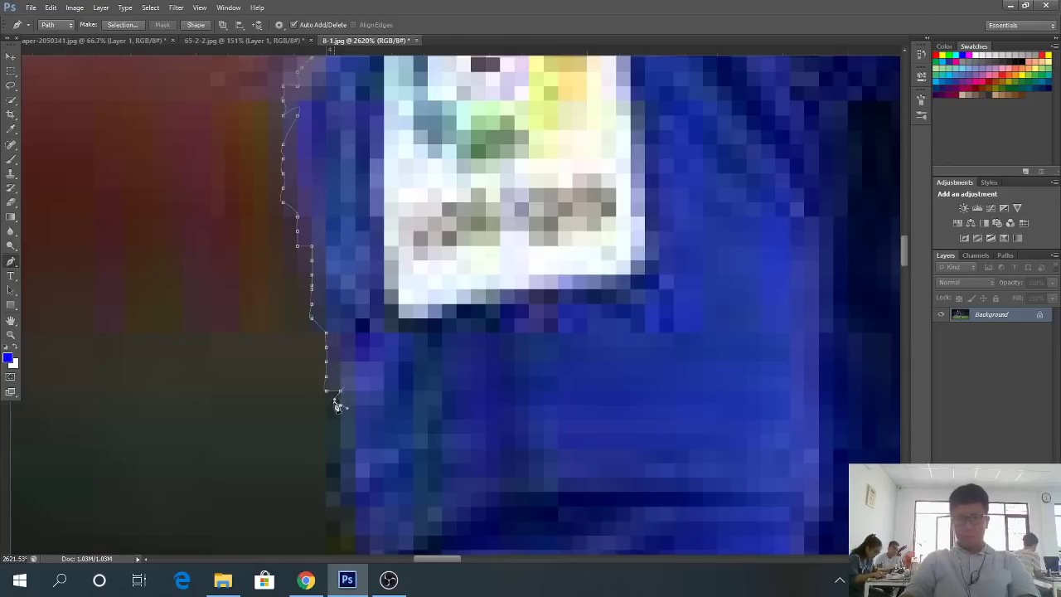
{"action": "left_click", "coordinate": [336, 402]}
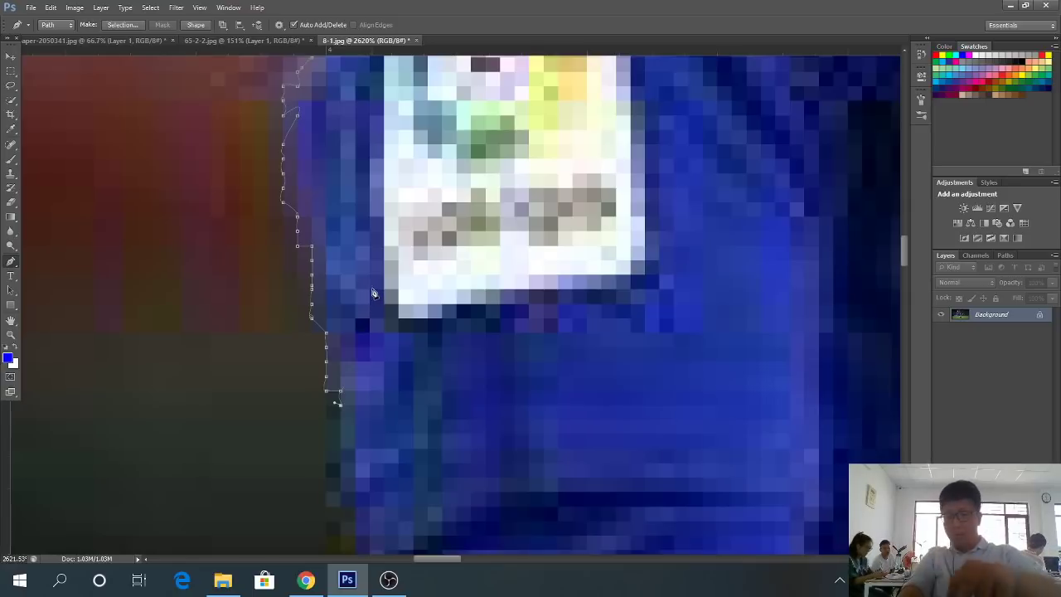
{"action": "key", "text": "XF86AudioPlay"}
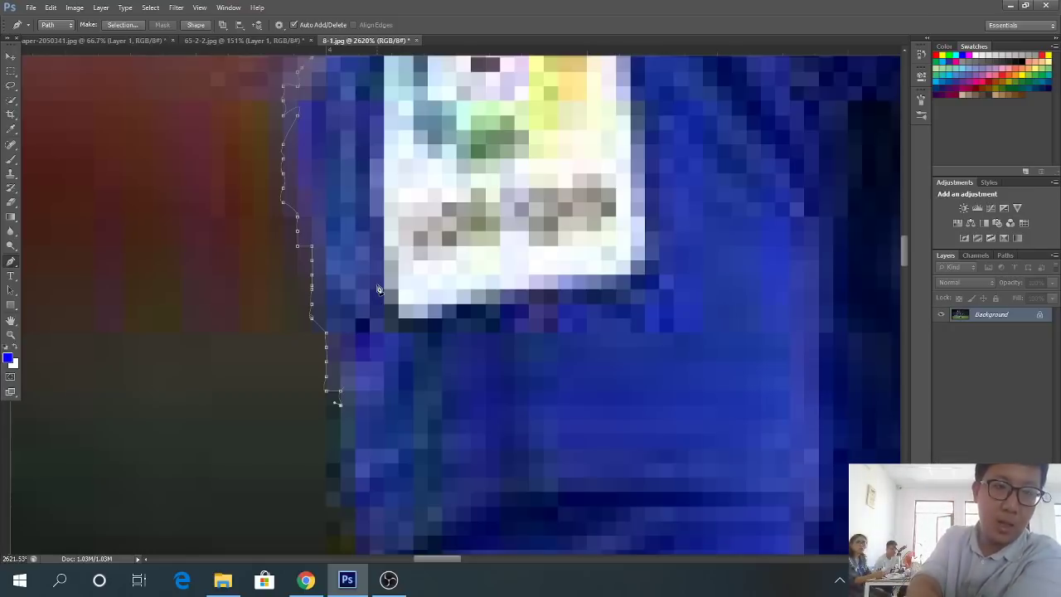
{"action": "key", "text": "XF86AudioPlay"}
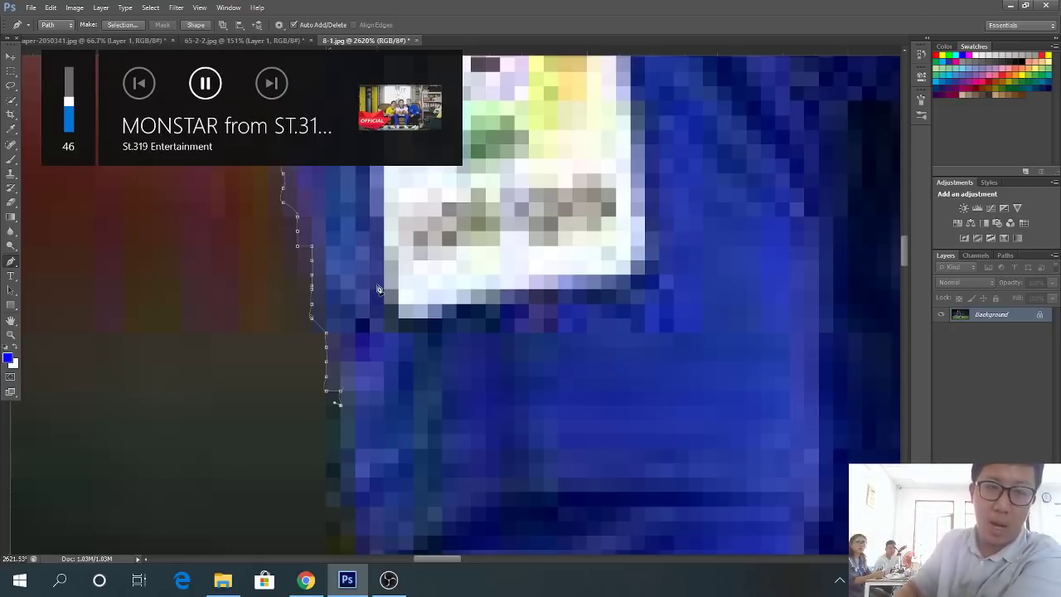
{"action": "left_click", "coordinate": [205, 82]}
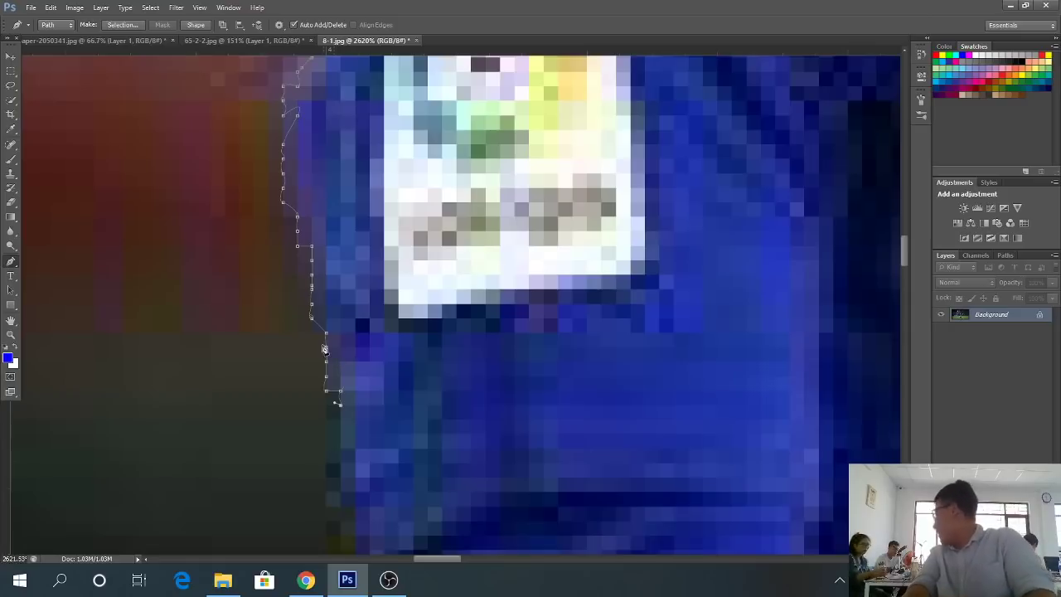
Extend the Pen path straight down the sleeve's outer edge below the badge with closely spaced anchor points
{"action": "scroll", "coordinate": [324, 349], "scroll_direction": "down", "scroll_amount": 3}
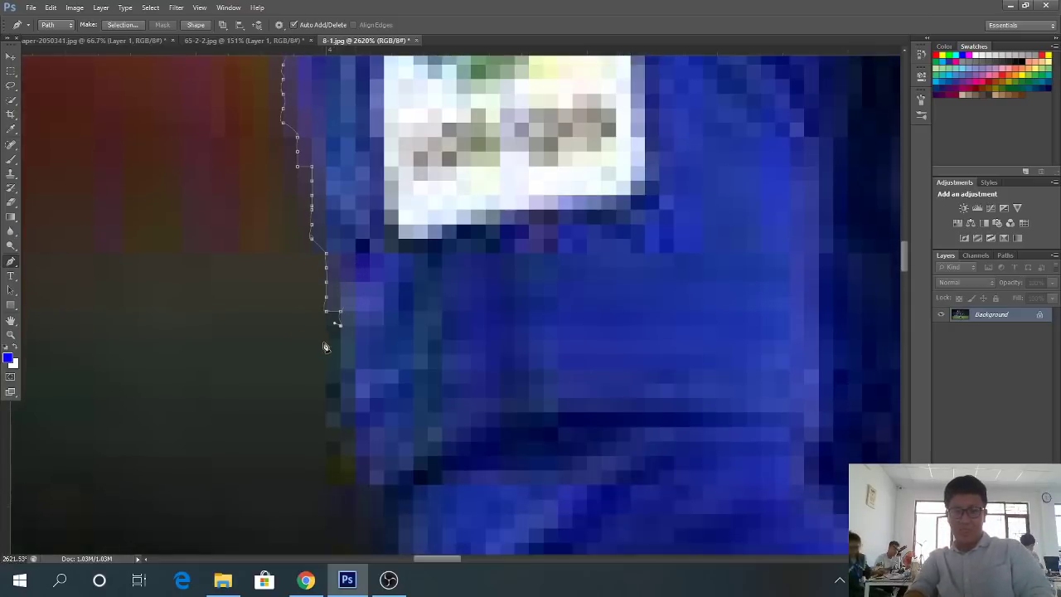
{"action": "scroll", "coordinate": [324, 345], "scroll_direction": "up", "scroll_amount": 1}
{"action": "left_click", "coordinate": [343, 321]}
{"action": "left_click", "coordinate": [343, 340]}
{"action": "left_click", "coordinate": [343, 358]}
{"action": "left_click", "coordinate": [344, 395]}
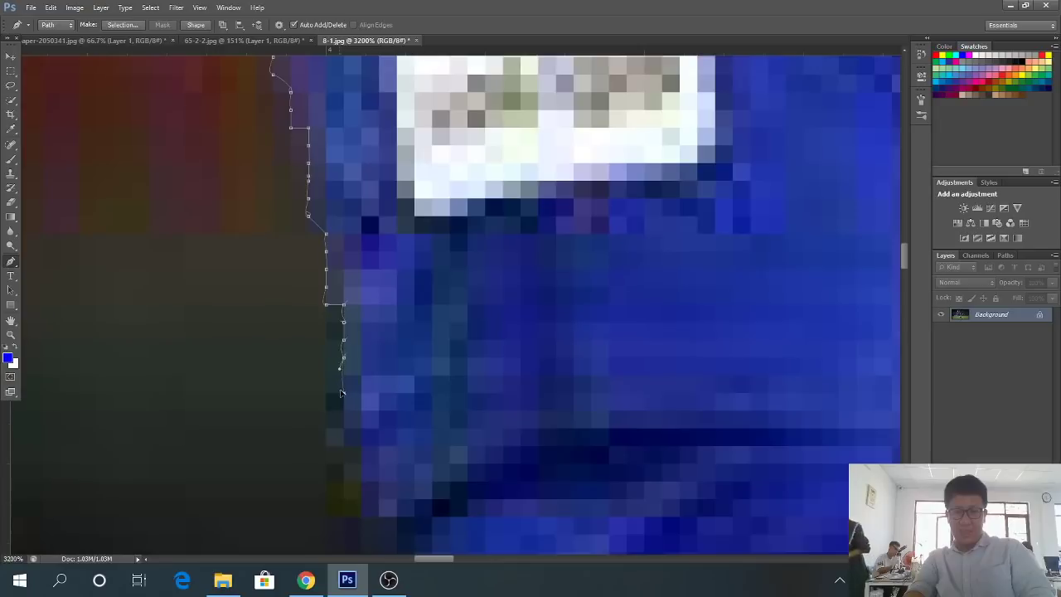
{"action": "left_click", "coordinate": [343, 410]}
{"action": "left_click", "coordinate": [340, 431]}
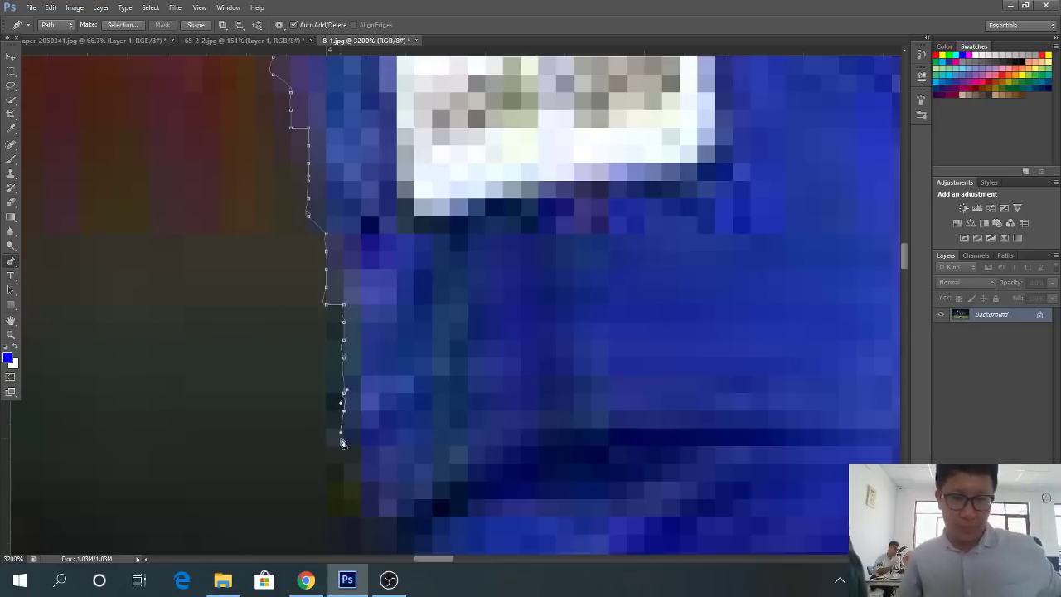
Bring the Pen path down to the short sleeve's hem and turn it inward along the hem to the long undersleeve
{"action": "scroll", "coordinate": [386, 436], "scroll_direction": "down", "scroll_amount": 2}
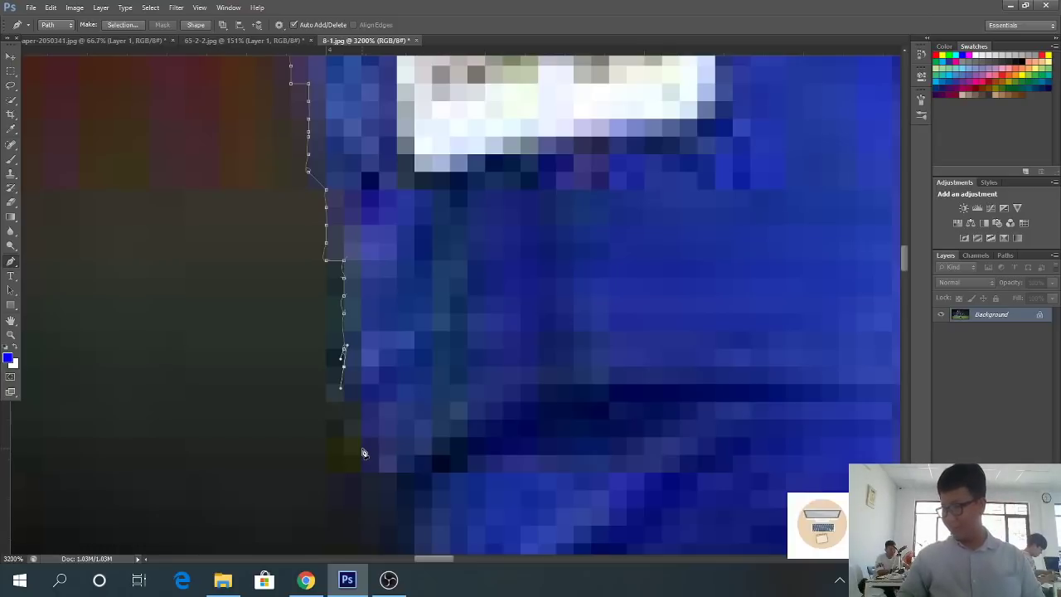
{"action": "scroll", "coordinate": [211, 354], "scroll_direction": "down", "scroll_amount": 3}
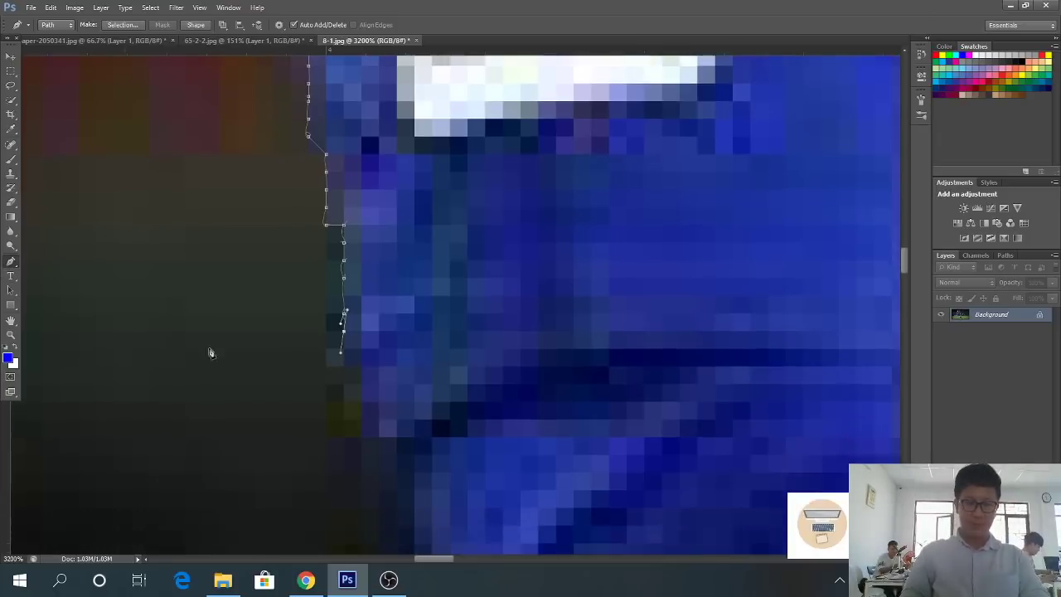
{"action": "scroll", "coordinate": [307, 334], "scroll_direction": "down", "scroll_amount": 2}
{"action": "scroll", "coordinate": [364, 393], "scroll_direction": "up", "scroll_amount": 2}
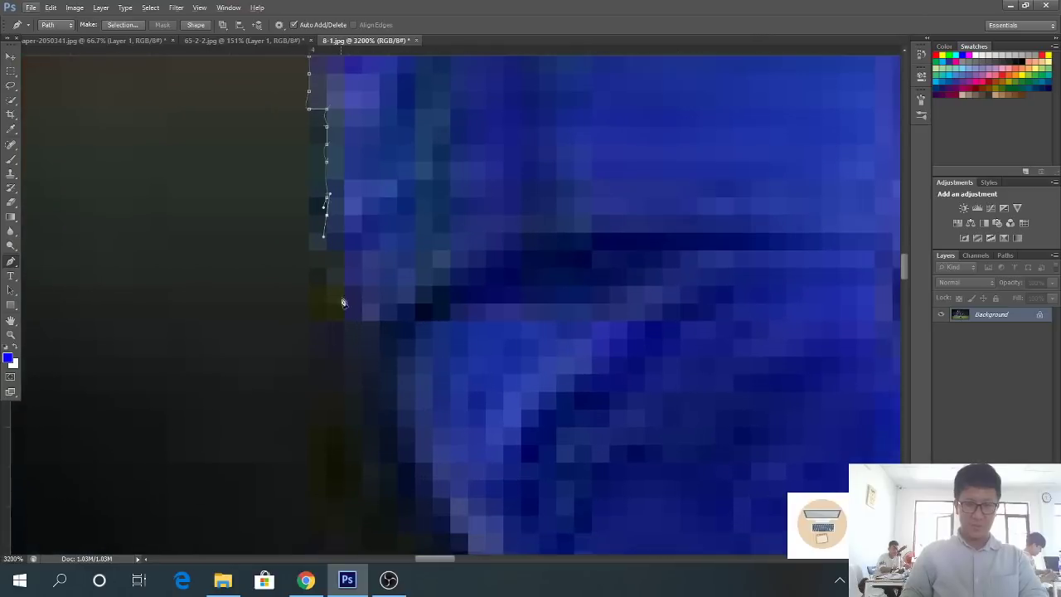
{"action": "left_click", "coordinate": [326, 303]}
{"action": "left_click_drag", "start_coordinate": [344, 321], "coordinate": [362, 322]}
{"action": "left_click", "coordinate": [380, 321]}
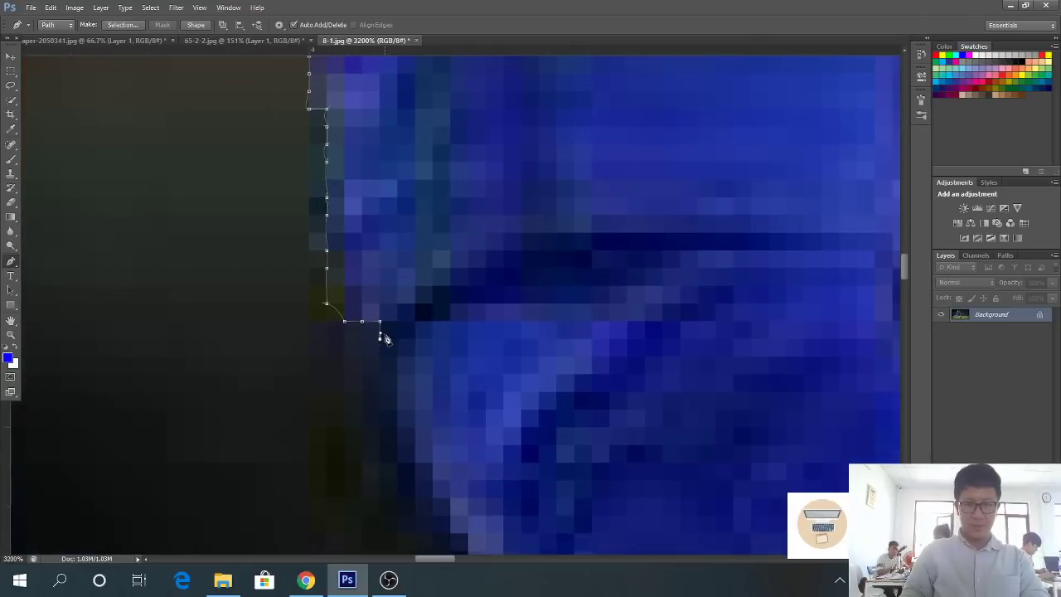
Trace the Pen path along the outer edge of the long undersleeve from the short sleeve's hem down to the elbow
{"action": "left_click", "coordinate": [379, 338]}
{"action": "left_click", "coordinate": [397, 356]}
{"action": "left_click", "coordinate": [397, 374]}
{"action": "left_click", "coordinate": [397, 410]}
{"action": "left_click", "coordinate": [397, 445]}
{"action": "left_click", "coordinate": [415, 463]}
{"action": "left_click", "coordinate": [431, 515]}
{"action": "scroll", "coordinate": [439, 505], "scroll_direction": "down", "scroll_amount": 8}
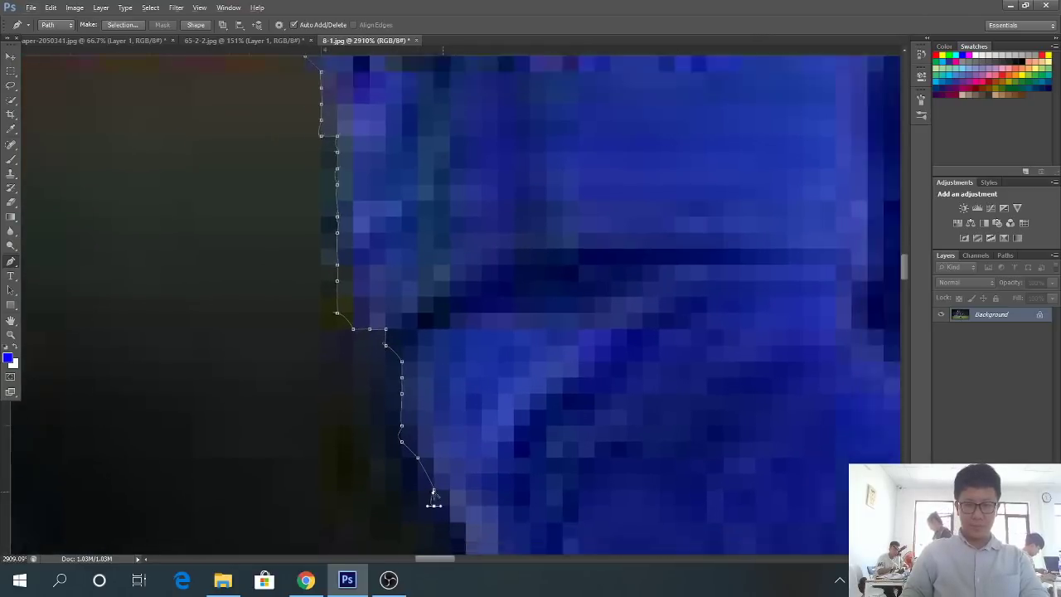
{"action": "scroll", "coordinate": [438, 471], "scroll_direction": "up", "scroll_amount": 3}
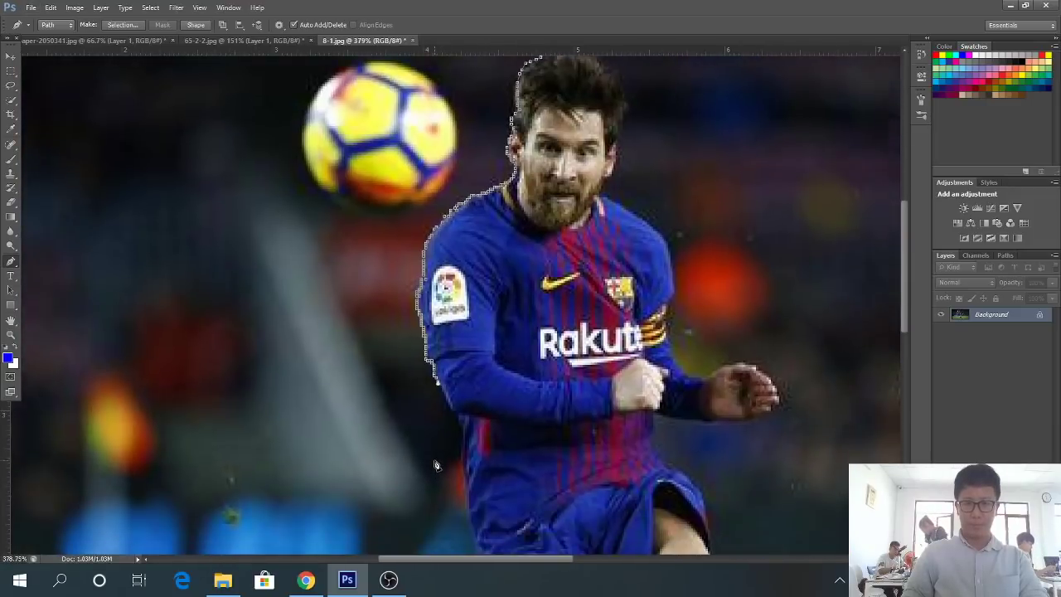
{"action": "left_click", "coordinate": [460, 287]}
{"action": "left_click", "coordinate": [468, 296]}
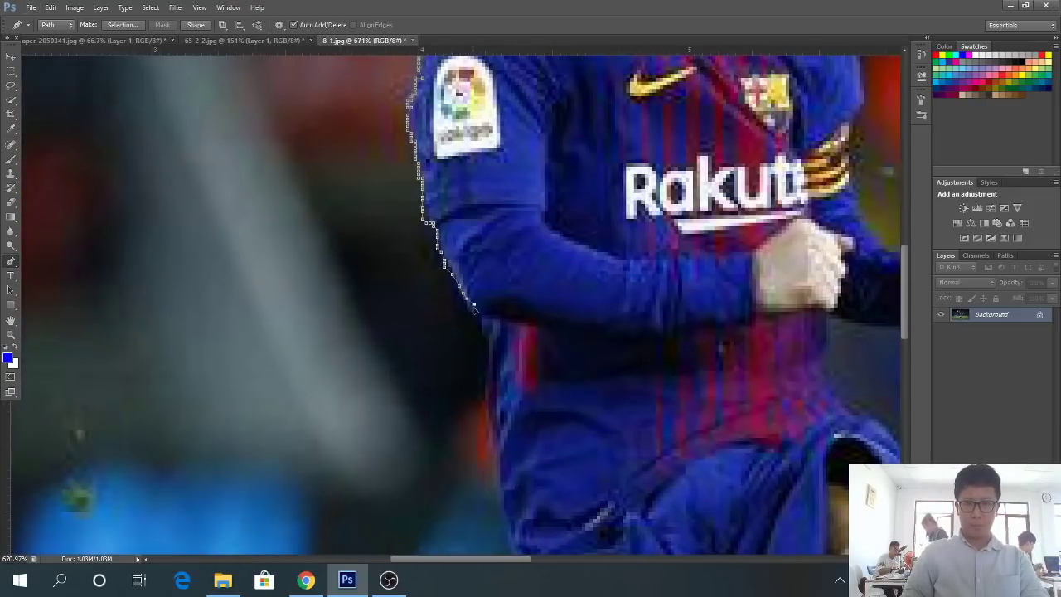
Continue the Pen tool path from the underside of the player's forearm down the outer edge of the shirt toward the hem
{"action": "left_click", "coordinate": [474, 304]}
{"action": "left_click", "coordinate": [478, 315]}
{"action": "left_click", "coordinate": [489, 333]}
{"action": "left_click", "coordinate": [489, 359]}
{"action": "left_click", "coordinate": [489, 387]}
{"action": "left_click", "coordinate": [493, 410]}
{"action": "left_click", "coordinate": [493, 424]}
{"action": "left_click", "coordinate": [497, 450]}
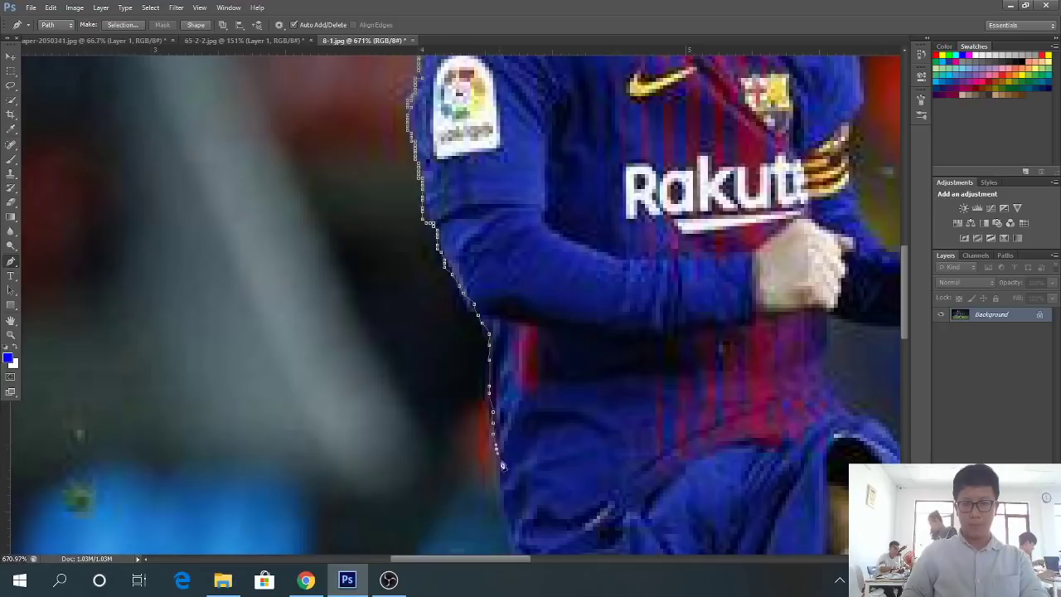
{"action": "left_click", "coordinate": [504, 474]}
{"action": "left_click", "coordinate": [506, 497]}
{"action": "left_click", "coordinate": [511, 522]}
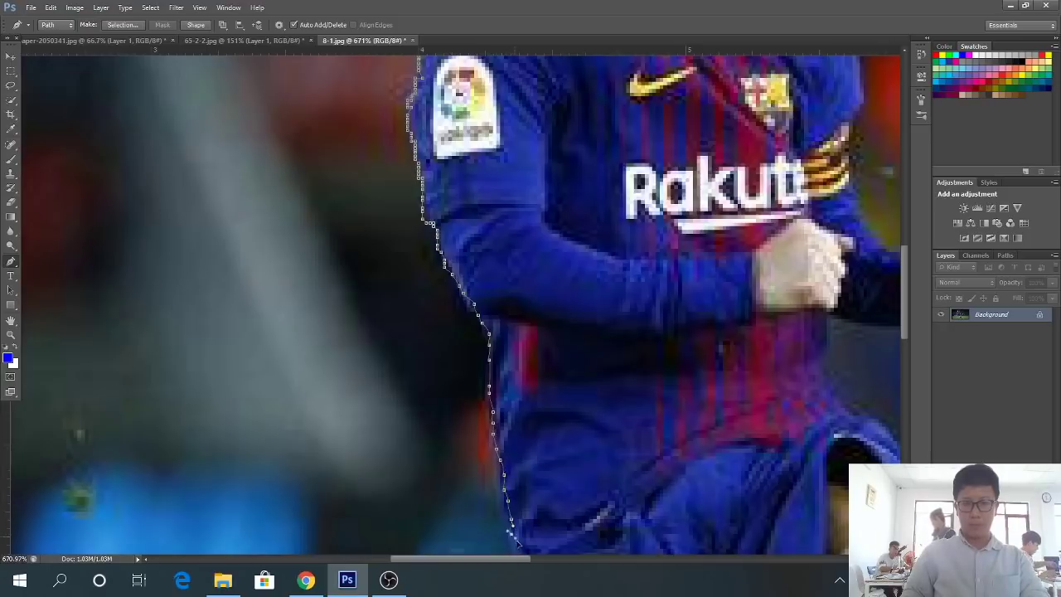
{"action": "key", "text": "h"}
{"action": "left_click", "coordinate": [511, 518]}
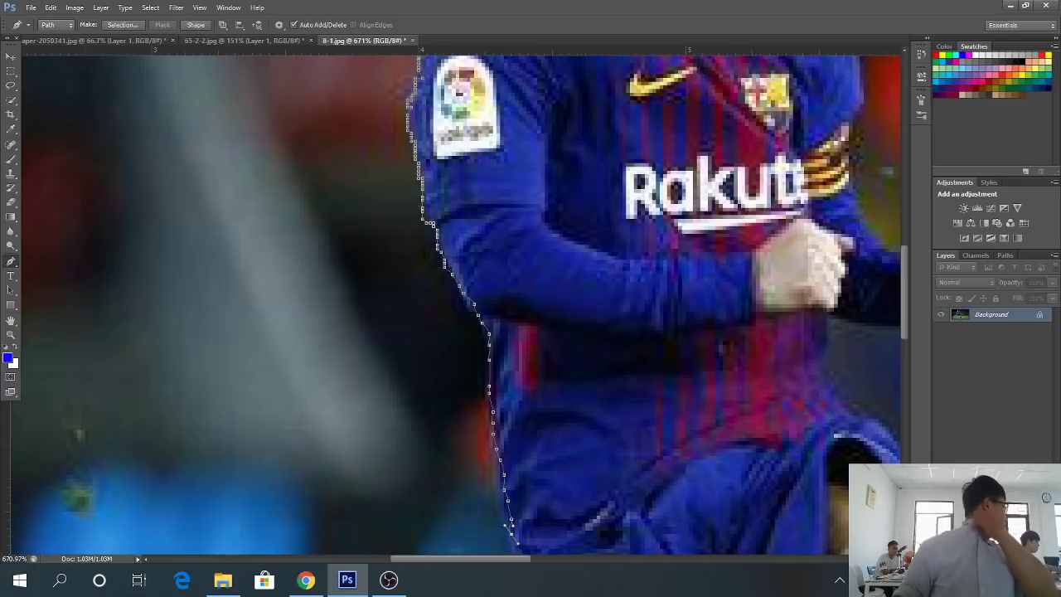
{"action": "key", "text": "h"}
{"action": "left_click_drag", "start_coordinate": [511, 523], "coordinate": [478, 488]}
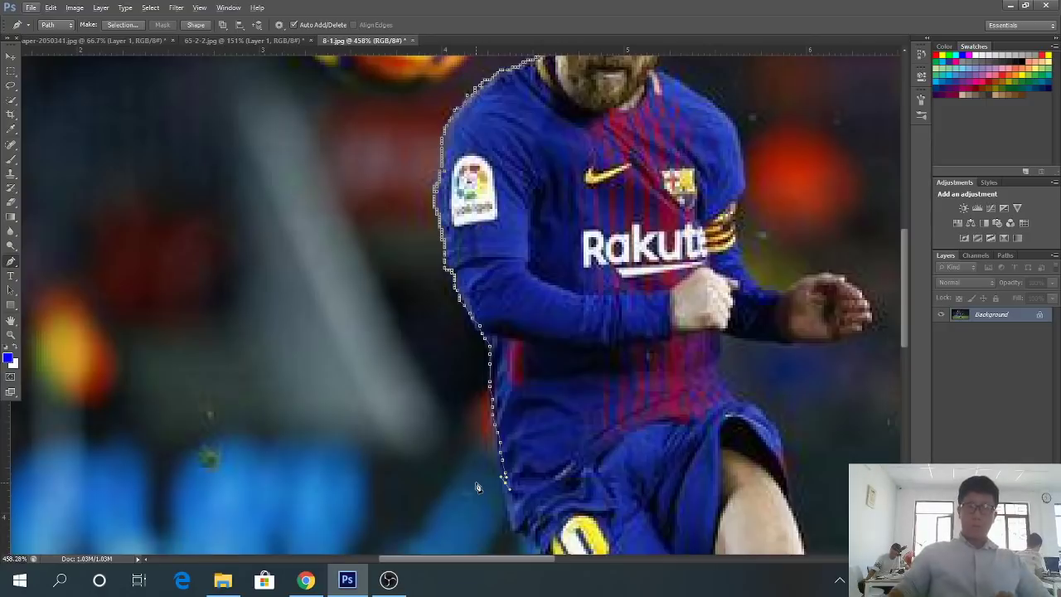
Extend the path from the shirt hem along the outer edge of the shorts, past the number 10, to just above the knee
{"action": "scroll", "coordinate": [500, 480], "scroll_direction": "down", "scroll_amount": 5}
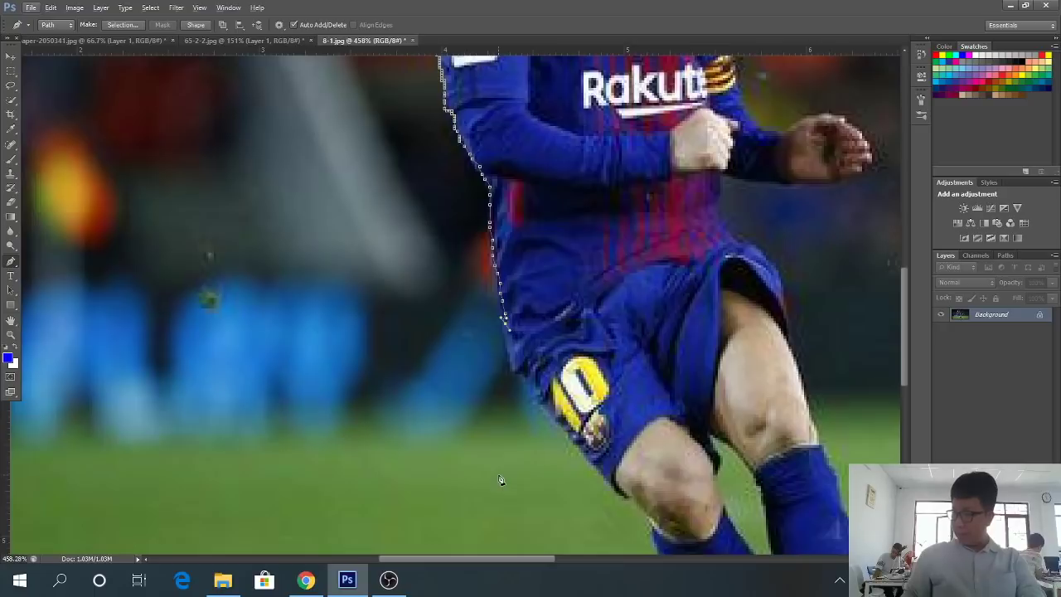
{"action": "scroll", "coordinate": [504, 464], "scroll_direction": "down", "scroll_amount": 3}
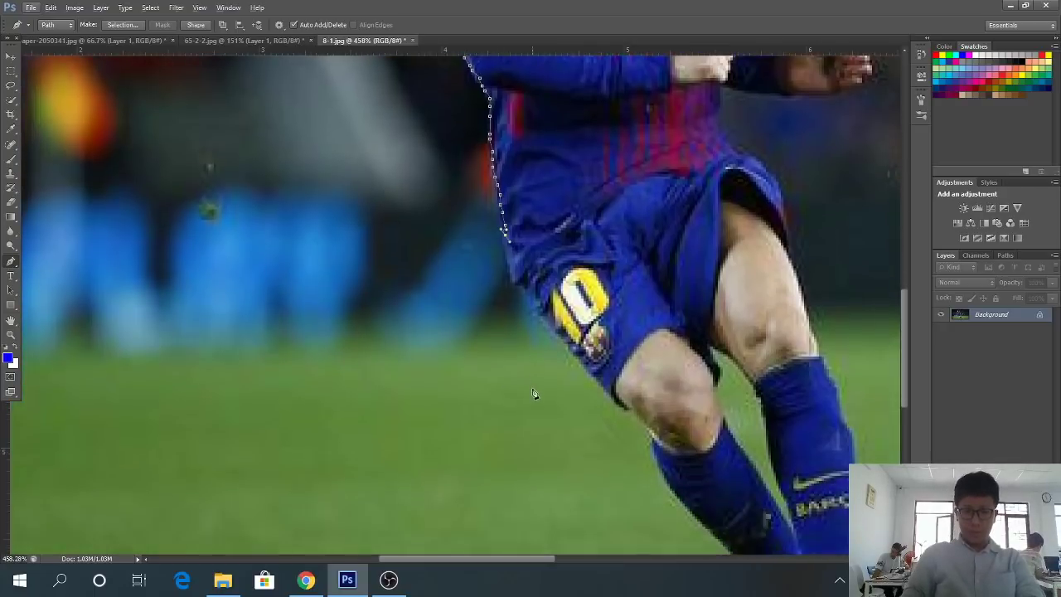
{"action": "scroll", "coordinate": [536, 390], "scroll_direction": "up", "scroll_amount": 5}
{"action": "mouse_move", "coordinate": [524, 218]}
{"action": "left_mouse_down"}
{"action": "mouse_move", "coordinate": [516, 241]}
{"action": "mouse_move", "coordinate": [544, 314]}
{"action": "mouse_move", "coordinate": [655, 414]}
{"action": "mouse_move", "coordinate": [701, 479]}
{"action": "left_mouse_up"}
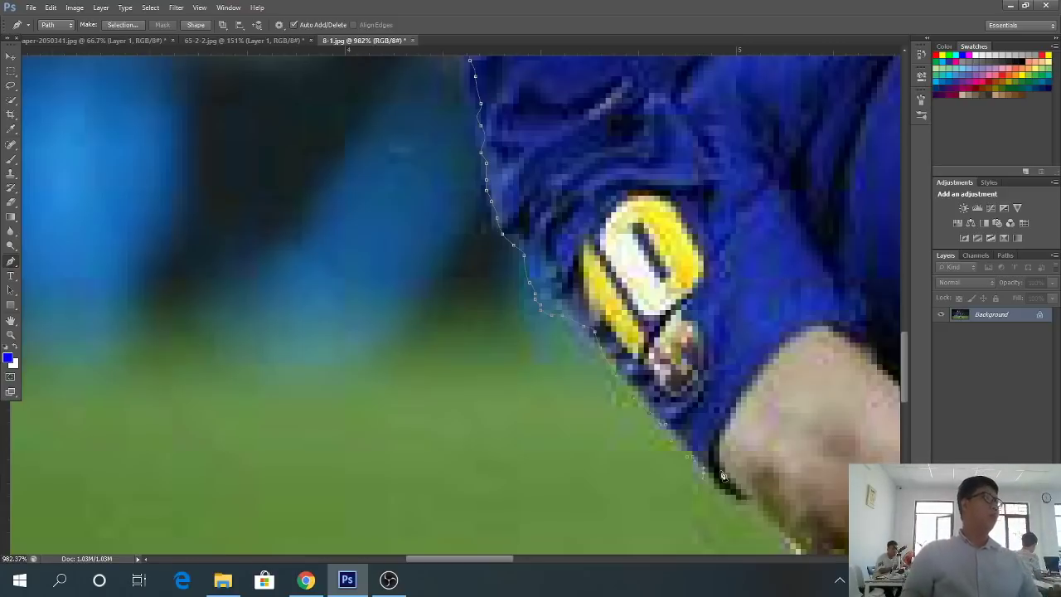
Extend the path around the bent knee and onto the upper outer edge of the blue sock
{"action": "scroll", "coordinate": [586, 385], "scroll_direction": "down", "scroll_amount": 2}
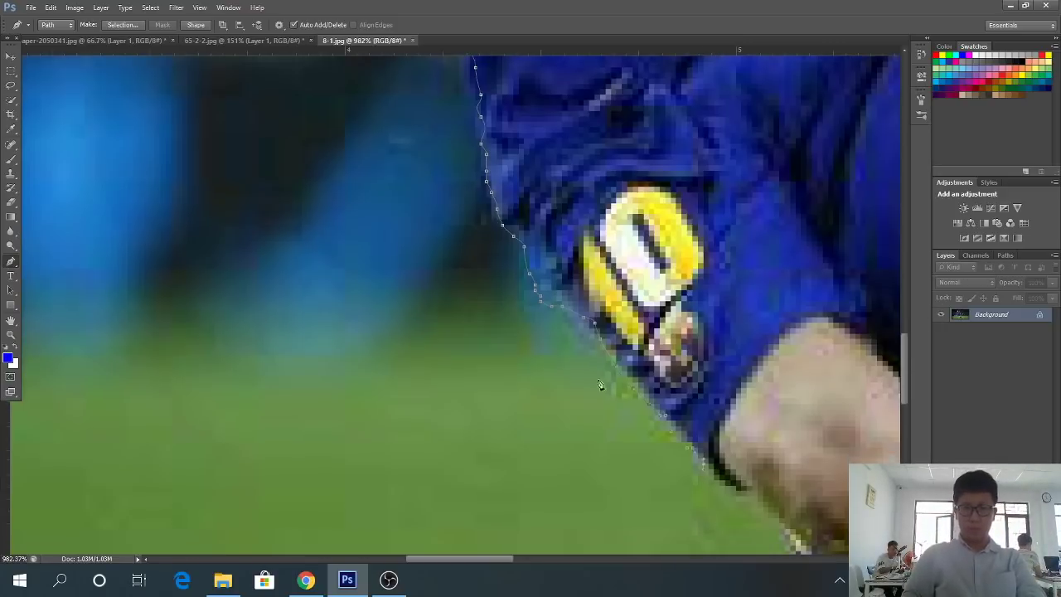
{"action": "scroll", "coordinate": [586, 385], "scroll_direction": "up", "scroll_amount": 3}
{"action": "scroll", "coordinate": [586, 385], "scroll_direction": "down", "scroll_amount": 8}
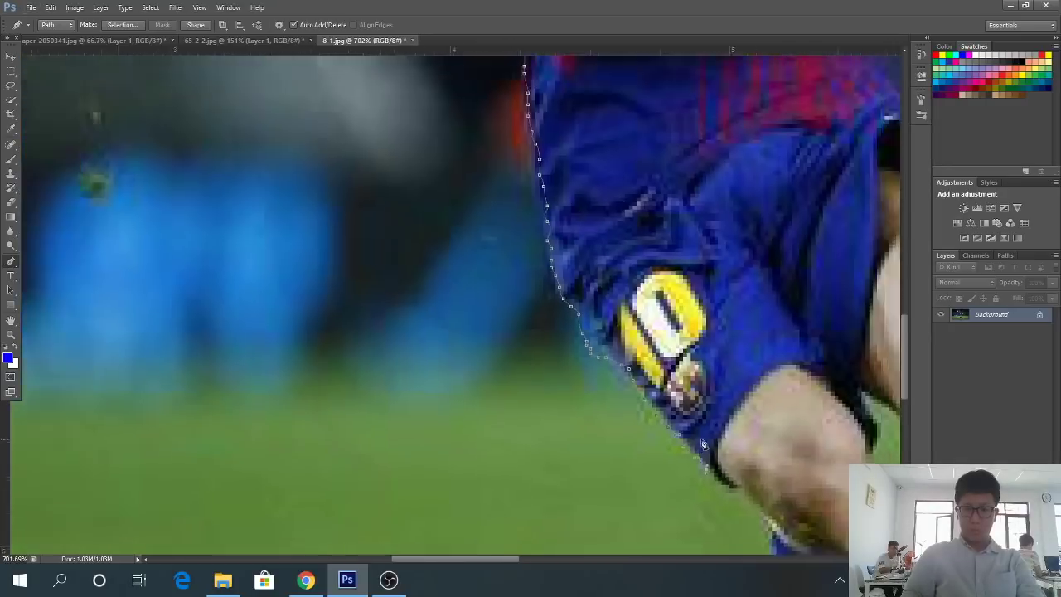
{"action": "scroll", "coordinate": [369, 448], "scroll_direction": "up", "scroll_amount": 2}
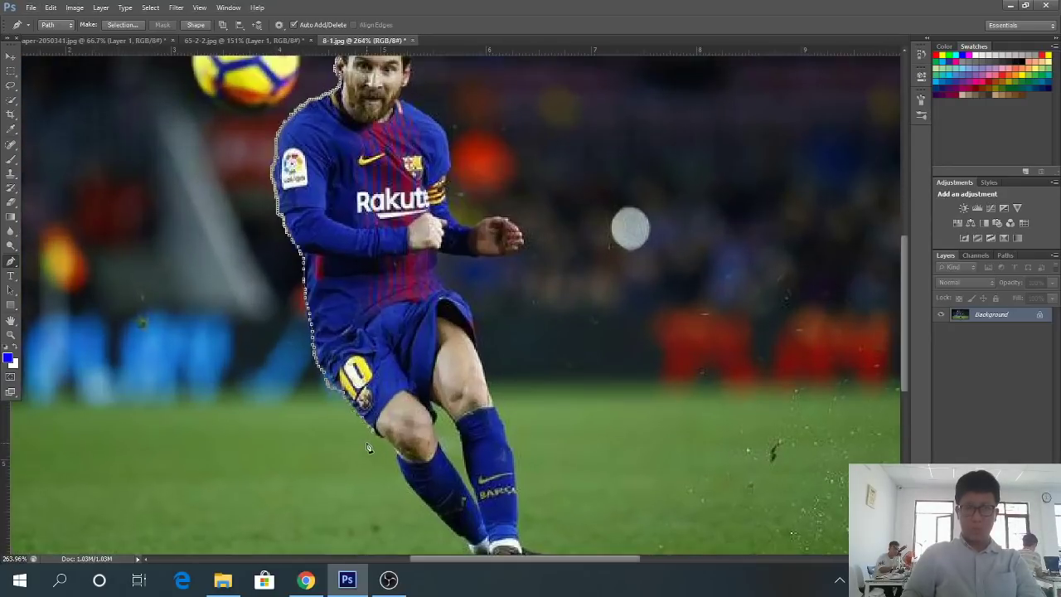
{"action": "scroll", "coordinate": [372, 439], "scroll_direction": "up", "scroll_amount": 2}
{"action": "scroll", "coordinate": [372, 421], "scroll_direction": "up", "scroll_amount": 1}
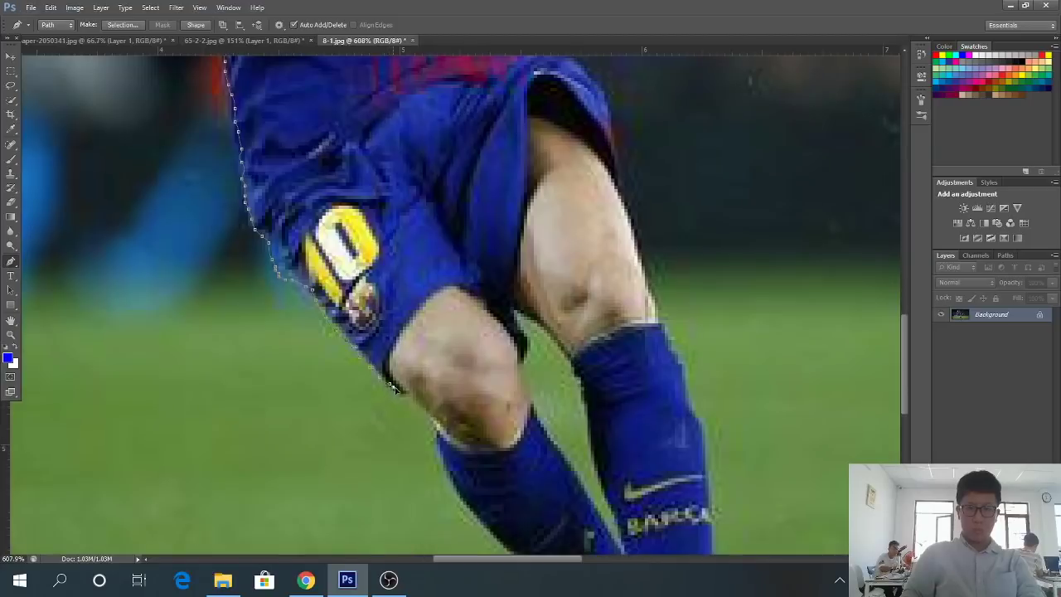
{"action": "left_click_drag", "start_coordinate": [437, 425], "coordinate": [474, 521]}
{"action": "scroll", "coordinate": [474, 514], "scroll_direction": "down", "scroll_amount": 3}
{"action": "scroll", "coordinate": [471, 481], "scroll_direction": "down", "scroll_amount": 4}
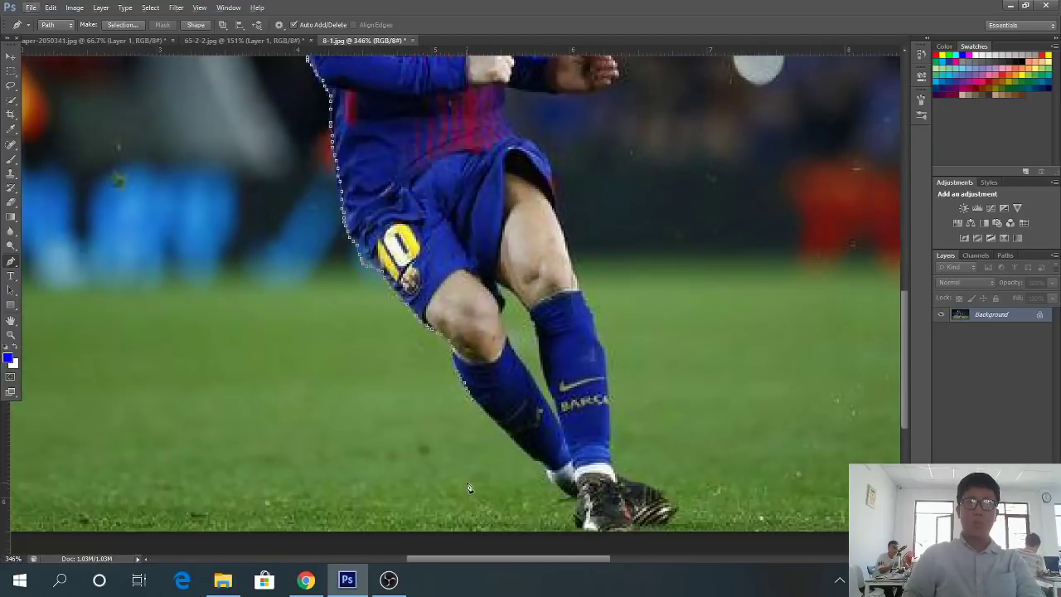
Trace the outer edge of the same blue sock with closely spaced anchor points down toward the white ankle cuff
{"action": "scroll", "coordinate": [470, 425], "scroll_direction": "up", "scroll_amount": 2}
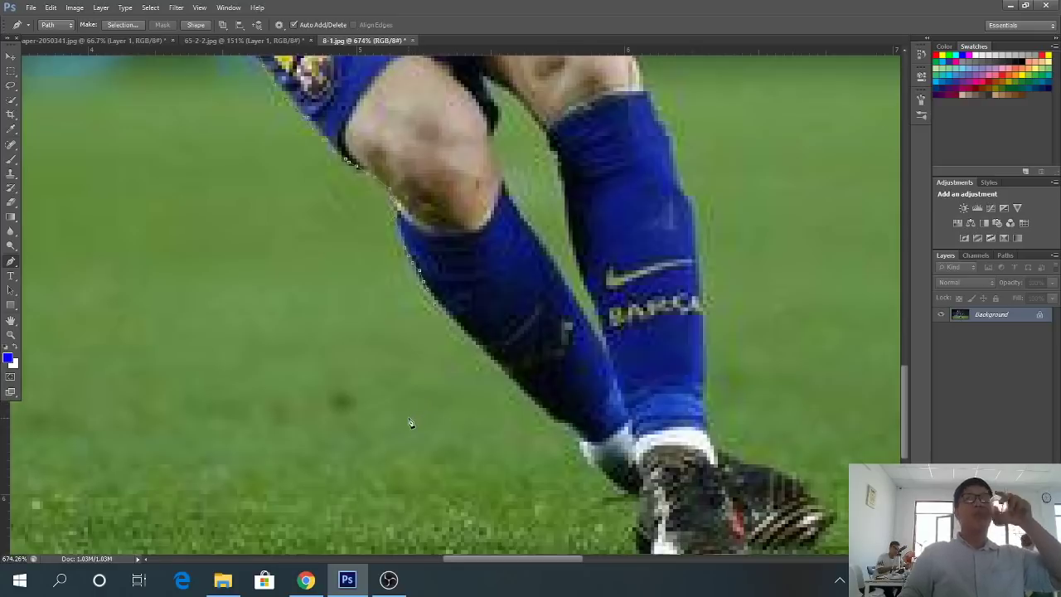
{"action": "scroll", "coordinate": [412, 378], "scroll_direction": "down", "scroll_amount": 3}
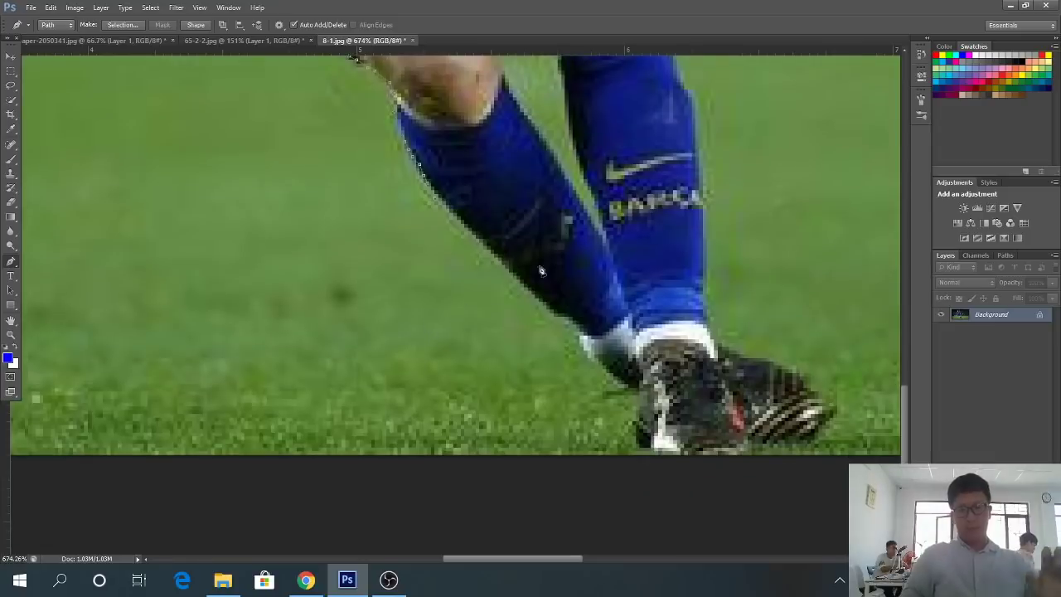
{"action": "scroll", "coordinate": [348, 249], "scroll_direction": "up", "scroll_amount": 4}
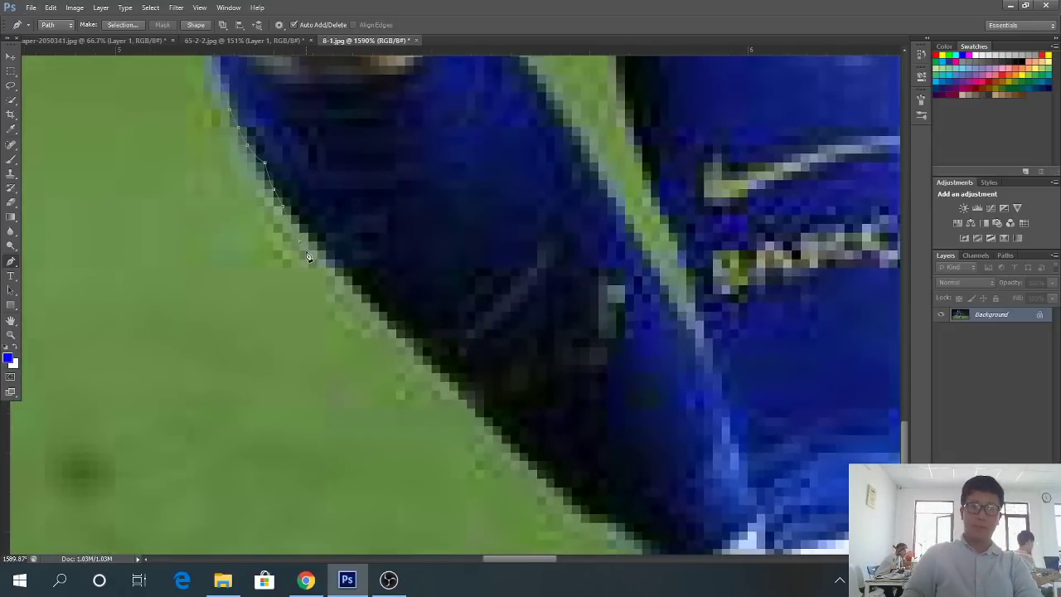
{"action": "left_click", "coordinate": [319, 255]}
{"action": "left_click", "coordinate": [343, 267]}
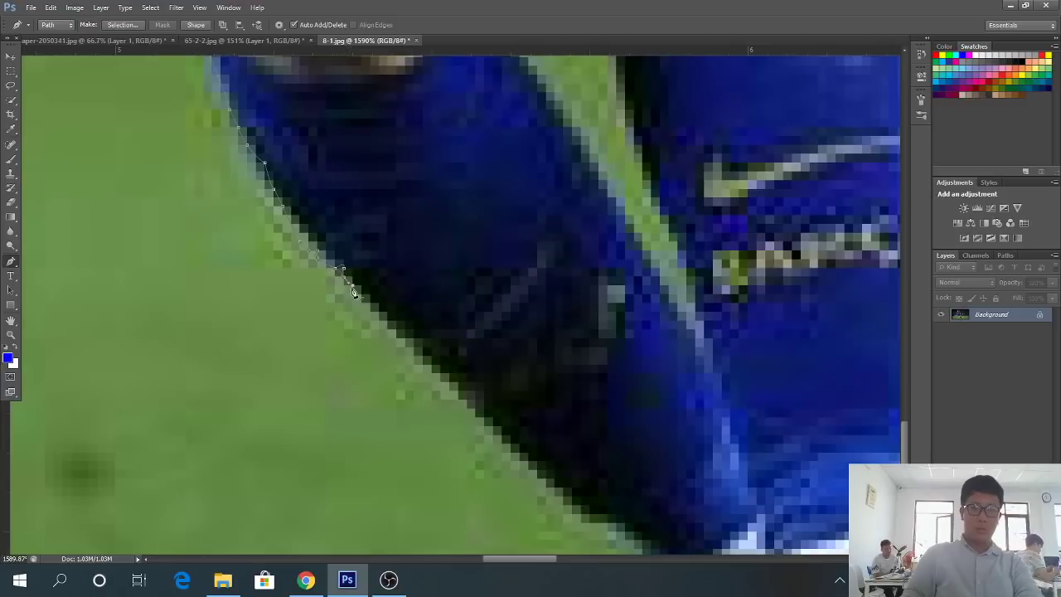
{"action": "left_click", "coordinate": [361, 297]}
{"action": "left_click", "coordinate": [383, 313]}
{"action": "left_click", "coordinate": [397, 327]}
{"action": "left_click", "coordinate": [404, 336]}
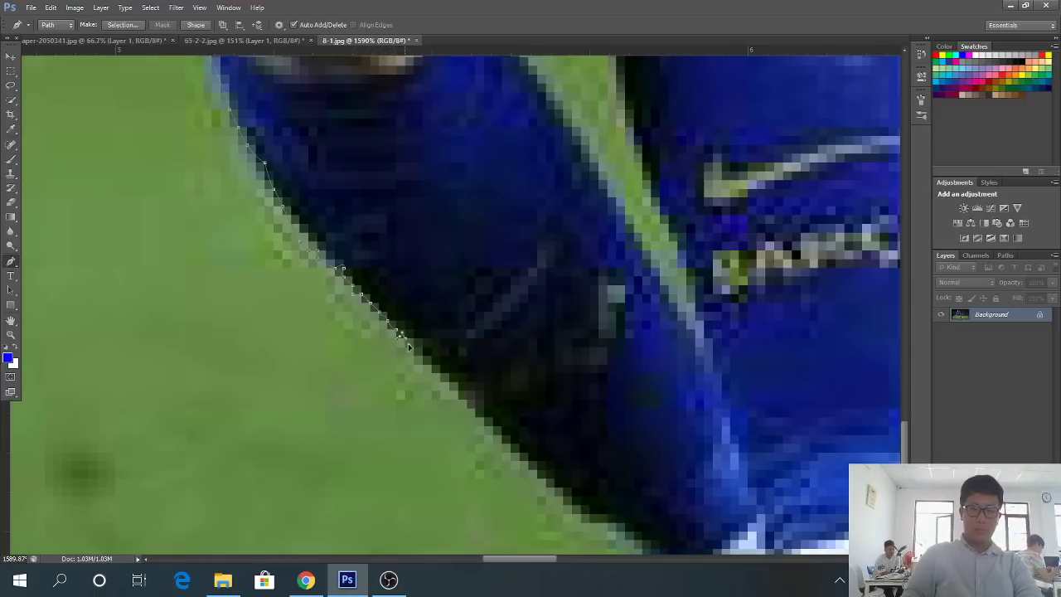
{"action": "left_click", "coordinate": [415, 347]}
{"action": "left_click", "coordinate": [425, 357]}
{"action": "left_click", "coordinate": [433, 366]}
{"action": "left_click", "coordinate": [443, 380]}
{"action": "left_click", "coordinate": [457, 391]}
{"action": "left_click", "coordinate": [474, 417]}
{"action": "left_click", "coordinate": [495, 435]}
{"action": "left_click", "coordinate": [515, 453]}
{"action": "left_click", "coordinate": [535, 470]}
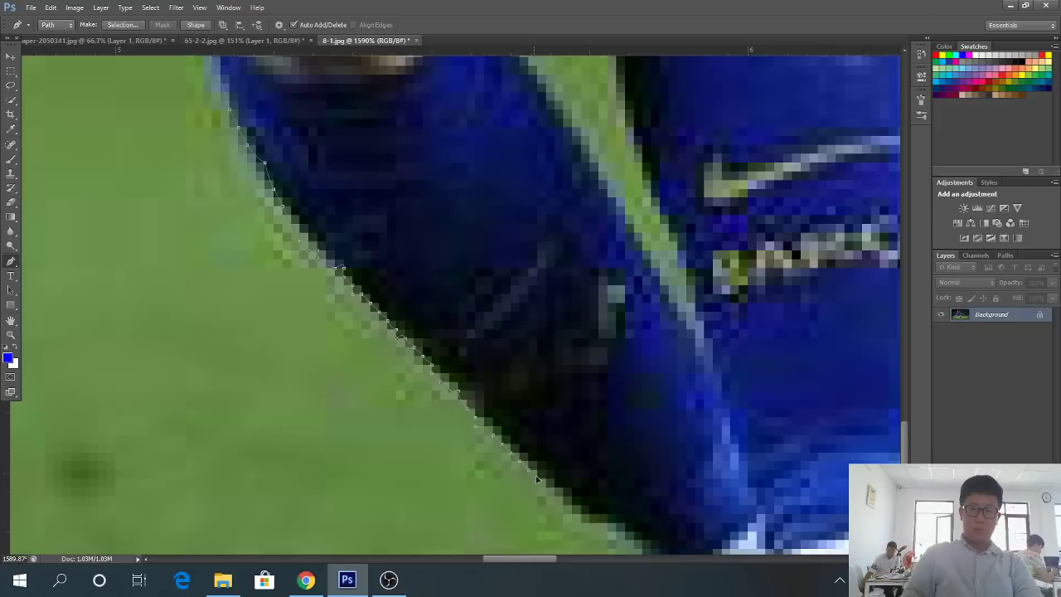
{"action": "left_click", "coordinate": [550, 484]}
{"action": "left_click", "coordinate": [570, 498]}
{"action": "scroll", "coordinate": [573, 504], "scroll_direction": "down", "scroll_amount": 8}
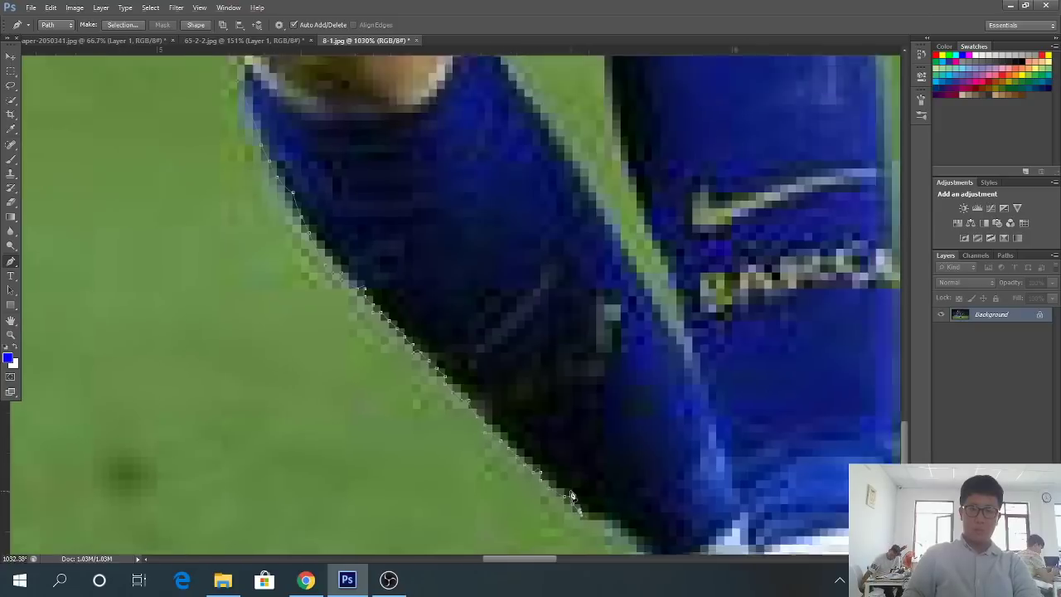
{"action": "scroll", "coordinate": [563, 480], "scroll_direction": "down", "scroll_amount": 3}
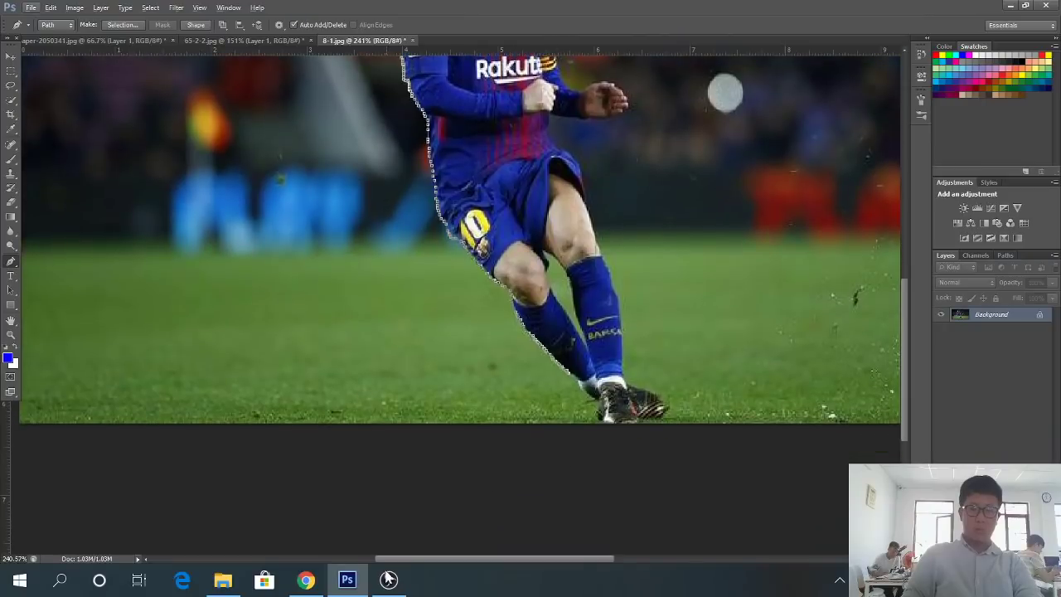
{"action": "left_click", "coordinate": [389, 579]}
{"action": "left_click", "coordinate": [389, 579]}
Continue the path around the white ankle cuff and heel, then down the side of the front boot to its sole
{"action": "scroll", "coordinate": [514, 377], "scroll_direction": "up", "scroll_amount": 3}
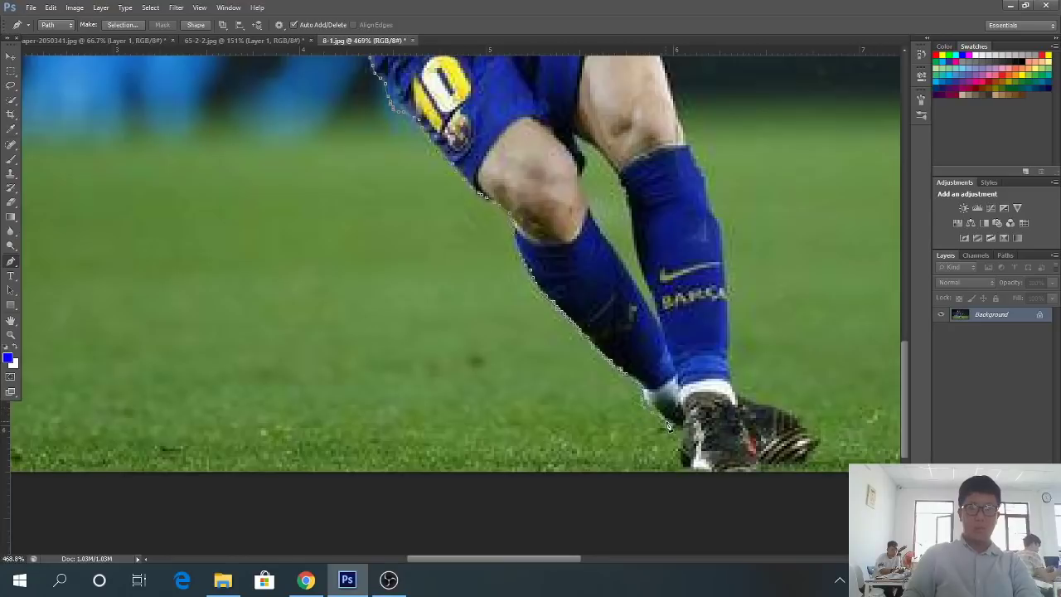
{"action": "scroll", "coordinate": [676, 432], "scroll_direction": "down", "scroll_amount": 1}
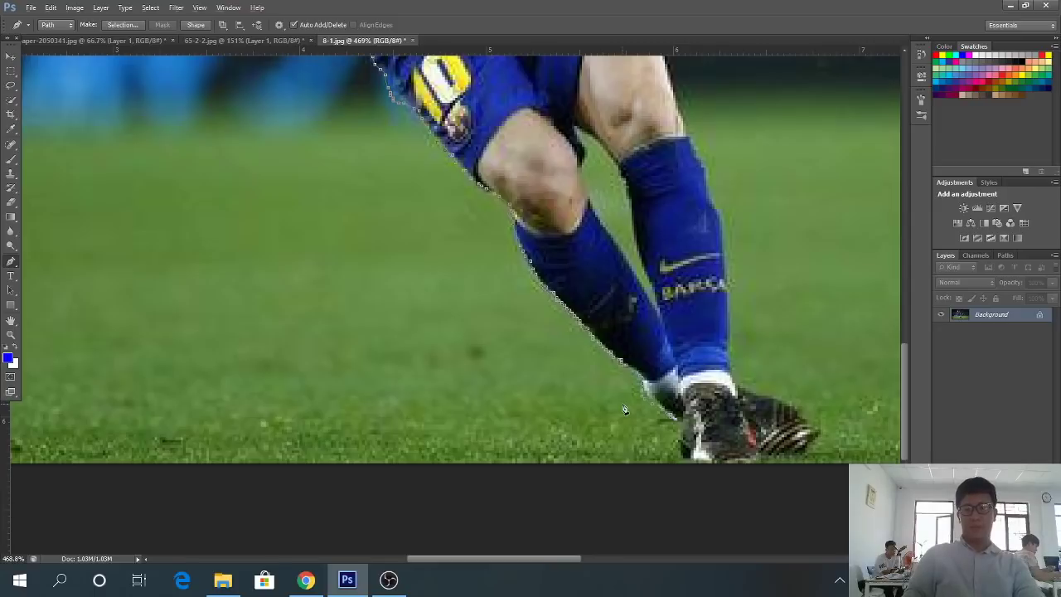
{"action": "scroll", "coordinate": [625, 409], "scroll_direction": "up", "scroll_amount": 5}
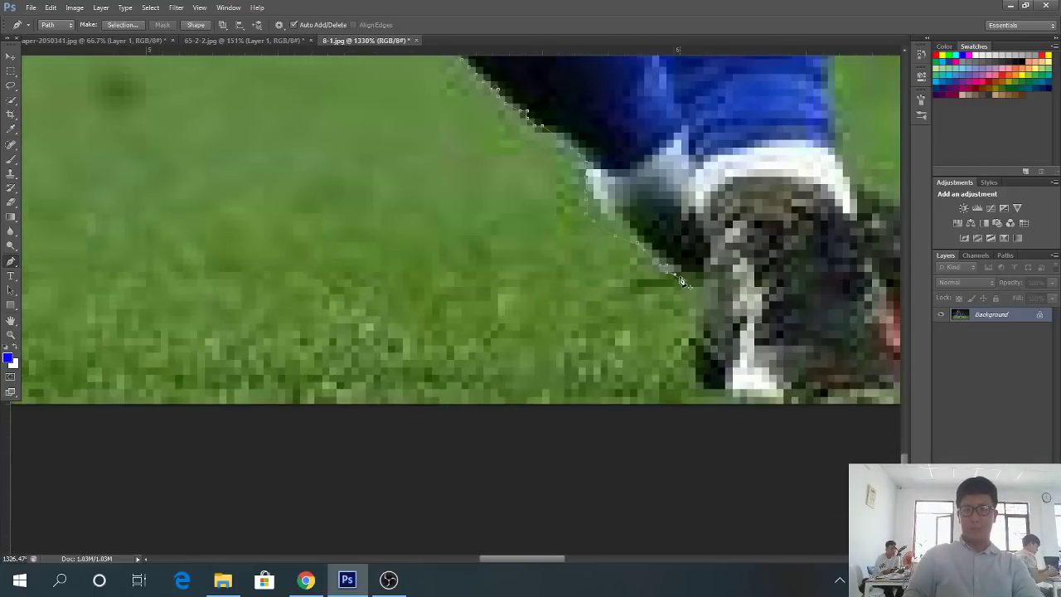
{"action": "mouse_move", "coordinate": [680, 280]}
{"action": "left_mouse_down"}
{"action": "mouse_move", "coordinate": [711, 290]}
{"action": "mouse_move", "coordinate": [696, 378]}
{"action": "mouse_move", "coordinate": [714, 396]}
{"action": "mouse_move", "coordinate": [793, 402]}
{"action": "mouse_move", "coordinate": [794, 386]}
{"action": "left_mouse_up"}
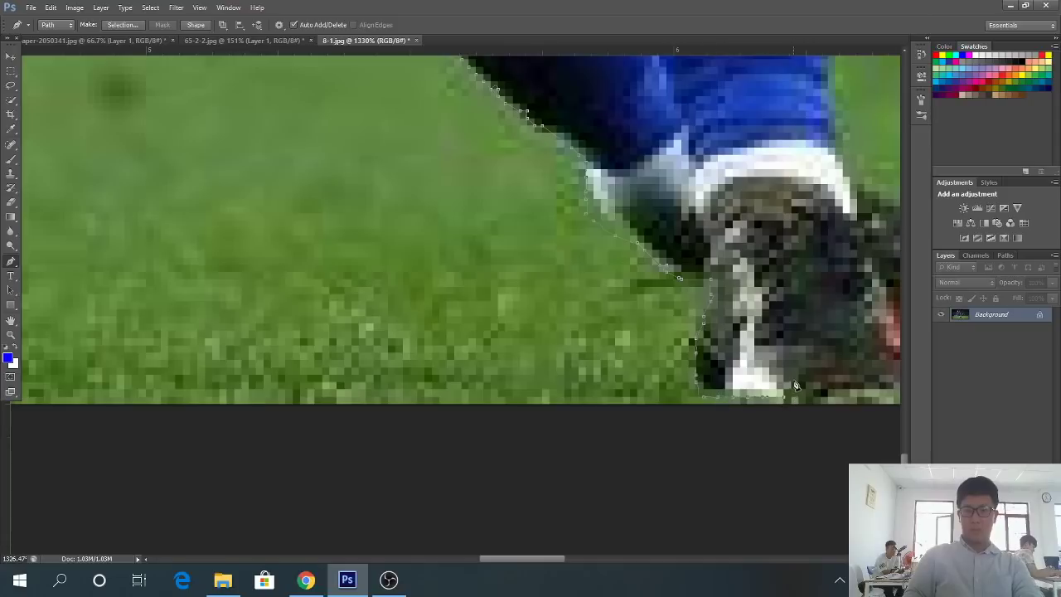
Extend the path along the soles of both boots and around the striped toe of the rear boot
{"action": "scroll", "coordinate": [794, 385], "scroll_direction": "down", "scroll_amount": 9}
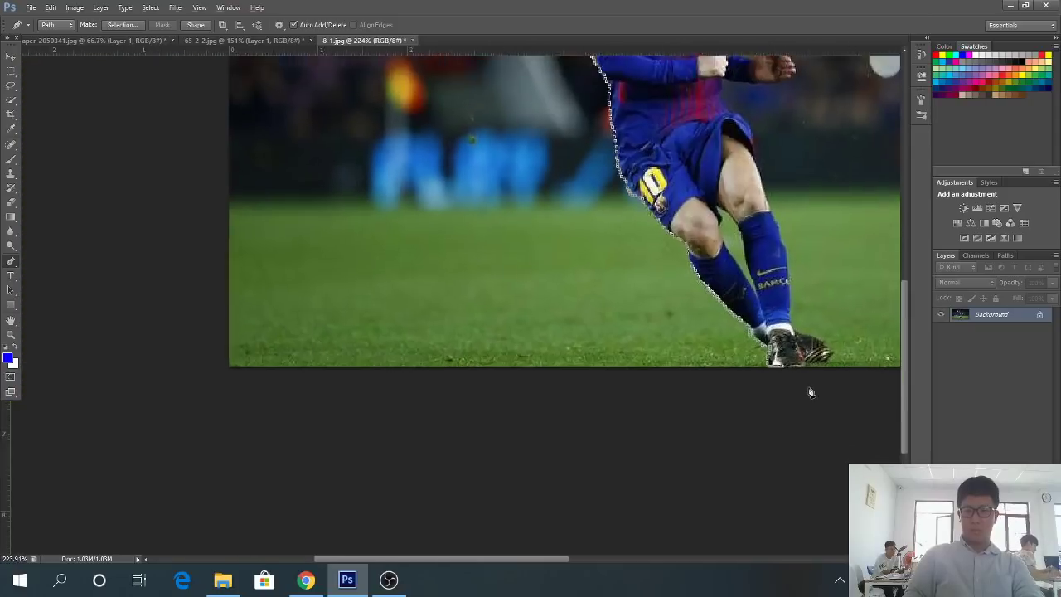
{"action": "scroll", "coordinate": [811, 393], "scroll_direction": "up", "scroll_amount": 6}
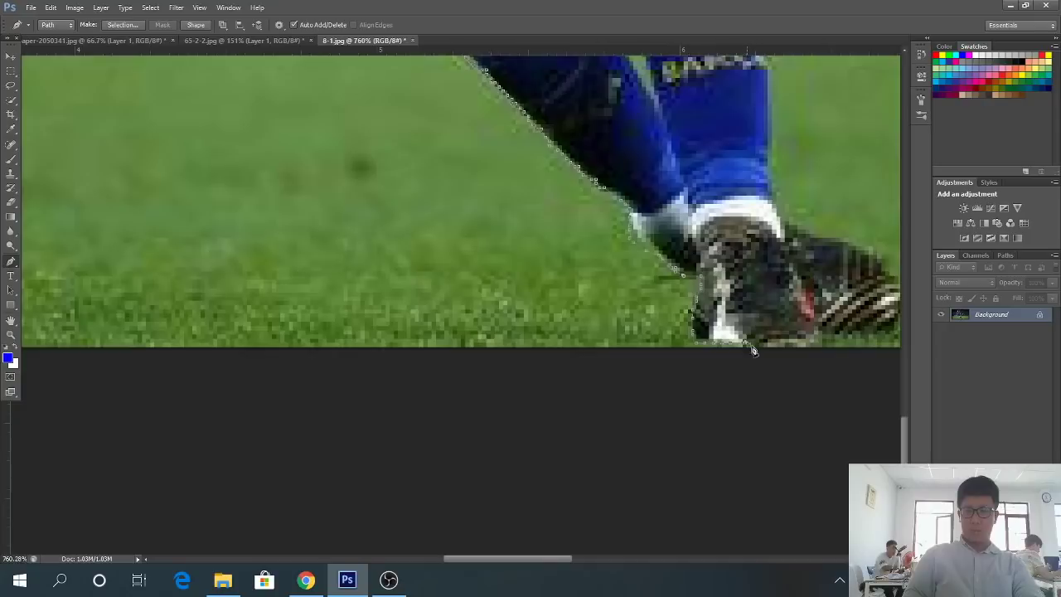
{"action": "left_click_drag", "start_coordinate": [753, 349], "coordinate": [825, 344]}
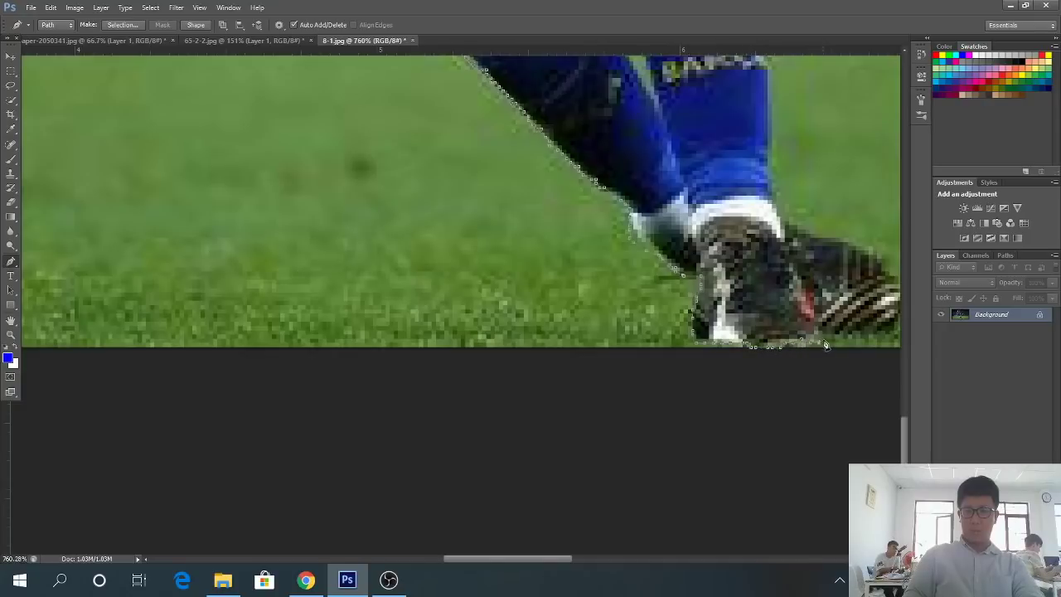
{"action": "scroll", "coordinate": [825, 344], "scroll_direction": "down", "scroll_amount": 8}
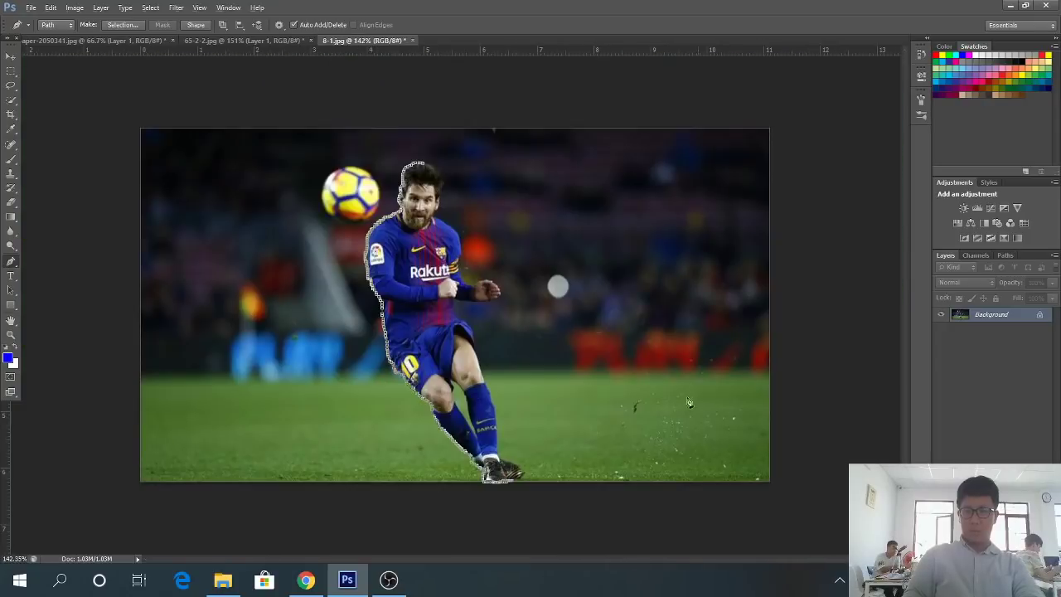
{"action": "scroll", "coordinate": [524, 489], "scroll_direction": "up", "scroll_amount": 7}
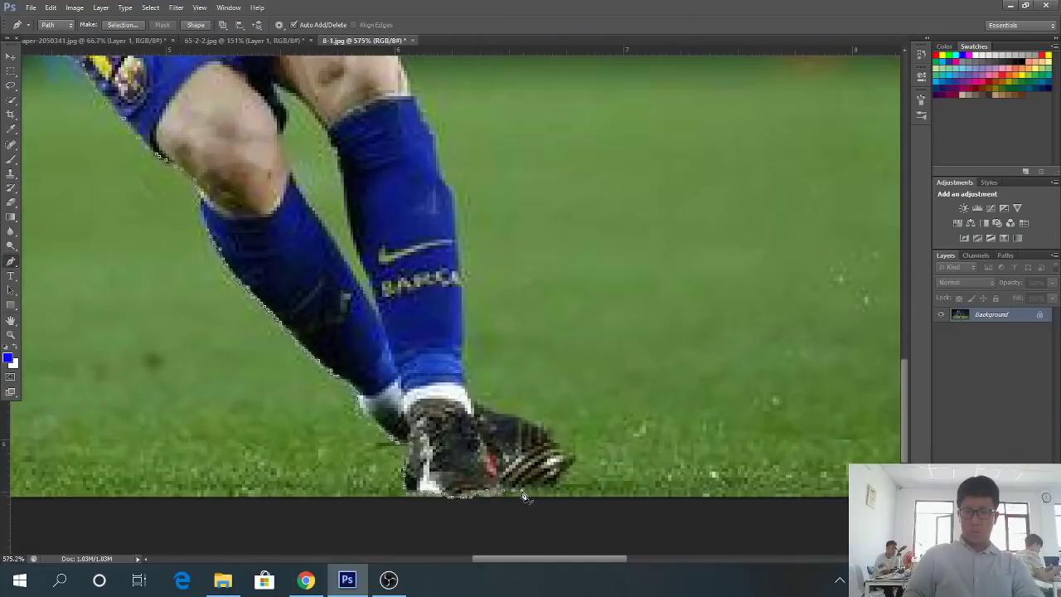
{"action": "mouse_move", "coordinate": [524, 495]}
{"action": "left_mouse_down"}
{"action": "mouse_move", "coordinate": [583, 458]}
{"action": "mouse_move", "coordinate": [543, 431]}
{"action": "left_mouse_up"}
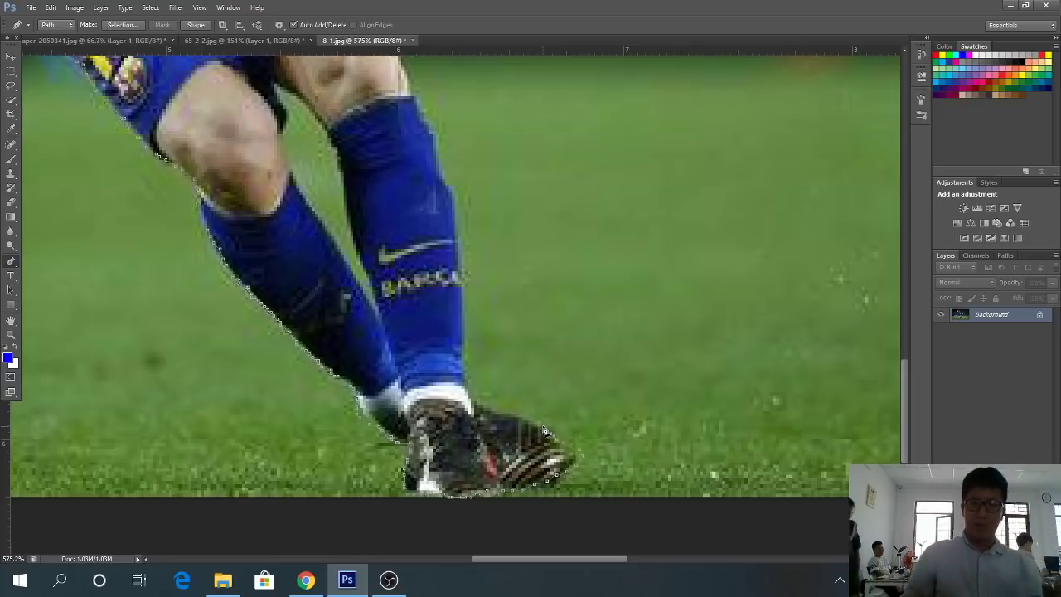
Trace the upper edge of the rear boot from its toe back to the white cuff of the standing leg's sock
{"action": "scroll", "coordinate": [545, 430], "scroll_direction": "up", "scroll_amount": 2}
{"action": "scroll", "coordinate": [473, 432], "scroll_direction": "down", "scroll_amount": 3}
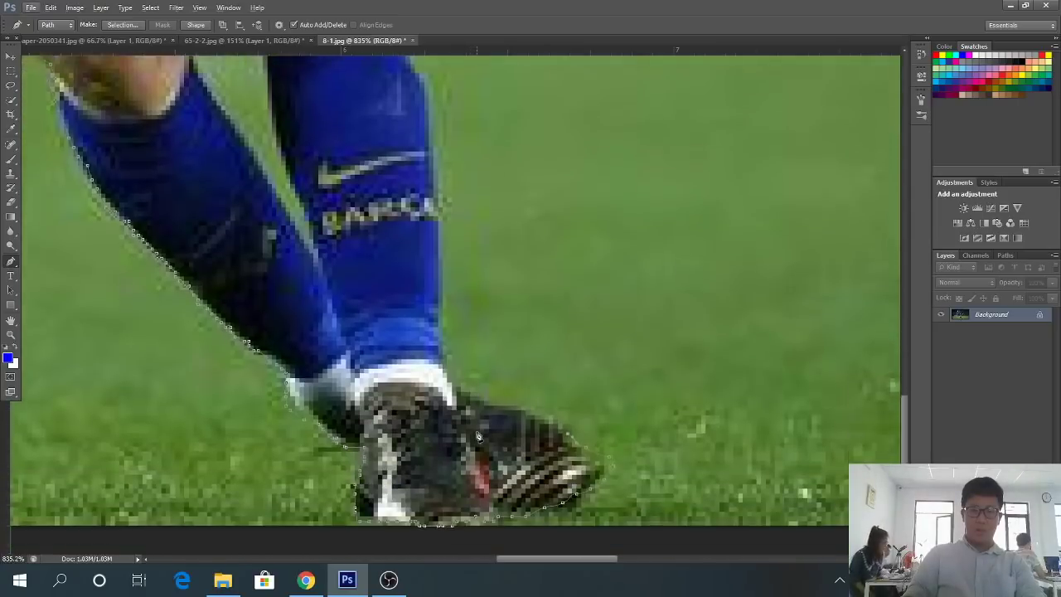
{"action": "scroll", "coordinate": [561, 474], "scroll_direction": "up", "scroll_amount": 2}
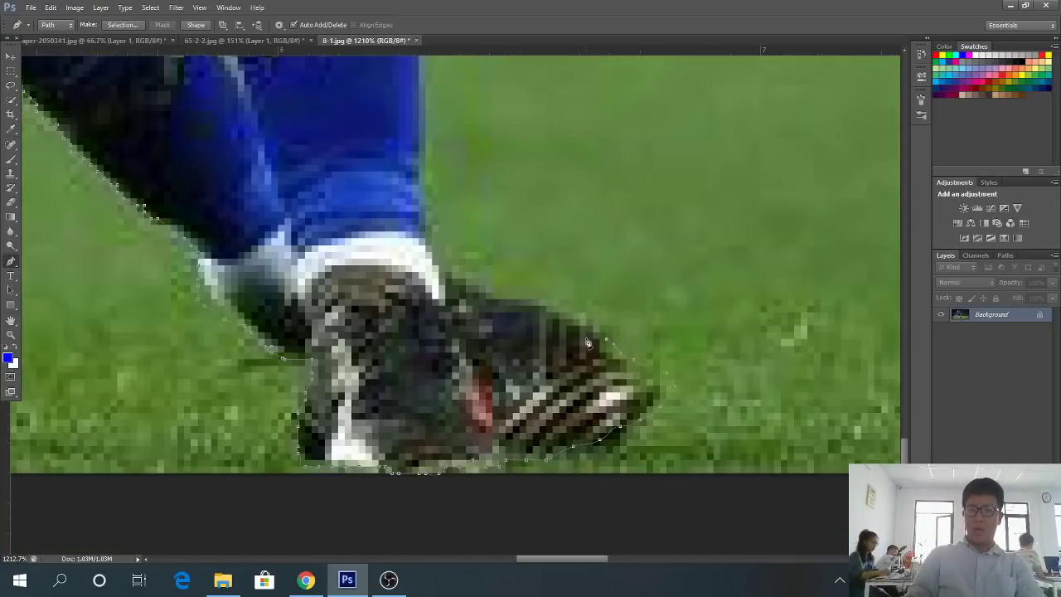
{"action": "left_click_drag", "start_coordinate": [577, 319], "coordinate": [488, 284]}
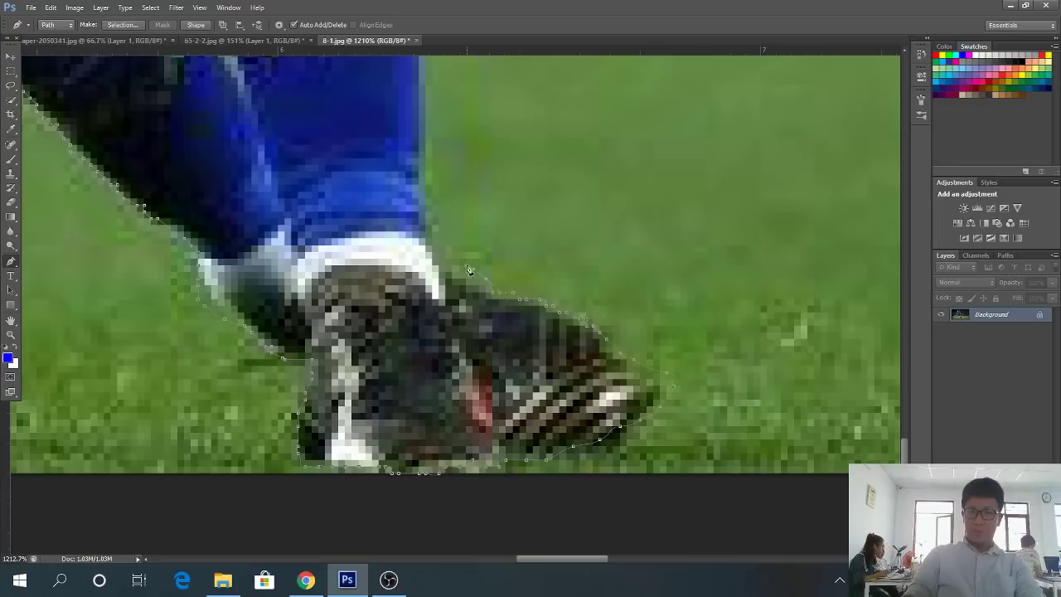
{"action": "scroll", "coordinate": [449, 246], "scroll_direction": "down", "scroll_amount": 2}
{"action": "scroll", "coordinate": [448, 245], "scroll_direction": "up", "scroll_amount": 3}
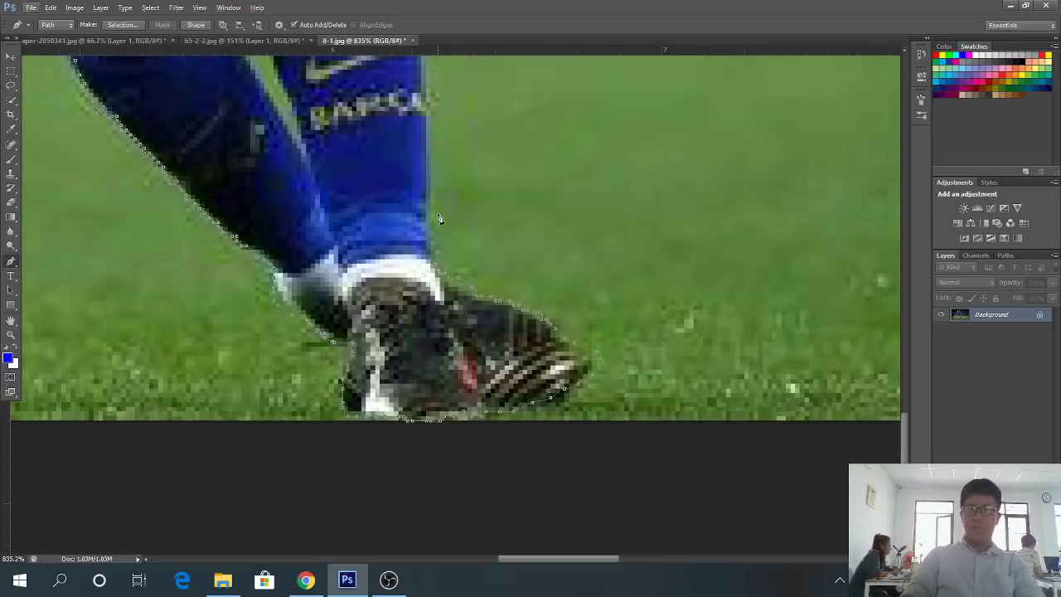
{"action": "scroll", "coordinate": [425, 214], "scroll_direction": "down", "scroll_amount": 6}
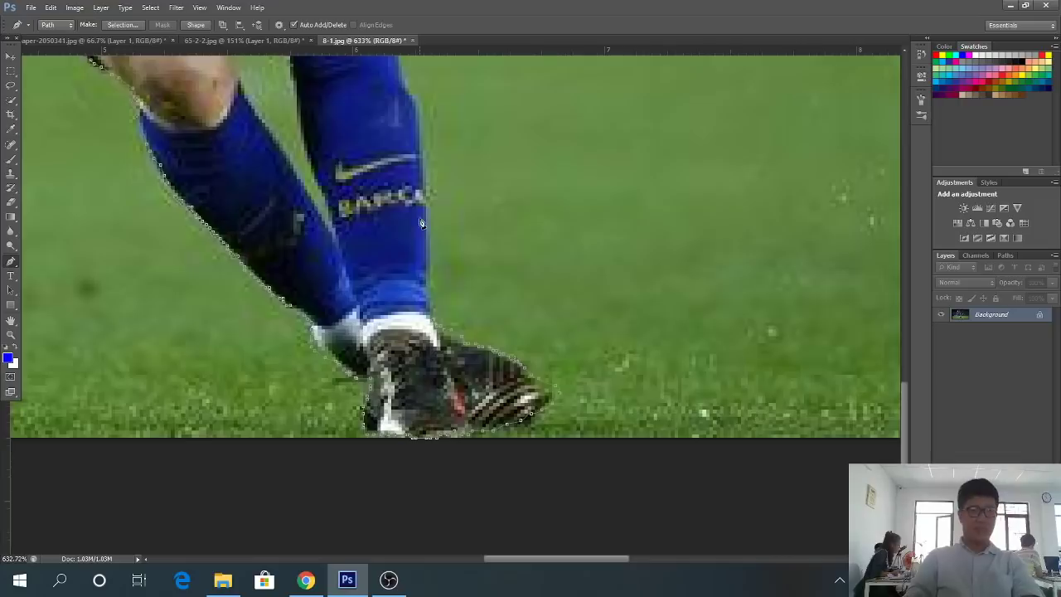
Trace the outer edge of the standing leg's blue sock from the white cuff up to just below its lettering
{"action": "scroll", "coordinate": [489, 317], "scroll_direction": "up", "scroll_amount": 3}
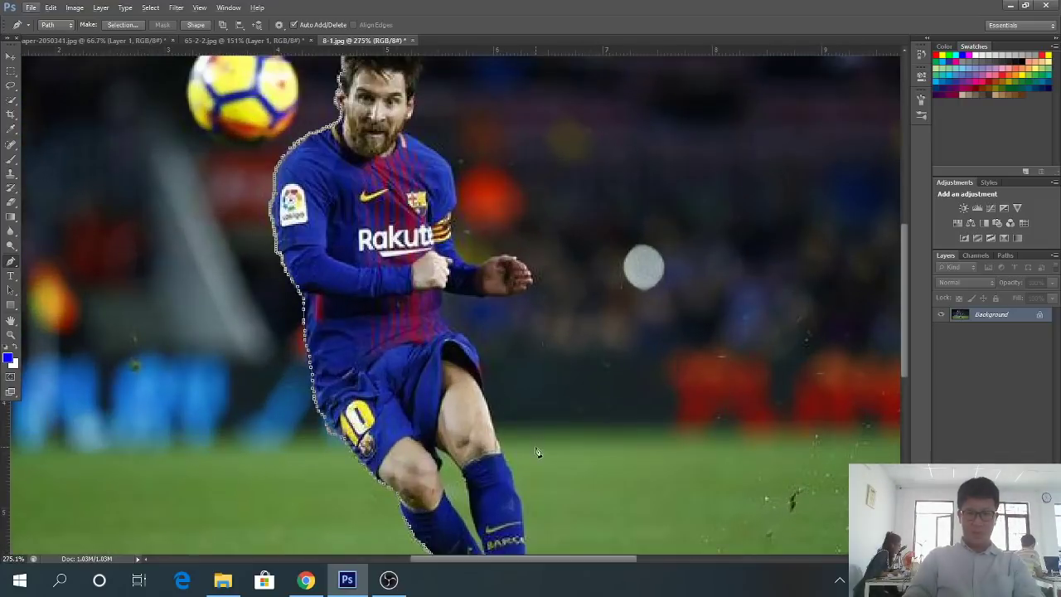
{"action": "scroll", "coordinate": [799, 333], "scroll_direction": "down", "scroll_amount": 3}
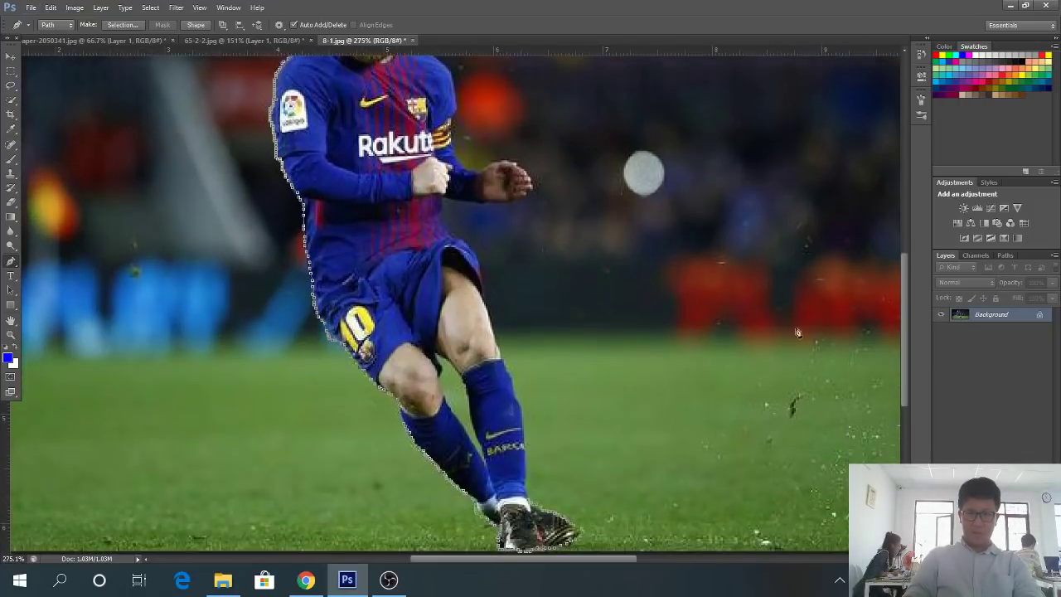
{"action": "scroll", "coordinate": [611, 386], "scroll_direction": "up", "scroll_amount": 2}
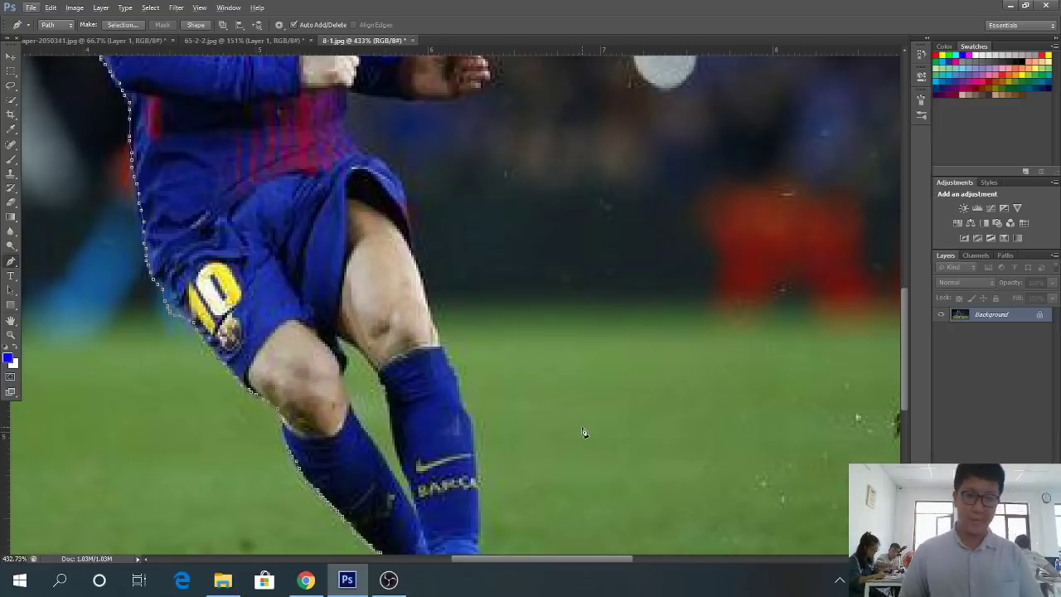
{"action": "scroll", "coordinate": [450, 315], "scroll_direction": "down", "scroll_amount": 3}
{"action": "scroll", "coordinate": [328, 464], "scroll_direction": "down", "scroll_amount": 5}
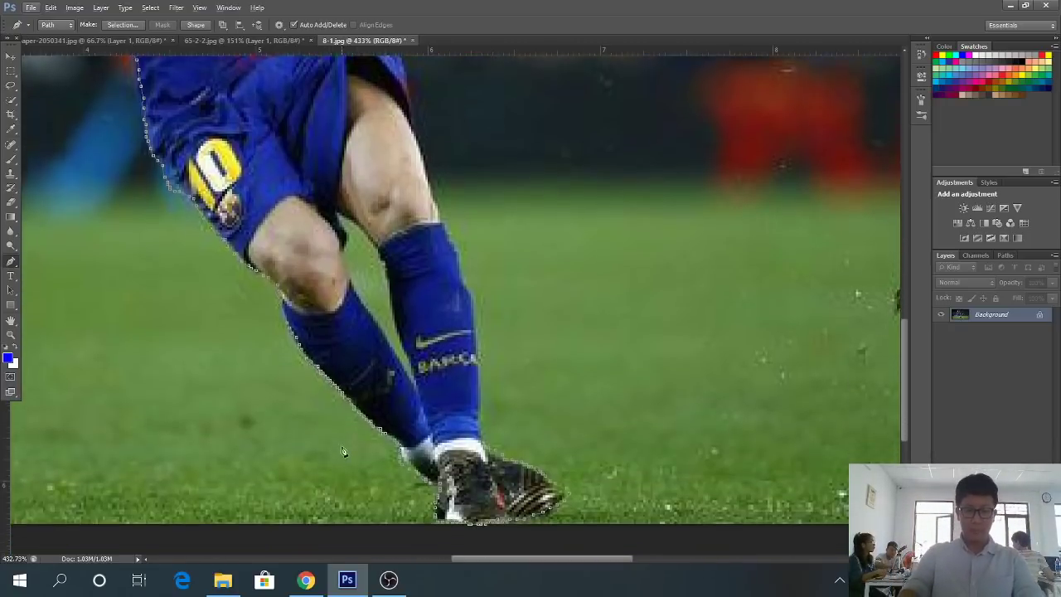
{"action": "scroll", "coordinate": [592, 486], "scroll_direction": "up", "scroll_amount": 2}
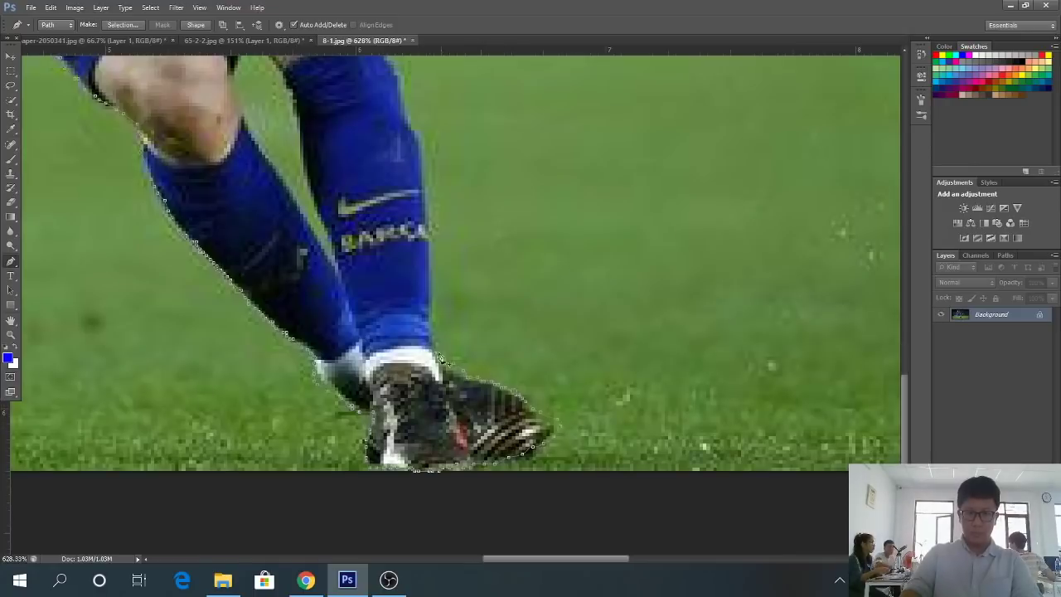
{"action": "left_click_drag", "start_coordinate": [435, 323], "coordinate": [432, 267]}
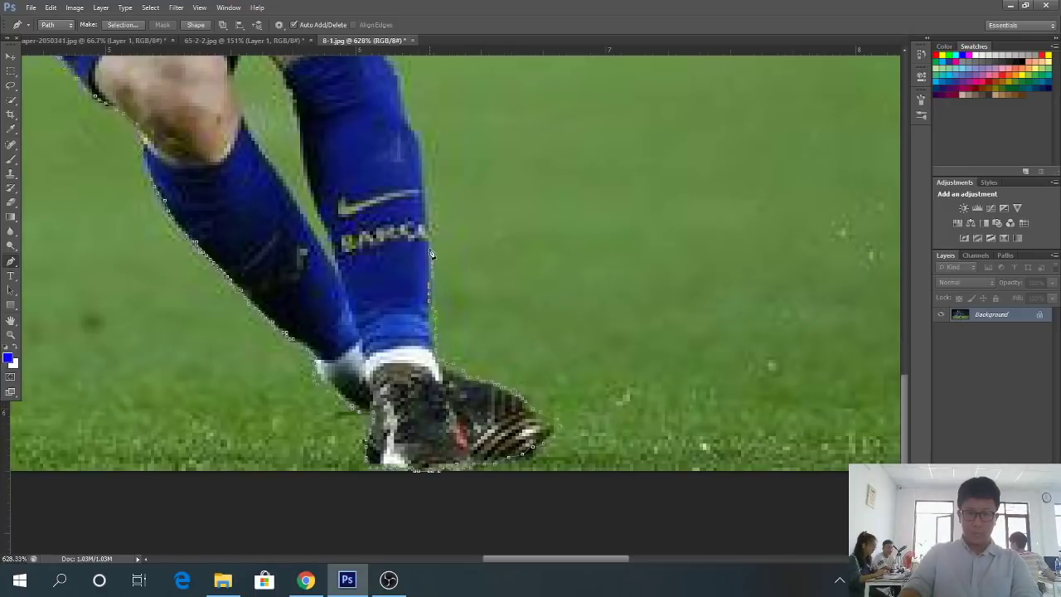
Continue the path up the outer edge of the sock, past the lettering and swoosh, to the bare knee
{"action": "scroll", "coordinate": [430, 264], "scroll_direction": "down", "scroll_amount": 2}
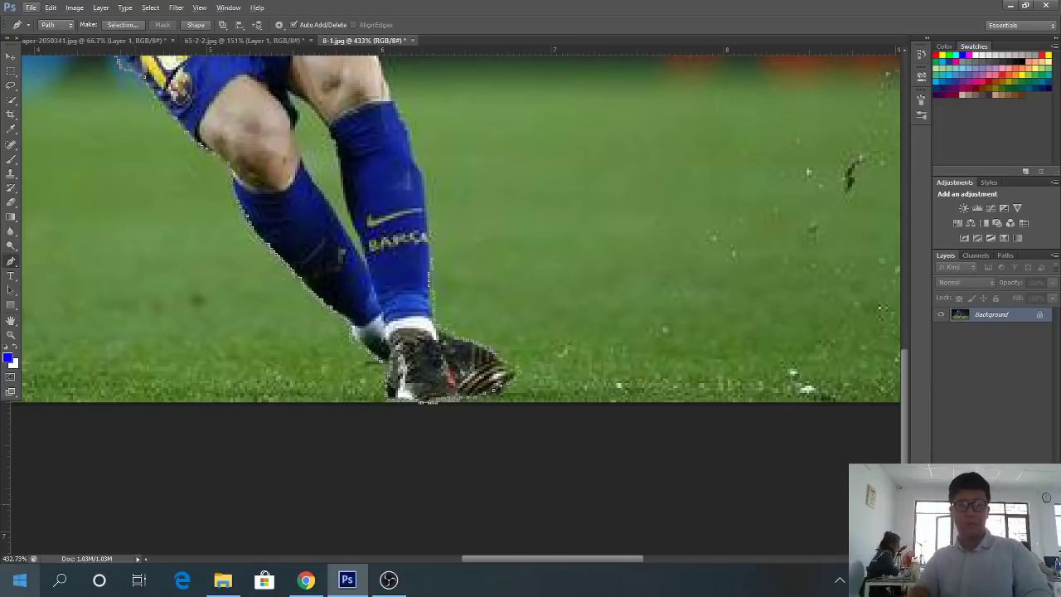
{"action": "scroll", "coordinate": [433, 278], "scroll_direction": "up", "scroll_amount": 3}
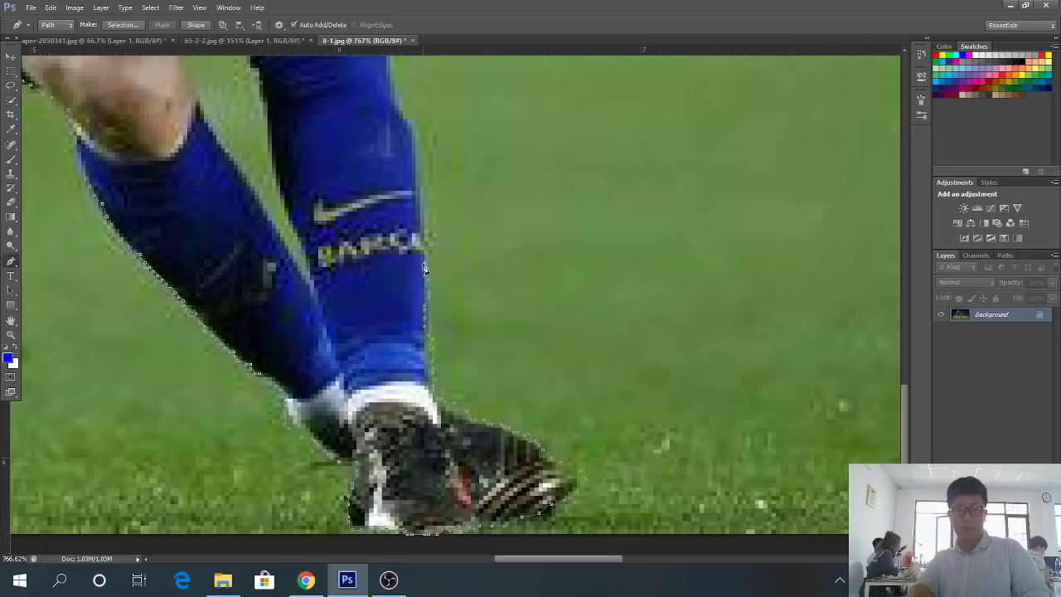
{"action": "scroll", "coordinate": [422, 198], "scroll_direction": "down", "scroll_amount": 2}
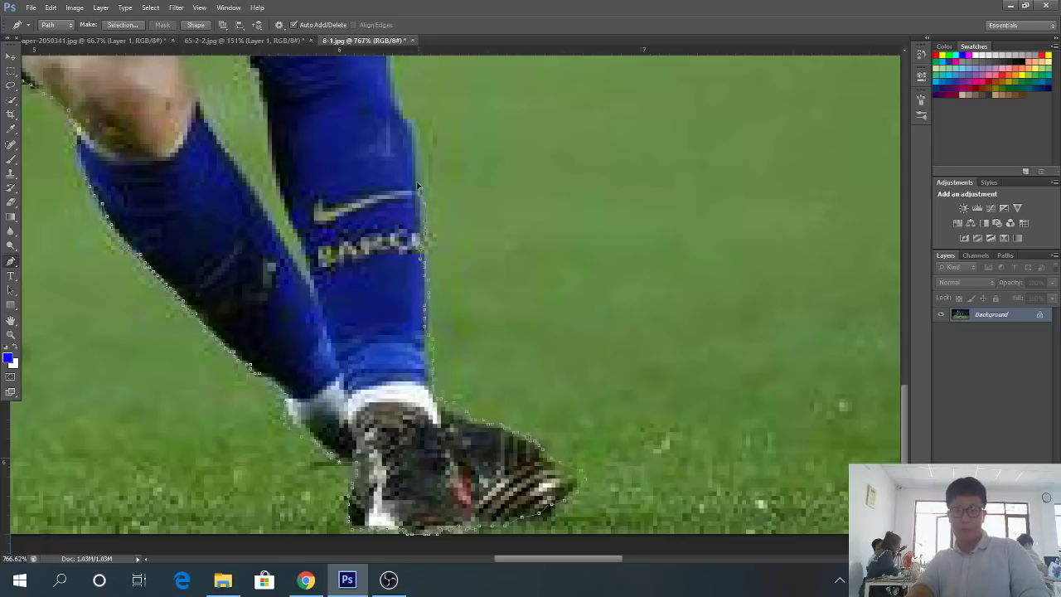
{"action": "scroll", "coordinate": [424, 174], "scroll_direction": "down", "scroll_amount": 3}
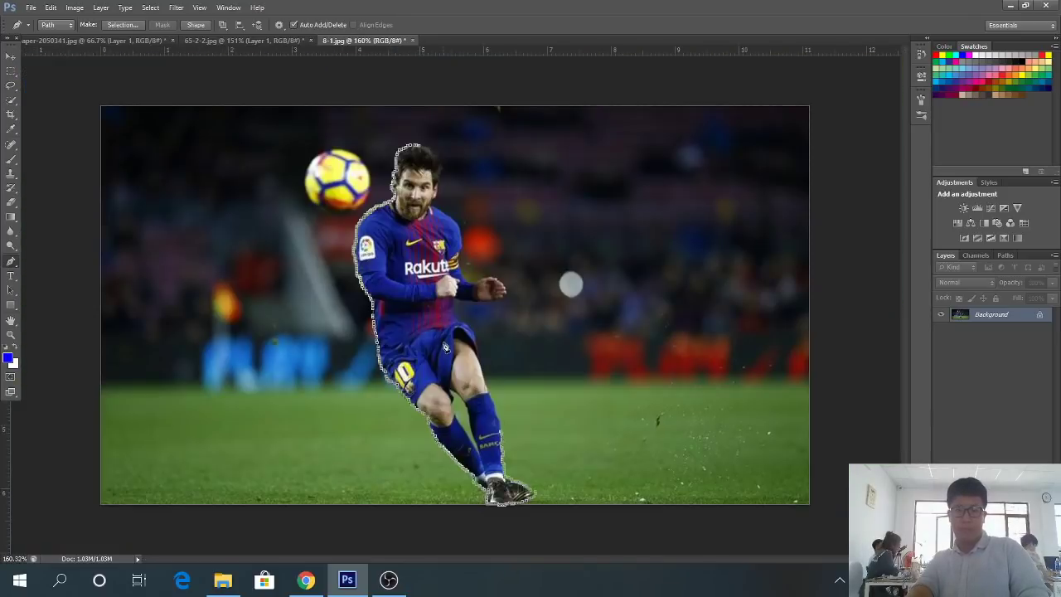
{"action": "scroll", "coordinate": [448, 349], "scroll_direction": "up", "scroll_amount": 3}
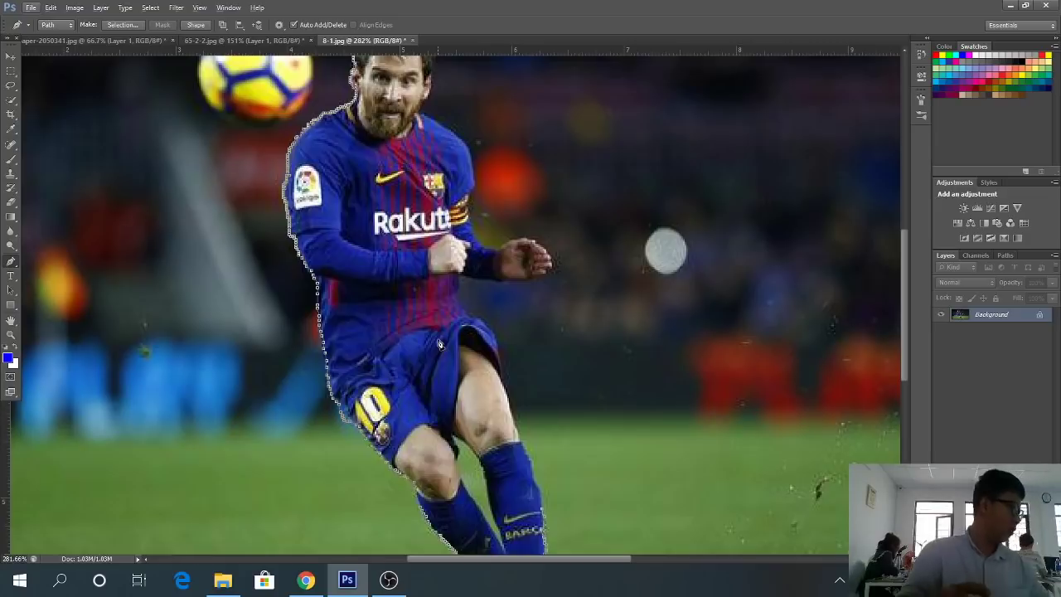
{"action": "scroll", "coordinate": [439, 344], "scroll_direction": "down", "scroll_amount": 3}
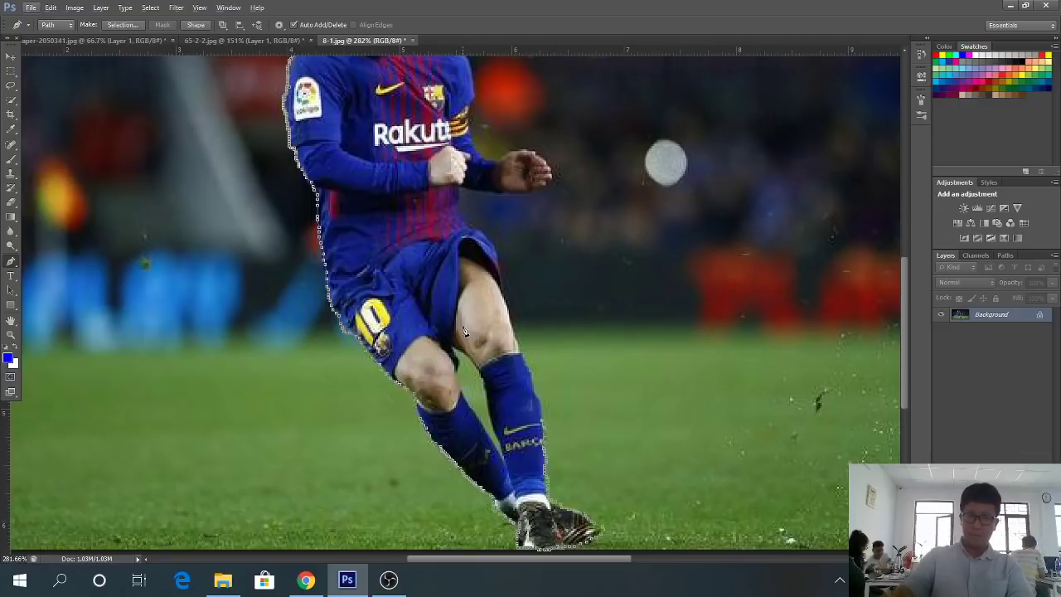
{"action": "scroll", "coordinate": [542, 395], "scroll_direction": "up", "scroll_amount": 3}
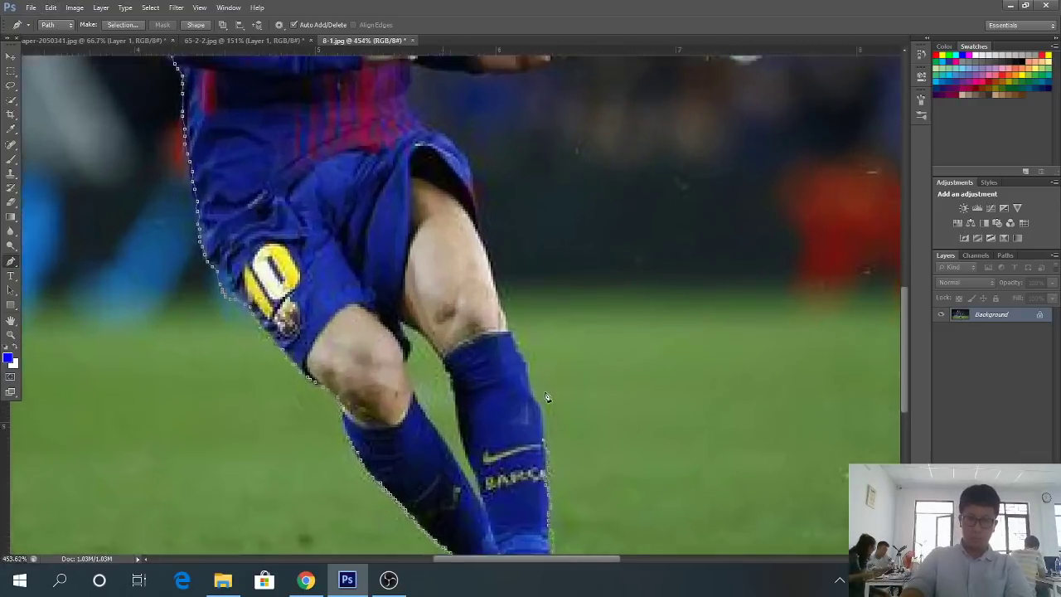
{"action": "scroll", "coordinate": [546, 397], "scroll_direction": "up", "scroll_amount": 3}
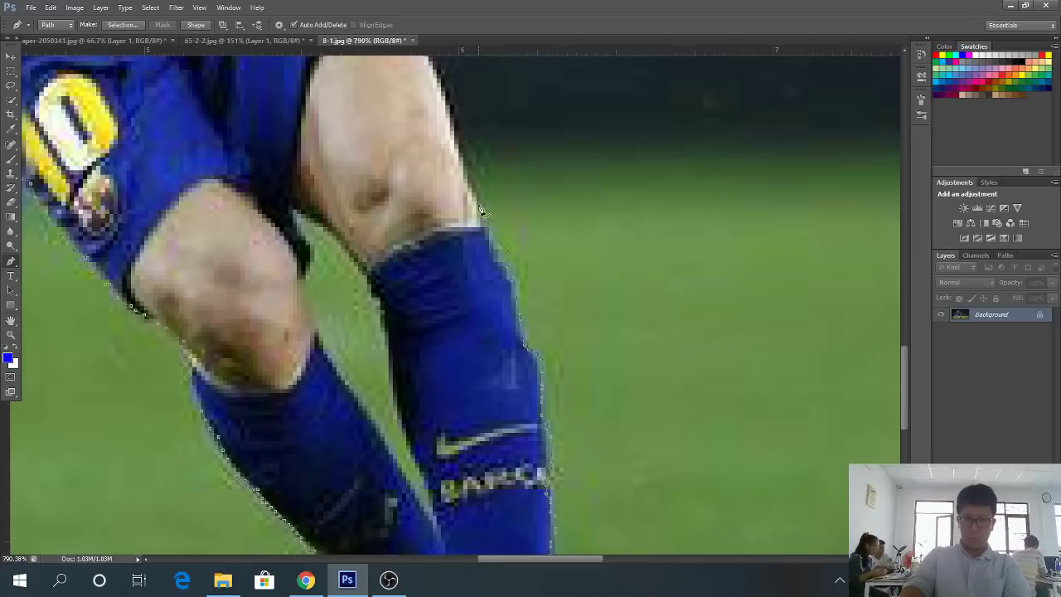
{"action": "scroll", "coordinate": [481, 210], "scroll_direction": "down", "scroll_amount": 10}
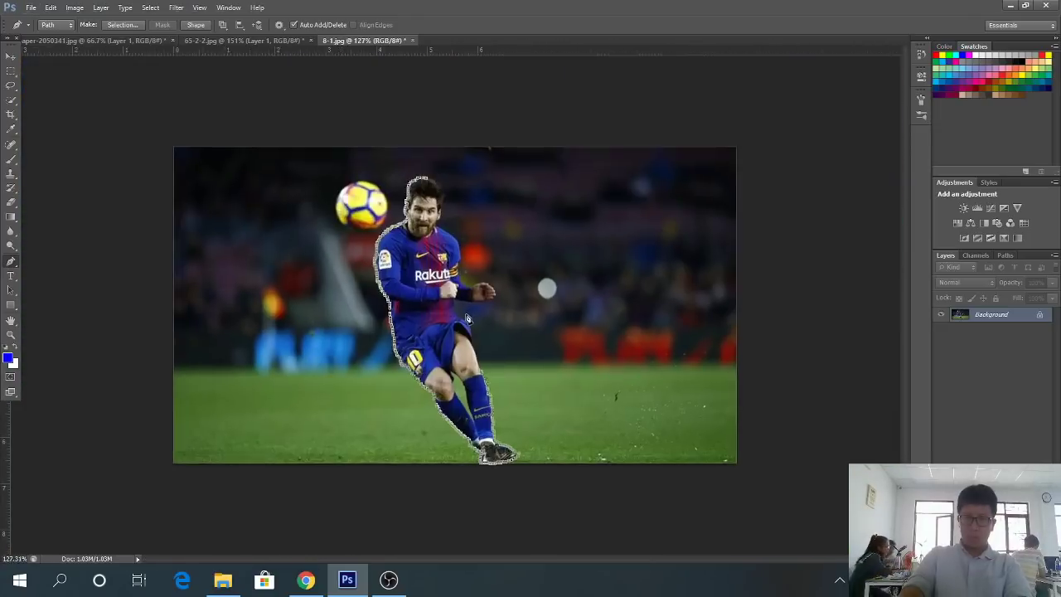
{"action": "scroll", "coordinate": [468, 319], "scroll_direction": "up", "scroll_amount": 3}
{"action": "left_click", "coordinate": [390, 580]}
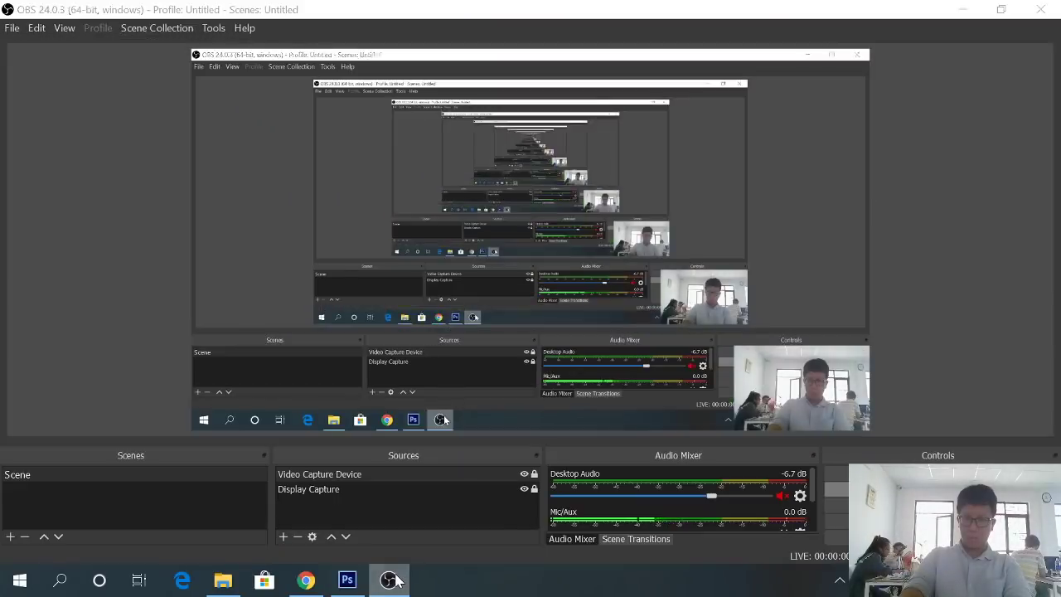
{"action": "left_click", "coordinate": [394, 579]}
Extend the path from the top of the sock along the outer edge of the knee to the lower thigh
{"action": "scroll", "coordinate": [524, 404], "scroll_direction": "up", "scroll_amount": 2}
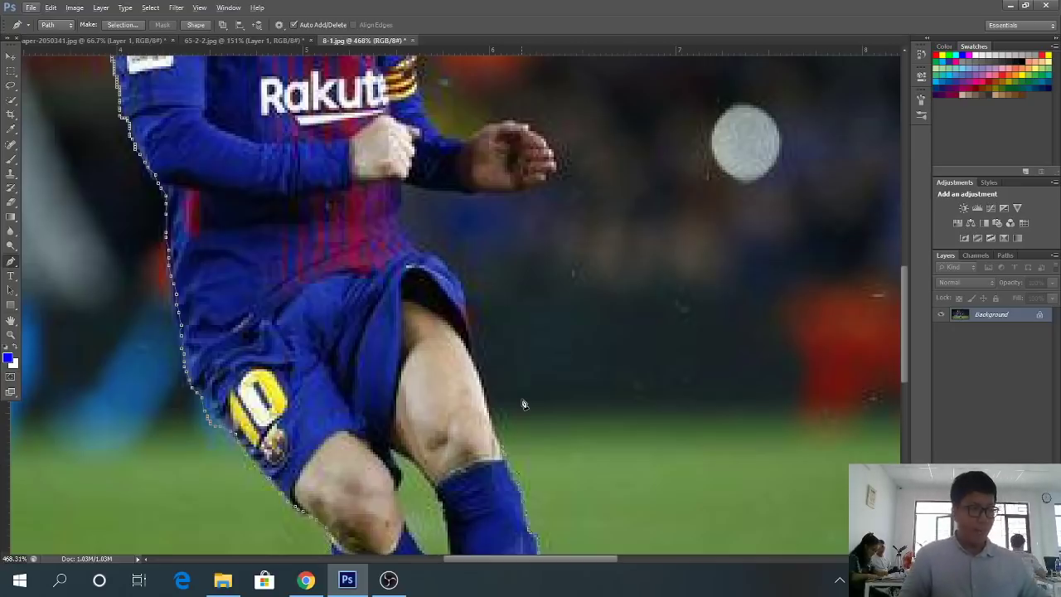
{"action": "scroll", "coordinate": [448, 311], "scroll_direction": "up", "scroll_amount": 5}
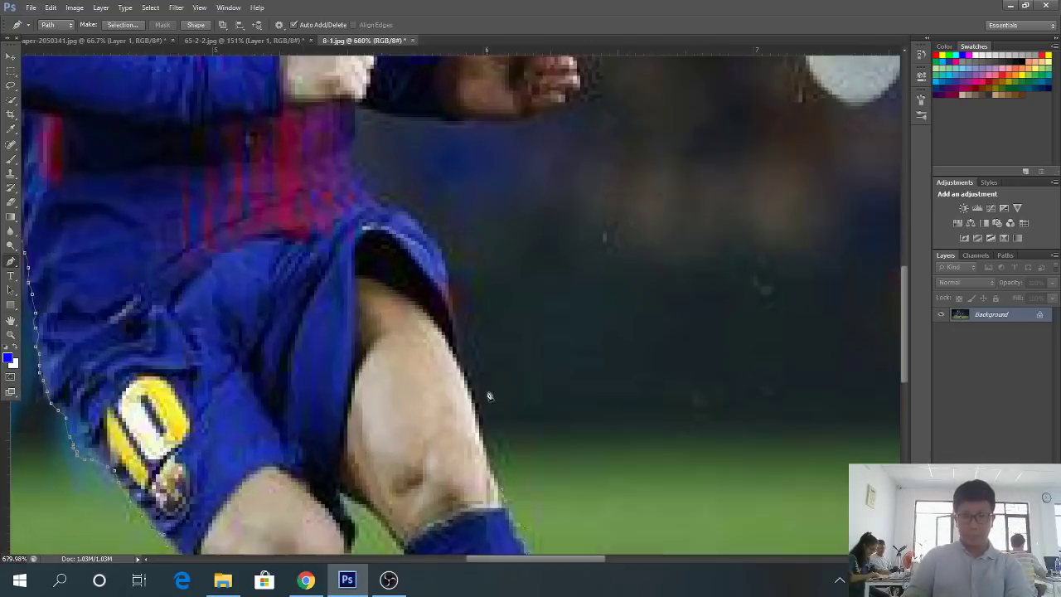
{"action": "scroll", "coordinate": [511, 462], "scroll_direction": "up", "scroll_amount": 2}
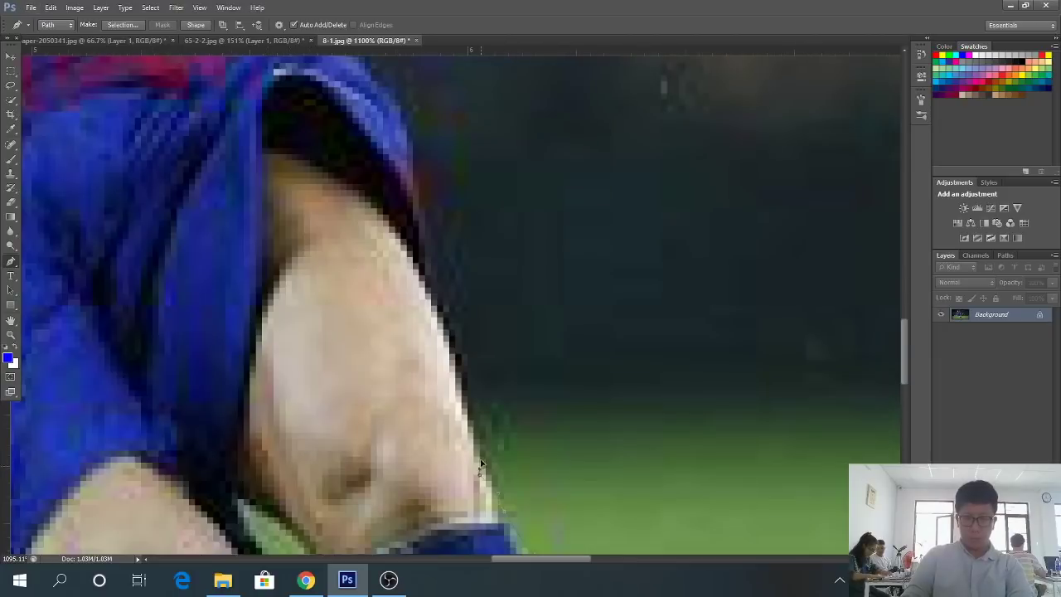
{"action": "mouse_move", "coordinate": [479, 426]}
{"action": "left_mouse_down"}
{"action": "mouse_move", "coordinate": [460, 356]}
{"action": "mouse_move", "coordinate": [443, 364]}
{"action": "left_mouse_up"}
{"action": "scroll", "coordinate": [444, 369], "scroll_direction": "down", "scroll_amount": 10}
{"action": "scroll", "coordinate": [443, 373], "scroll_direction": "up", "scroll_amount": 3}
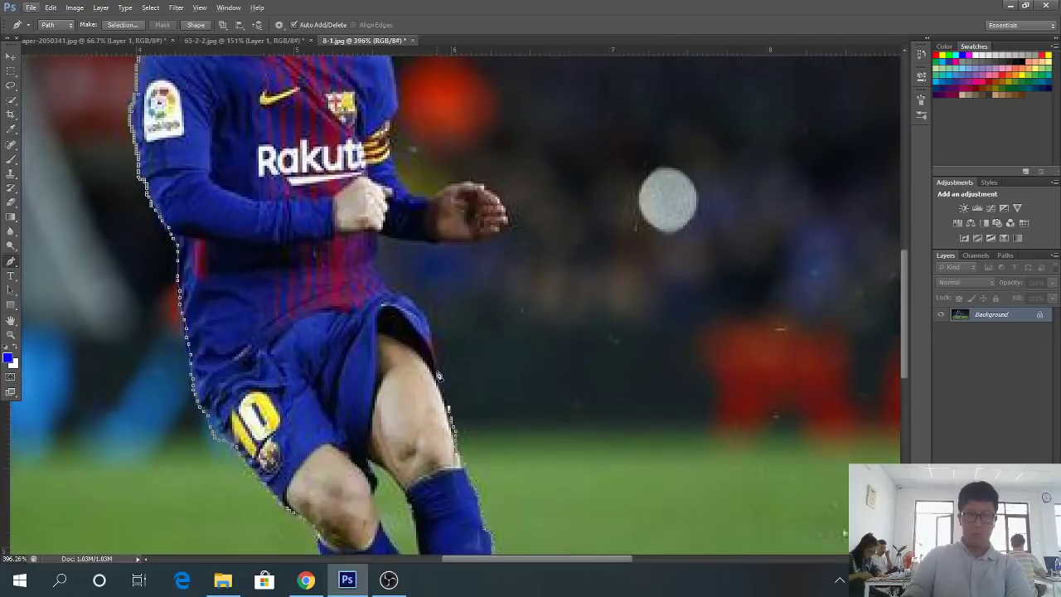
Add closely spaced anchor points along the outer thigh up to the lower hem of the shorts
{"action": "scroll", "coordinate": [445, 398], "scroll_direction": "up", "scroll_amount": 5}
{"action": "scroll", "coordinate": [444, 401], "scroll_direction": "down", "scroll_amount": 2}
{"action": "scroll", "coordinate": [452, 427], "scroll_direction": "up", "scroll_amount": 3}
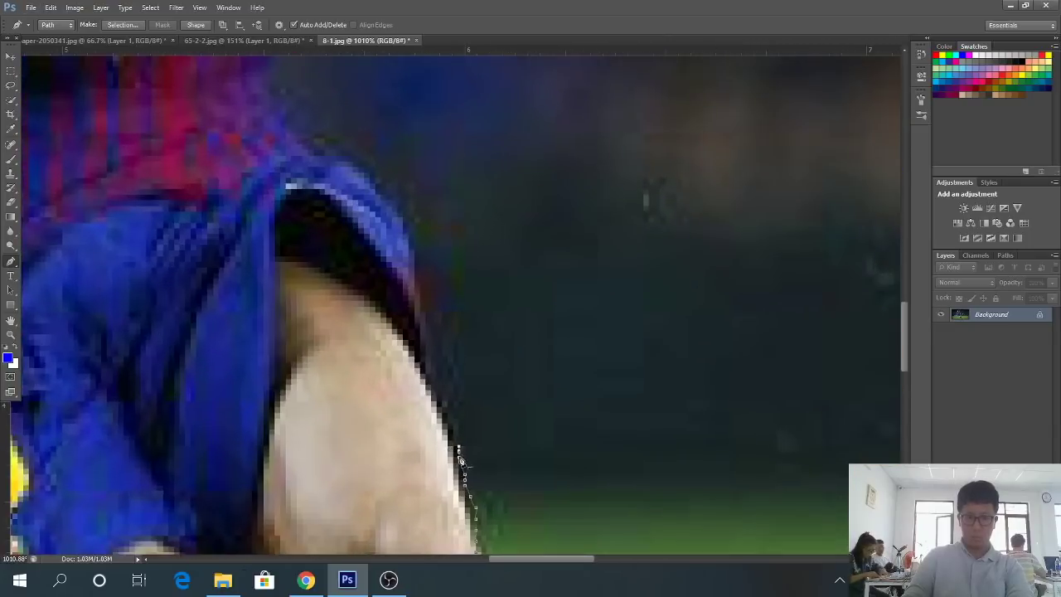
{"action": "left_click", "coordinate": [448, 419]}
{"action": "left_click", "coordinate": [444, 402]}
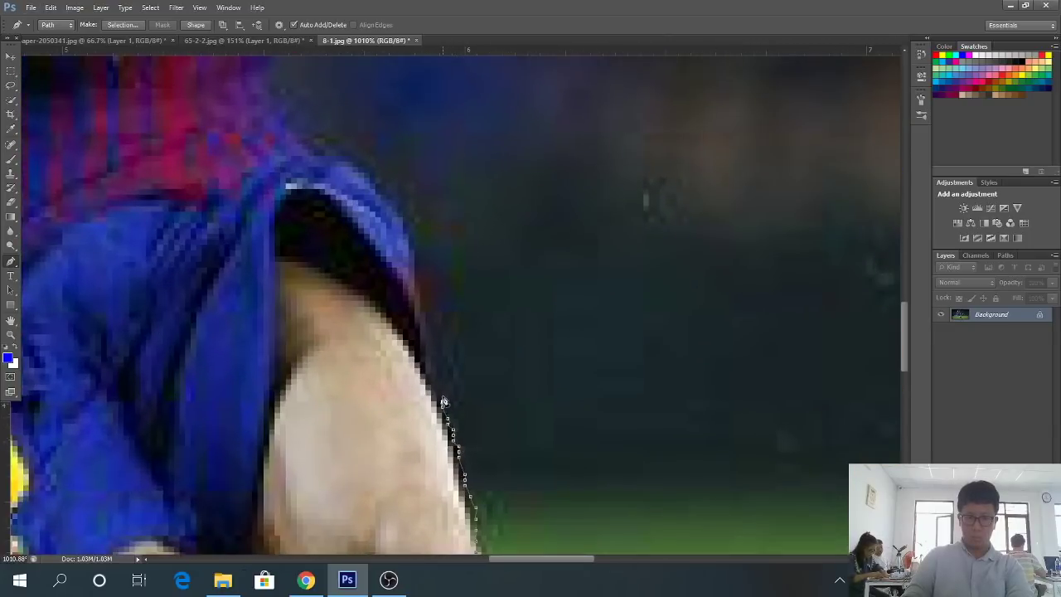
{"action": "left_click", "coordinate": [437, 386]}
{"action": "left_click", "coordinate": [431, 370]}
{"action": "left_click", "coordinate": [429, 355]}
{"action": "left_click", "coordinate": [427, 339]}
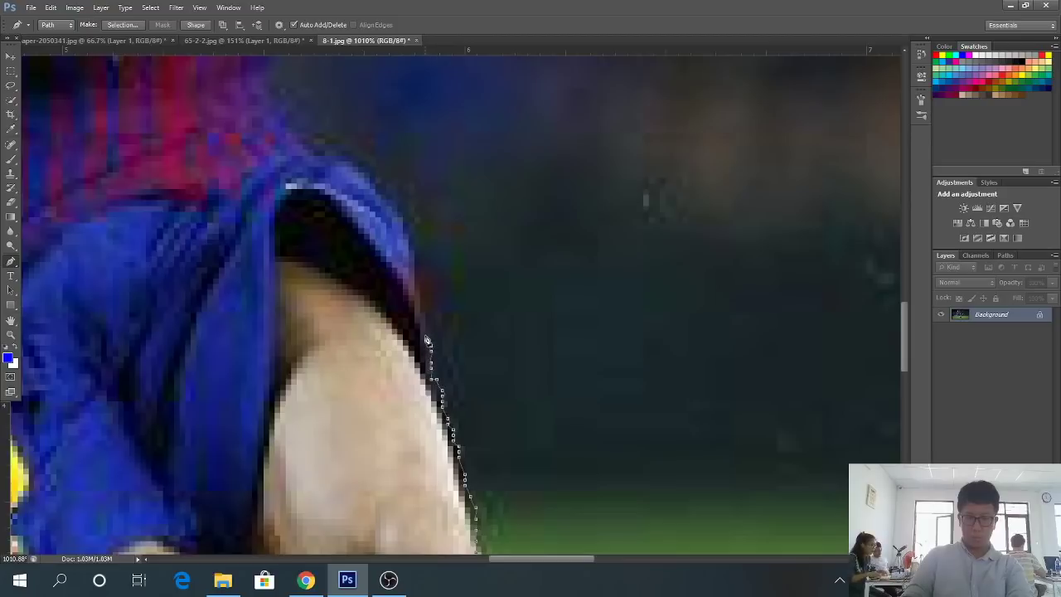
{"action": "left_click", "coordinate": [424, 324]}
{"action": "left_click", "coordinate": [421, 308]}
{"action": "left_click", "coordinate": [420, 292]}
Trace the curved outer edge of the shorts' leg opening from its hem upward
{"action": "scroll", "coordinate": [422, 250], "scroll_direction": "down", "scroll_amount": 5}
{"action": "scroll", "coordinate": [422, 250], "scroll_direction": "down", "scroll_amount": 2}
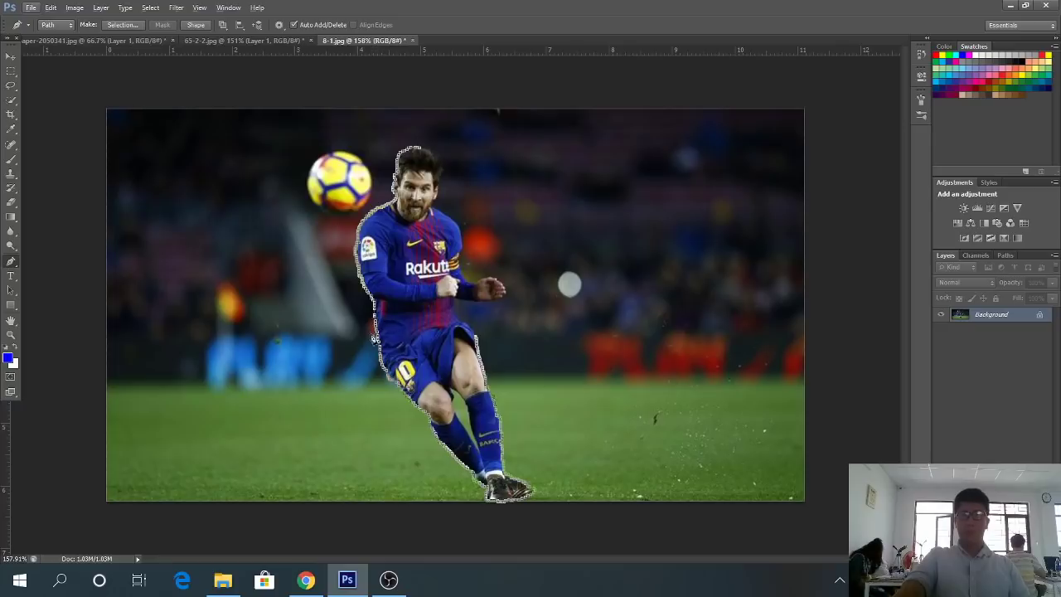
{"action": "scroll", "coordinate": [543, 289], "scroll_direction": "up", "scroll_amount": 3}
{"action": "scroll", "coordinate": [397, 336], "scroll_direction": "up", "scroll_amount": 8}
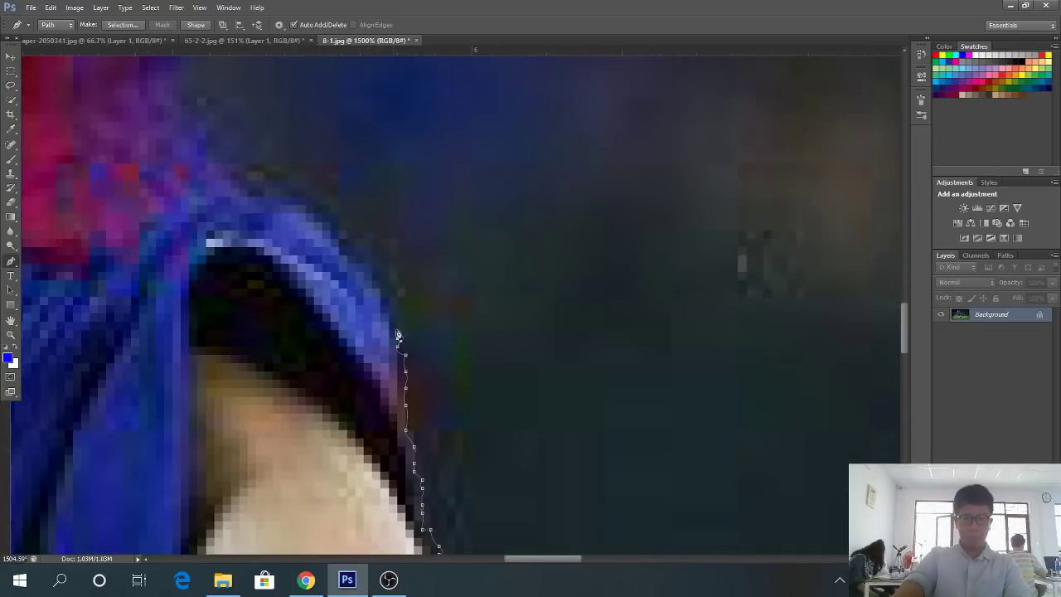
{"action": "mouse_move", "coordinate": [398, 335]}
{"action": "left_mouse_down"}
{"action": "mouse_move", "coordinate": [378, 280]}
{"action": "mouse_move", "coordinate": [328, 226]}
{"action": "left_mouse_up"}
Continue the path over the top of the shorts and up the side of the jersey to below the fist
{"action": "scroll", "coordinate": [328, 226], "scroll_direction": "down", "scroll_amount": 10}
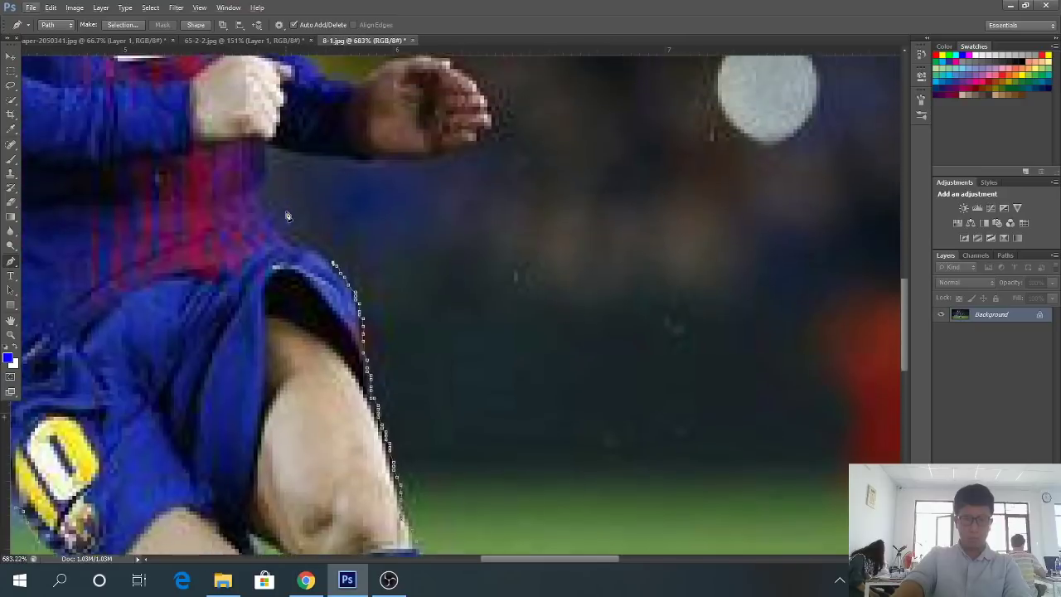
{"action": "scroll", "coordinate": [317, 278], "scroll_direction": "up", "scroll_amount": 8}
{"action": "mouse_move", "coordinate": [318, 279]}
{"action": "left_mouse_down"}
{"action": "mouse_move", "coordinate": [260, 242]}
{"action": "mouse_move", "coordinate": [253, 151]}
{"action": "left_mouse_up"}
{"action": "scroll", "coordinate": [253, 152], "scroll_direction": "down", "scroll_amount": 10}
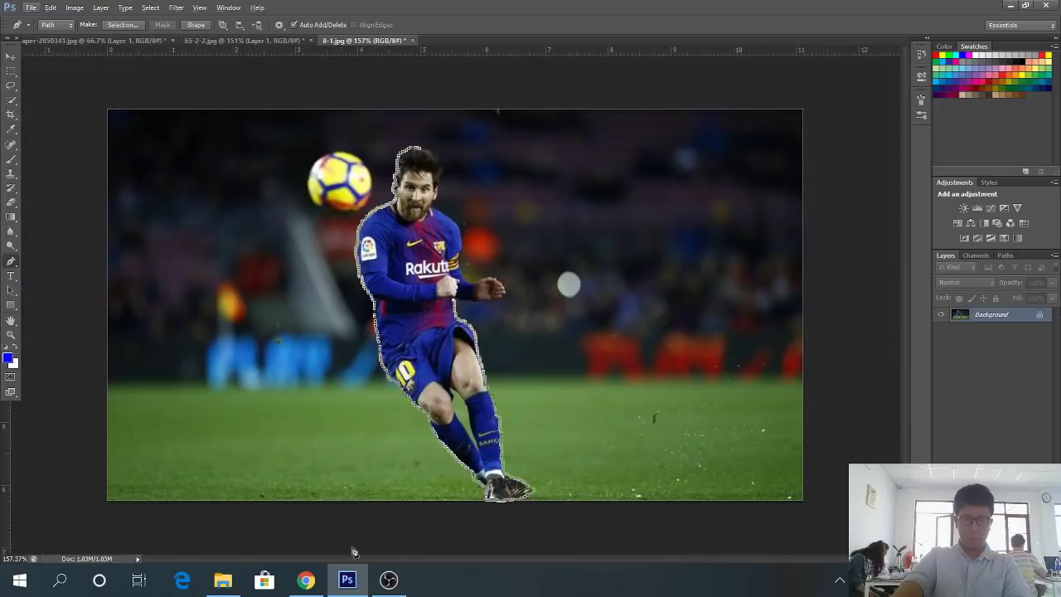
{"action": "left_click", "coordinate": [389, 579]}
{"action": "left_click", "coordinate": [389, 579]}
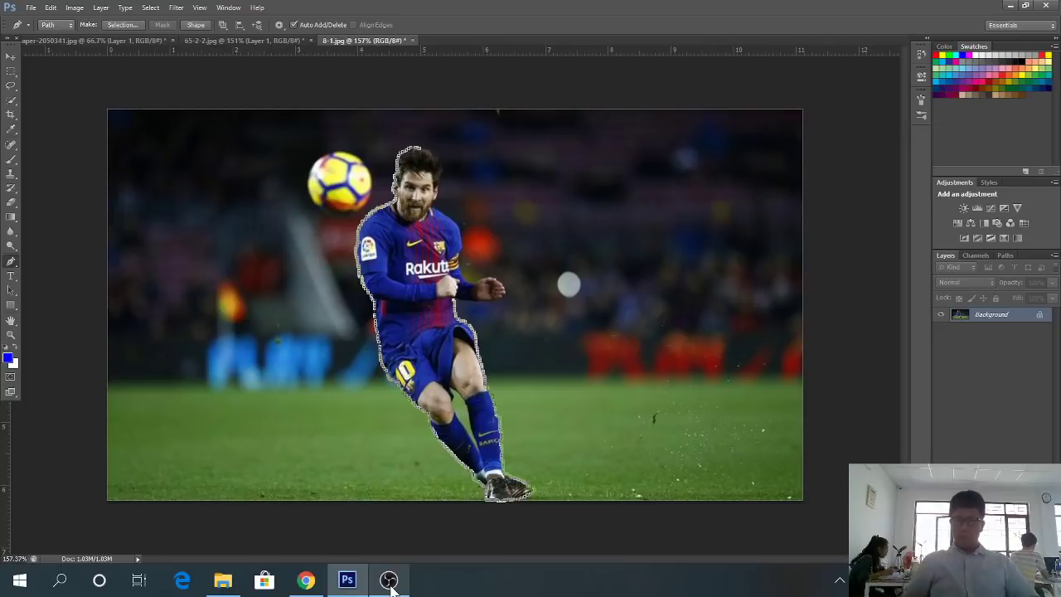
Trace the underside of the far forearm and continue the path around the fingertips of the open hand
{"action": "scroll", "coordinate": [485, 285], "scroll_direction": "up", "scroll_amount": 3}
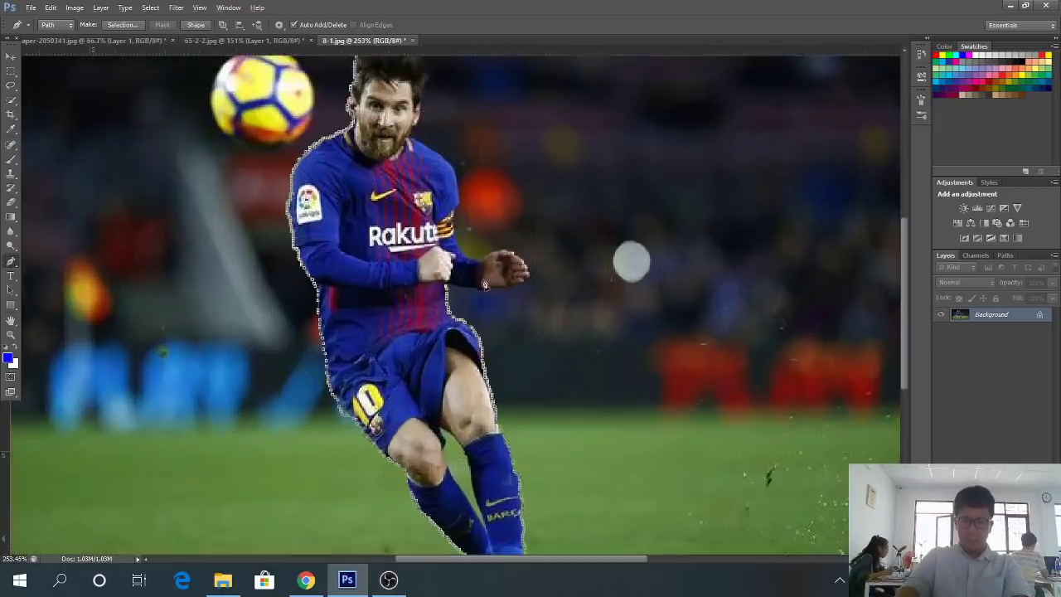
{"action": "scroll", "coordinate": [484, 285], "scroll_direction": "up", "scroll_amount": 2}
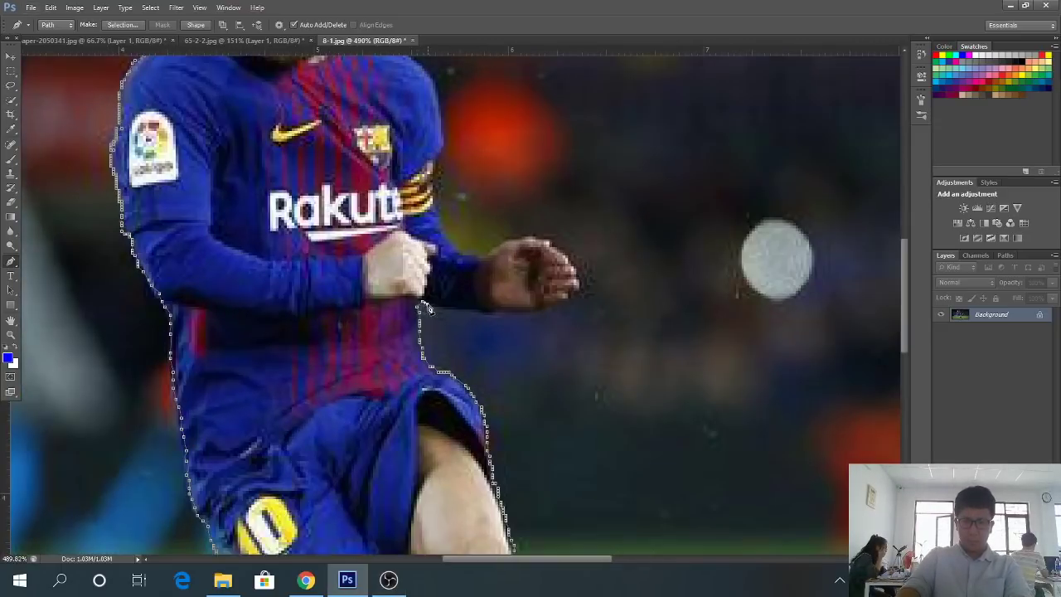
{"action": "mouse_move", "coordinate": [428, 309]}
{"action": "left_mouse_down"}
{"action": "mouse_move", "coordinate": [523, 315]}
{"action": "mouse_move", "coordinate": [562, 306]}
{"action": "mouse_move", "coordinate": [583, 290]}
{"action": "mouse_move", "coordinate": [566, 255]}
{"action": "left_mouse_up"}
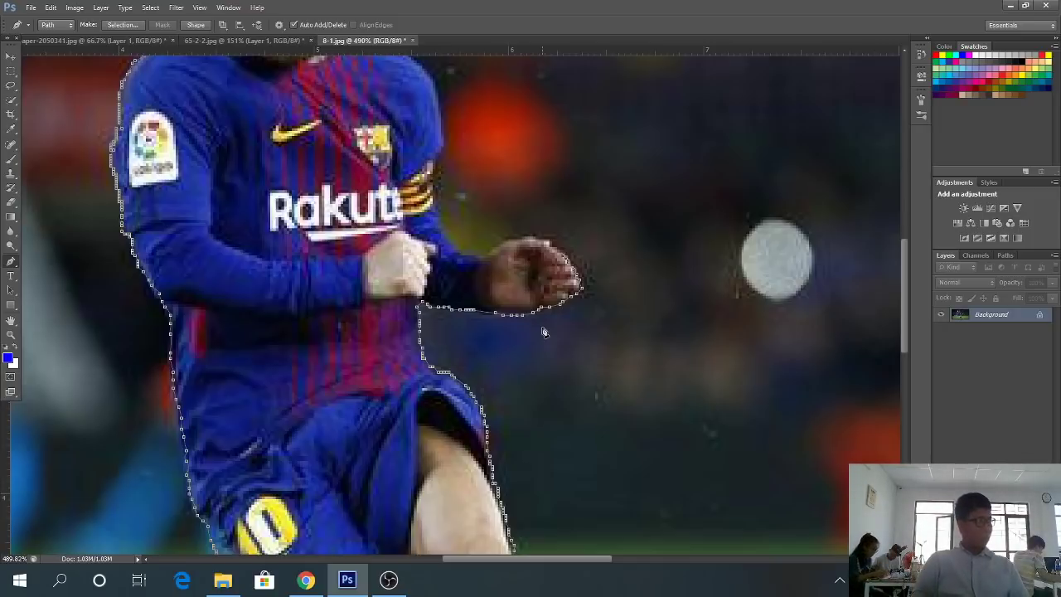
{"action": "key", "text": "ctrl+0"}
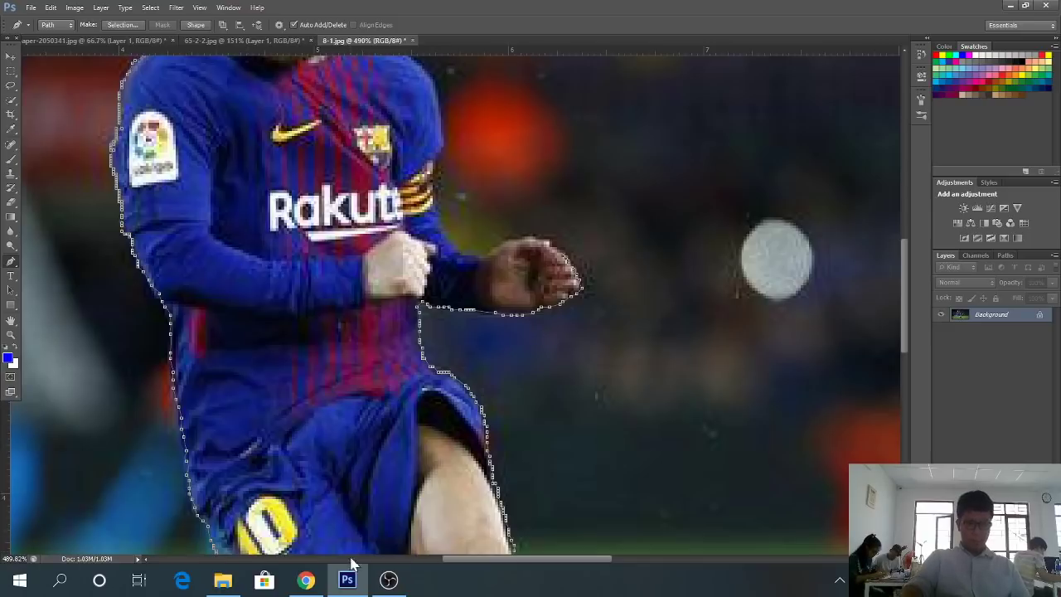
Switch to Google Drive in Chrome, return to the THÁNG 11 folder and browse its numbered subfolders
{"action": "left_click", "coordinate": [306, 580]}
{"action": "left_click", "coordinate": [144, 6]}
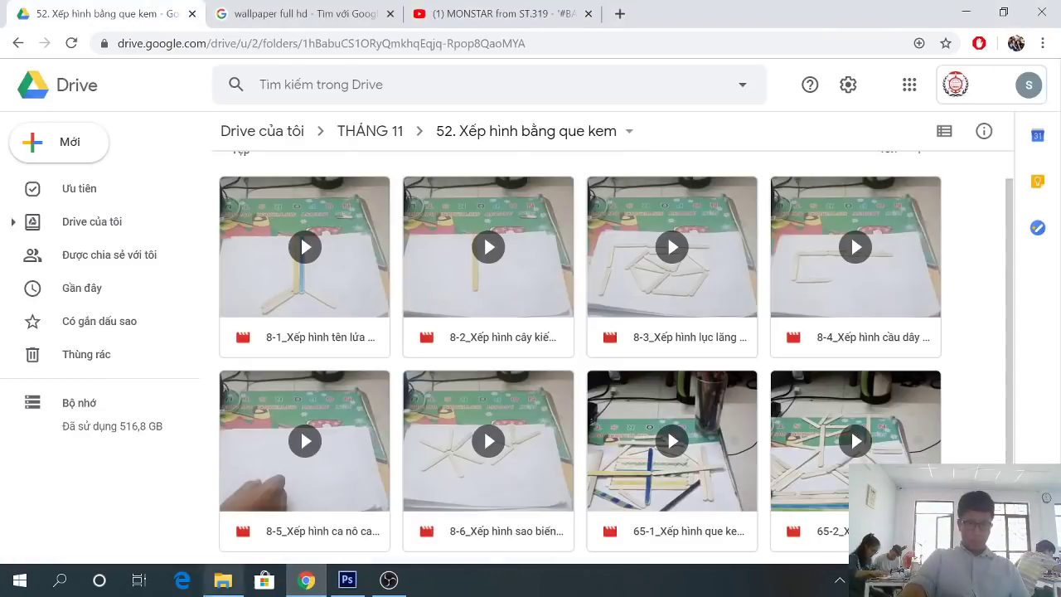
{"action": "left_click", "coordinate": [17, 44]}
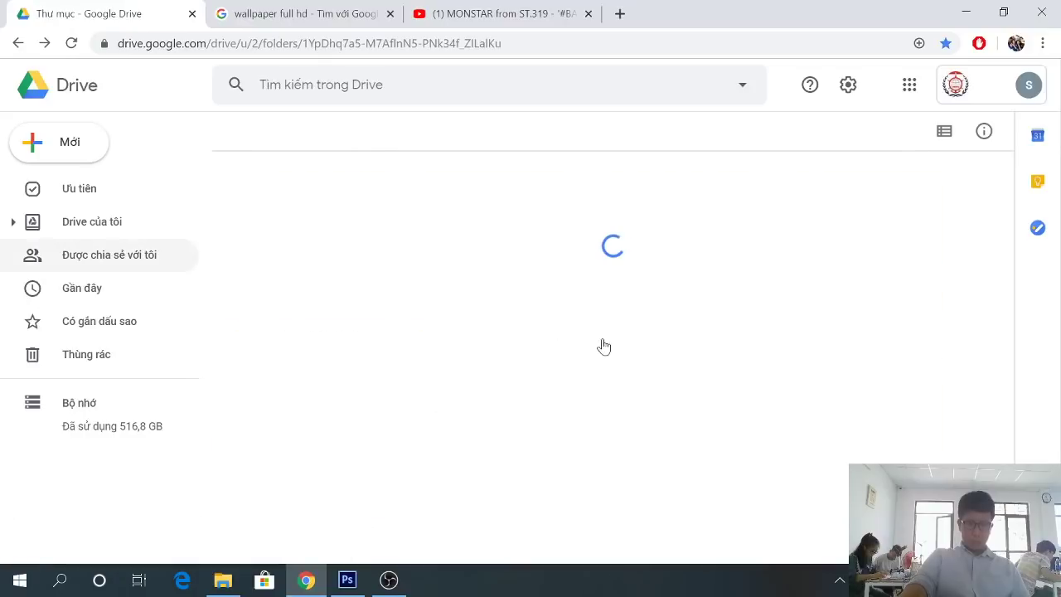
{"action": "scroll", "coordinate": [603, 356], "scroll_direction": "down", "scroll_amount": 4}
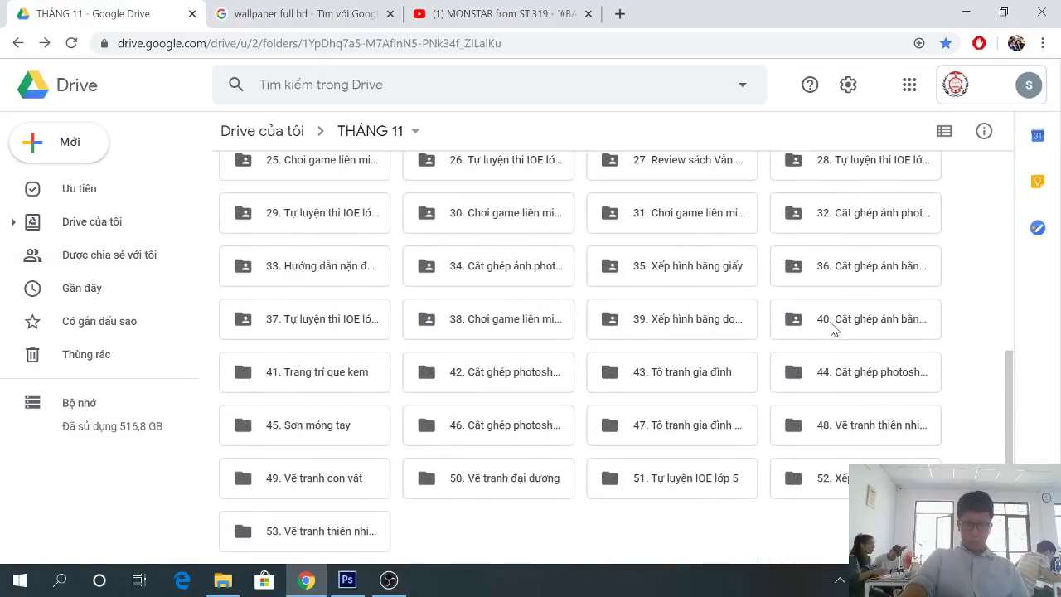
{"action": "left_click", "coordinate": [388, 579]}
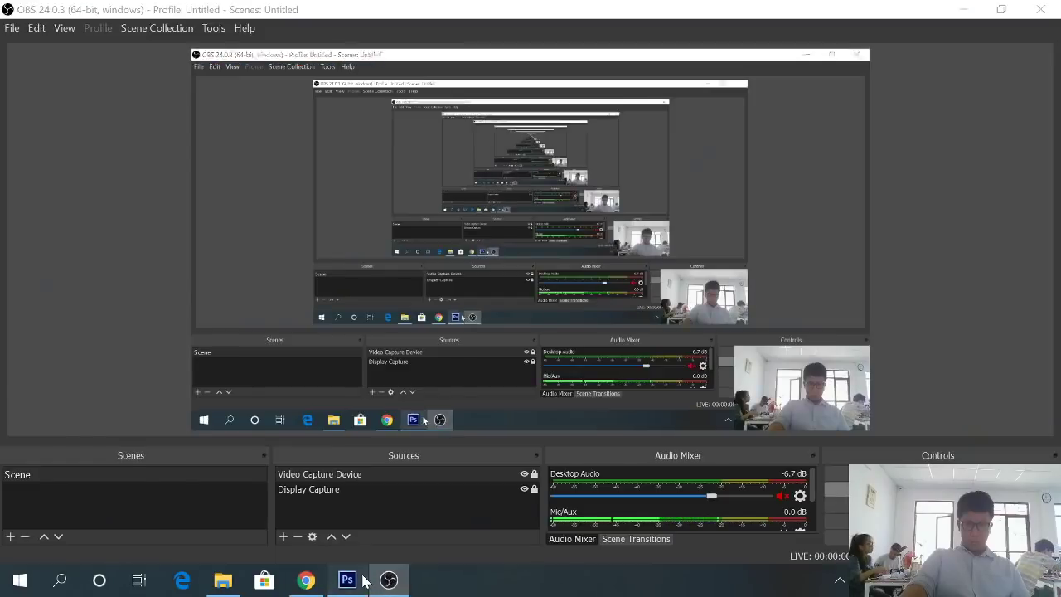
{"action": "left_click", "coordinate": [348, 579]}
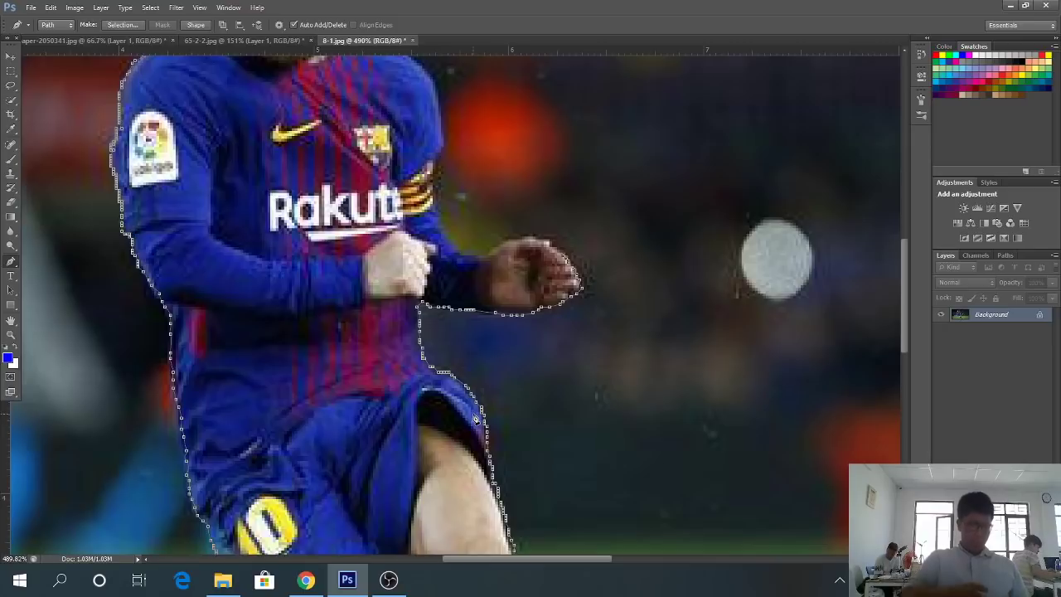
{"action": "key", "text": "ctrl+0"}
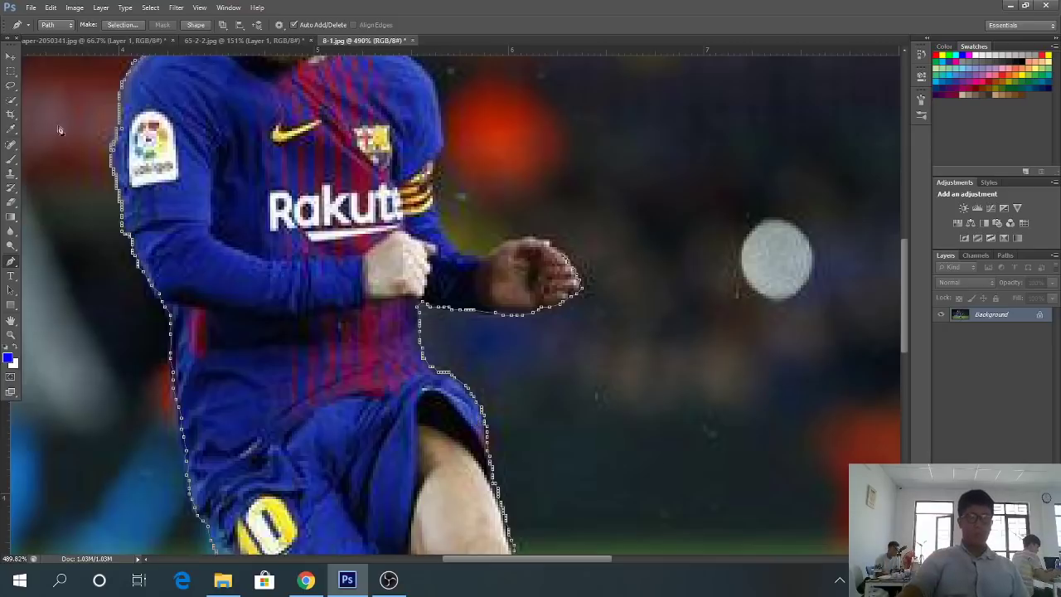
{"action": "left_click", "coordinate": [306, 580]}
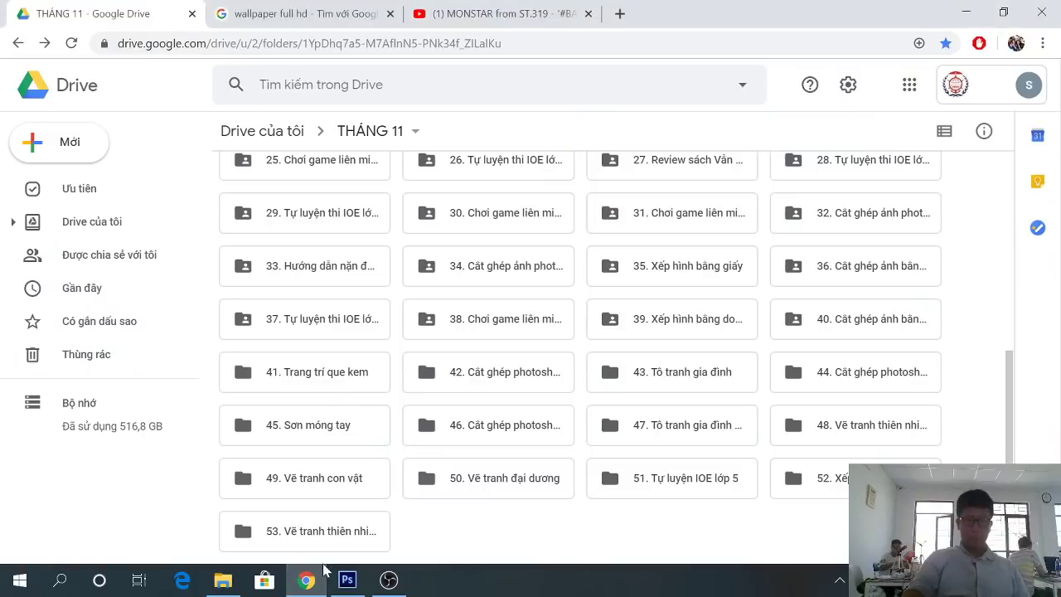
{"action": "left_click", "coordinate": [306, 580]}
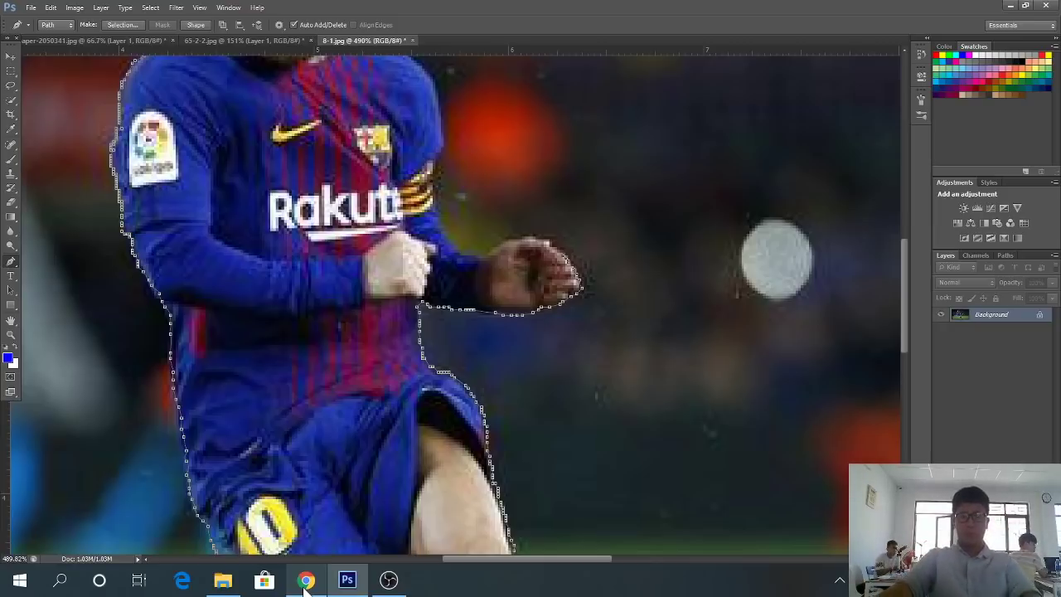
Continue the Pen path over the top of the open hand and along the far forearm's upper edge
{"action": "scroll", "coordinate": [554, 316], "scroll_direction": "up", "scroll_amount": 3}
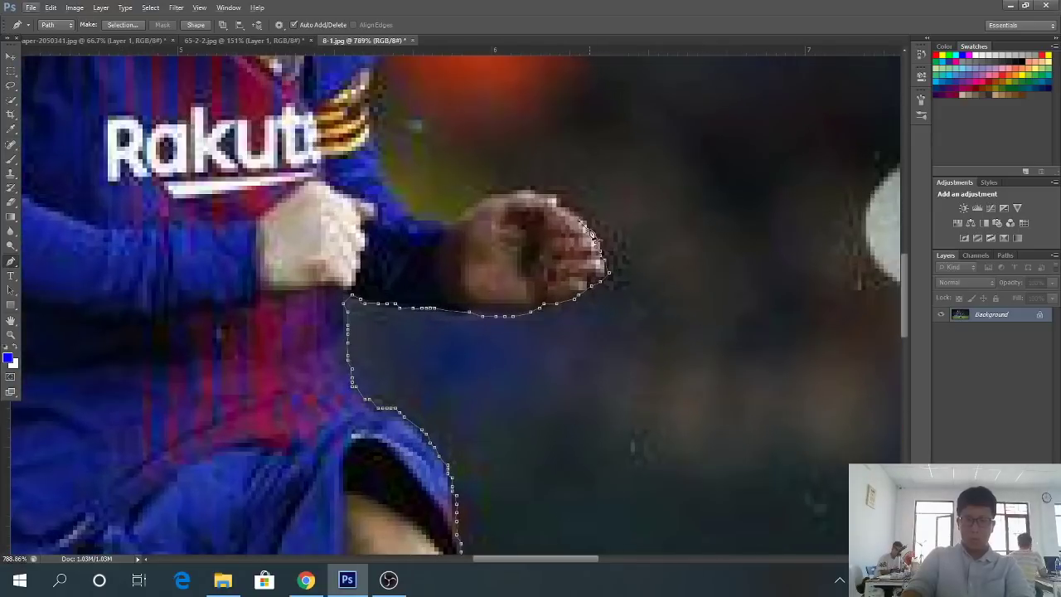
{"action": "mouse_move", "coordinate": [570, 208]}
{"action": "left_mouse_down"}
{"action": "mouse_move", "coordinate": [497, 199]}
{"action": "mouse_move", "coordinate": [440, 225]}
{"action": "mouse_move", "coordinate": [385, 191]}
{"action": "left_mouse_up"}
{"action": "scroll", "coordinate": [385, 190], "scroll_direction": "down", "scroll_amount": 5}
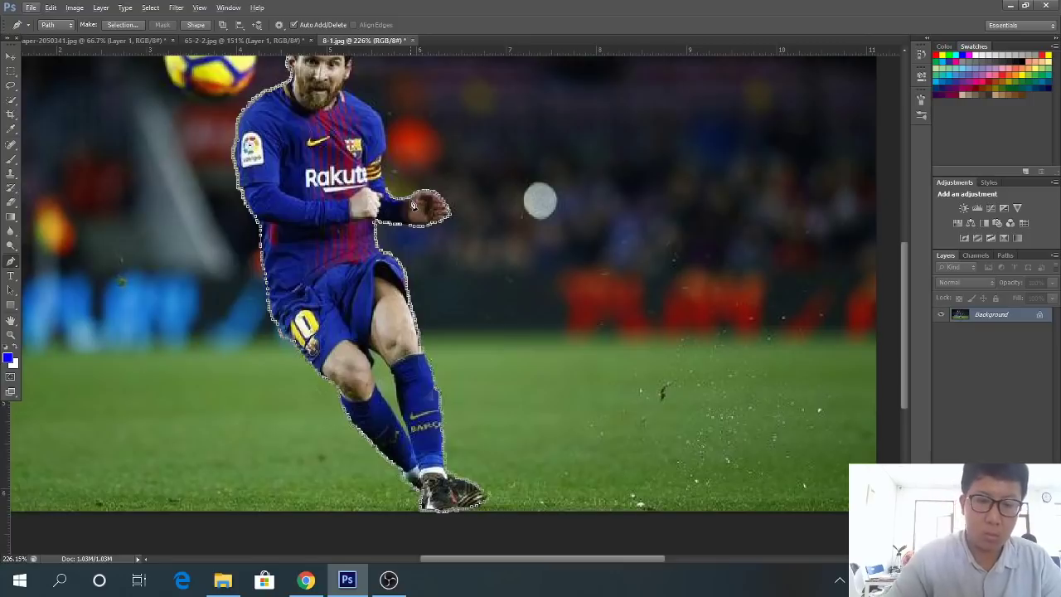
{"action": "left_click", "coordinate": [274, 586]}
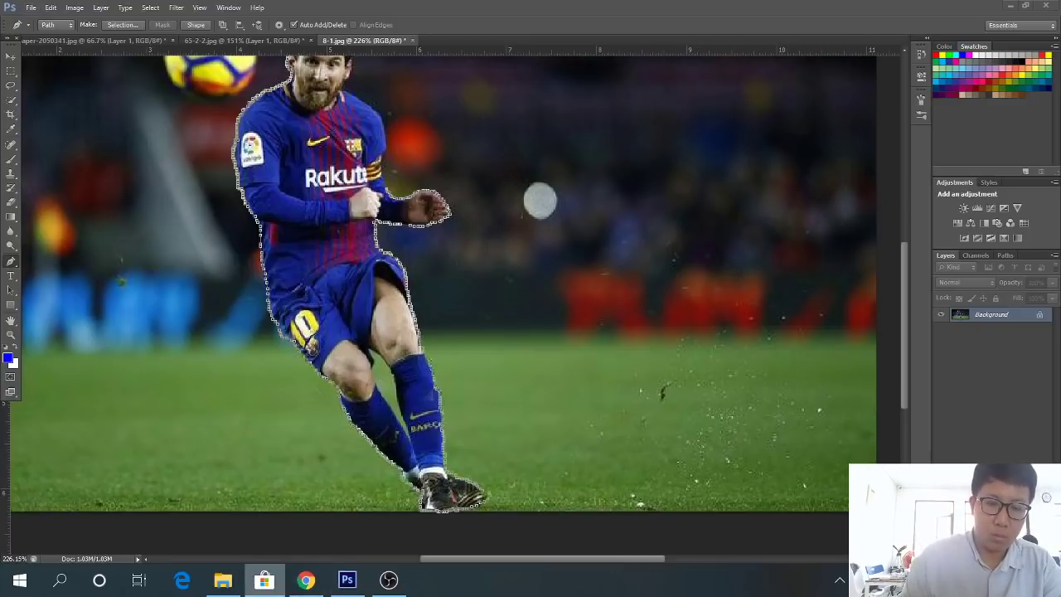
{"action": "left_click", "coordinate": [469, 48]}
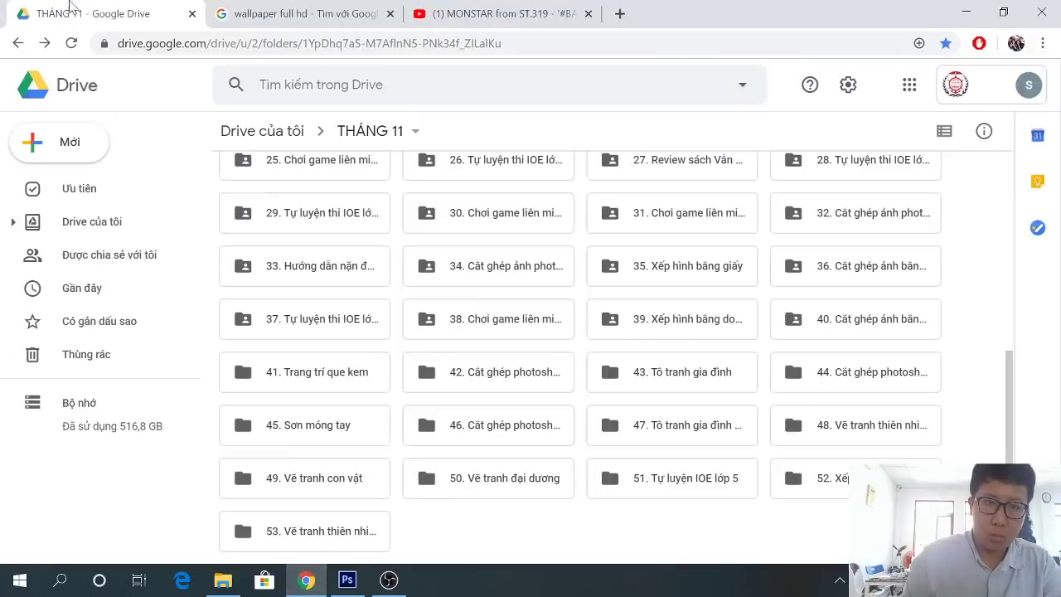
{"action": "left_click", "coordinate": [306, 580]}
{"action": "left_click", "coordinate": [306, 579]}
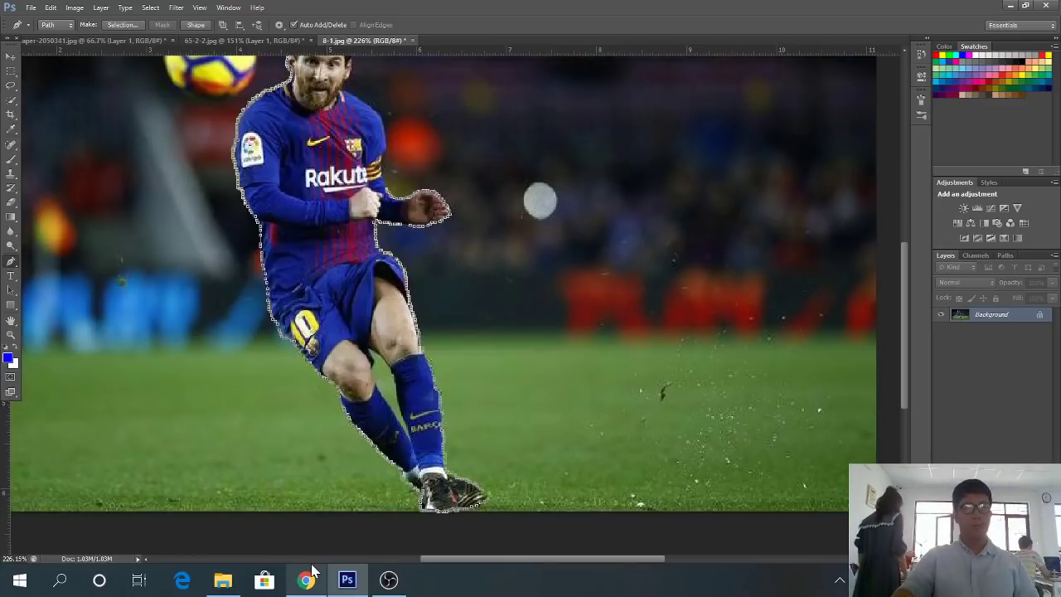
Continue the path up the outer side of the far arm, past the captain's armband onto the upper sleeve
{"action": "scroll", "coordinate": [627, 141], "scroll_direction": "up", "scroll_amount": 3}
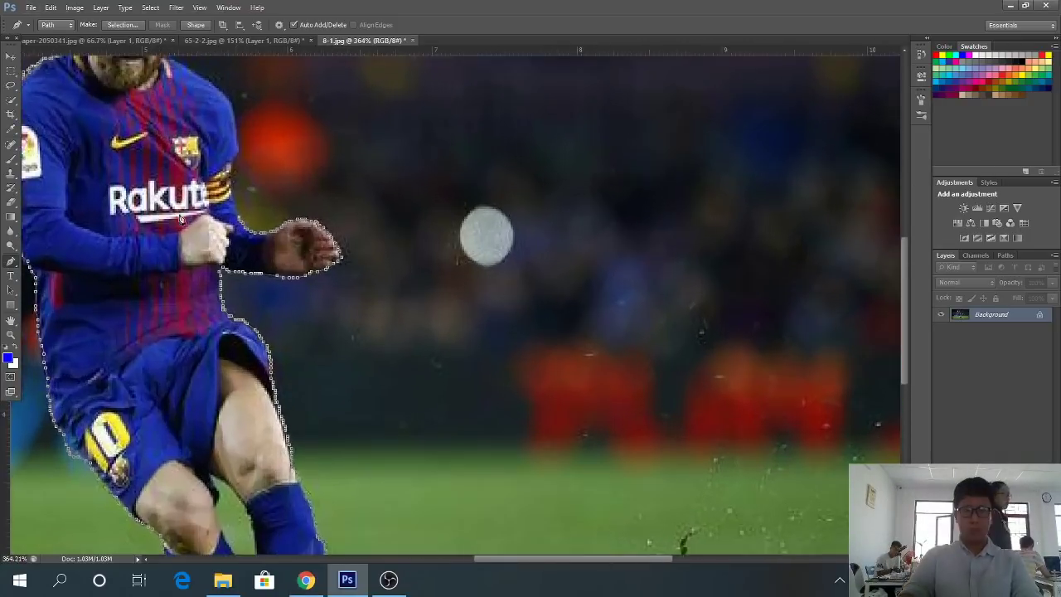
{"action": "scroll", "coordinate": [222, 212], "scroll_direction": "up", "scroll_amount": 4}
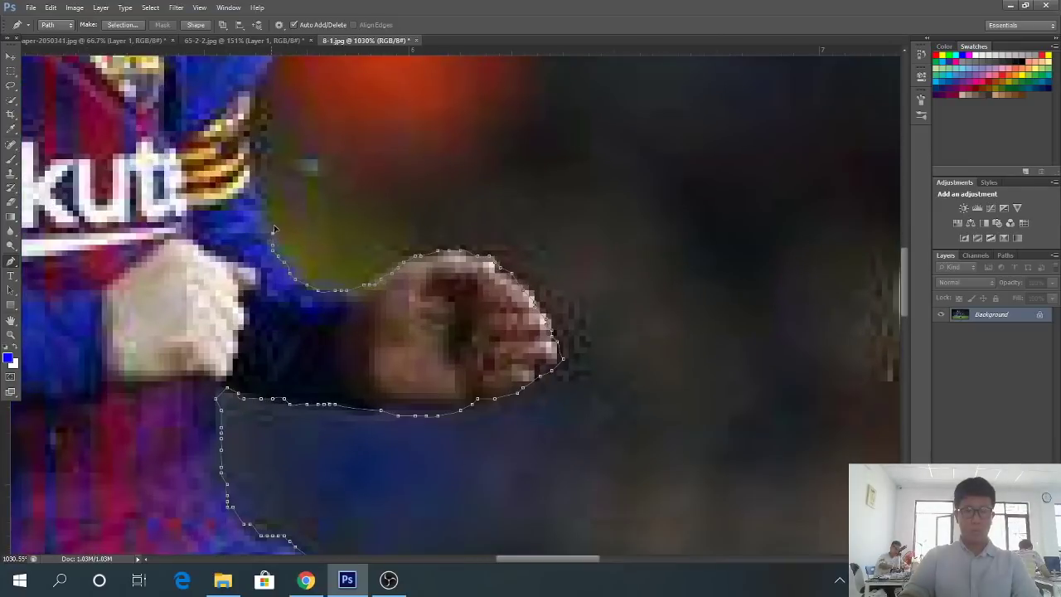
{"action": "left_click_drag", "start_coordinate": [273, 228], "coordinate": [266, 167]}
{"action": "scroll", "coordinate": [265, 169], "scroll_direction": "down", "scroll_amount": 5}
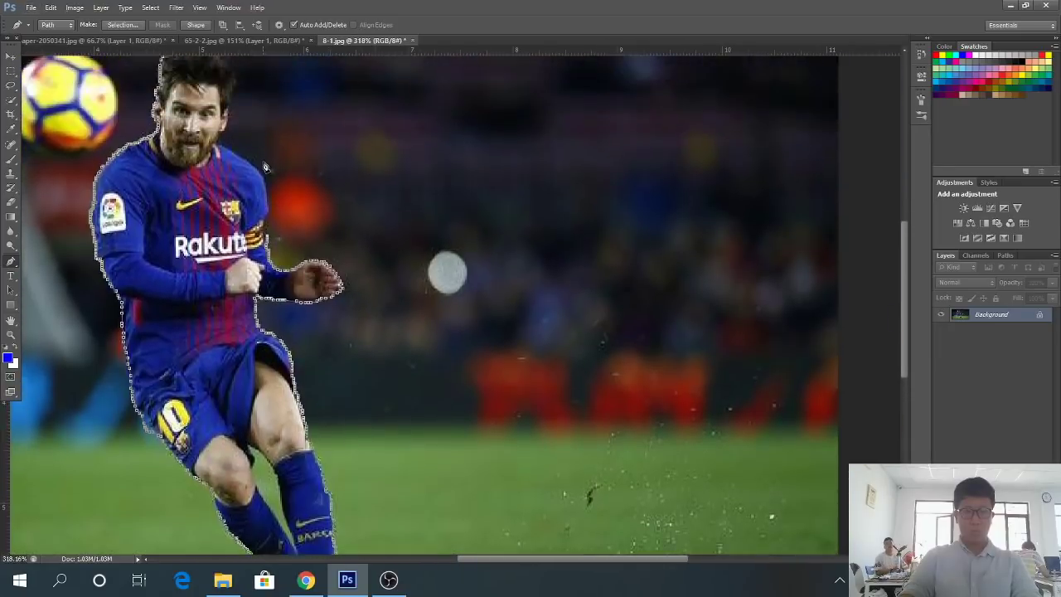
{"action": "scroll", "coordinate": [265, 168], "scroll_direction": "up", "scroll_amount": 2}
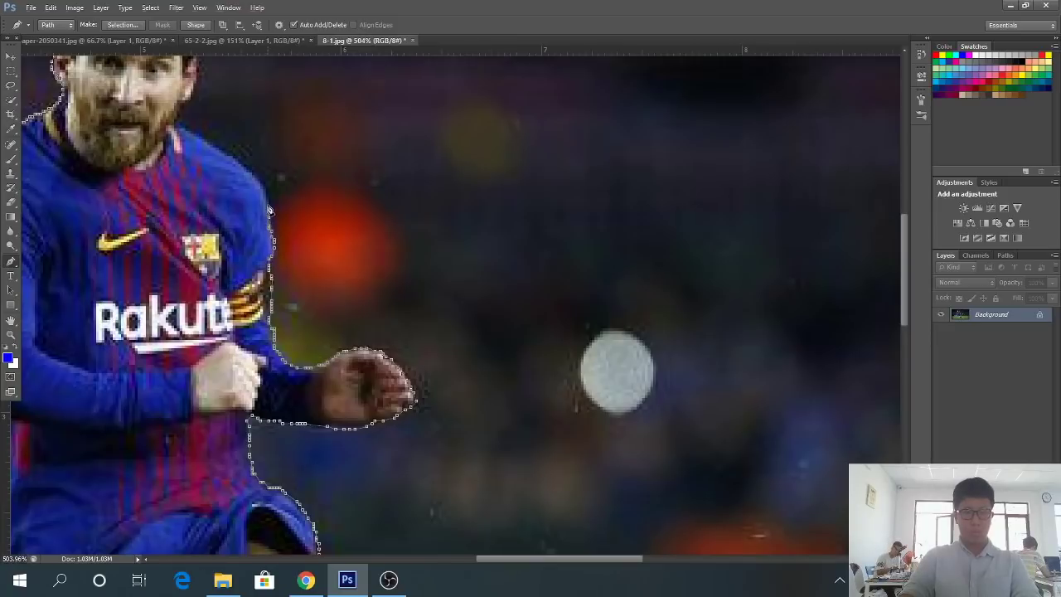
{"action": "key", "text": "ctrl+0"}
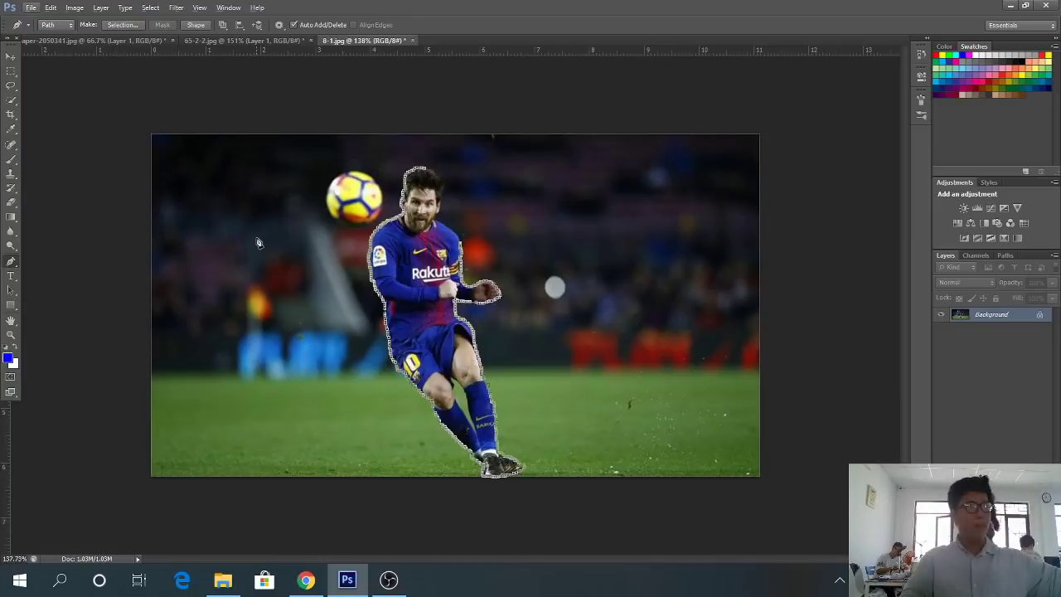
Trace the rounded edge of the far shoulder with closely spaced anchor points, from the upper sleeve toward the neck
{"action": "scroll", "coordinate": [460, 249], "scroll_direction": "up", "scroll_amount": 3}
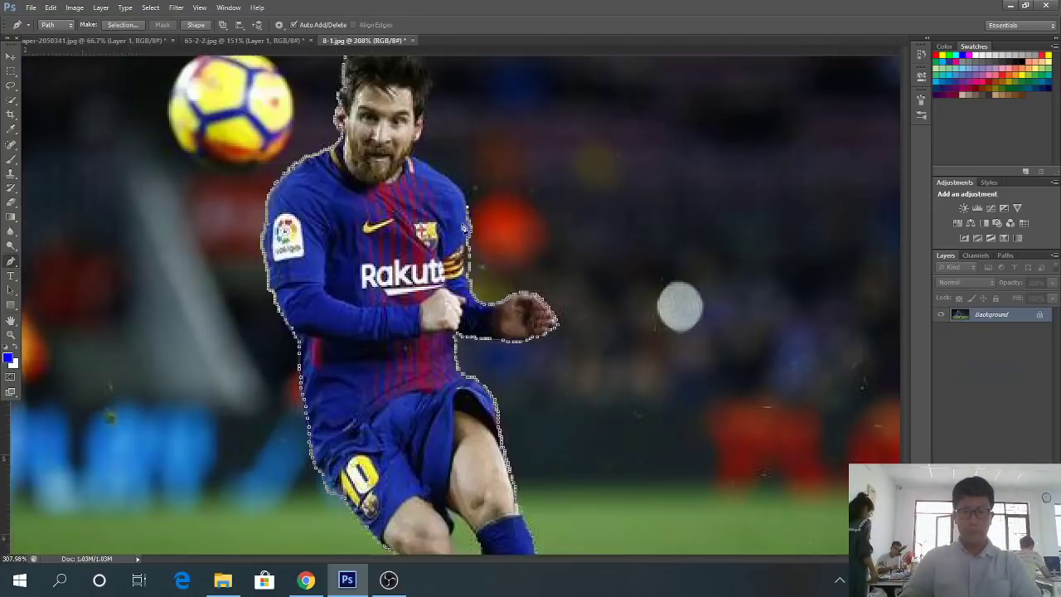
{"action": "scroll", "coordinate": [465, 227], "scroll_direction": "up", "scroll_amount": 5}
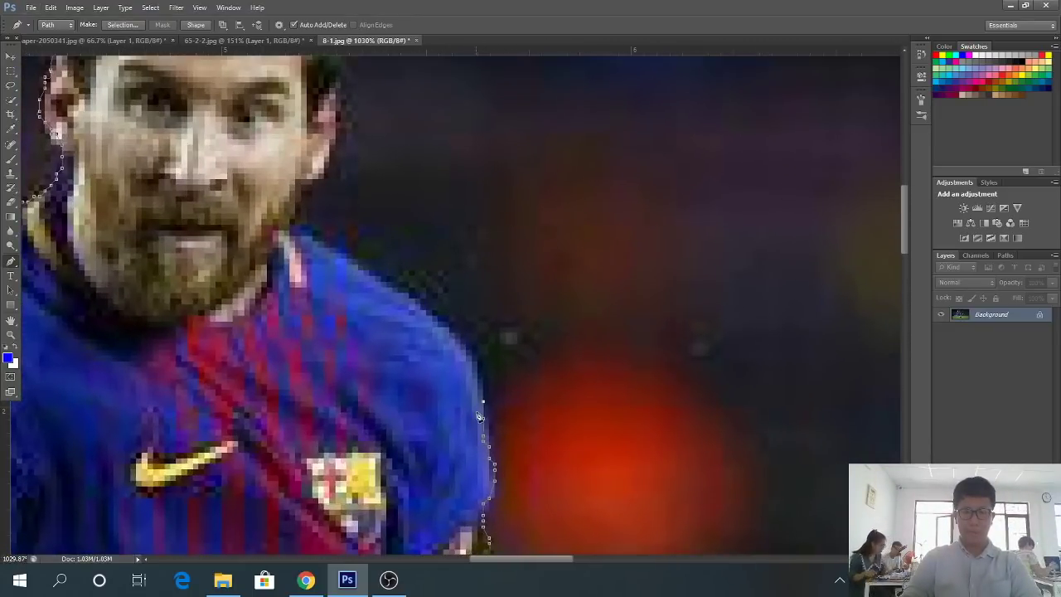
{"action": "left_click", "coordinate": [482, 396]}
{"action": "left_click", "coordinate": [480, 385]}
{"action": "left_click", "coordinate": [477, 374]}
{"action": "left_click", "coordinate": [474, 366]}
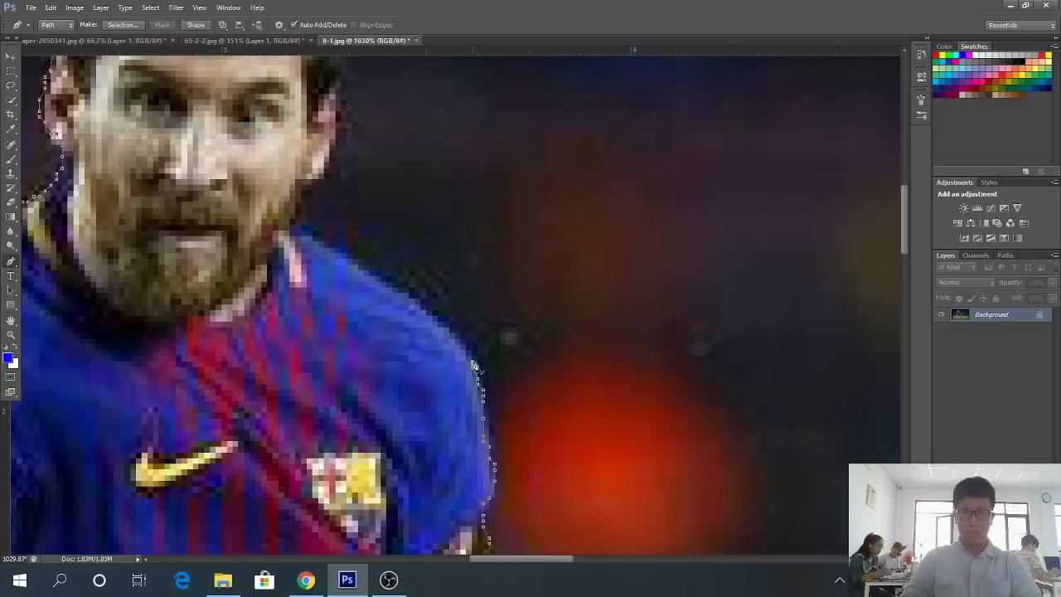
{"action": "left_click", "coordinate": [469, 354]}
{"action": "left_click", "coordinate": [465, 347]}
{"action": "left_click", "coordinate": [457, 339]}
{"action": "left_click", "coordinate": [449, 331]}
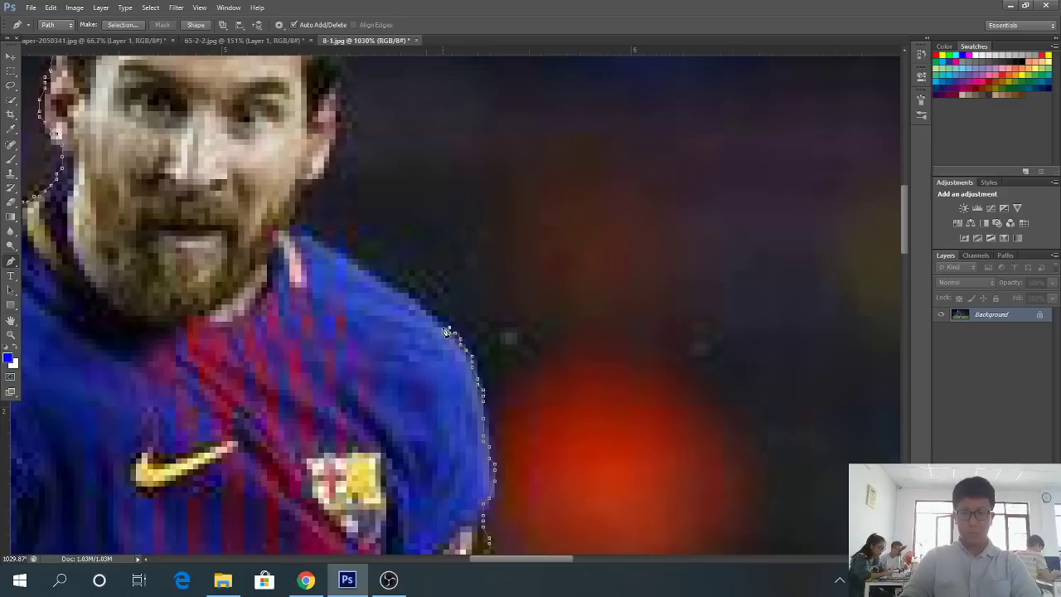
{"action": "left_click", "coordinate": [440, 324]}
{"action": "left_click", "coordinate": [433, 316]}
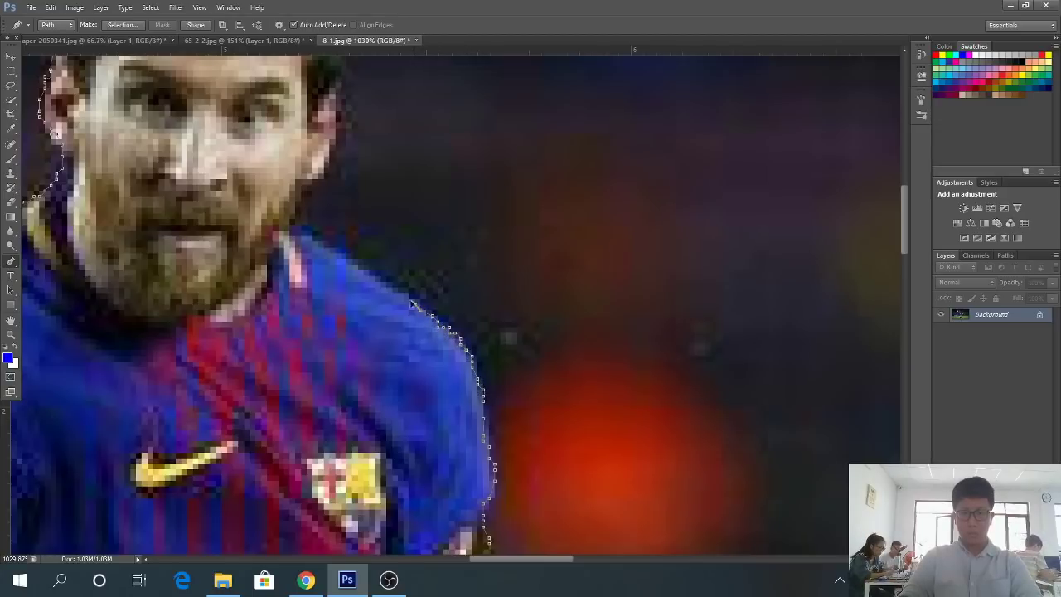
Continue the path along the top of the shoulder to the collar and up the jaw to the ear
{"action": "scroll", "coordinate": [415, 305], "scroll_direction": "down", "scroll_amount": 5}
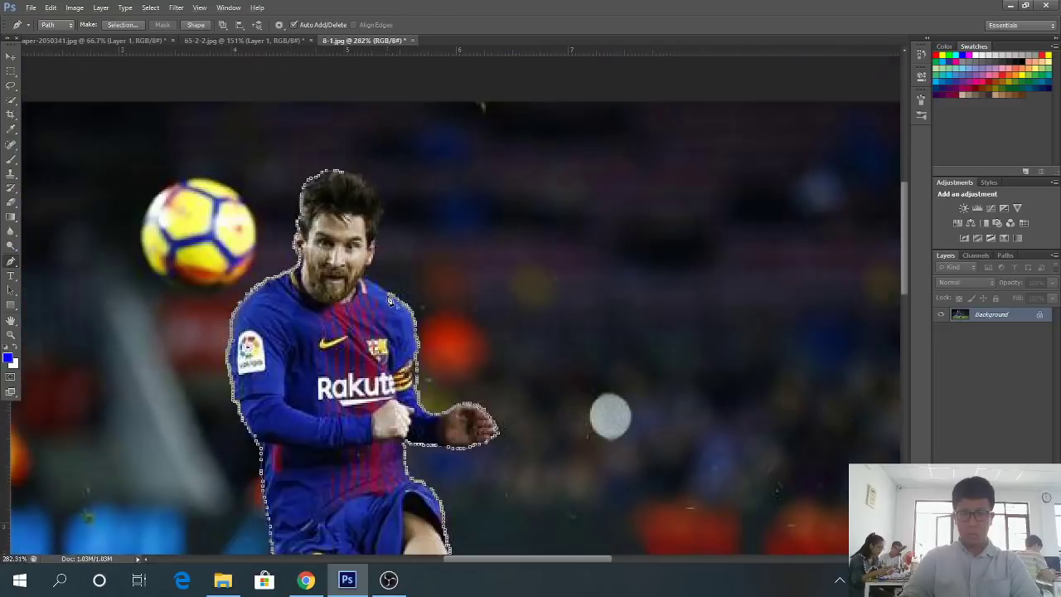
{"action": "scroll", "coordinate": [390, 303], "scroll_direction": "down", "scroll_amount": 4}
{"action": "scroll", "coordinate": [408, 309], "scroll_direction": "up", "scroll_amount": 3}
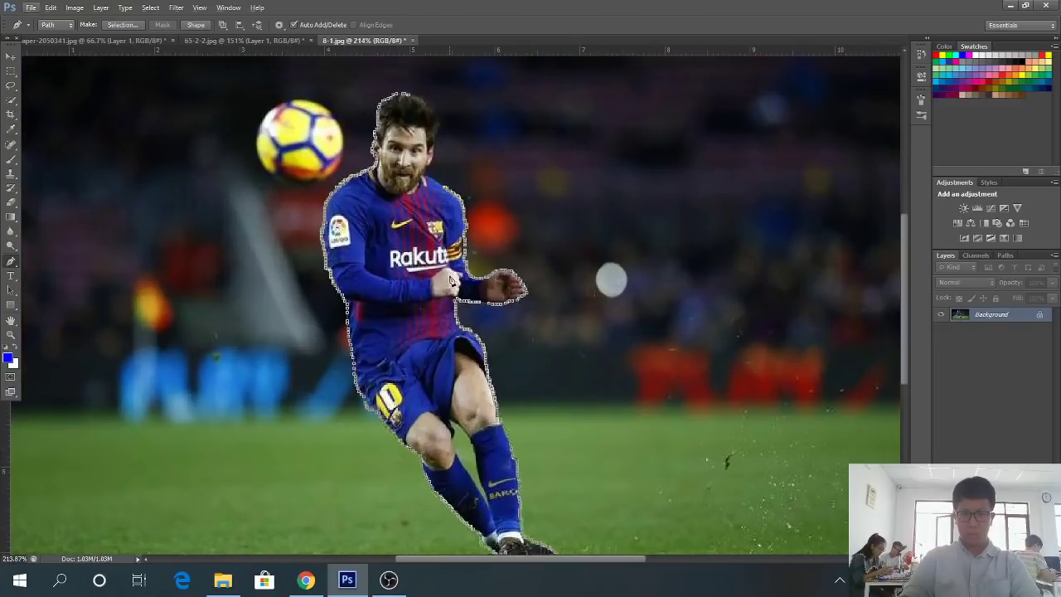
{"action": "scroll", "coordinate": [466, 203], "scroll_direction": "up", "scroll_amount": 1}
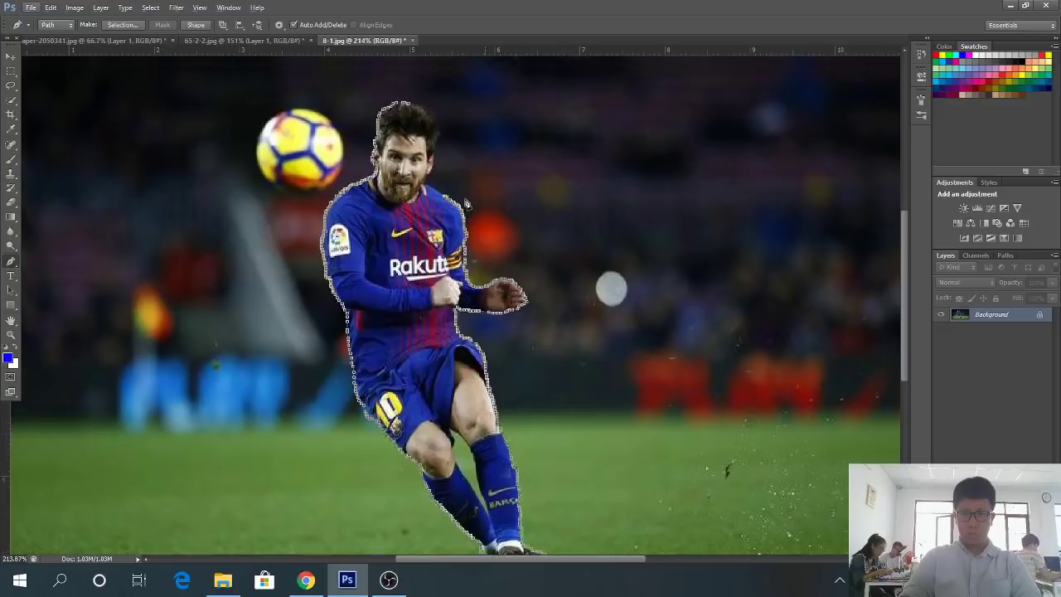
{"action": "scroll", "coordinate": [466, 203], "scroll_direction": "up", "scroll_amount": 1}
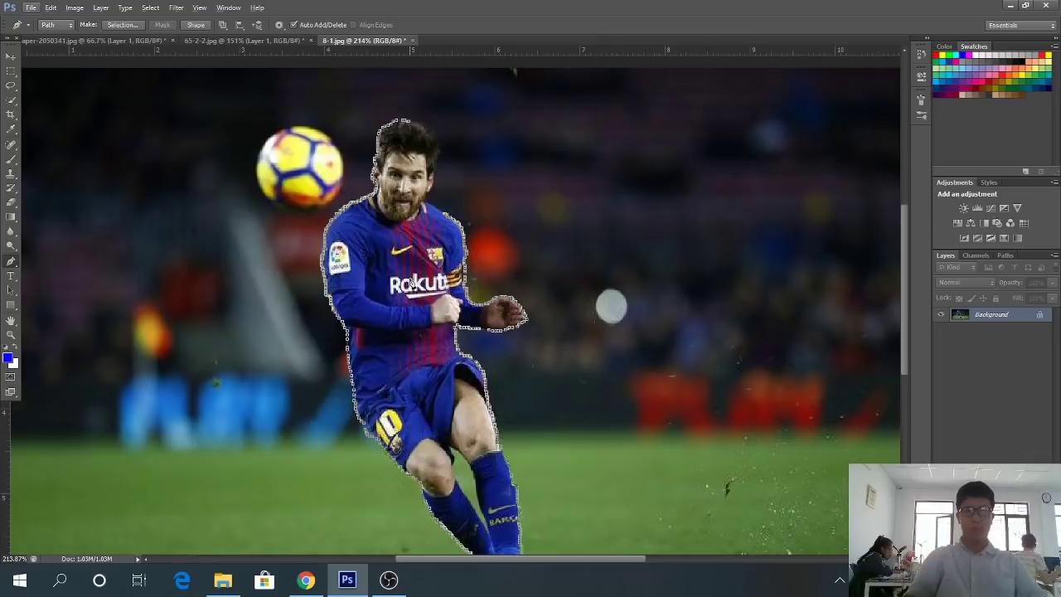
{"action": "scroll", "coordinate": [505, 248], "scroll_direction": "up", "scroll_amount": 5}
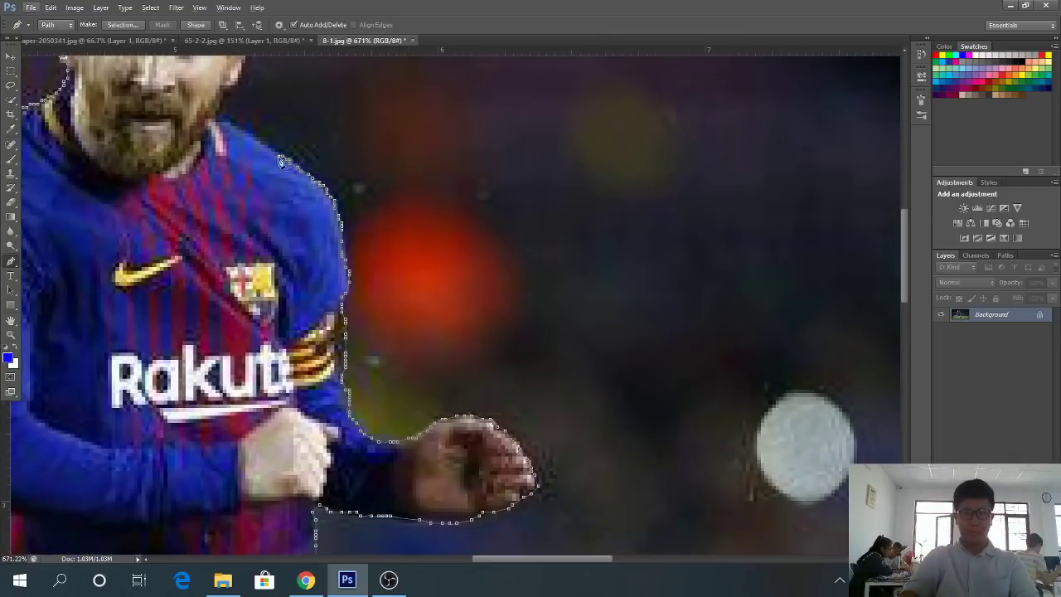
{"action": "left_click", "coordinate": [389, 579]}
{"action": "left_click", "coordinate": [389, 579]}
{"action": "scroll", "coordinate": [448, 373], "scroll_direction": "down", "scroll_amount": 5}
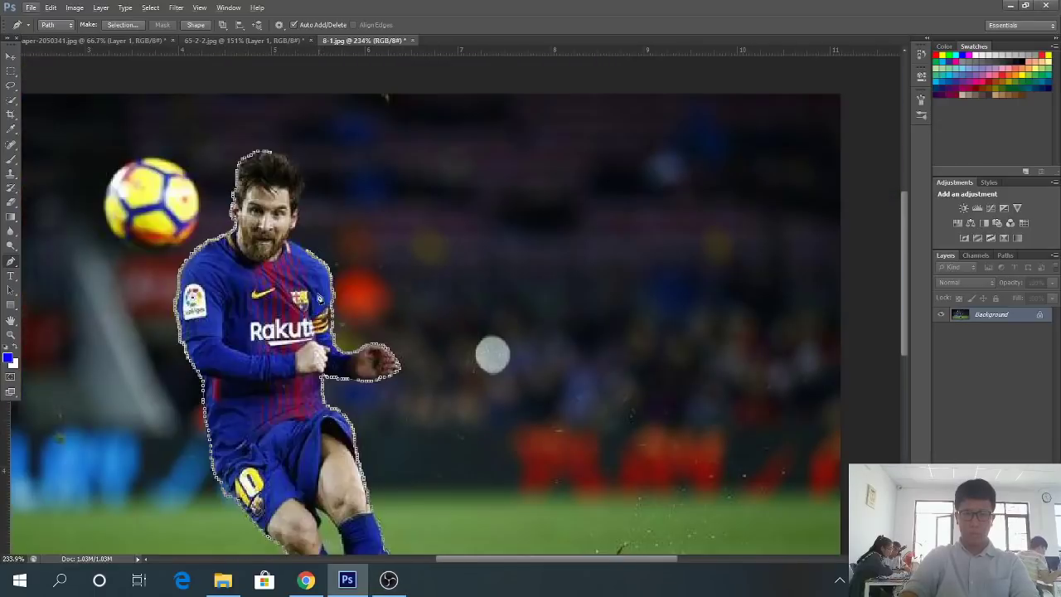
{"action": "scroll", "coordinate": [320, 299], "scroll_direction": "up", "scroll_amount": 3}
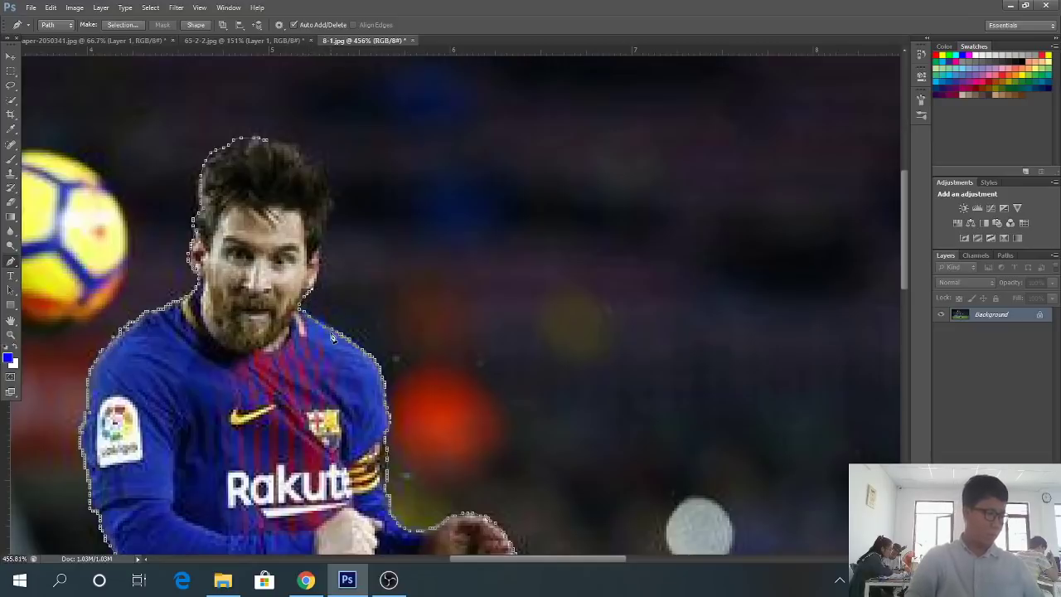
{"action": "left_click", "coordinate": [388, 580]}
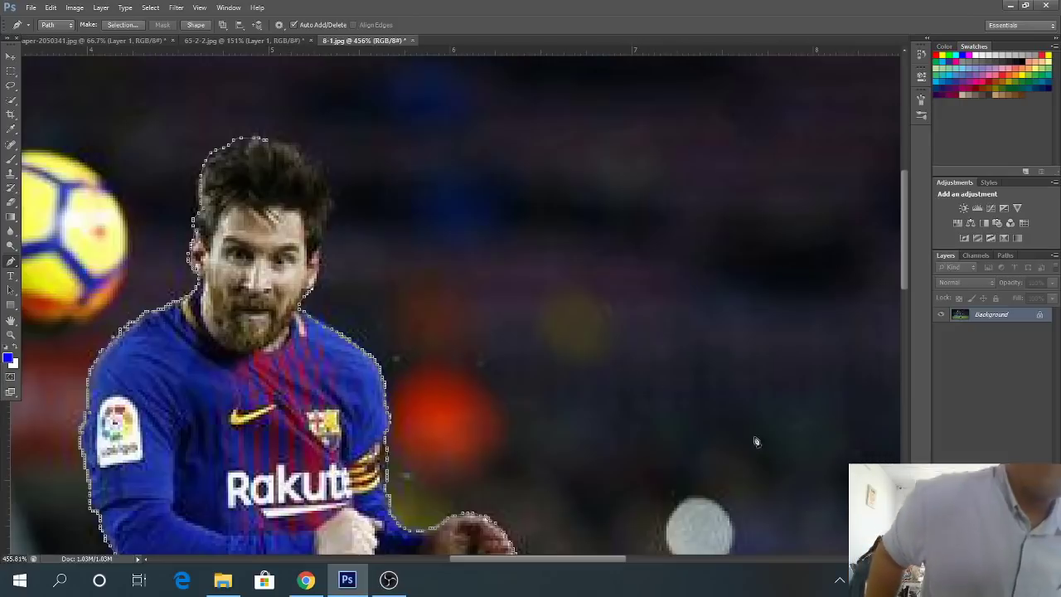
{"action": "left_click", "coordinate": [389, 579]}
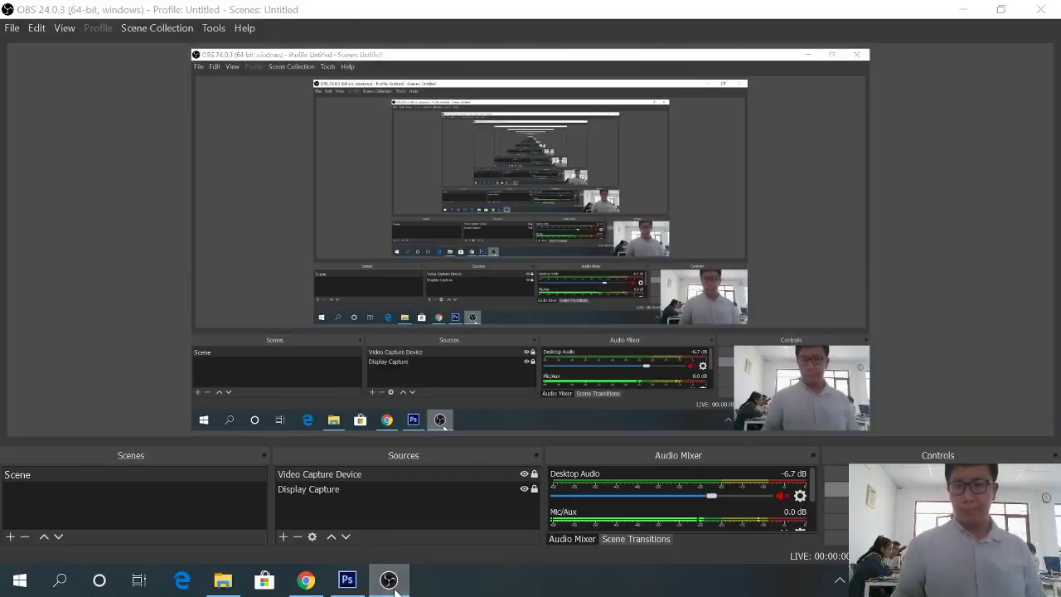
{"action": "left_click", "coordinate": [347, 579]}
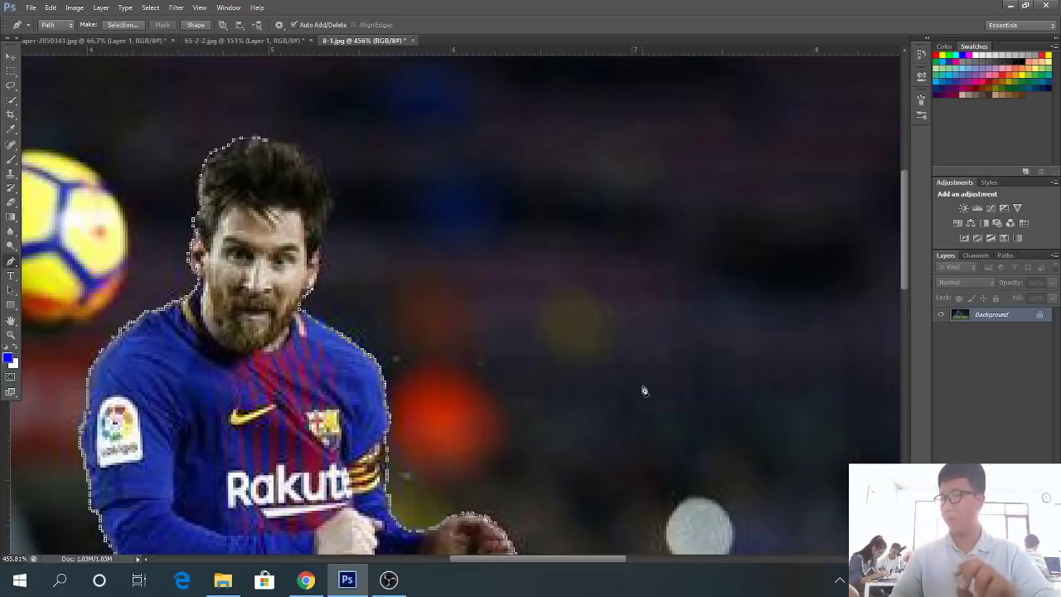
Continue the Pen path up the edge of the ear and along the side of the hair above it
{"action": "scroll", "coordinate": [643, 388], "scroll_direction": "up", "scroll_amount": 2}
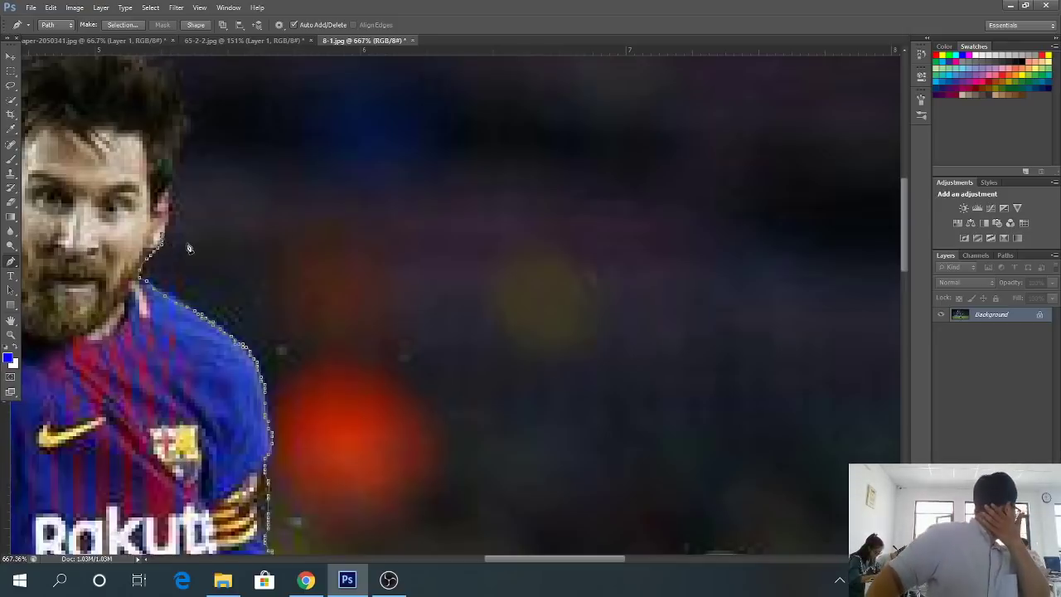
{"action": "scroll", "coordinate": [204, 244], "scroll_direction": "down", "scroll_amount": 2}
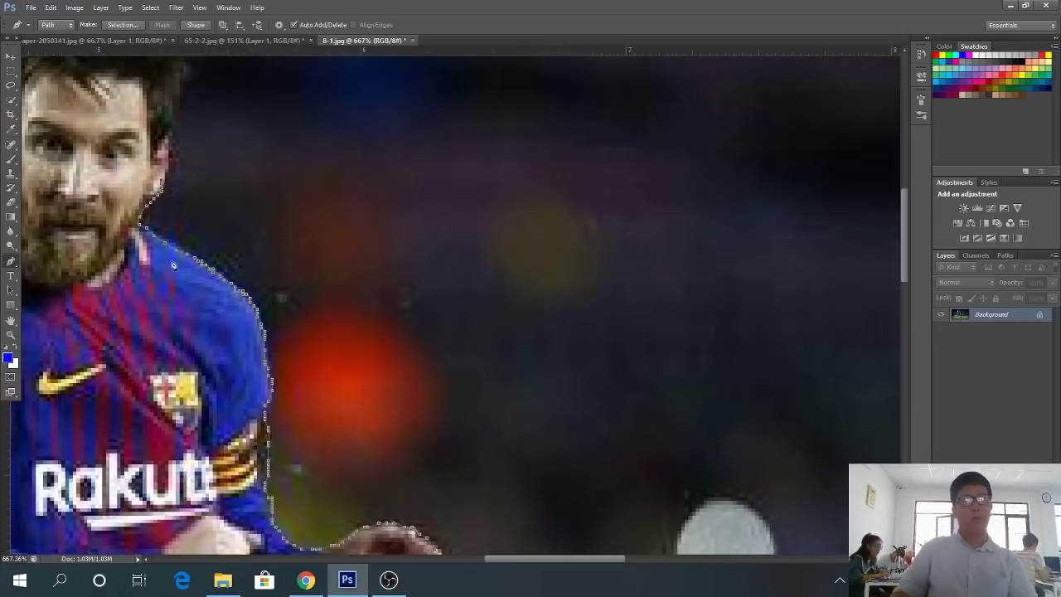
{"action": "scroll", "coordinate": [252, 235], "scroll_direction": "down", "scroll_amount": 1}
{"action": "scroll", "coordinate": [250, 237], "scroll_direction": "down", "scroll_amount": 3}
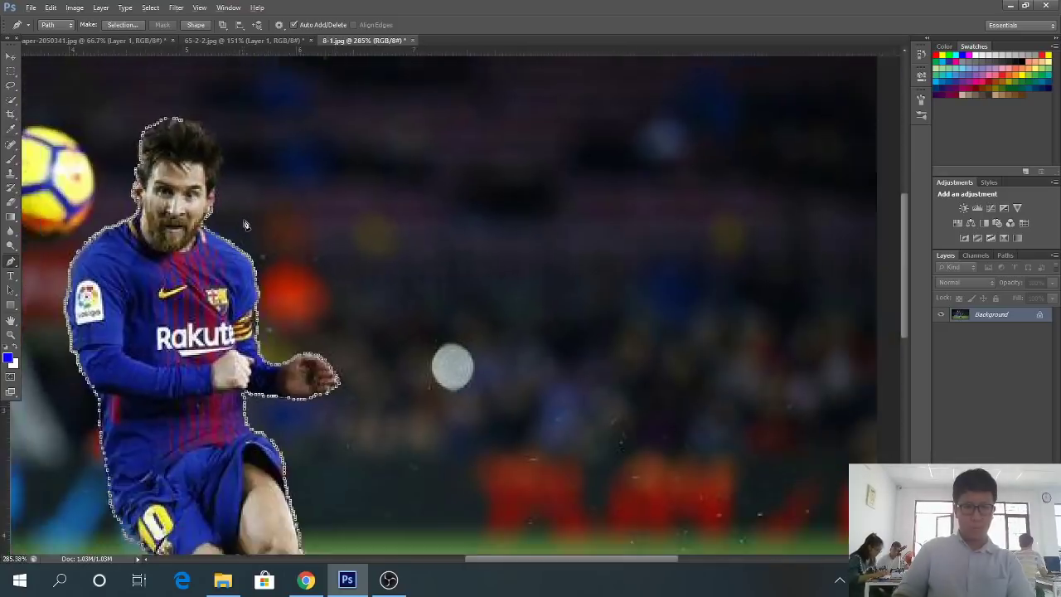
{"action": "scroll", "coordinate": [464, 158], "scroll_direction": "up", "scroll_amount": 3}
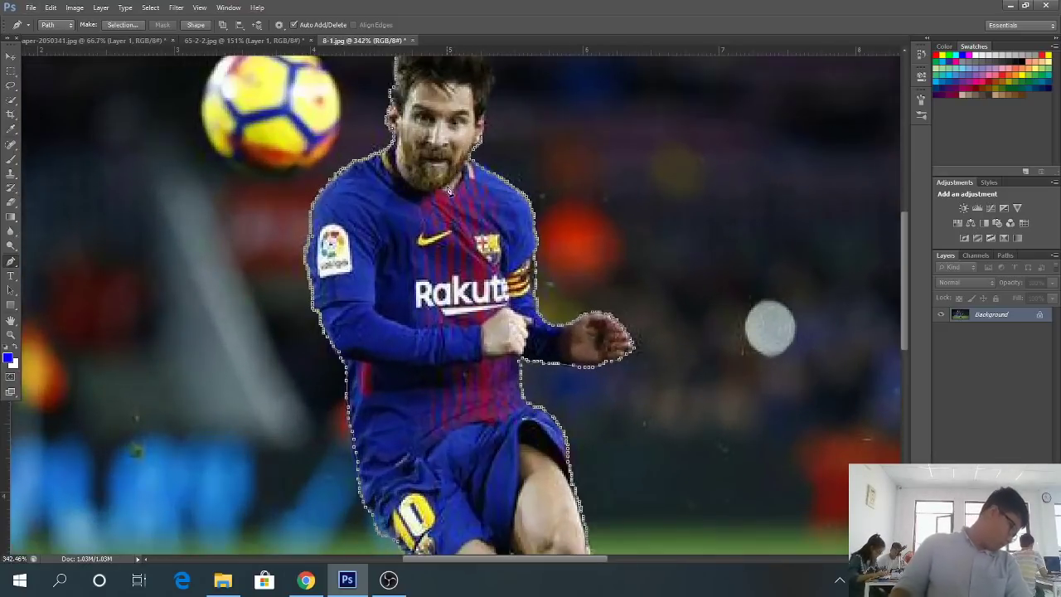
{"action": "scroll", "coordinate": [448, 193], "scroll_direction": "up", "scroll_amount": 1}
{"action": "scroll", "coordinate": [447, 193], "scroll_direction": "up", "scroll_amount": 5}
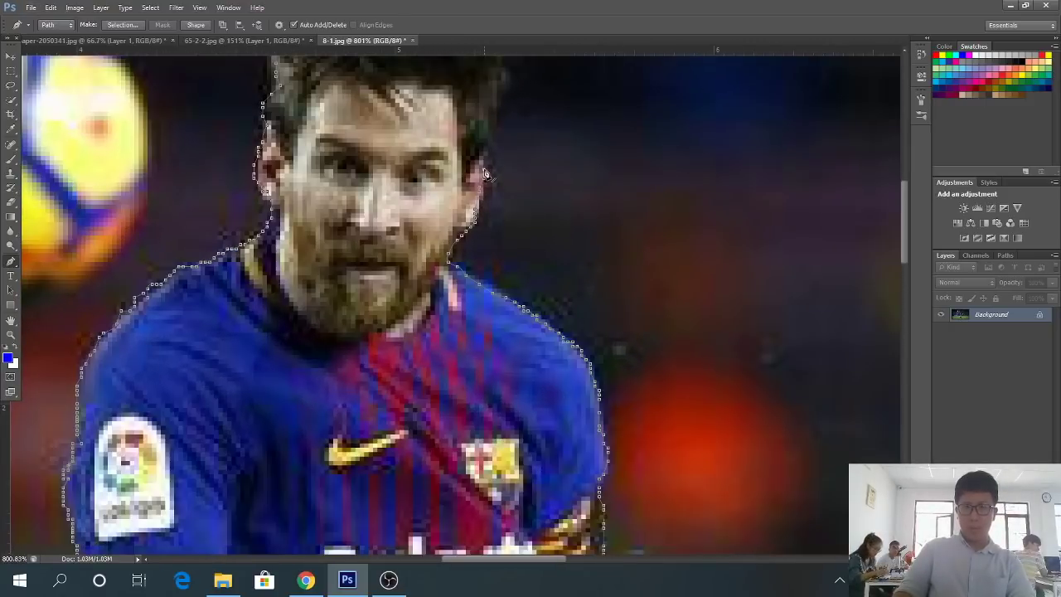
{"action": "scroll", "coordinate": [487, 170], "scroll_direction": "down", "scroll_amount": 2}
{"action": "scroll", "coordinate": [493, 272], "scroll_direction": "up", "scroll_amount": 3}
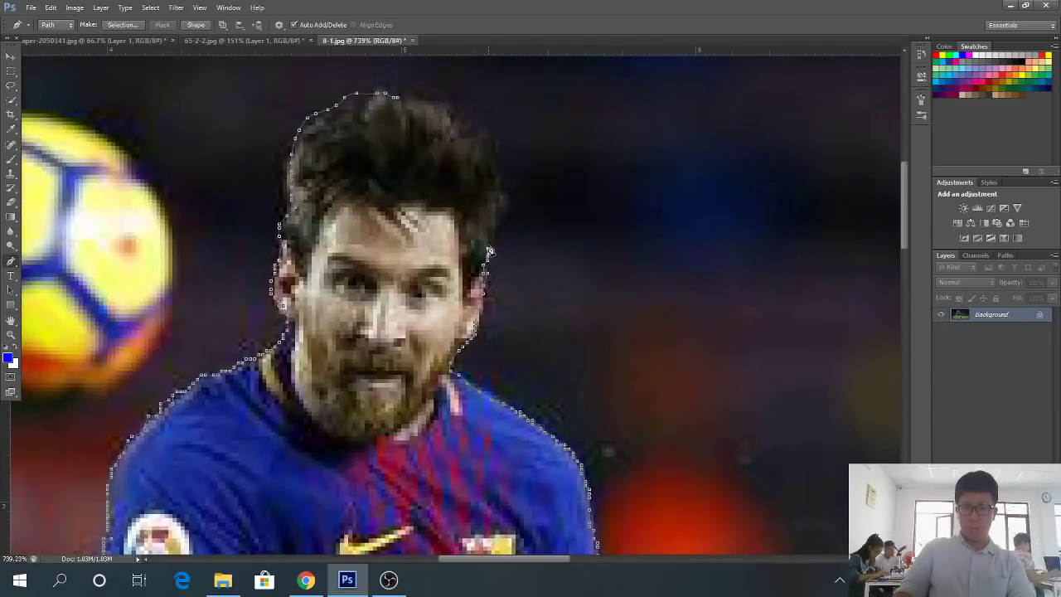
{"action": "mouse_move", "coordinate": [493, 233]}
{"action": "left_mouse_down"}
{"action": "mouse_move", "coordinate": [502, 207]}
{"action": "mouse_move", "coordinate": [488, 168]}
{"action": "left_mouse_up"}
{"action": "scroll", "coordinate": [487, 167], "scroll_direction": "down", "scroll_amount": 5}
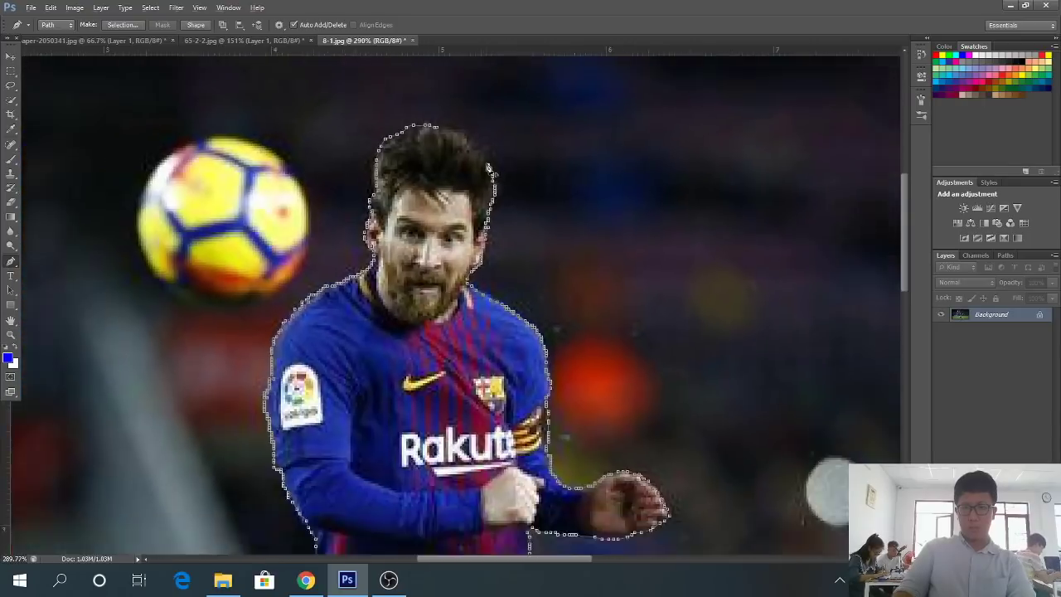
Trace the upper curve of the hair with closely spaced anchor points toward the crown
{"action": "scroll", "coordinate": [489, 182], "scroll_direction": "up", "scroll_amount": 2}
{"action": "scroll", "coordinate": [492, 195], "scroll_direction": "up", "scroll_amount": 3}
{"action": "scroll", "coordinate": [492, 195], "scroll_direction": "up", "scroll_amount": 3}
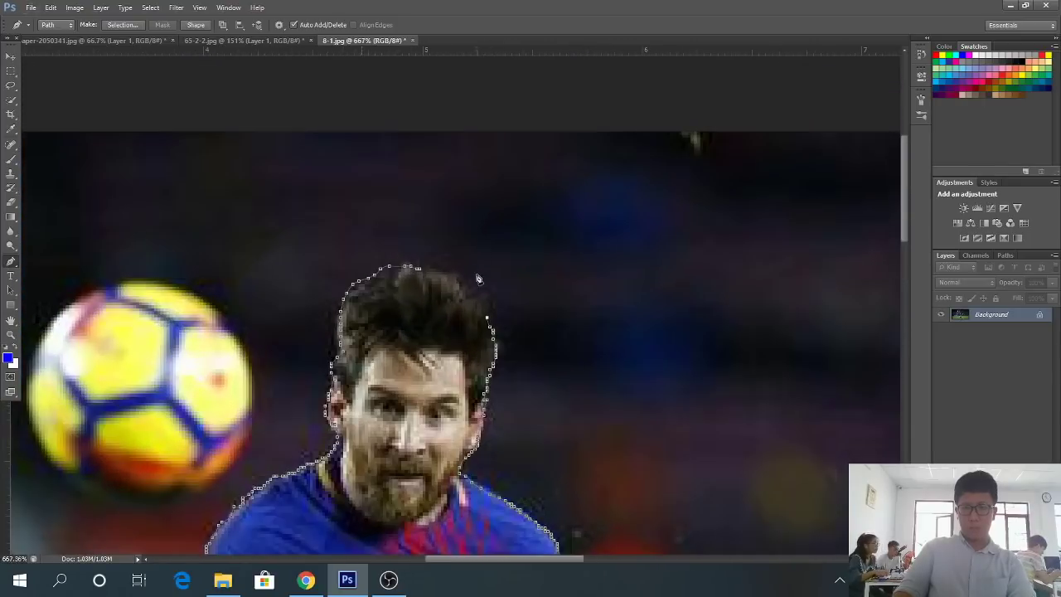
{"action": "left_click_drag", "start_coordinate": [487, 335], "coordinate": [461, 292]}
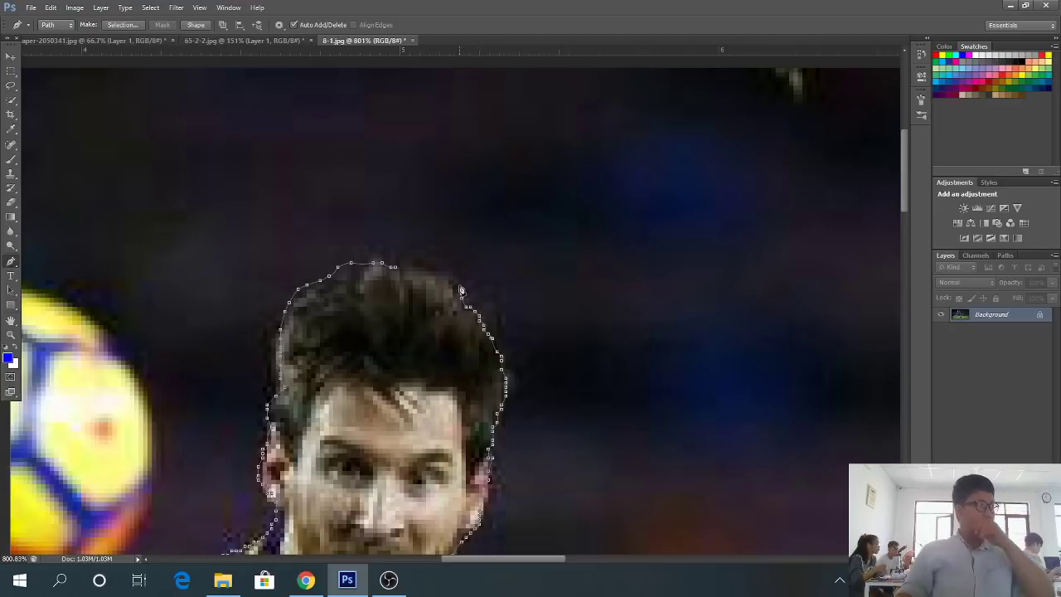
{"action": "scroll", "coordinate": [510, 334], "scroll_direction": "down", "scroll_amount": 2}
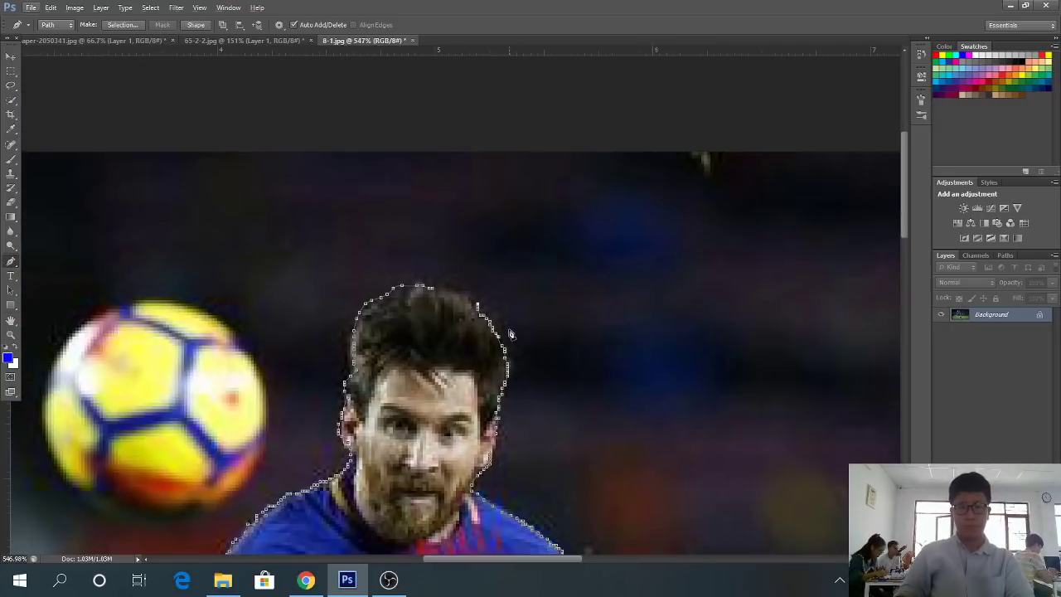
{"action": "scroll", "coordinate": [510, 334], "scroll_direction": "up", "scroll_amount": 6}
{"action": "scroll", "coordinate": [515, 332], "scroll_direction": "up", "scroll_amount": 2}
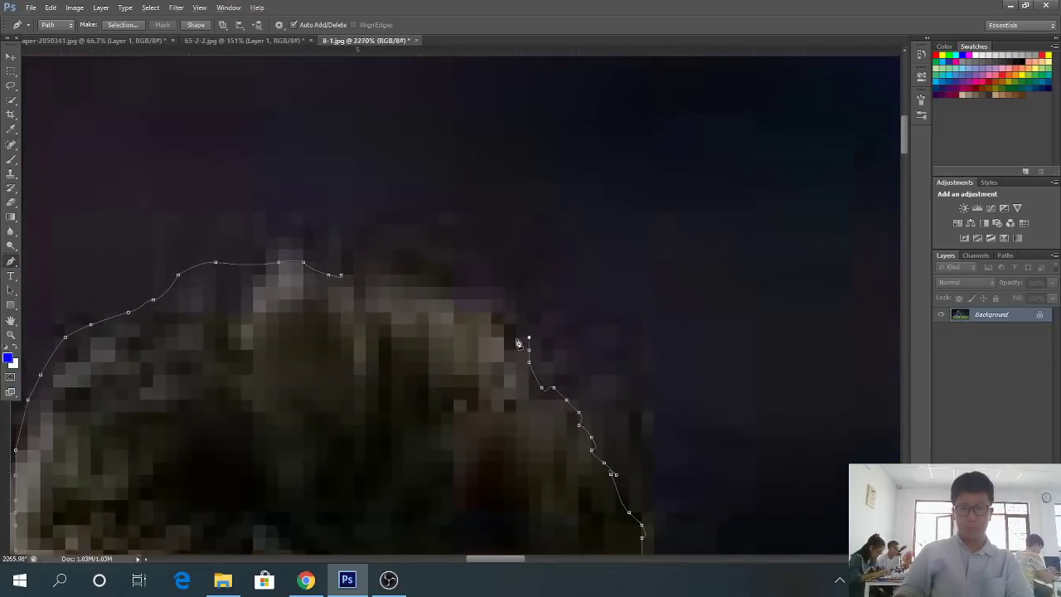
Finish the path across the top of the hair to its starting point and convert it into a selection
{"action": "left_click", "coordinate": [503, 332]}
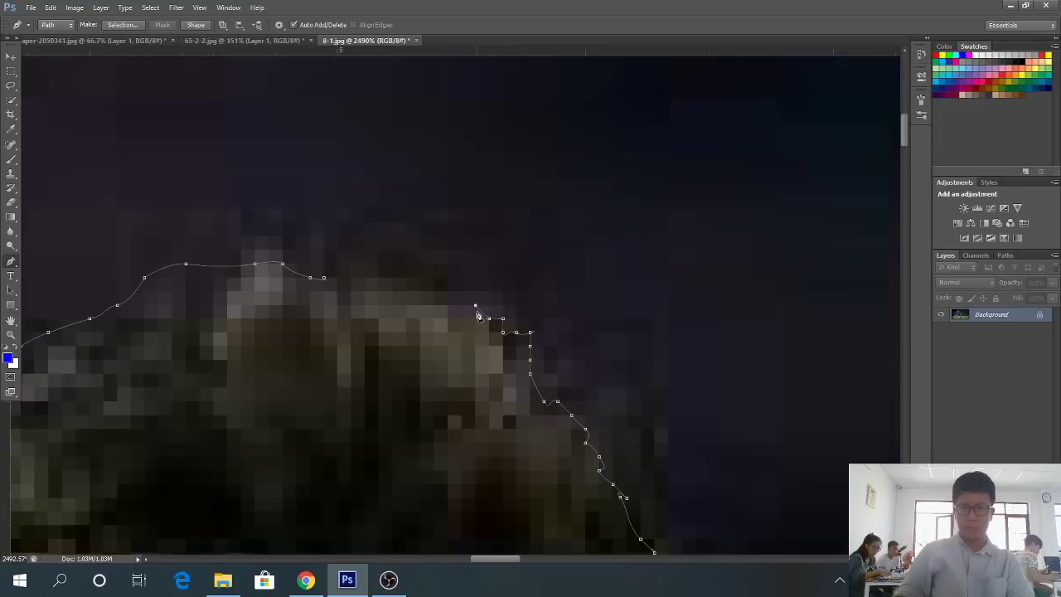
{"action": "left_click_drag", "start_coordinate": [465, 309], "coordinate": [407, 289]}
{"action": "left_click", "coordinate": [433, 291]}
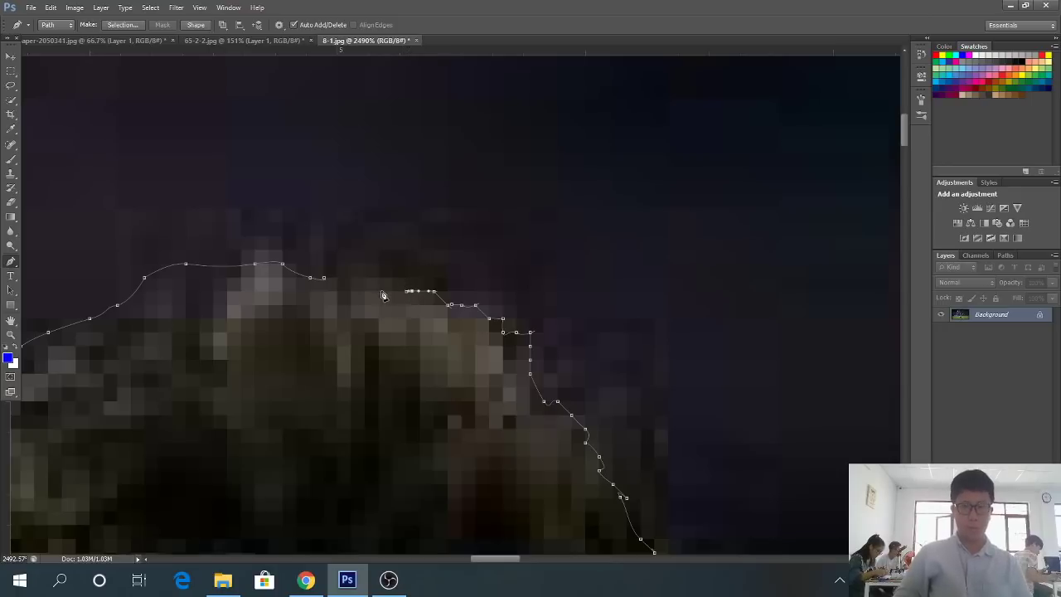
{"action": "left_click", "coordinate": [388, 581]}
{"action": "left_click", "coordinate": [388, 580]}
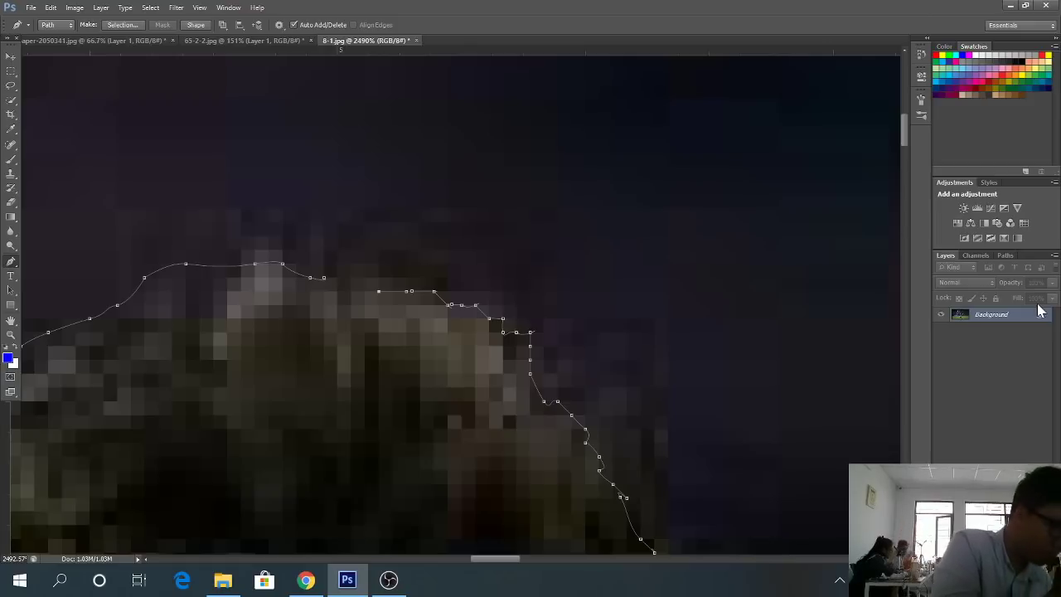
{"action": "scroll", "coordinate": [693, 280], "scroll_direction": "down", "scroll_amount": 5}
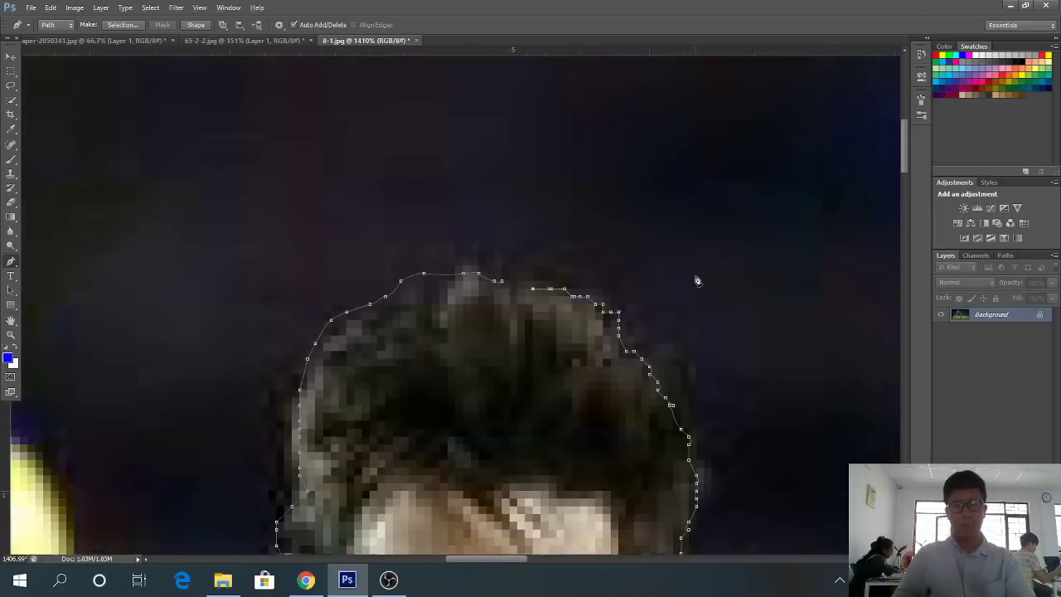
{"action": "scroll", "coordinate": [693, 279], "scroll_direction": "up", "scroll_amount": 4}
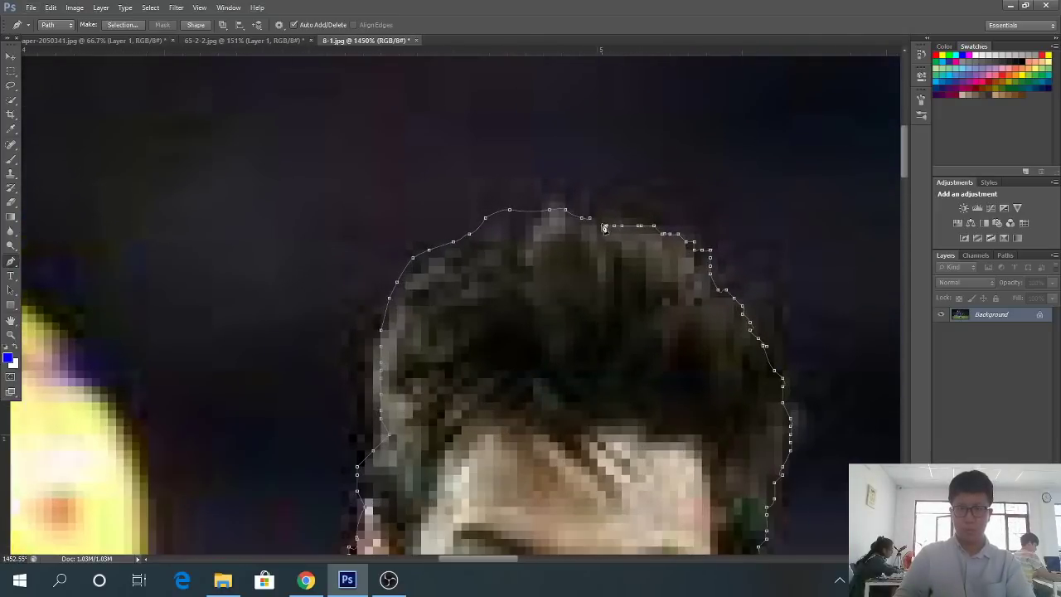
{"action": "scroll", "coordinate": [593, 225], "scroll_direction": "down", "scroll_amount": 3}
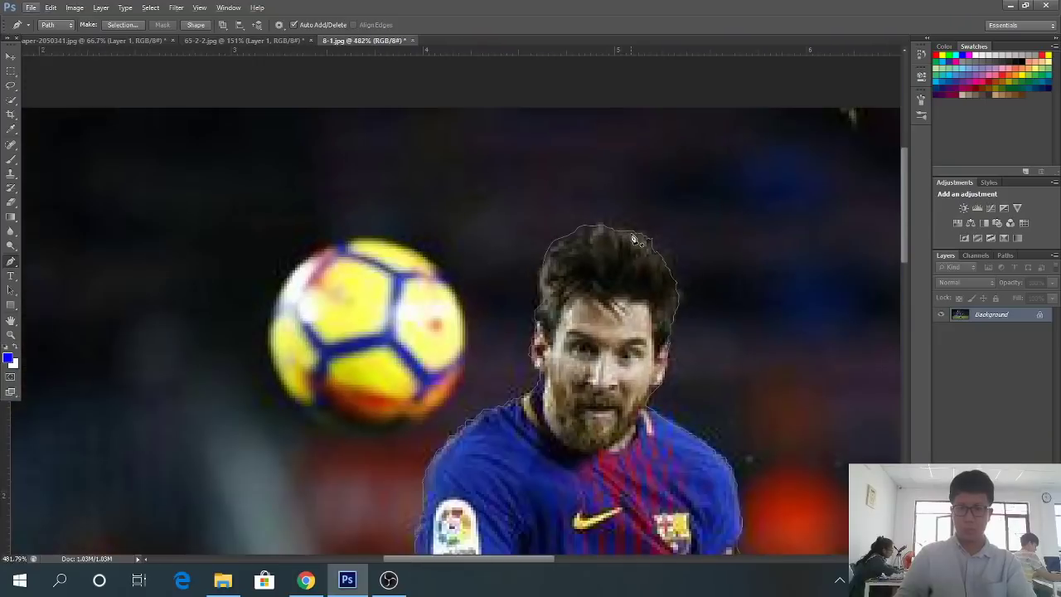
Copy the selected player to a new layer and move him into the stormy road composition, beside the blond player
{"action": "key", "text": "ctrl+j"}
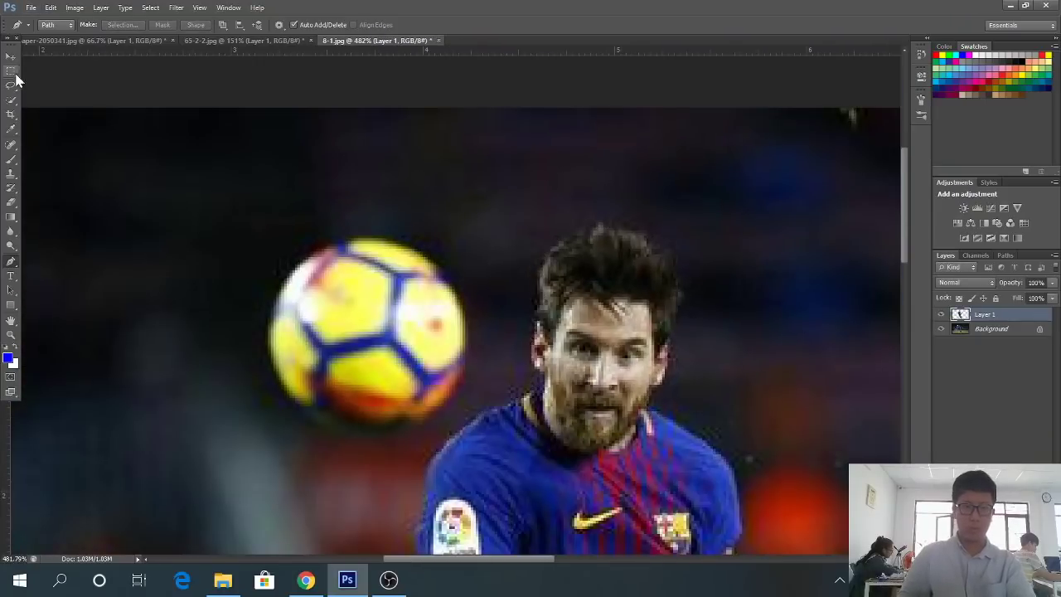
{"action": "left_click", "coordinate": [7, 58]}
{"action": "left_click_drag", "start_coordinate": [500, 457], "coordinate": [522, 298]}
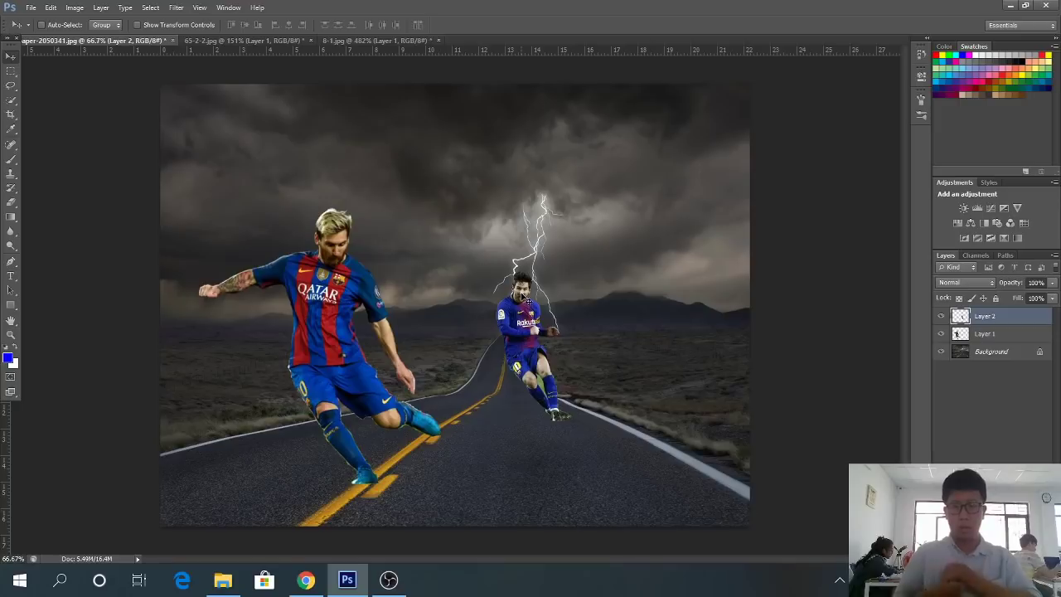
{"action": "left_click_drag", "start_coordinate": [537, 296], "coordinate": [528, 328]}
Scale the new player to about 168%, position him on the road under the lightning, and apply the transformation
{"action": "key", "text": "ctrl+t"}
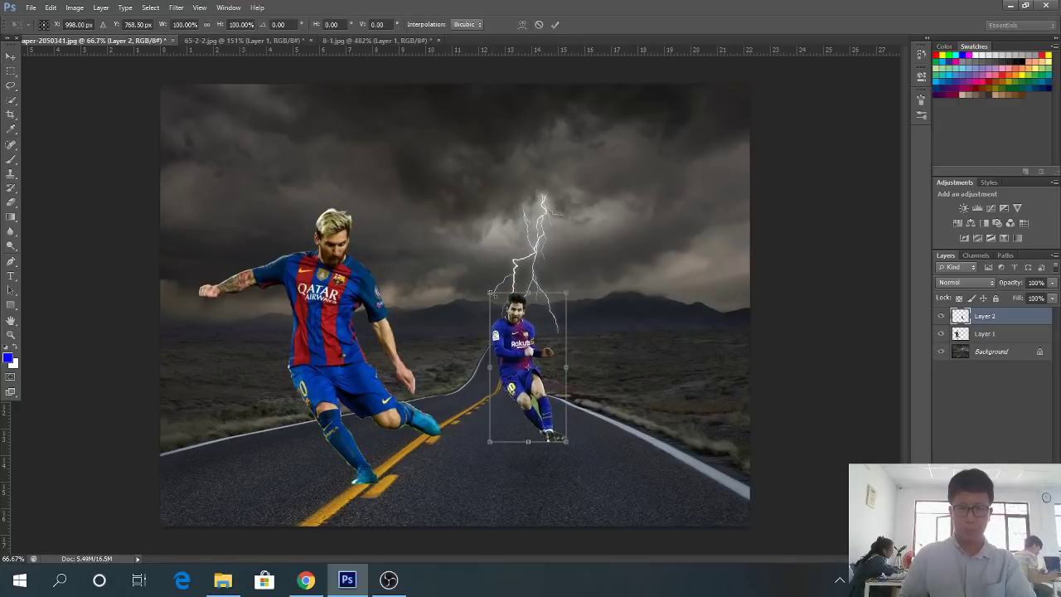
{"action": "left_click_drag", "start_coordinate": [487, 292], "coordinate": [450, 208]}
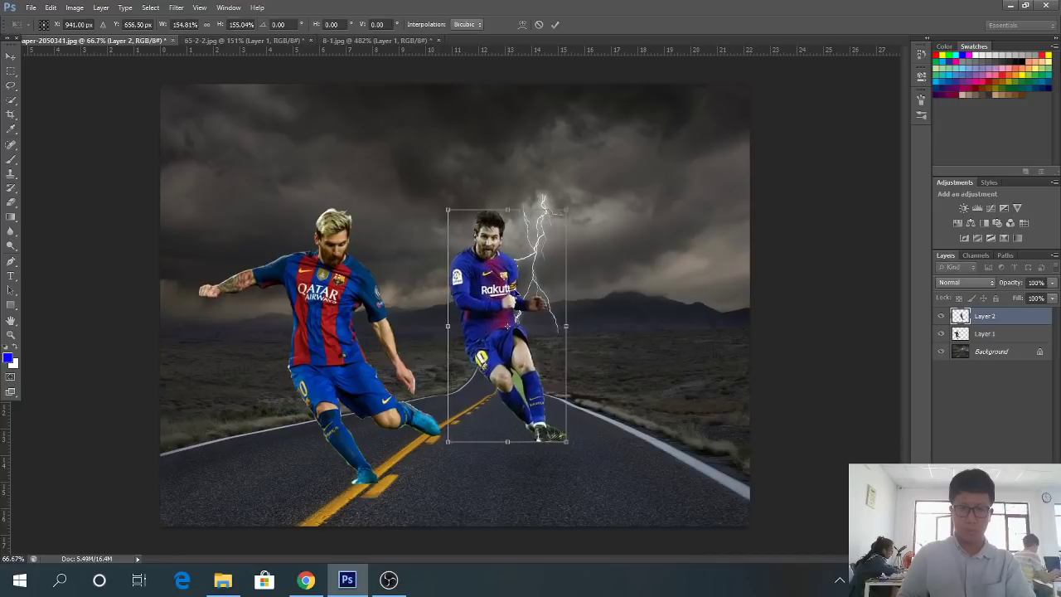
{"action": "left_click_drag", "start_coordinate": [515, 293], "coordinate": [545, 303]}
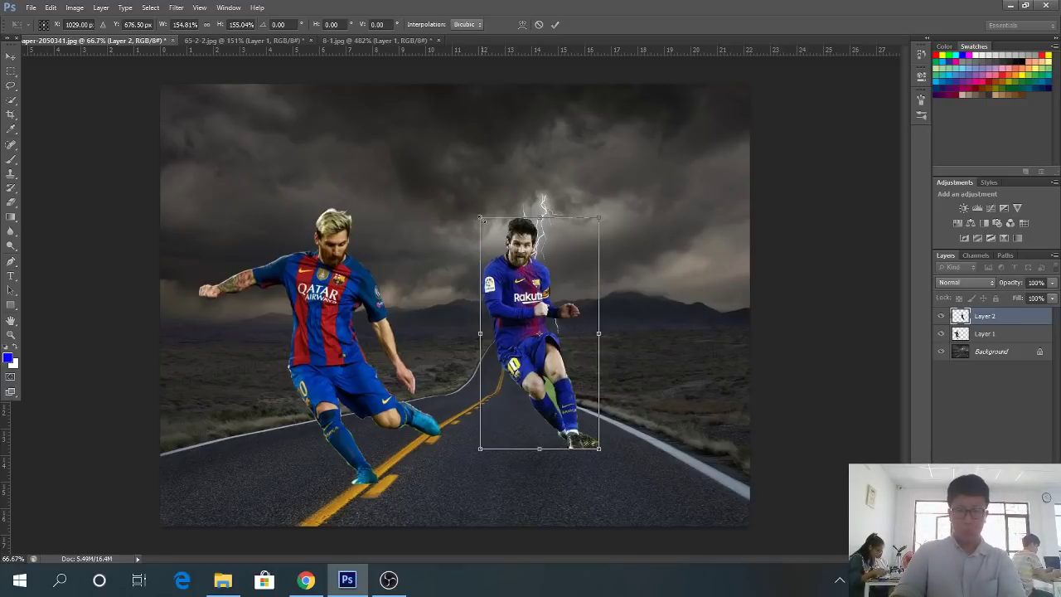
{"action": "left_click_drag", "start_coordinate": [481, 218], "coordinate": [470, 197]}
{"action": "left_click", "coordinate": [11, 201]}
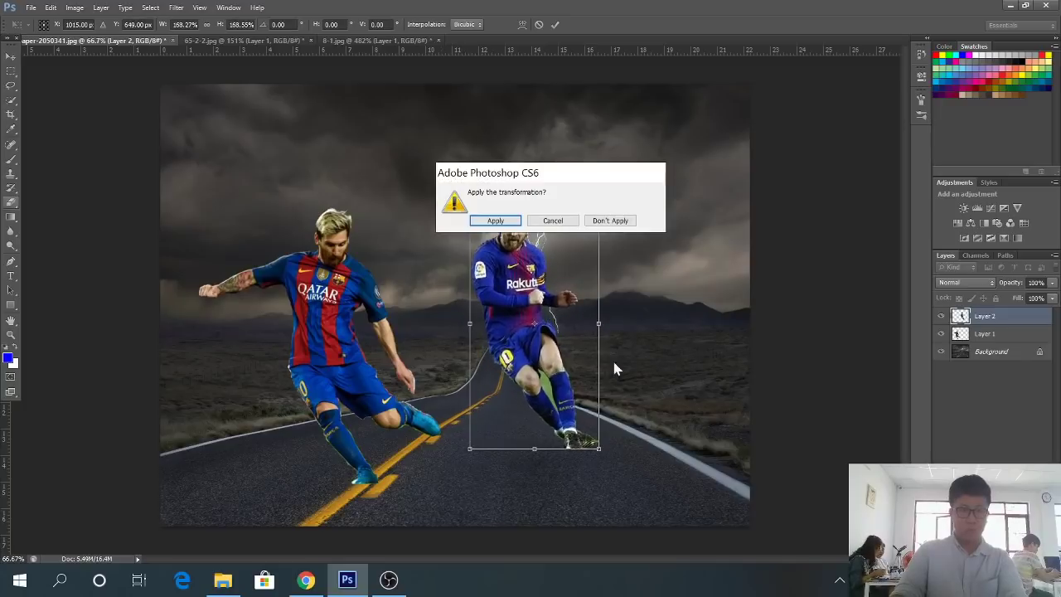
{"action": "left_click", "coordinate": [489, 220]}
Set the Eraser to 5 px and erase the green grass remnant between the new player's legs
{"action": "scroll", "coordinate": [586, 301], "scroll_direction": "up", "scroll_amount": 5}
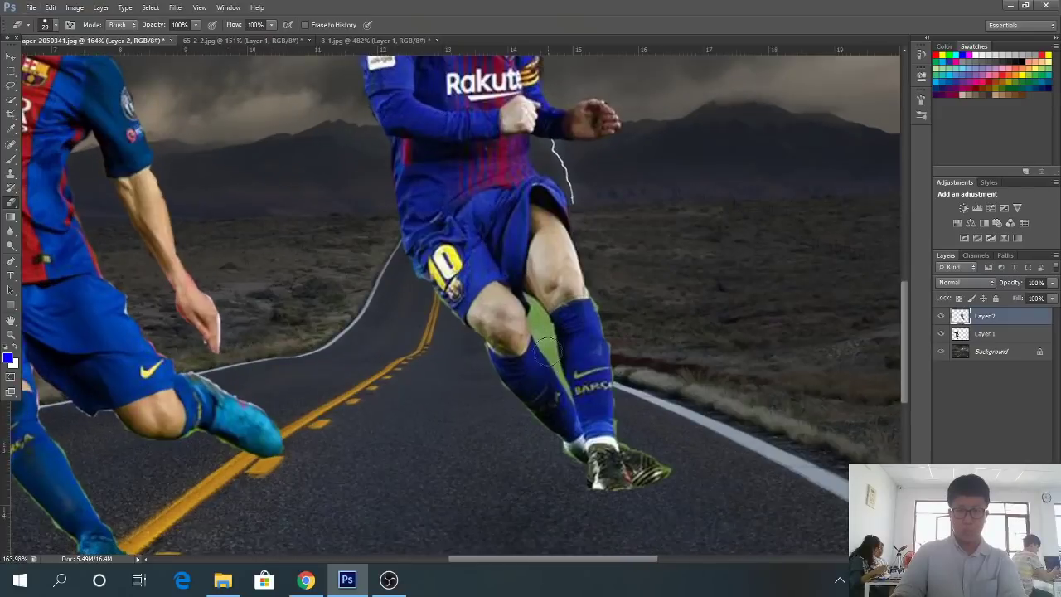
{"action": "scroll", "coordinate": [547, 350], "scroll_direction": "up", "scroll_amount": 2}
{"action": "left_click", "coordinate": [50, 24]}
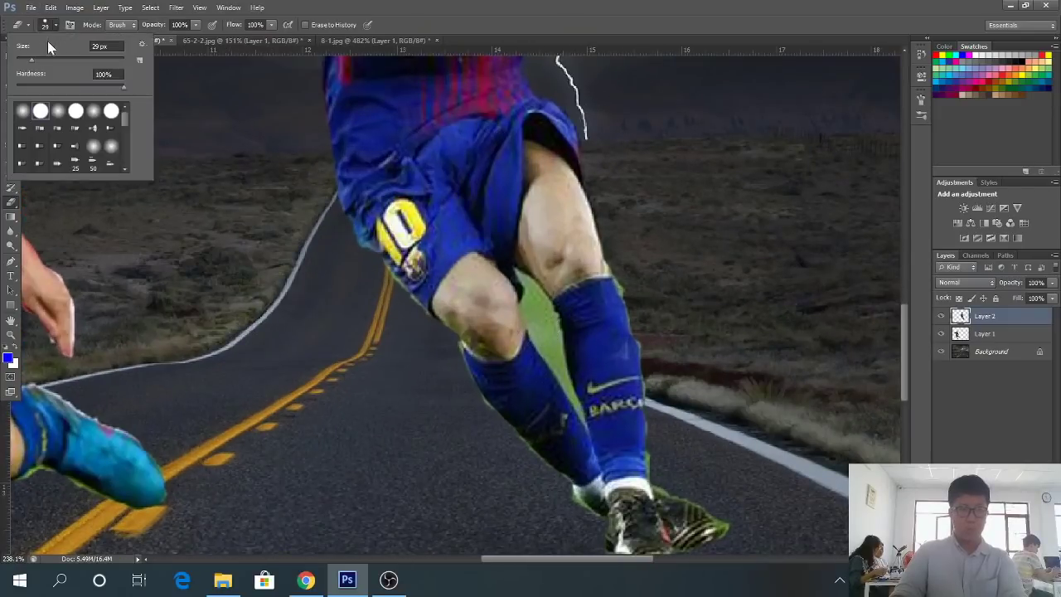
{"action": "left_click", "coordinate": [20, 61]}
{"action": "left_click", "coordinate": [522, 286]}
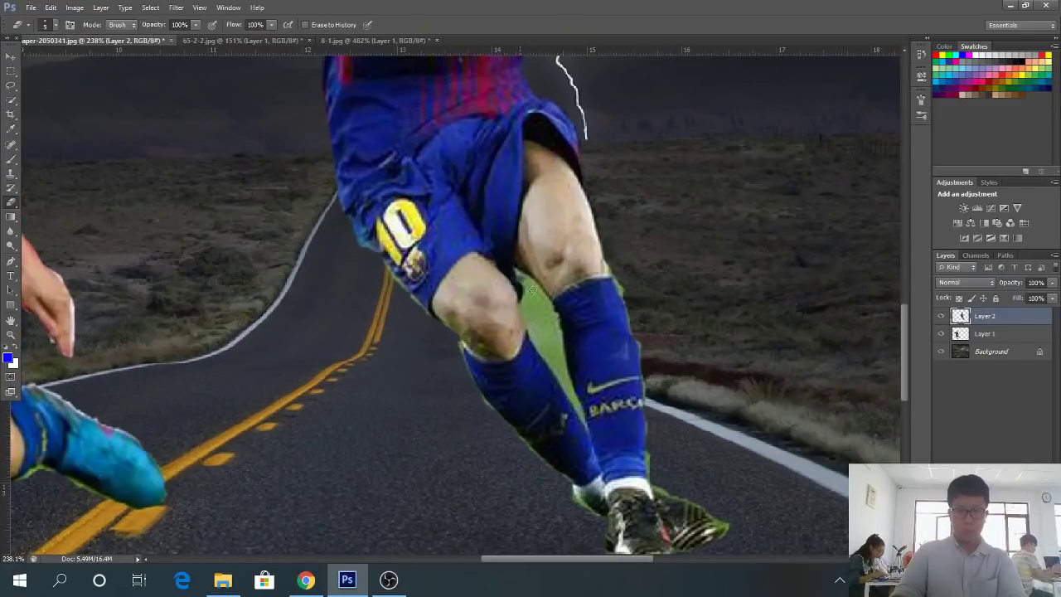
{"action": "mouse_move", "coordinate": [547, 313]}
{"action": "left_mouse_down"}
{"action": "mouse_move", "coordinate": [513, 270]}
{"action": "mouse_move", "coordinate": [545, 294]}
{"action": "mouse_move", "coordinate": [592, 422]}
{"action": "mouse_move", "coordinate": [522, 286]}
{"action": "mouse_move", "coordinate": [569, 358]}
{"action": "mouse_move", "coordinate": [522, 292]}
{"action": "mouse_move", "coordinate": [557, 369]}
{"action": "mouse_move", "coordinate": [540, 321]}
{"action": "left_mouse_up"}
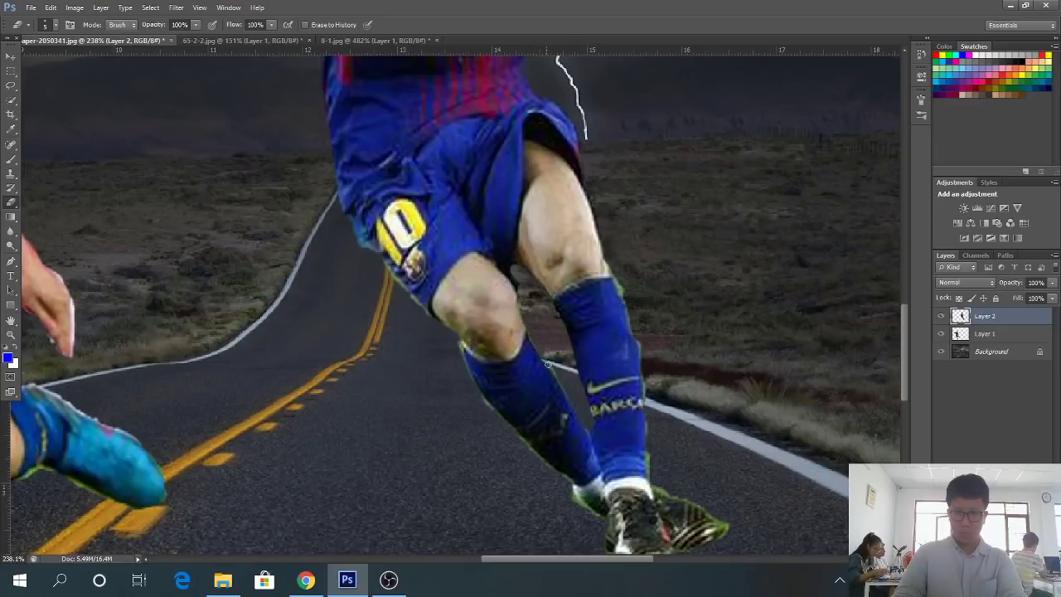
{"action": "scroll", "coordinate": [568, 356], "scroll_direction": "down", "scroll_amount": 6}
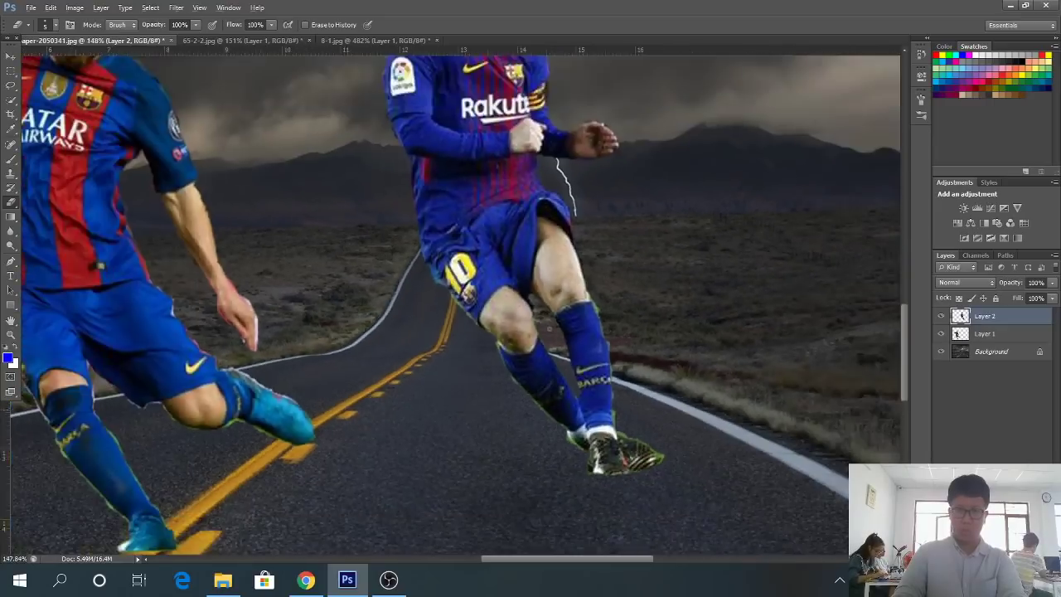
Erase the green fringe along the outer edge of the new player's straight leg, from the knee down the sock
{"action": "scroll", "coordinate": [579, 358], "scroll_direction": "up", "scroll_amount": 3}
{"action": "scroll", "coordinate": [580, 358], "scroll_direction": "up", "scroll_amount": 2}
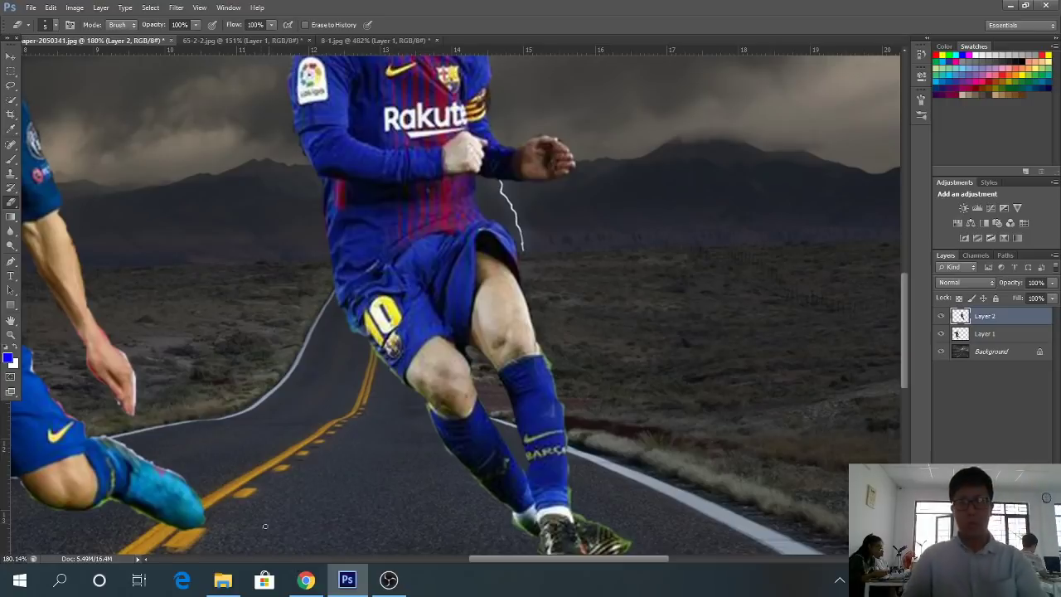
{"action": "scroll", "coordinate": [505, 329], "scroll_direction": "up", "scroll_amount": 5}
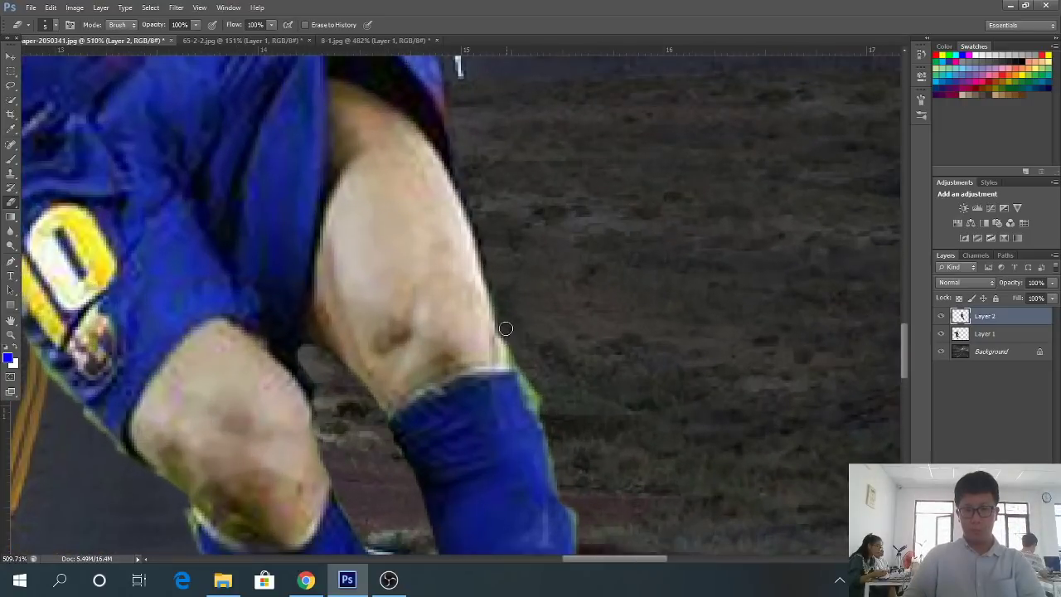
{"action": "mouse_move", "coordinate": [506, 328]}
{"action": "left_mouse_down"}
{"action": "mouse_move", "coordinate": [573, 489]}
{"action": "mouse_move", "coordinate": [561, 494]}
{"action": "mouse_move", "coordinate": [549, 469]}
{"action": "mouse_move", "coordinate": [504, 339]}
{"action": "mouse_move", "coordinate": [547, 414]}
{"action": "mouse_move", "coordinate": [581, 538]}
{"action": "left_mouse_up"}
{"action": "scroll", "coordinate": [581, 538], "scroll_direction": "down", "scroll_amount": 5}
{"action": "scroll", "coordinate": [590, 418], "scroll_direction": "up", "scroll_amount": 6}
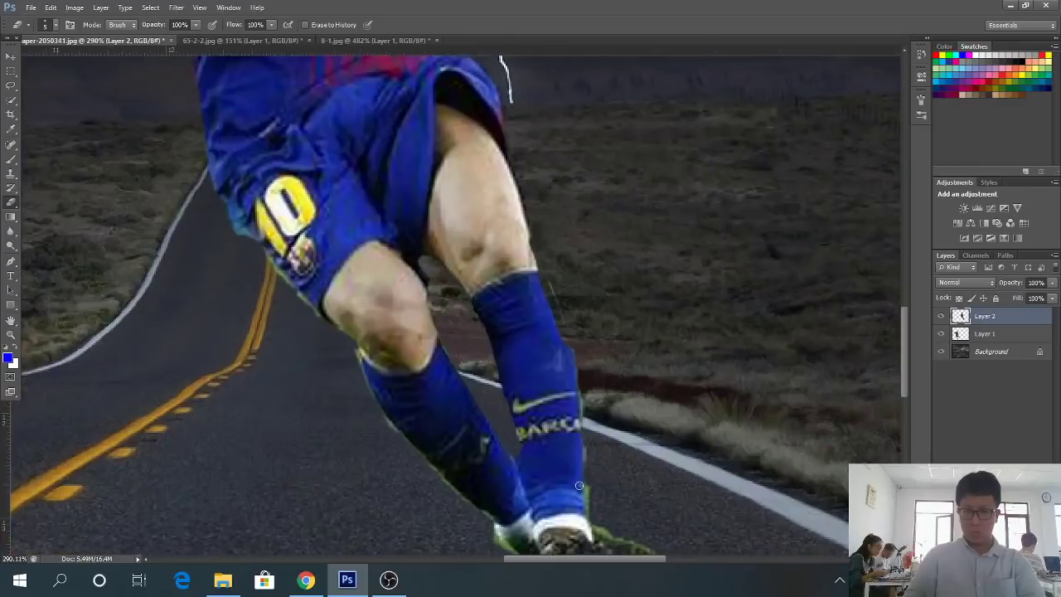
{"action": "mouse_move", "coordinate": [548, 133]}
{"action": "left_mouse_down"}
{"action": "mouse_move", "coordinate": [558, 139]}
{"action": "mouse_move", "coordinate": [584, 270]}
{"action": "mouse_move", "coordinate": [597, 480]}
{"action": "mouse_move", "coordinate": [614, 554]}
{"action": "left_mouse_up"}
{"action": "scroll", "coordinate": [616, 422], "scroll_direction": "down", "scroll_amount": 6}
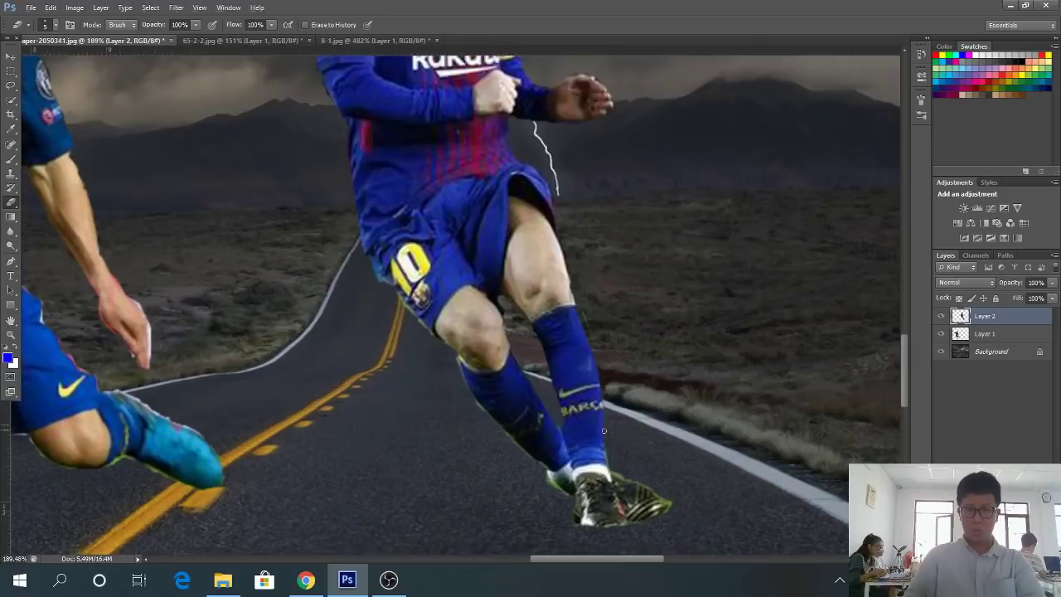
Erase the green fringe around the new player's shoes, ankles and the lower edge of his bent leg
{"action": "scroll", "coordinate": [601, 432], "scroll_direction": "up", "scroll_amount": 6}
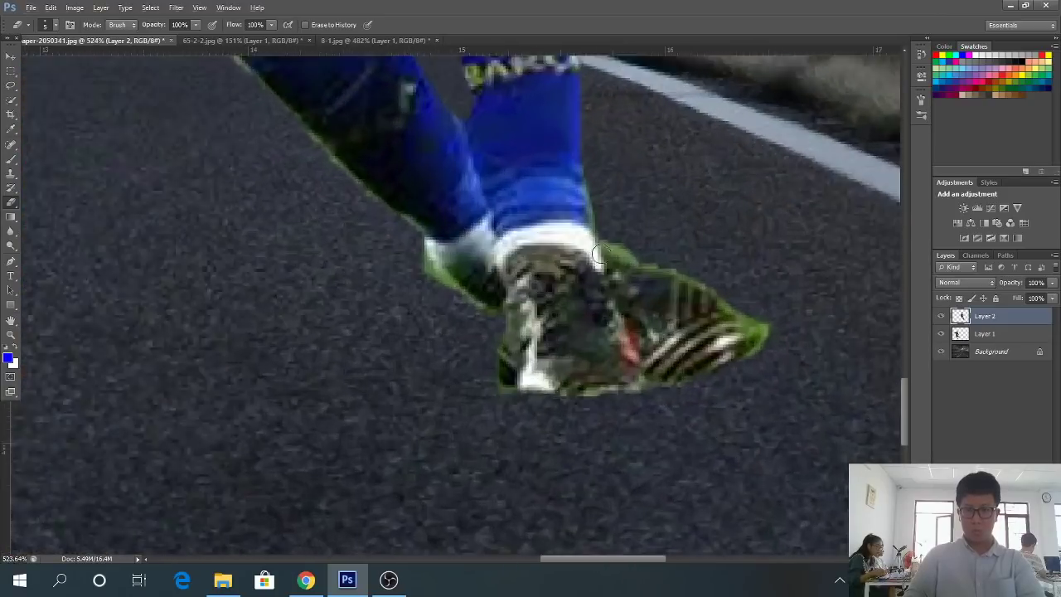
{"action": "mouse_move", "coordinate": [578, 150]}
{"action": "left_mouse_down"}
{"action": "mouse_move", "coordinate": [605, 223]}
{"action": "mouse_move", "coordinate": [626, 257]}
{"action": "mouse_move", "coordinate": [771, 321]}
{"action": "mouse_move", "coordinate": [813, 348]}
{"action": "mouse_move", "coordinate": [814, 370]}
{"action": "mouse_move", "coordinate": [831, 339]}
{"action": "mouse_move", "coordinate": [811, 381]}
{"action": "mouse_move", "coordinate": [717, 429]}
{"action": "mouse_move", "coordinate": [539, 447]}
{"action": "mouse_move", "coordinate": [473, 440]}
{"action": "left_mouse_up"}
{"action": "mouse_move", "coordinate": [364, 253]}
{"action": "left_mouse_down"}
{"action": "mouse_move", "coordinate": [383, 278]}
{"action": "mouse_move", "coordinate": [457, 324]}
{"action": "mouse_move", "coordinate": [438, 433]}
{"action": "mouse_move", "coordinate": [491, 449]}
{"action": "mouse_move", "coordinate": [464, 429]}
{"action": "mouse_move", "coordinate": [655, 440]}
{"action": "left_mouse_up"}
{"action": "scroll", "coordinate": [656, 439], "scroll_direction": "down", "scroll_amount": 10}
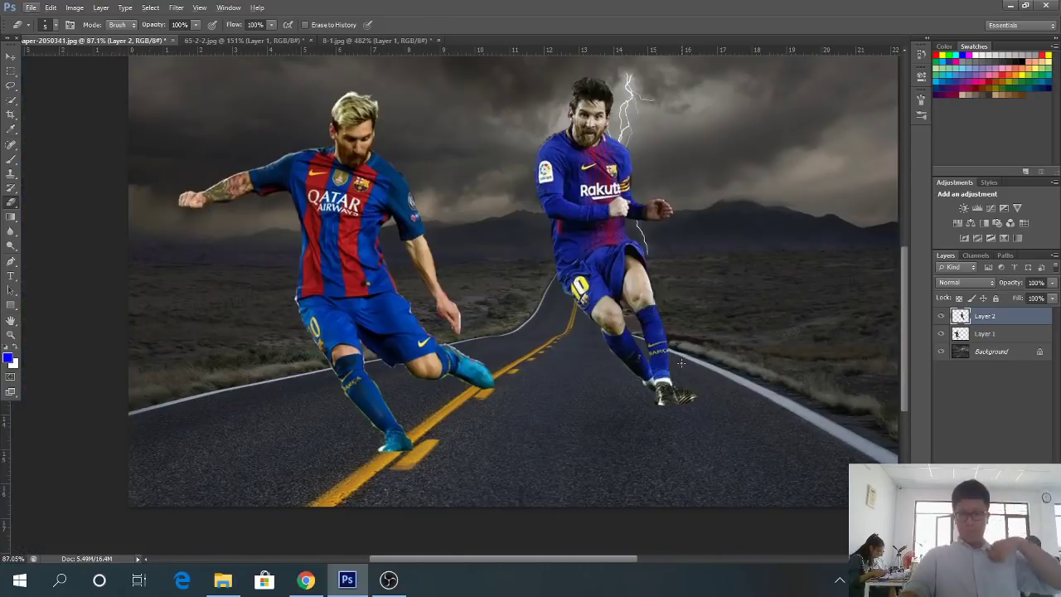
{"action": "scroll", "coordinate": [681, 363], "scroll_direction": "up", "scroll_amount": 2}
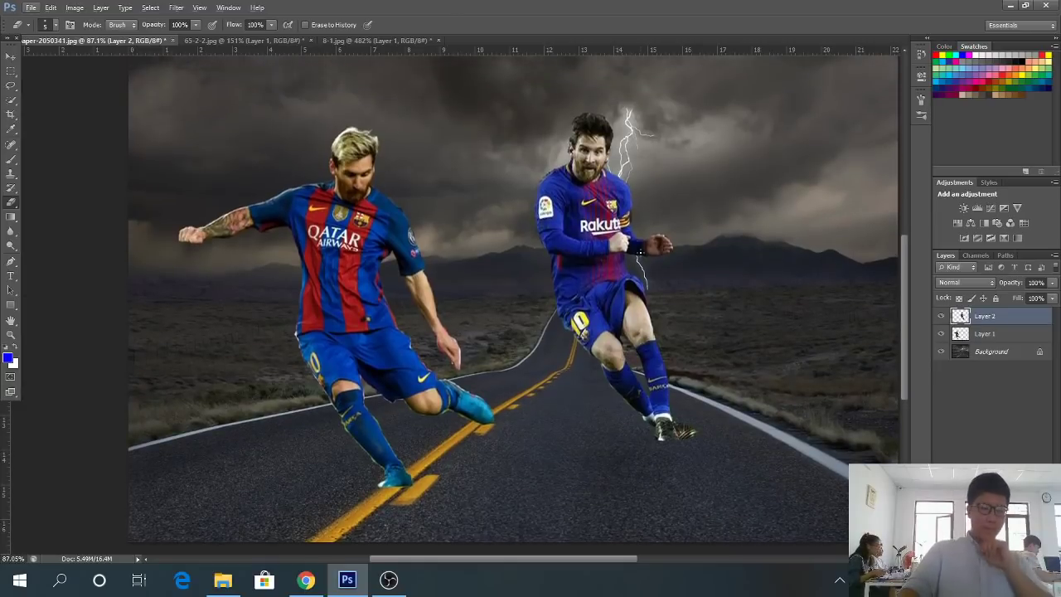
Erase the uneven fringe along the top edge of the new player's hair
{"action": "scroll", "coordinate": [630, 265], "scroll_direction": "up", "scroll_amount": 4}
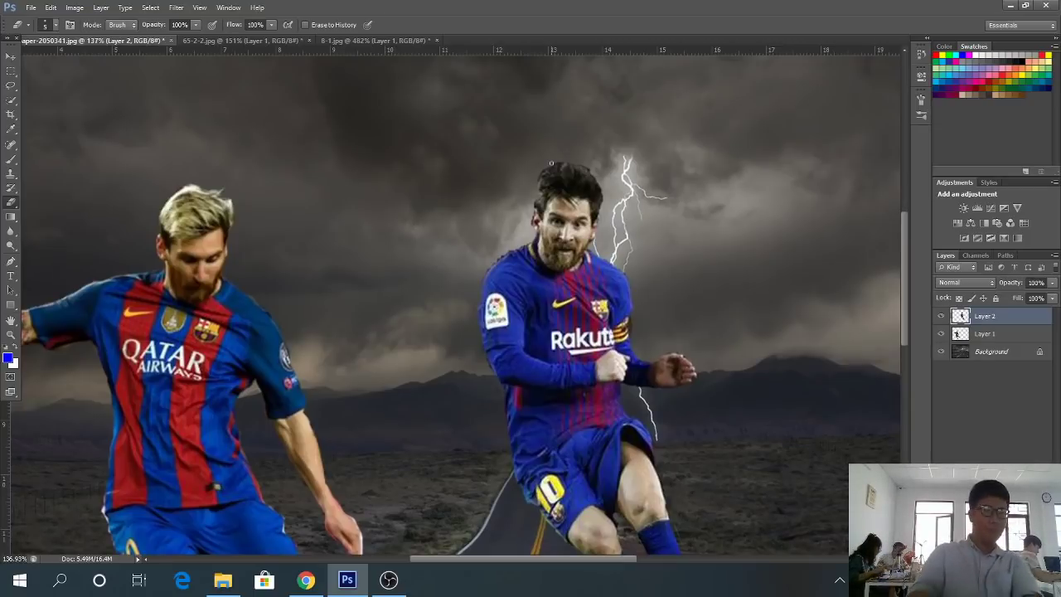
{"action": "scroll", "coordinate": [605, 138], "scroll_direction": "up", "scroll_amount": 6}
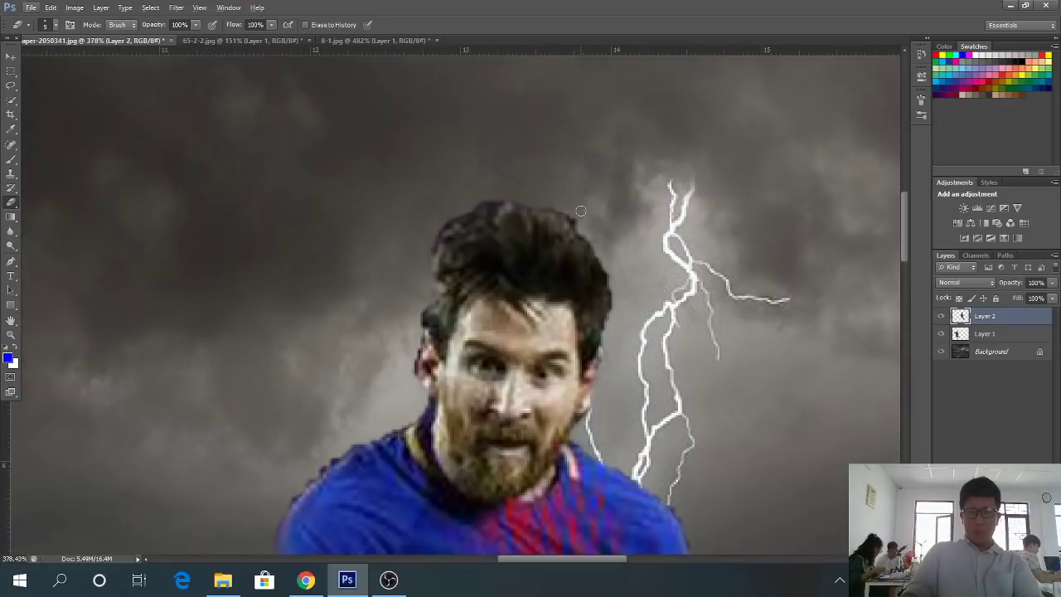
{"action": "scroll", "coordinate": [591, 288], "scroll_direction": "up", "scroll_amount": 4}
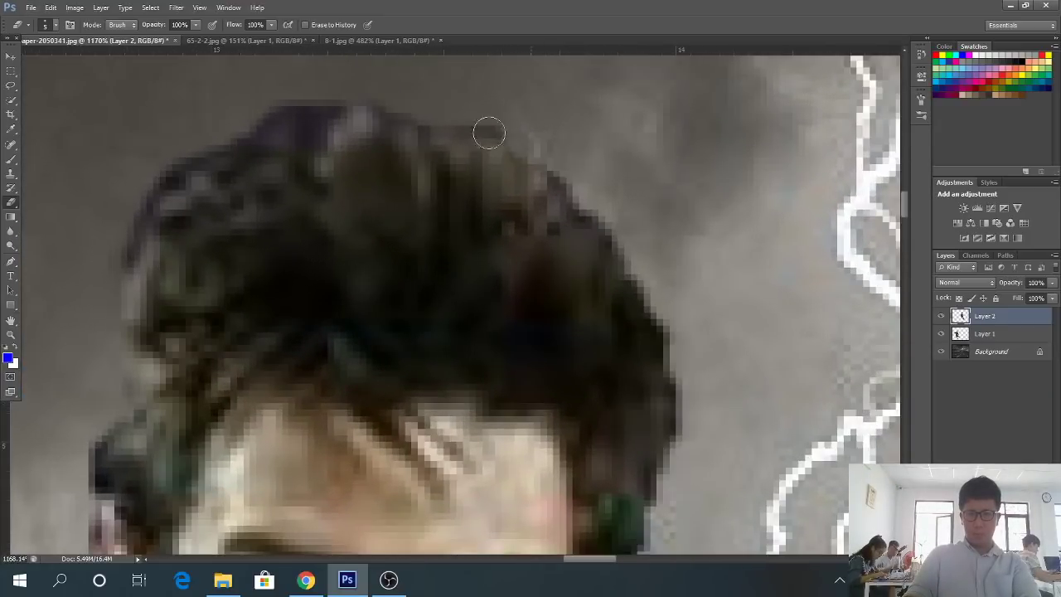
{"action": "mouse_move", "coordinate": [489, 133]}
{"action": "left_mouse_down"}
{"action": "mouse_move", "coordinate": [400, 109]}
{"action": "mouse_move", "coordinate": [256, 102]}
{"action": "left_mouse_up"}
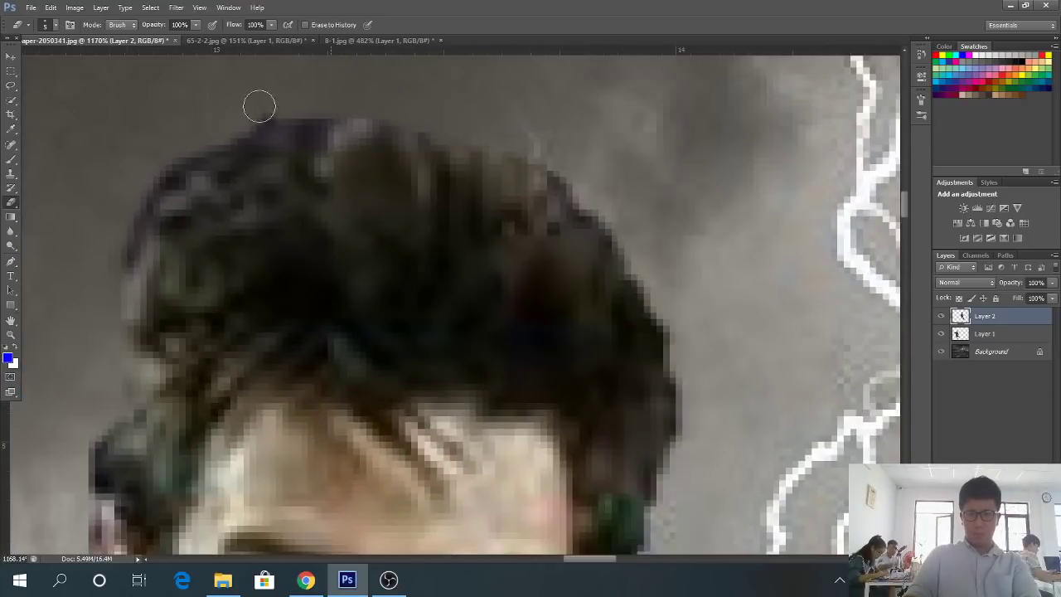
{"action": "scroll", "coordinate": [248, 116], "scroll_direction": "down", "scroll_amount": 8}
{"action": "scroll", "coordinate": [223, 146], "scroll_direction": "up", "scroll_amount": 6}
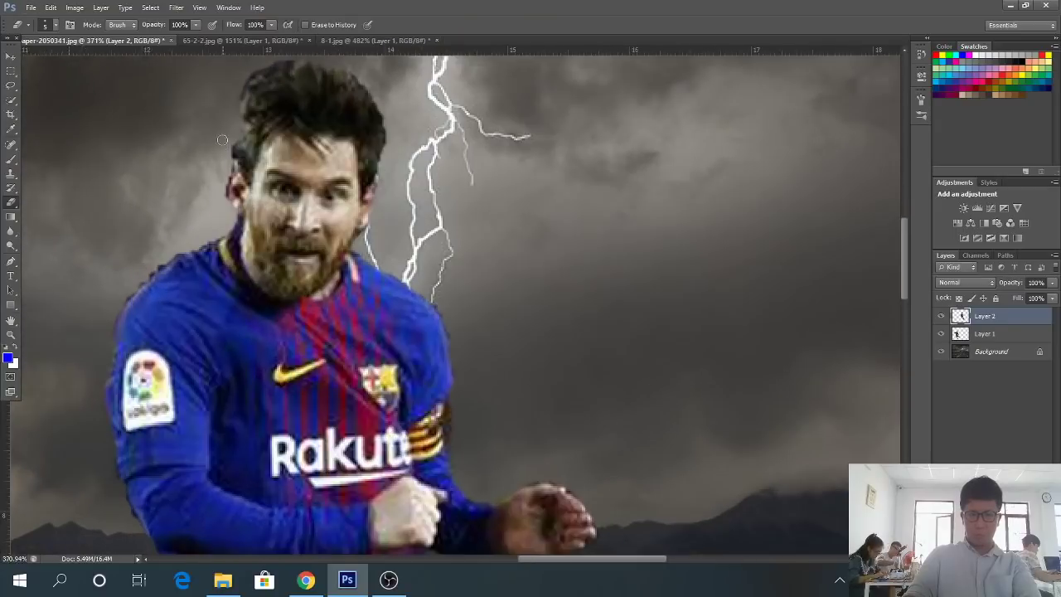
{"action": "scroll", "coordinate": [243, 192], "scroll_direction": "up", "scroll_amount": 3}
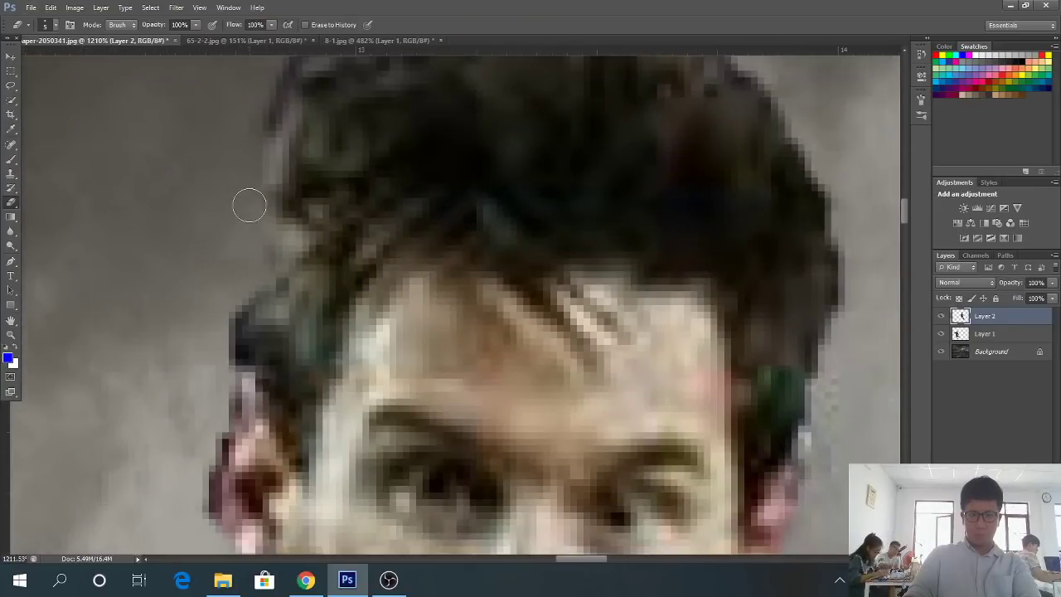
{"action": "scroll", "coordinate": [251, 274], "scroll_direction": "up", "scroll_amount": 1}
{"action": "scroll", "coordinate": [251, 274], "scroll_direction": "down", "scroll_amount": 7}
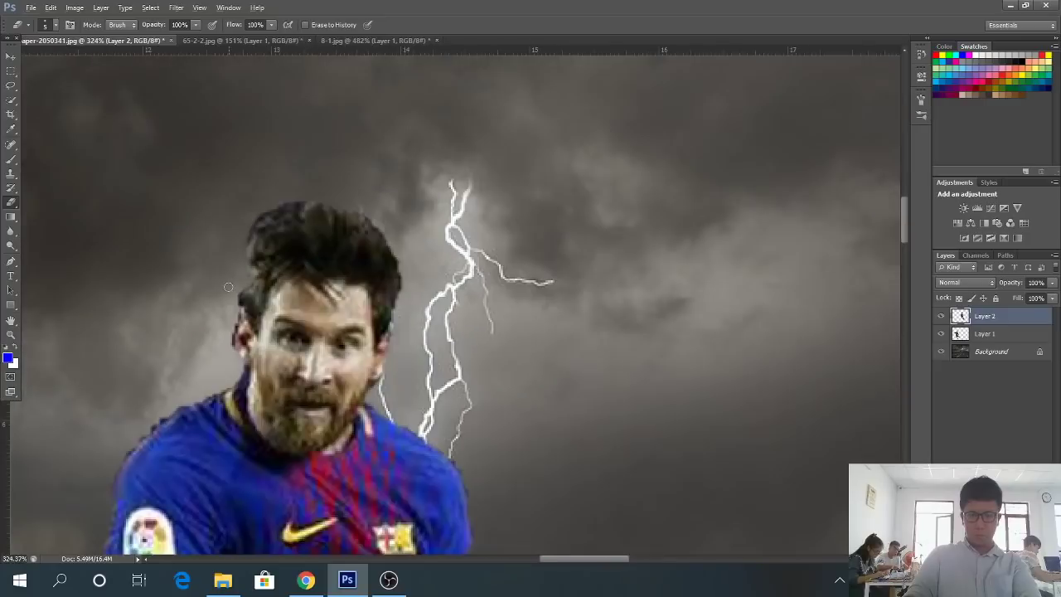
{"action": "scroll", "coordinate": [236, 289], "scroll_direction": "up", "scroll_amount": 4}
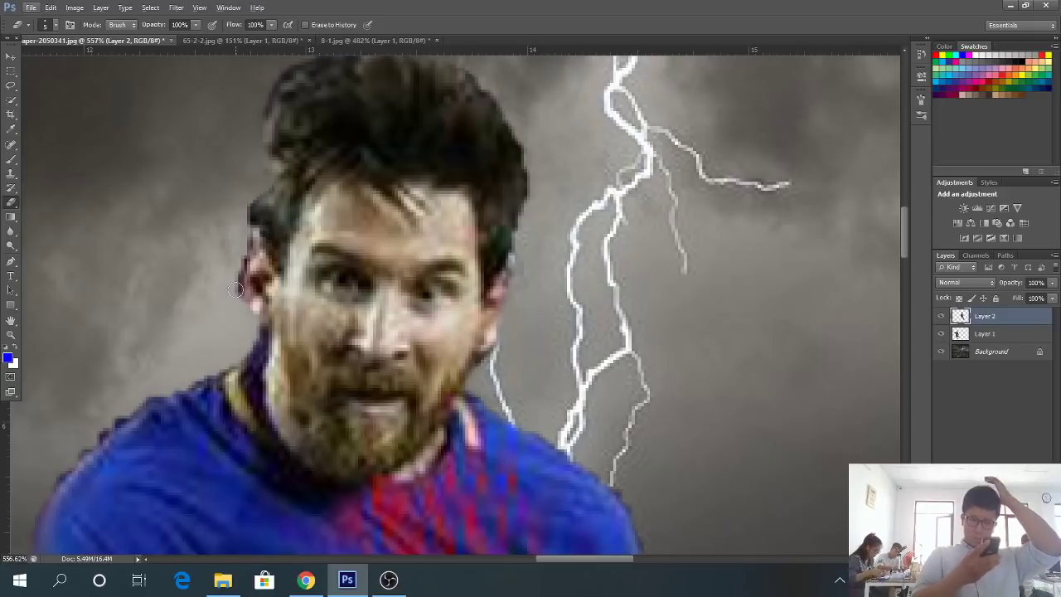
{"action": "left_click", "coordinate": [305, 579]}
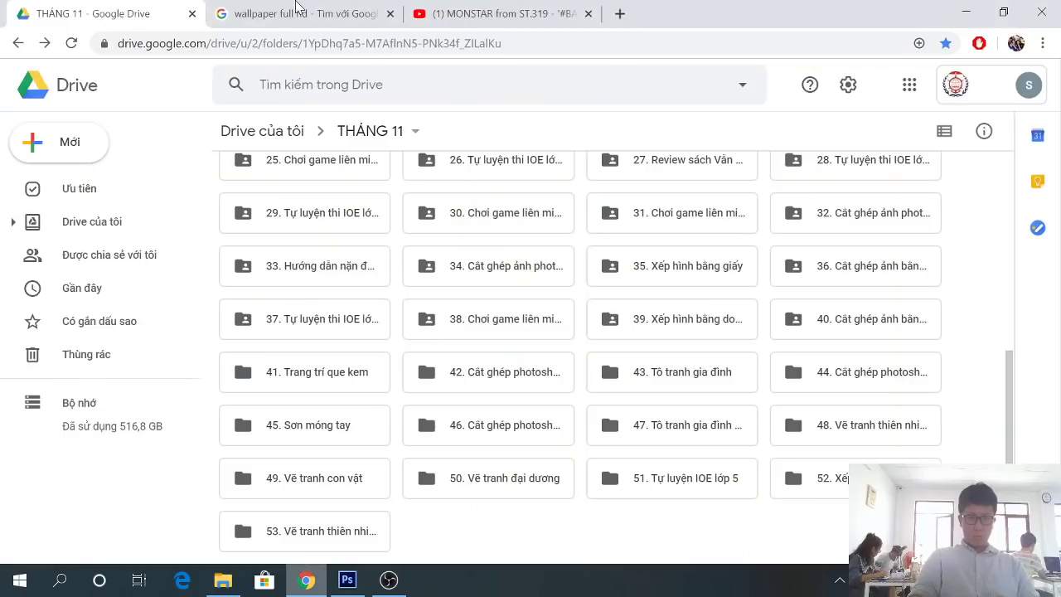
{"action": "left_click", "coordinate": [347, 579]}
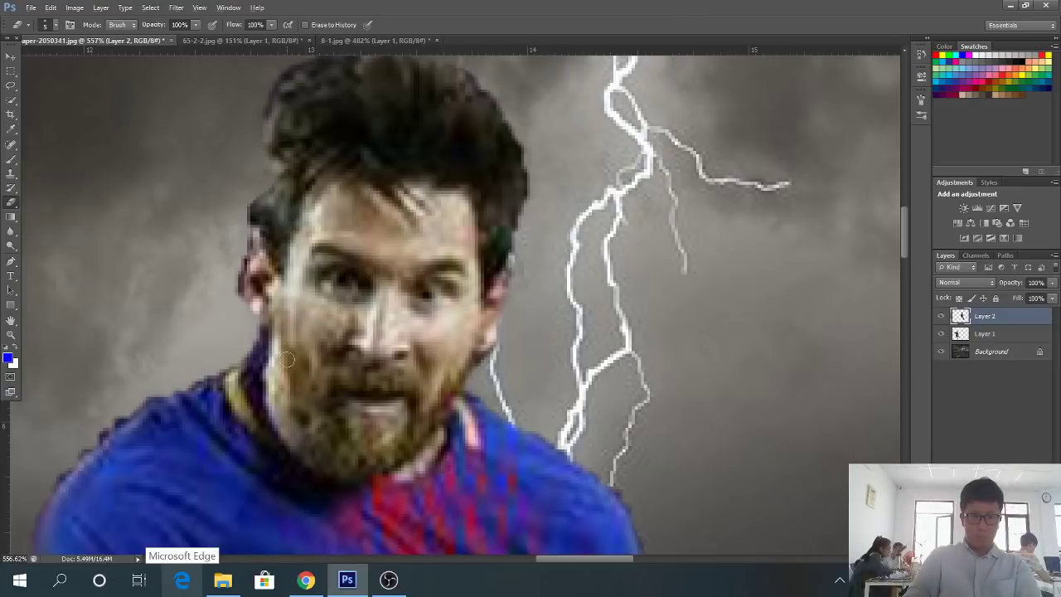
Erase the jagged dark fringe along the new player's shoulder on the league-badge side, from the collar outward
{"action": "scroll", "coordinate": [491, 331], "scroll_direction": "up", "scroll_amount": 1}
{"action": "scroll", "coordinate": [491, 331], "scroll_direction": "down", "scroll_amount": 4}
{"action": "scroll", "coordinate": [127, 331], "scroll_direction": "up", "scroll_amount": 4}
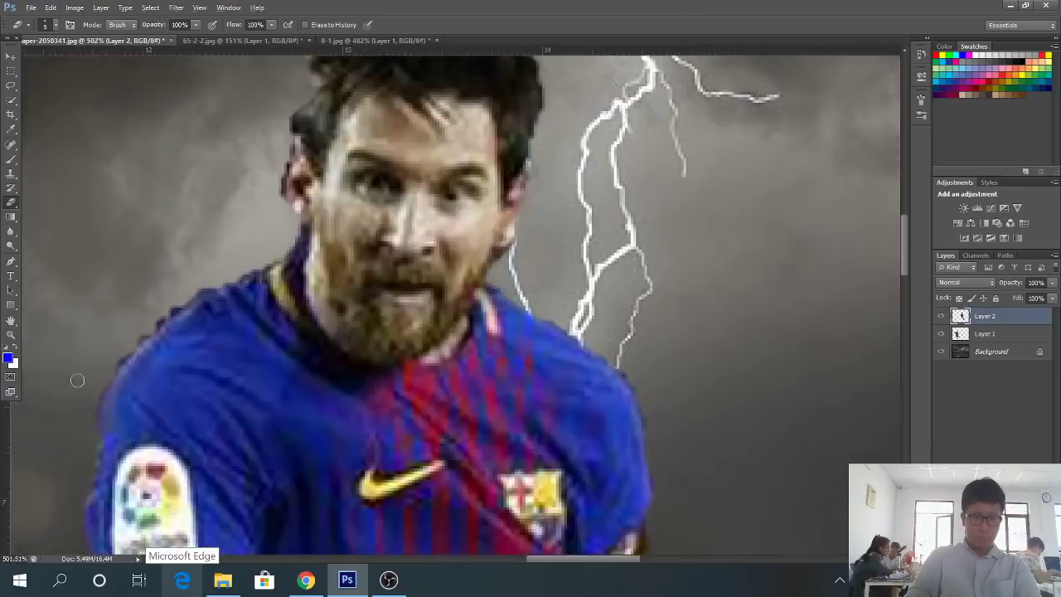
{"action": "scroll", "coordinate": [327, 185], "scroll_direction": "up", "scroll_amount": 1}
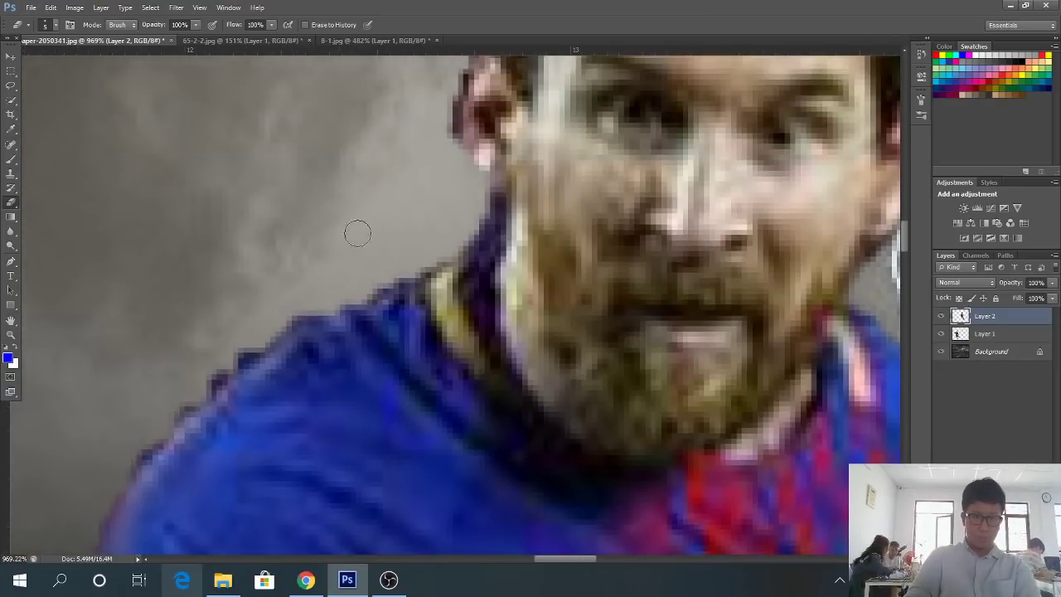
{"action": "mouse_move", "coordinate": [386, 263]}
{"action": "left_mouse_down"}
{"action": "mouse_move", "coordinate": [247, 339]}
{"action": "mouse_move", "coordinate": [183, 412]}
{"action": "mouse_move", "coordinate": [123, 450]}
{"action": "mouse_move", "coordinate": [232, 352]}
{"action": "mouse_move", "coordinate": [253, 348]}
{"action": "mouse_move", "coordinate": [142, 448]}
{"action": "mouse_move", "coordinate": [119, 441]}
{"action": "left_mouse_up"}
{"action": "scroll", "coordinate": [121, 416], "scroll_direction": "down", "scroll_amount": 1}
{"action": "scroll", "coordinate": [121, 416], "scroll_direction": "down", "scroll_amount": 10}
{"action": "scroll", "coordinate": [122, 323], "scroll_direction": "up", "scroll_amount": 8}
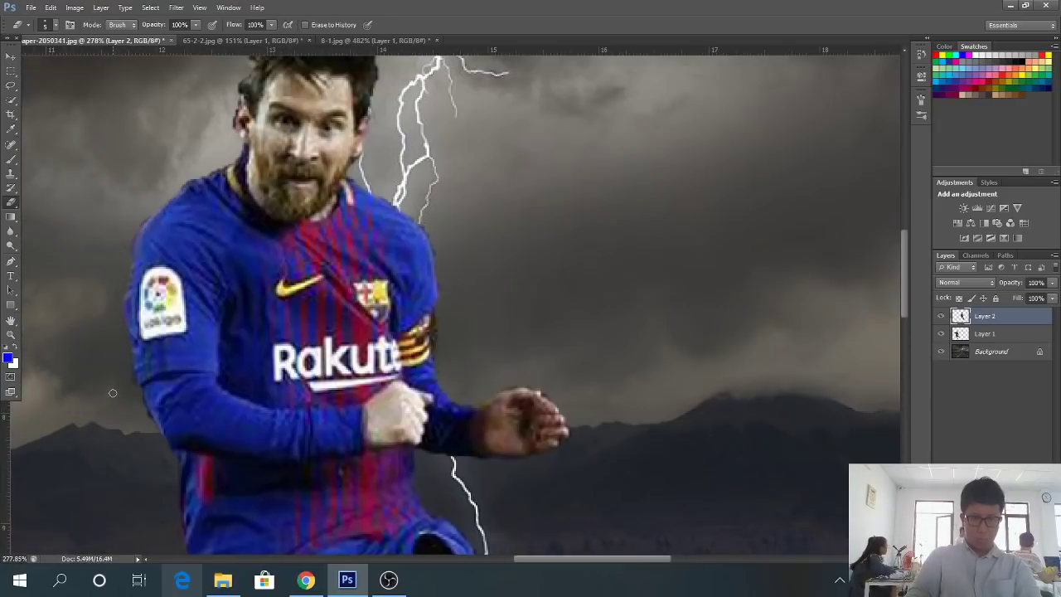
{"action": "scroll", "coordinate": [122, 324], "scroll_direction": "up", "scroll_amount": 3}
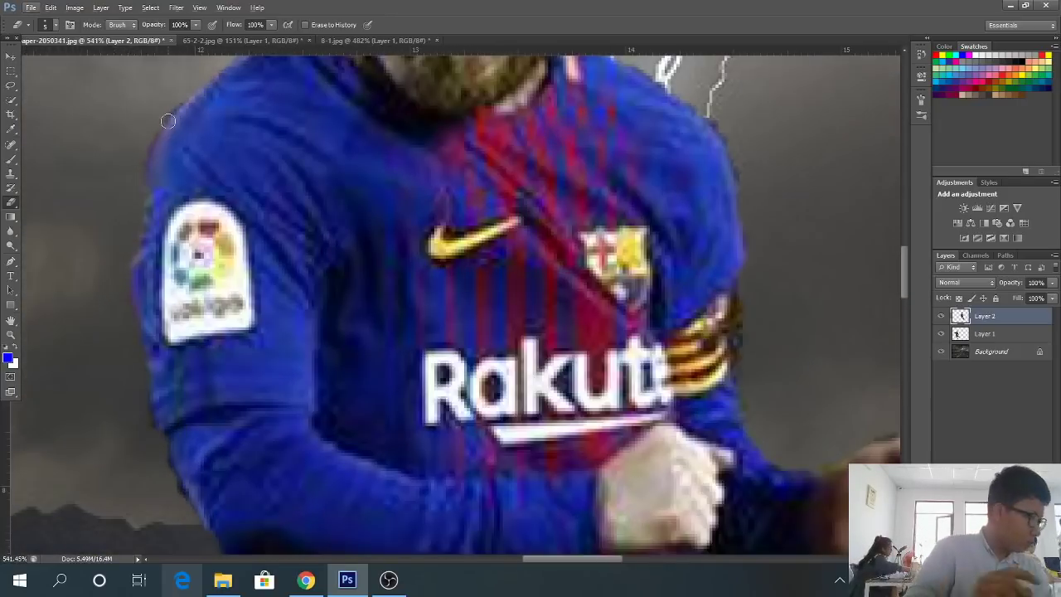
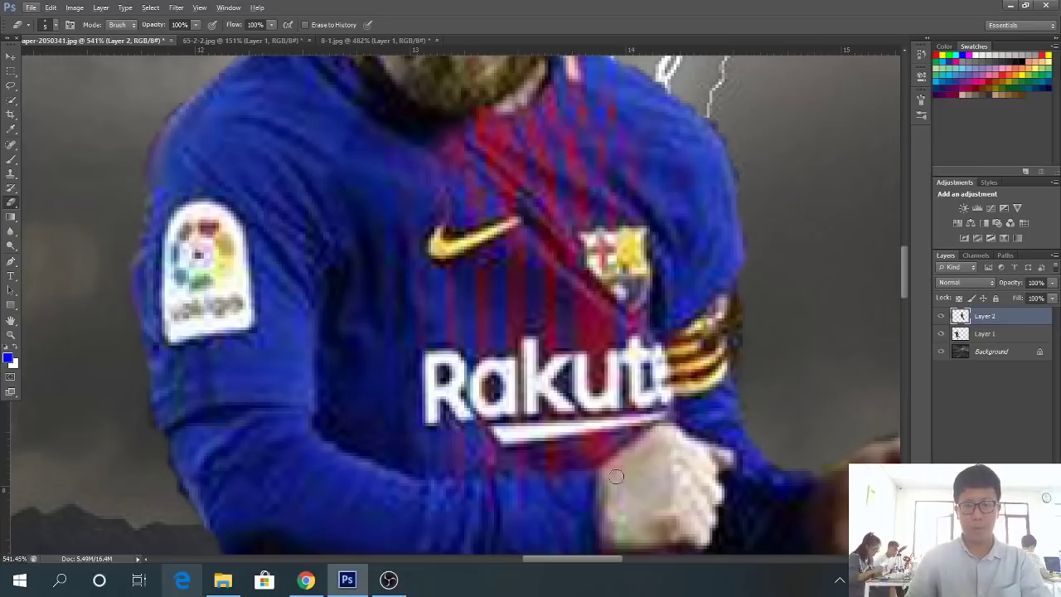
{"action": "left_click", "coordinate": [385, 582]}
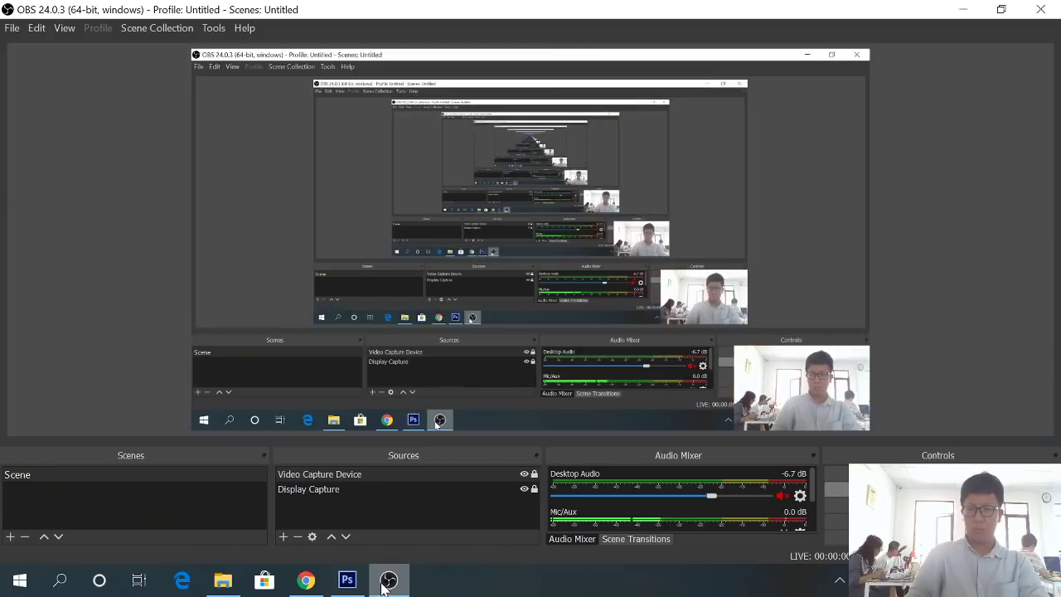
{"action": "left_click", "coordinate": [386, 582]}
Erase the leftover fringe around the curve of the new player's shoulder, down to the league badge
{"action": "scroll", "coordinate": [267, 350], "scroll_direction": "up", "scroll_amount": 8}
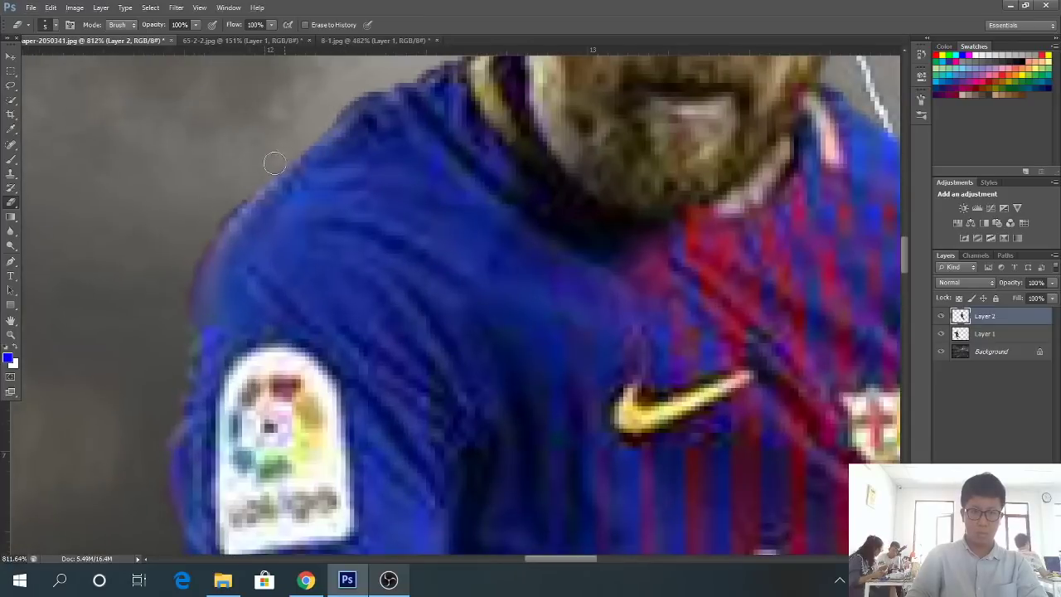
{"action": "mouse_move", "coordinate": [275, 163]}
{"action": "left_mouse_down"}
{"action": "mouse_move", "coordinate": [206, 238]}
{"action": "mouse_move", "coordinate": [184, 356]}
{"action": "left_mouse_up"}
{"action": "scroll", "coordinate": [178, 331], "scroll_direction": "down", "scroll_amount": 8}
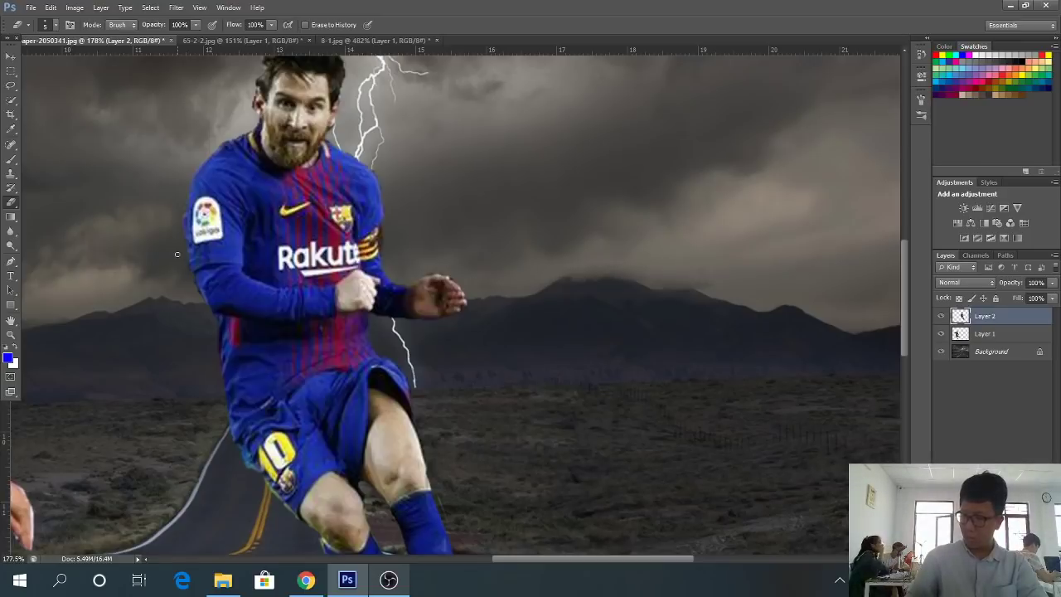
Erase the dark fringe along the outer edge of the new player's sleeve, from the league badge to the elbow
{"action": "scroll", "coordinate": [176, 254], "scroll_direction": "up", "scroll_amount": 4}
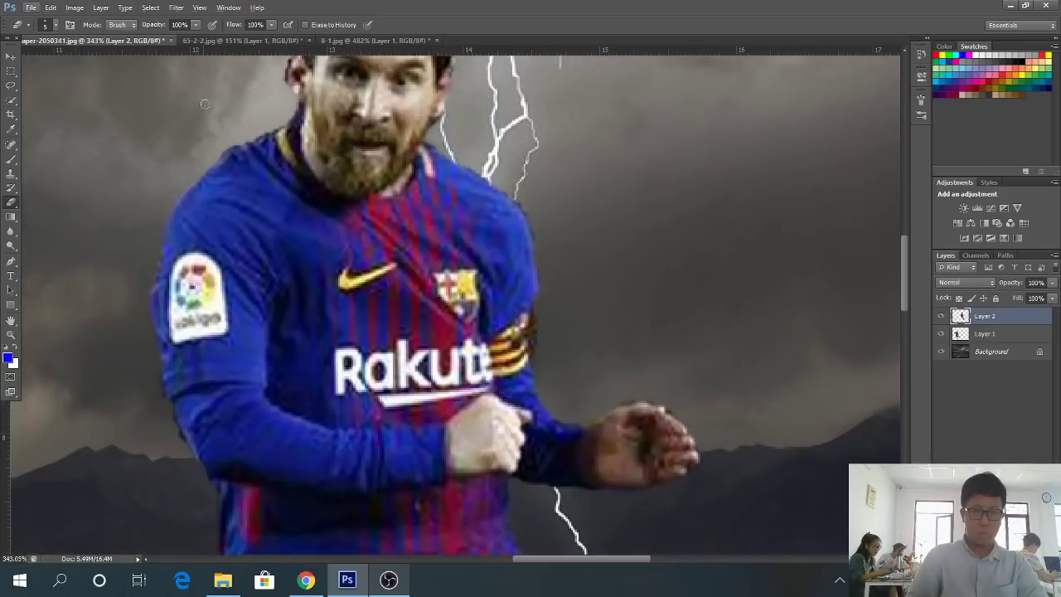
{"action": "scroll", "coordinate": [205, 103], "scroll_direction": "up", "scroll_amount": 4}
{"action": "scroll", "coordinate": [221, 246], "scroll_direction": "down", "scroll_amount": 1}
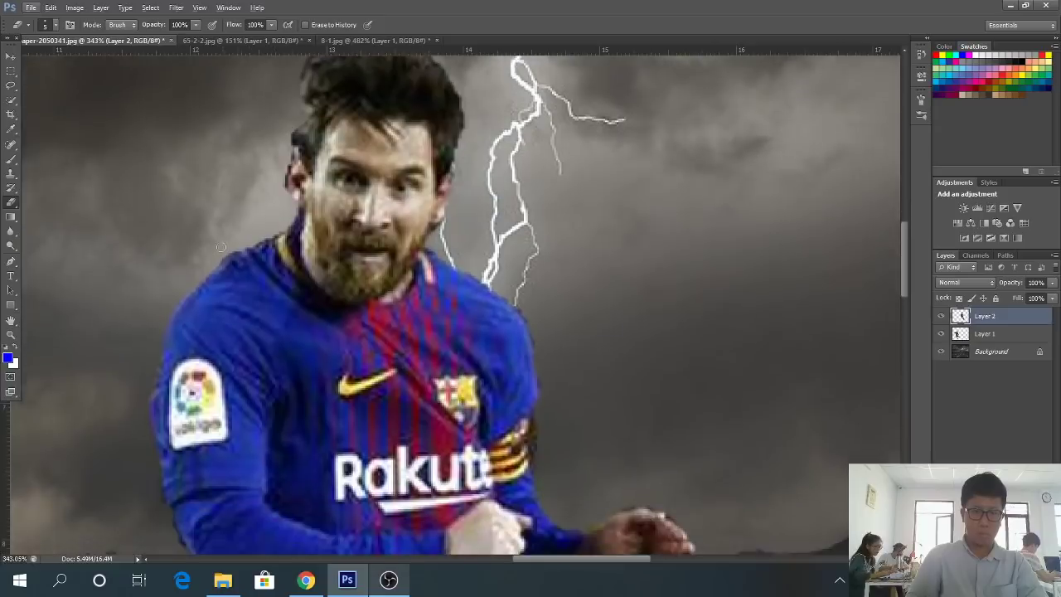
{"action": "scroll", "coordinate": [221, 246], "scroll_direction": "down", "scroll_amount": 6}
{"action": "scroll", "coordinate": [104, 171], "scroll_direction": "up", "scroll_amount": 3}
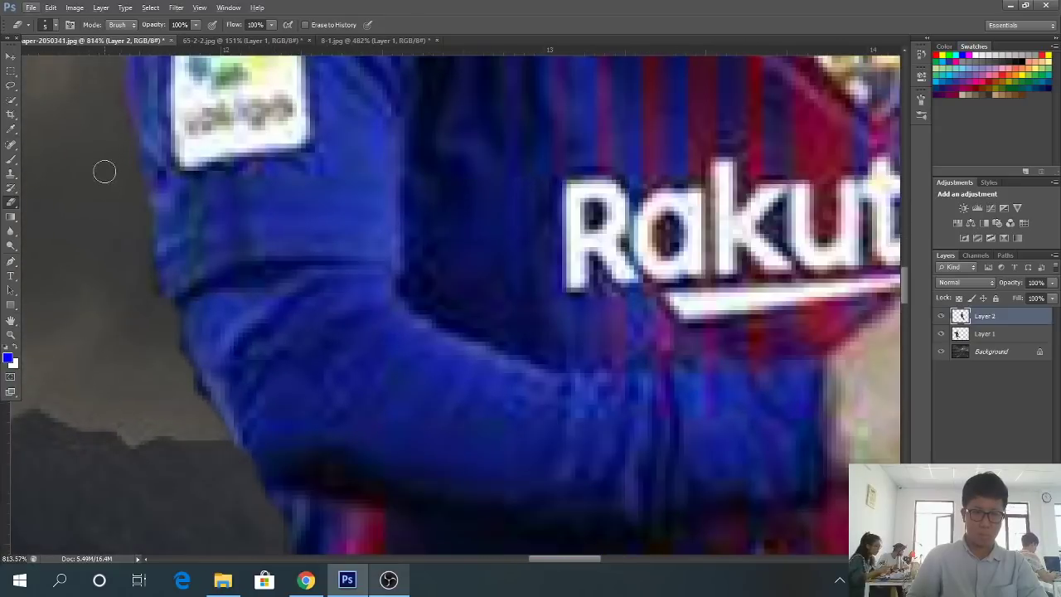
{"action": "mouse_move", "coordinate": [104, 172]}
{"action": "left_mouse_down"}
{"action": "mouse_move", "coordinate": [129, 184]}
{"action": "mouse_move", "coordinate": [152, 287]}
{"action": "mouse_move", "coordinate": [177, 336]}
{"action": "left_mouse_up"}
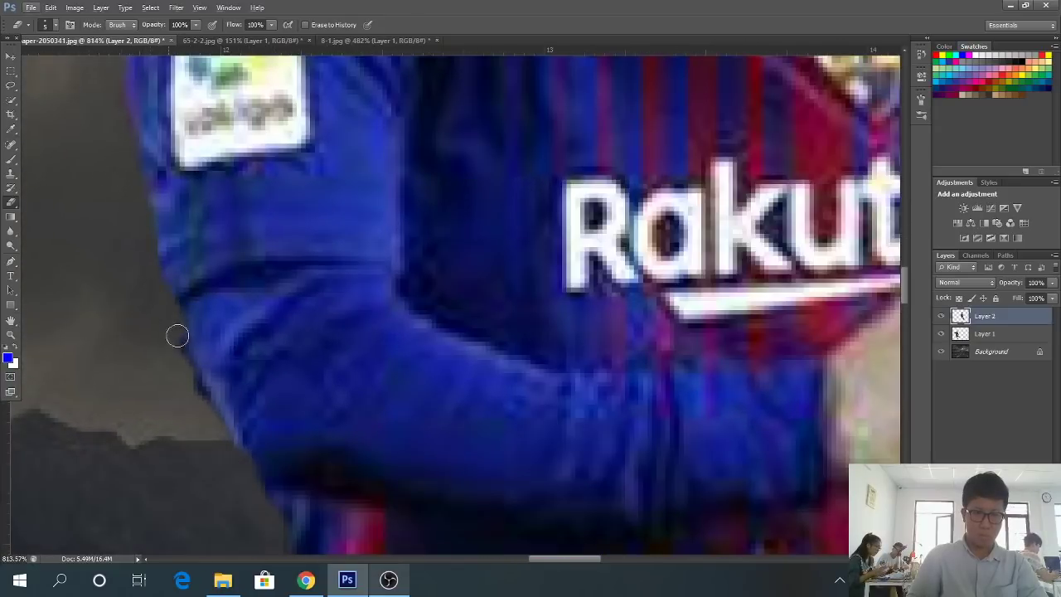
{"action": "scroll", "coordinate": [177, 336], "scroll_direction": "down", "scroll_amount": 3}
{"action": "scroll", "coordinate": [218, 445], "scroll_direction": "down", "scroll_amount": 1}
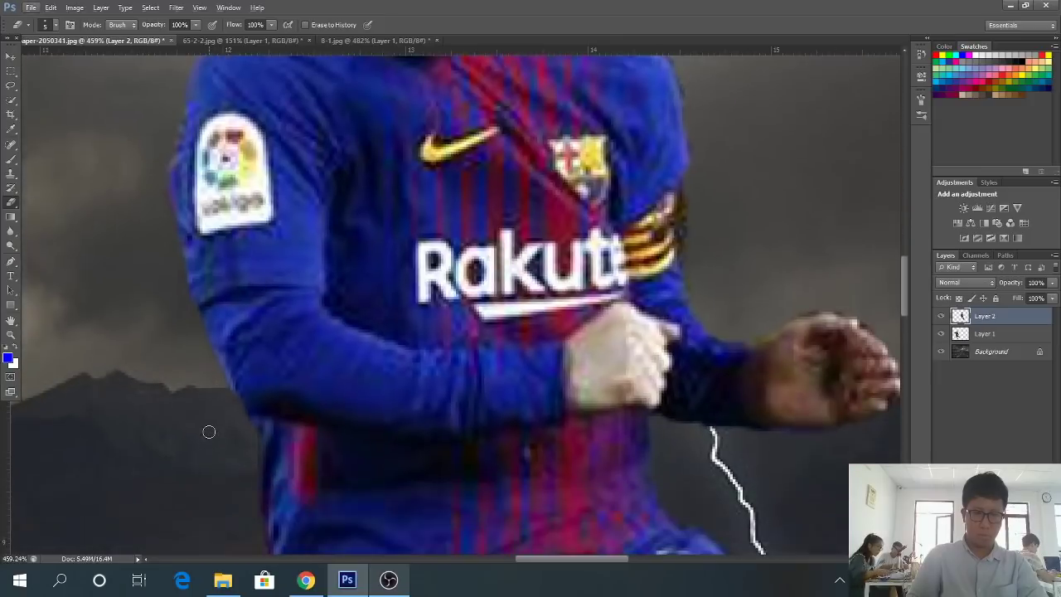
Erase the green fringe along the lower edge of the new player's shorts, from the number 10 to the bent knee
{"action": "scroll", "coordinate": [209, 432], "scroll_direction": "down", "scroll_amount": 3}
{"action": "scroll", "coordinate": [214, 429], "scroll_direction": "up", "scroll_amount": 3}
{"action": "scroll", "coordinate": [207, 439], "scroll_direction": "down", "scroll_amount": 2}
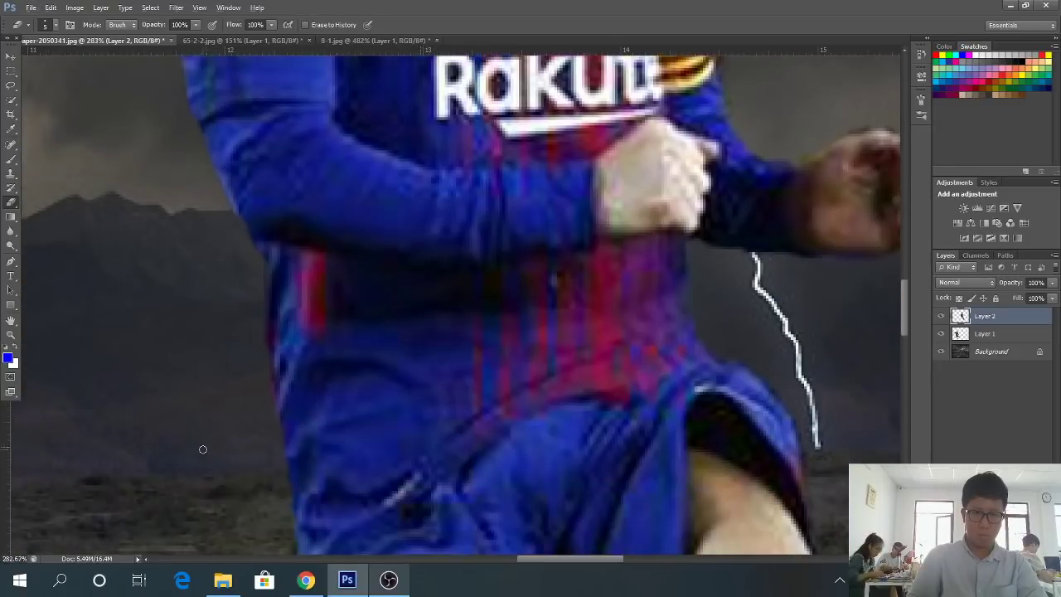
{"action": "scroll", "coordinate": [202, 449], "scroll_direction": "down", "scroll_amount": 3}
{"action": "scroll", "coordinate": [207, 435], "scroll_direction": "up", "scroll_amount": 4}
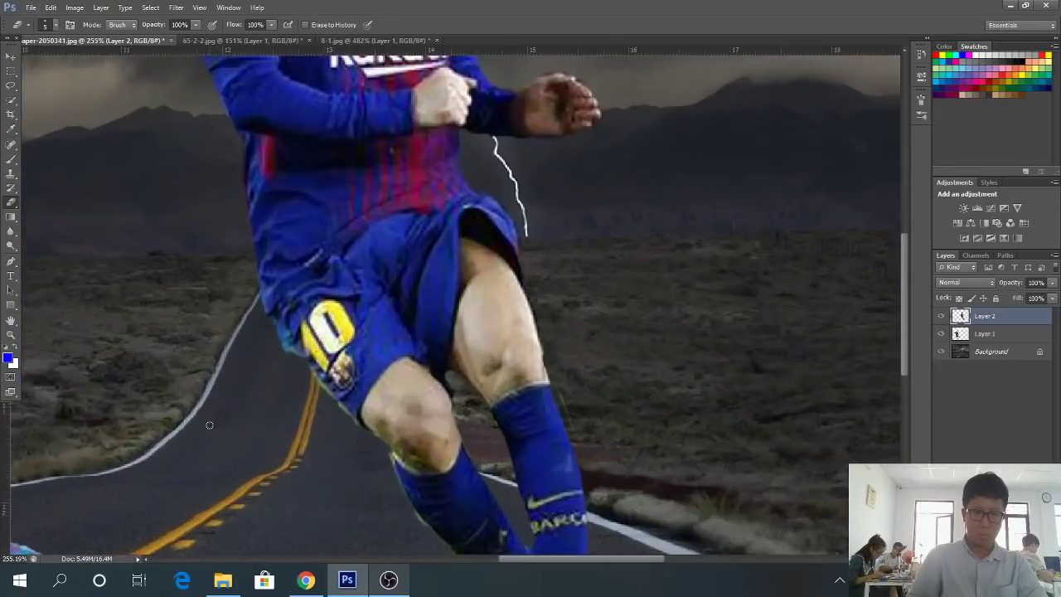
{"action": "scroll", "coordinate": [260, 386], "scroll_direction": "up", "scroll_amount": 5}
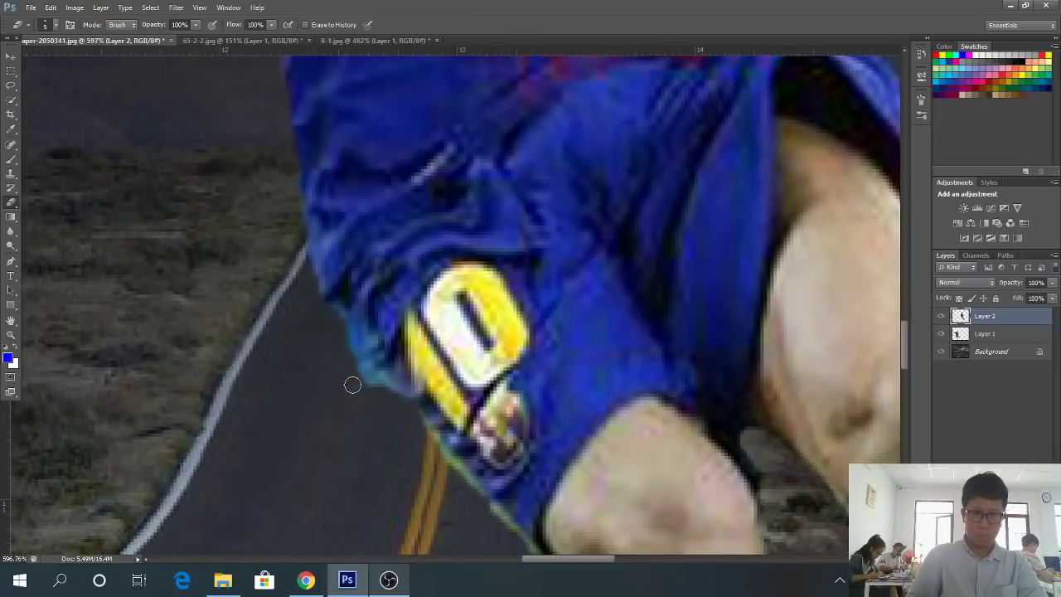
{"action": "scroll", "coordinate": [352, 385], "scroll_direction": "down", "scroll_amount": 2}
{"action": "scroll", "coordinate": [407, 412], "scroll_direction": "up", "scroll_amount": 4}
{"action": "left_click_drag", "start_coordinate": [431, 357], "coordinate": [507, 501]}
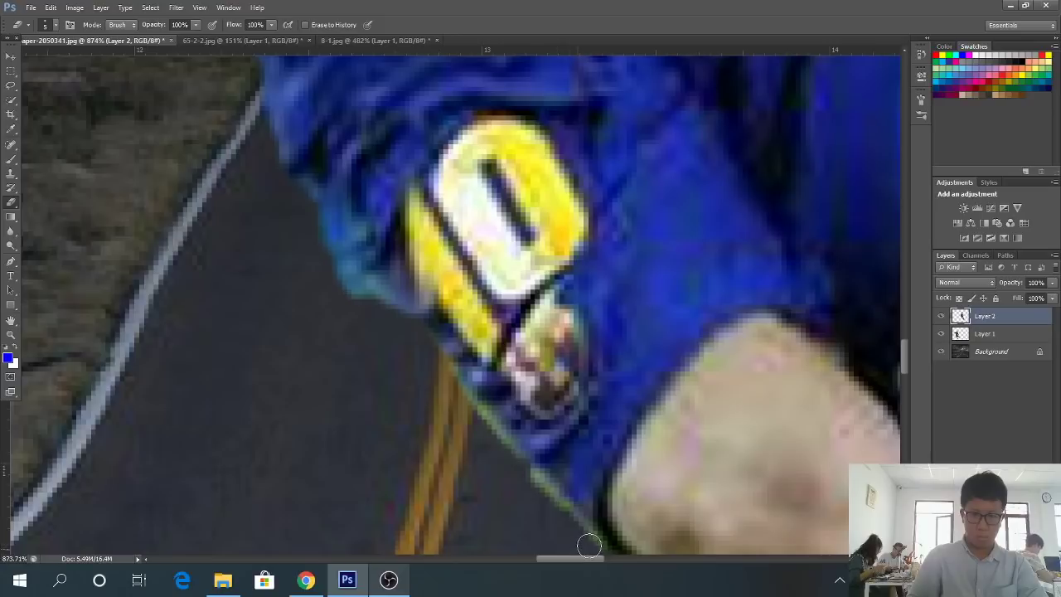
{"action": "left_click_drag", "start_coordinate": [589, 542], "coordinate": [463, 388]}
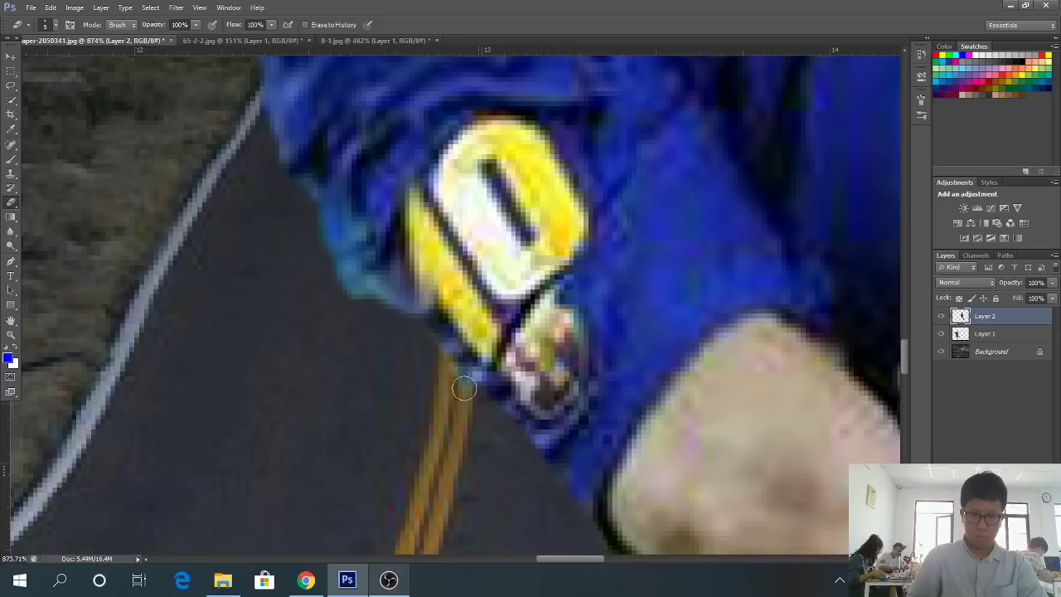
Erase the green fringe along the outer edge of the bent leg's sock, from below the knee down the calf
{"action": "scroll", "coordinate": [392, 356], "scroll_direction": "down", "scroll_amount": 10}
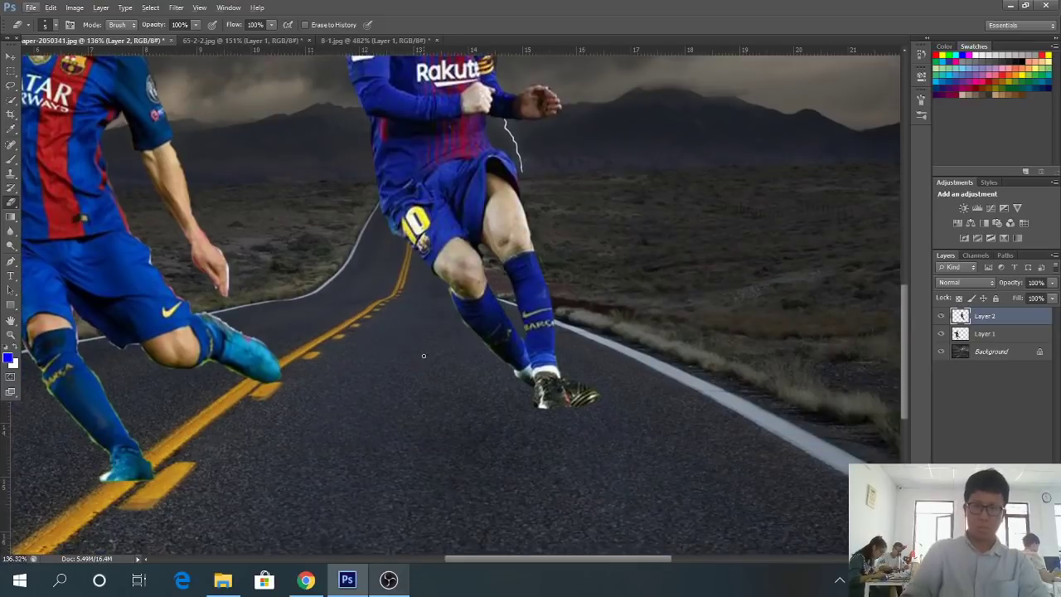
{"action": "scroll", "coordinate": [450, 380], "scroll_direction": "up", "scroll_amount": 2}
{"action": "scroll", "coordinate": [473, 312], "scroll_direction": "up", "scroll_amount": 5}
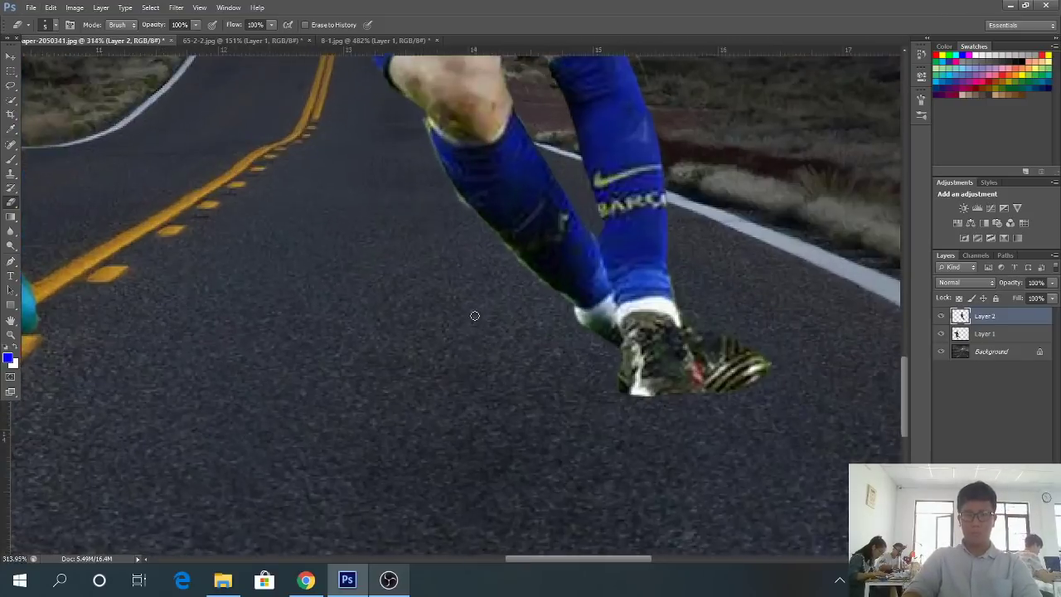
{"action": "scroll", "coordinate": [464, 181], "scroll_direction": "up", "scroll_amount": 5}
{"action": "scroll", "coordinate": [359, 182], "scroll_direction": "up", "scroll_amount": 2}
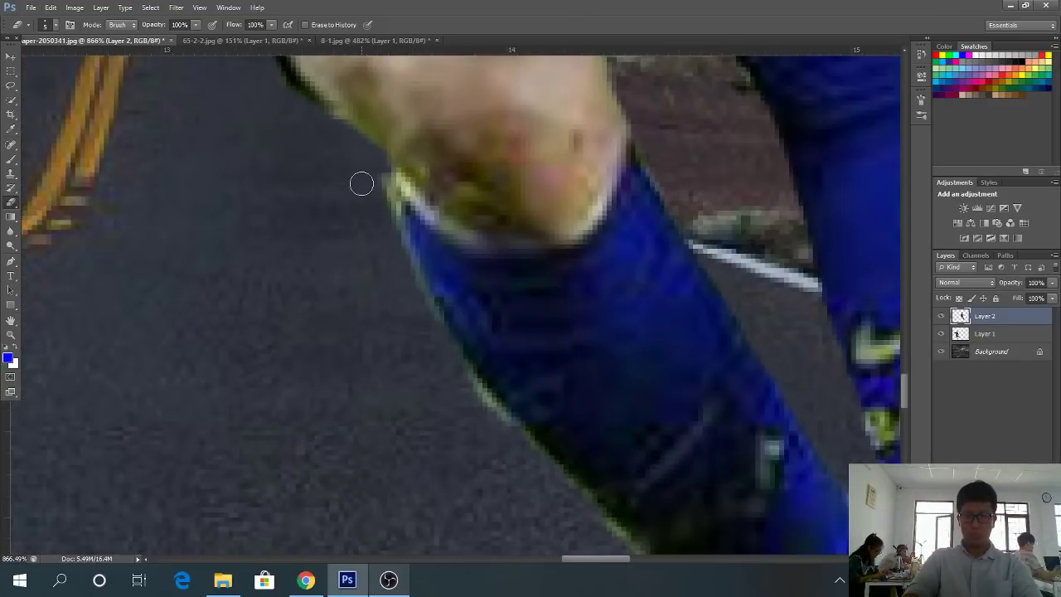
{"action": "left_click_drag", "start_coordinate": [386, 208], "coordinate": [441, 344]}
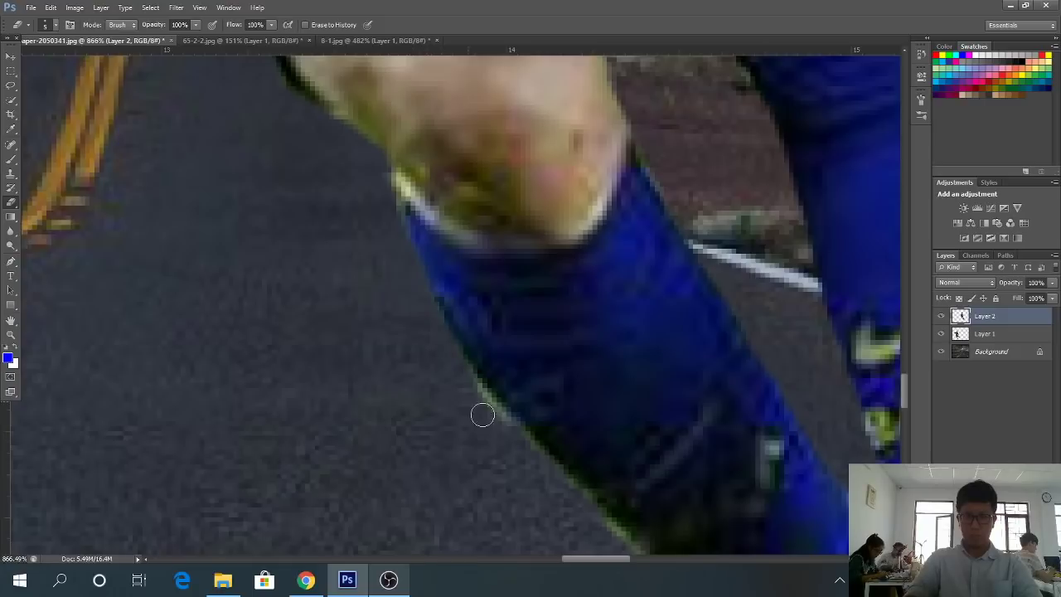
{"action": "mouse_move", "coordinate": [515, 446]}
{"action": "left_mouse_down"}
{"action": "mouse_move", "coordinate": [464, 359]}
{"action": "mouse_move", "coordinate": [424, 343]}
{"action": "left_mouse_up"}
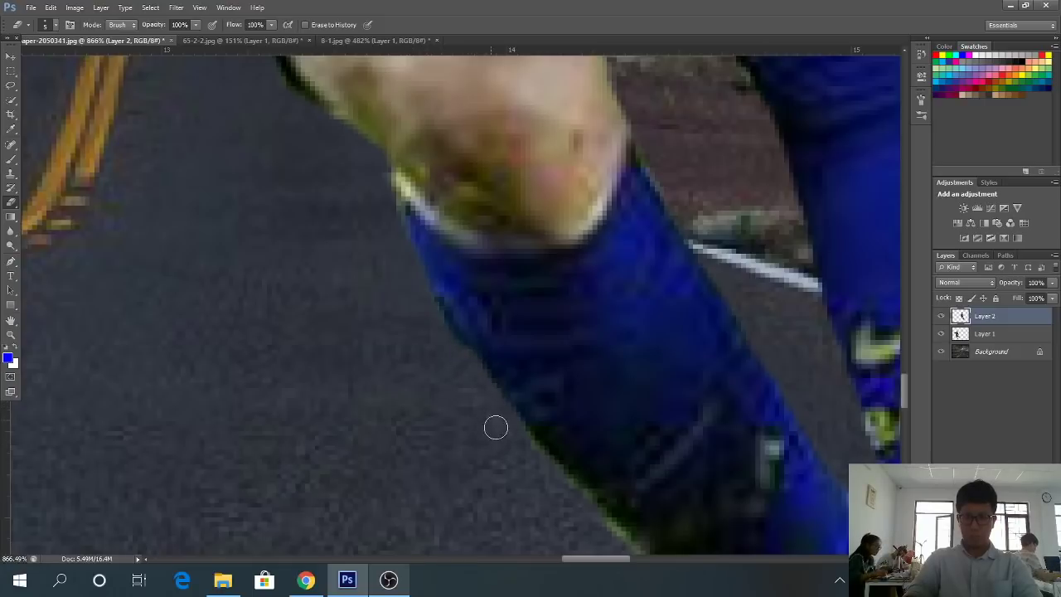
{"action": "mouse_move", "coordinate": [495, 426]}
{"action": "left_mouse_down"}
{"action": "mouse_move", "coordinate": [547, 459]}
{"action": "mouse_move", "coordinate": [633, 560]}
{"action": "left_mouse_up"}
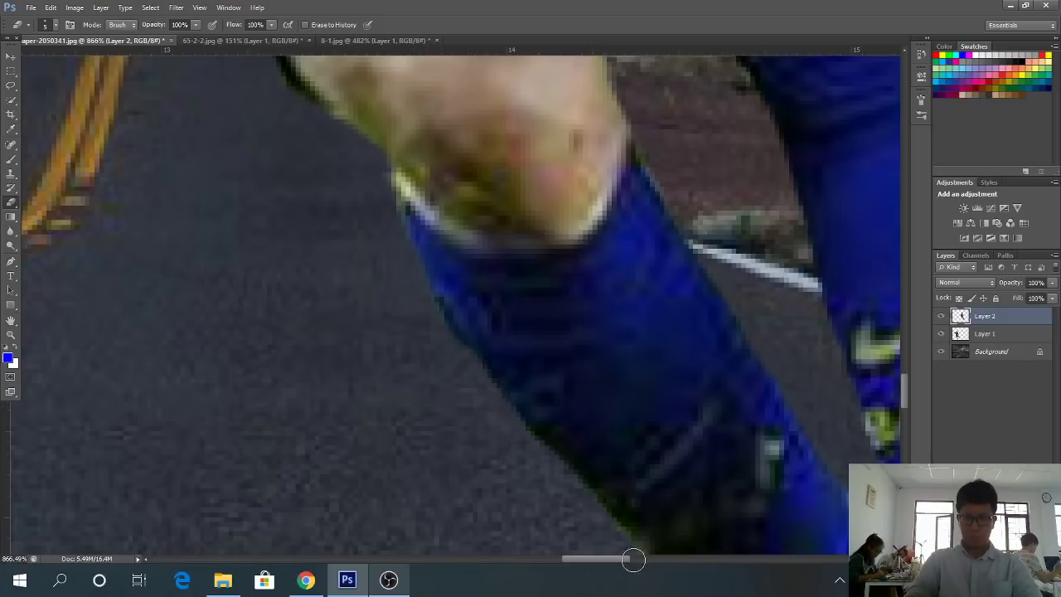
{"action": "scroll", "coordinate": [533, 475], "scroll_direction": "down", "scroll_amount": 5}
{"action": "scroll", "coordinate": [610, 508], "scroll_direction": "up", "scroll_amount": 3}
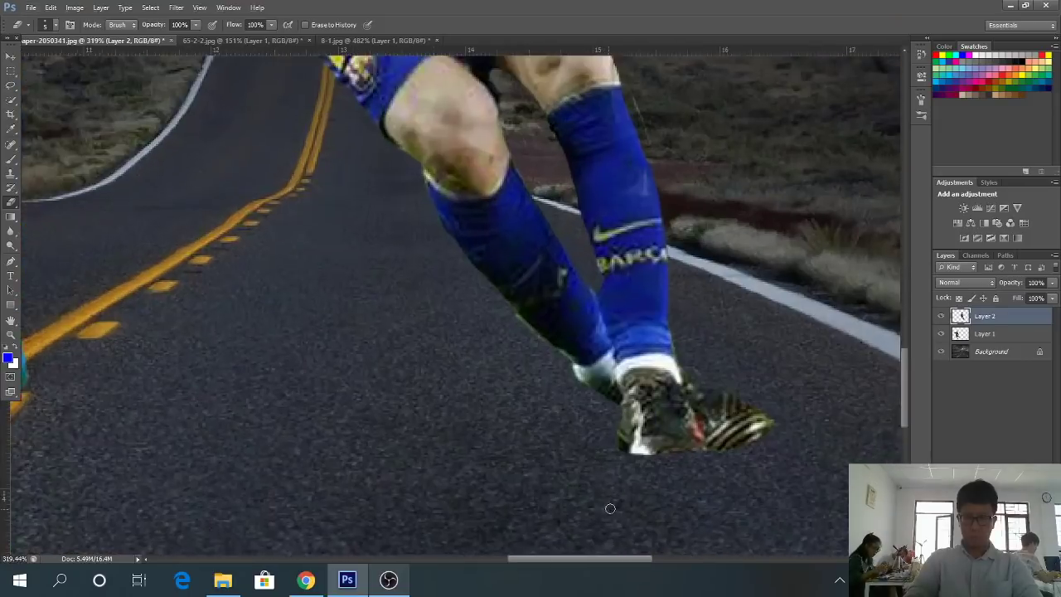
Examine the new player's leg and shorts edges up close and in the whole composition for leftover fringe
{"action": "scroll", "coordinate": [610, 508], "scroll_direction": "up", "scroll_amount": 4}
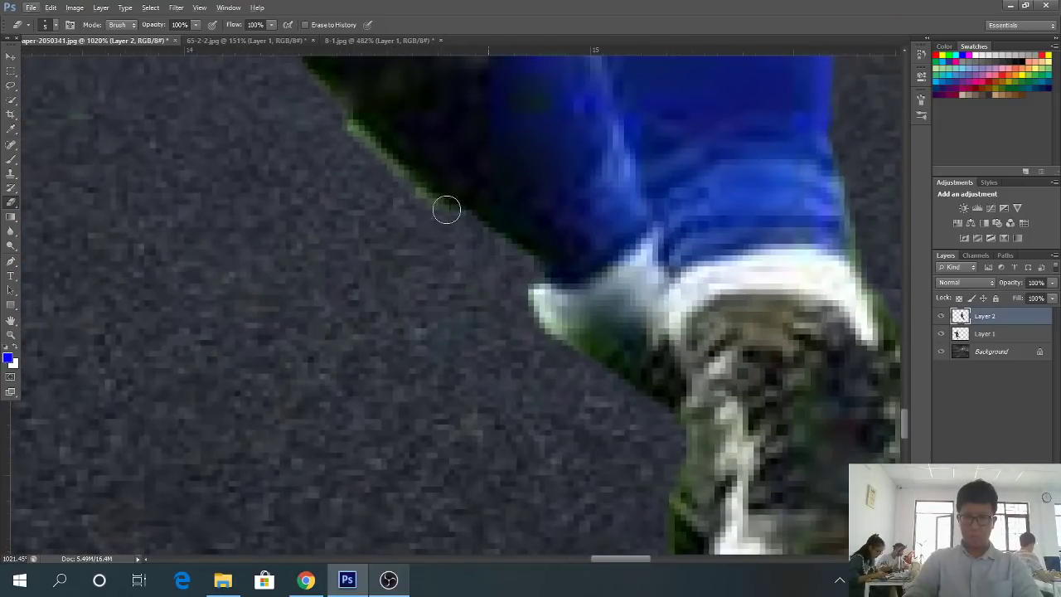
{"action": "scroll", "coordinate": [287, 196], "scroll_direction": "down", "scroll_amount": 5}
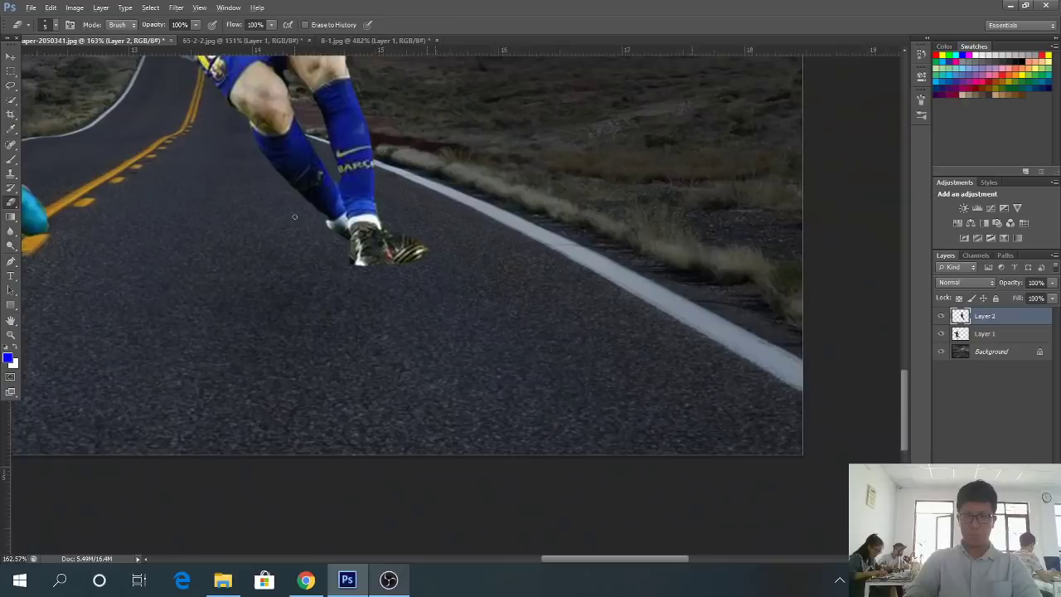
{"action": "scroll", "coordinate": [294, 217], "scroll_direction": "down", "scroll_amount": 6}
{"action": "scroll", "coordinate": [516, 324], "scroll_direction": "up", "scroll_amount": 3}
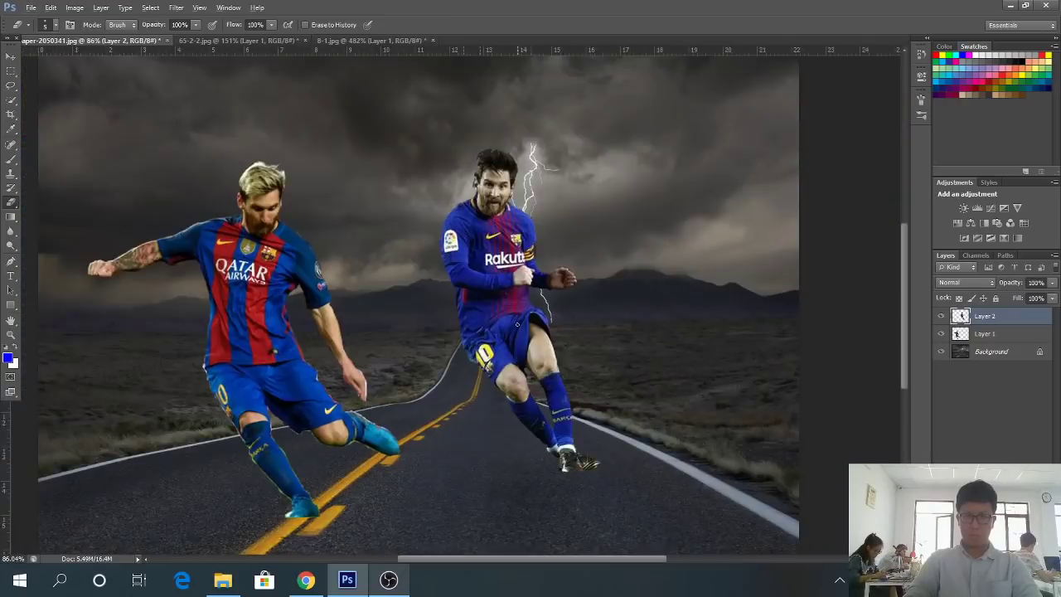
{"action": "scroll", "coordinate": [516, 324], "scroll_direction": "up", "scroll_amount": 2}
{"action": "scroll", "coordinate": [294, 425], "scroll_direction": "up", "scroll_amount": 3}
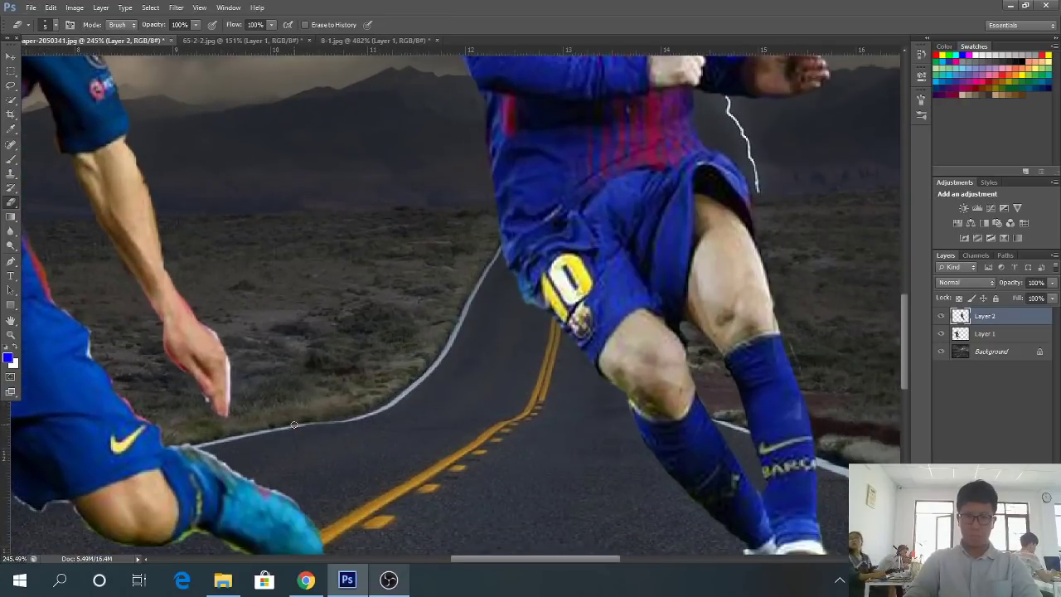
{"action": "scroll", "coordinate": [868, 135], "scroll_direction": "up", "scroll_amount": 2}
{"action": "scroll", "coordinate": [839, 419], "scroll_direction": "down", "scroll_amount": 6}
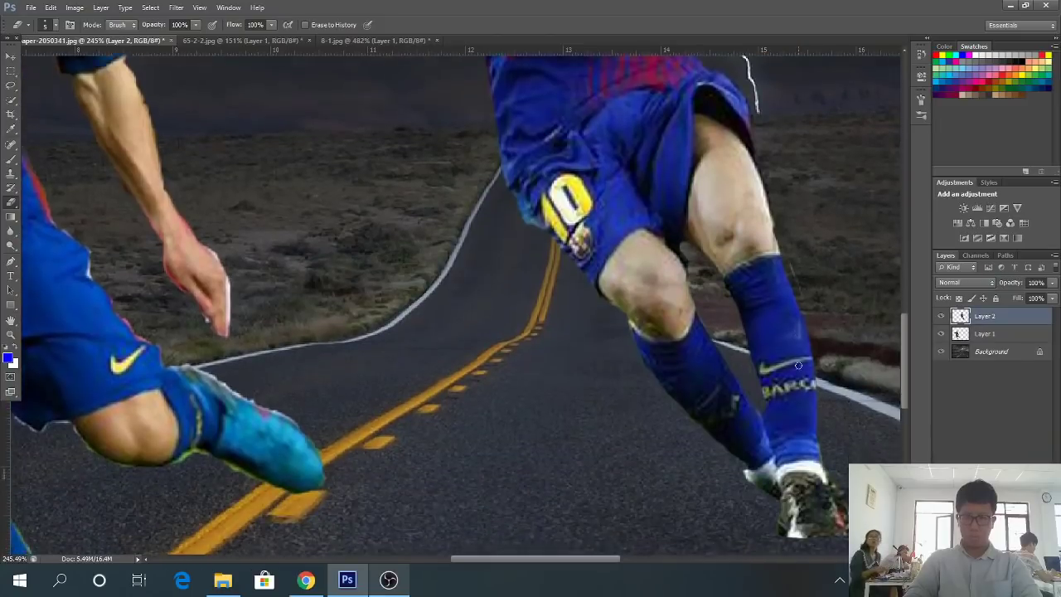
{"action": "scroll", "coordinate": [839, 420], "scroll_direction": "down", "scroll_amount": 5}
Erase the dark fringe along the new player's sleeve edge beside the striped captain's armband
{"action": "scroll", "coordinate": [423, 189], "scroll_direction": "up", "scroll_amount": 5}
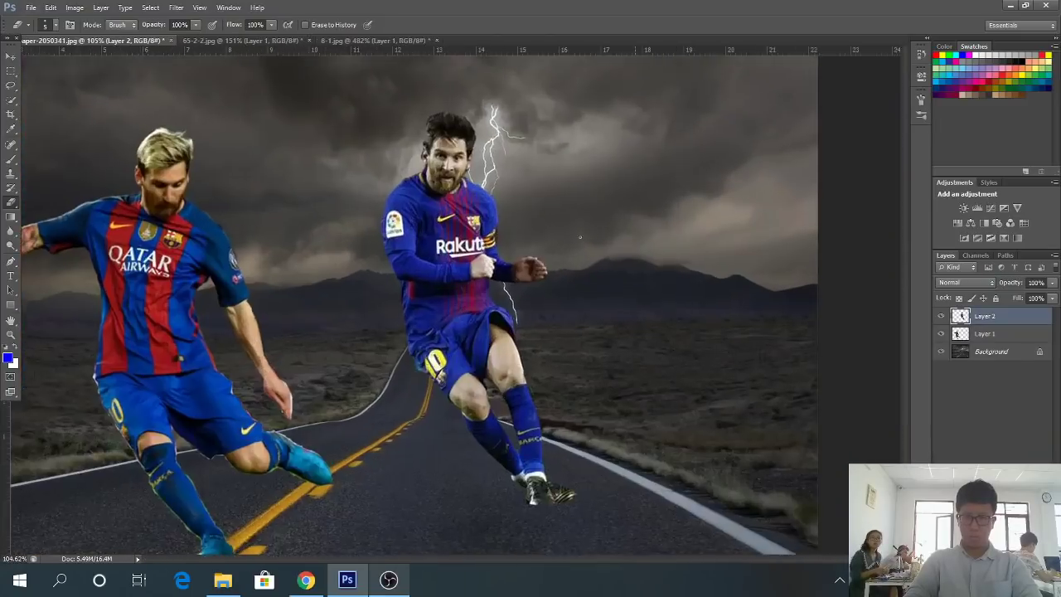
{"action": "scroll", "coordinate": [424, 190], "scroll_direction": "up", "scroll_amount": 4}
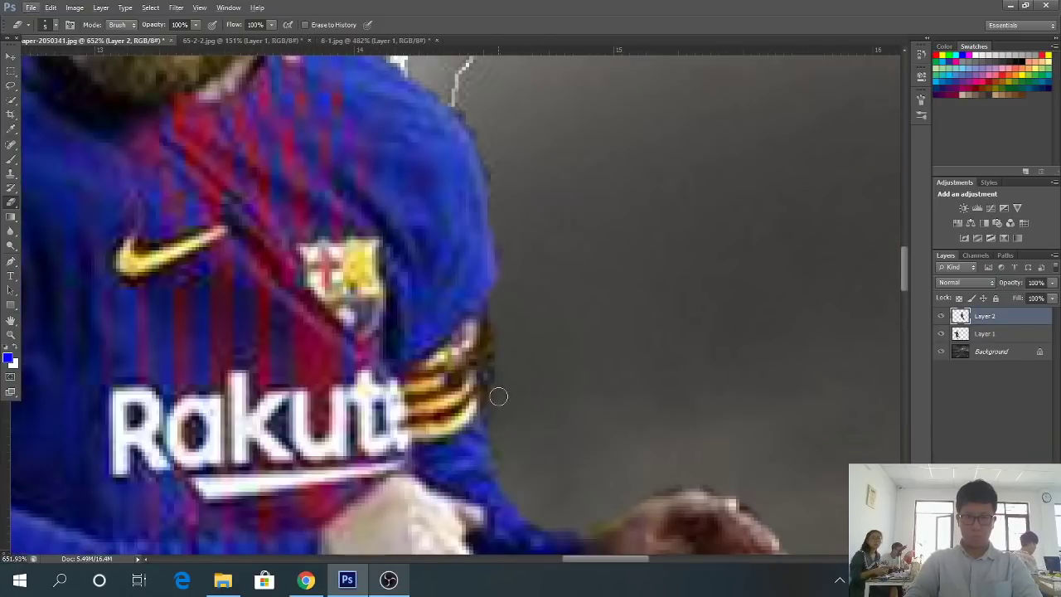
{"action": "mouse_move", "coordinate": [495, 377]}
{"action": "left_mouse_down"}
{"action": "mouse_move", "coordinate": [490, 323]}
{"action": "mouse_move", "coordinate": [486, 370]}
{"action": "mouse_move", "coordinate": [507, 390]}
{"action": "left_mouse_up"}
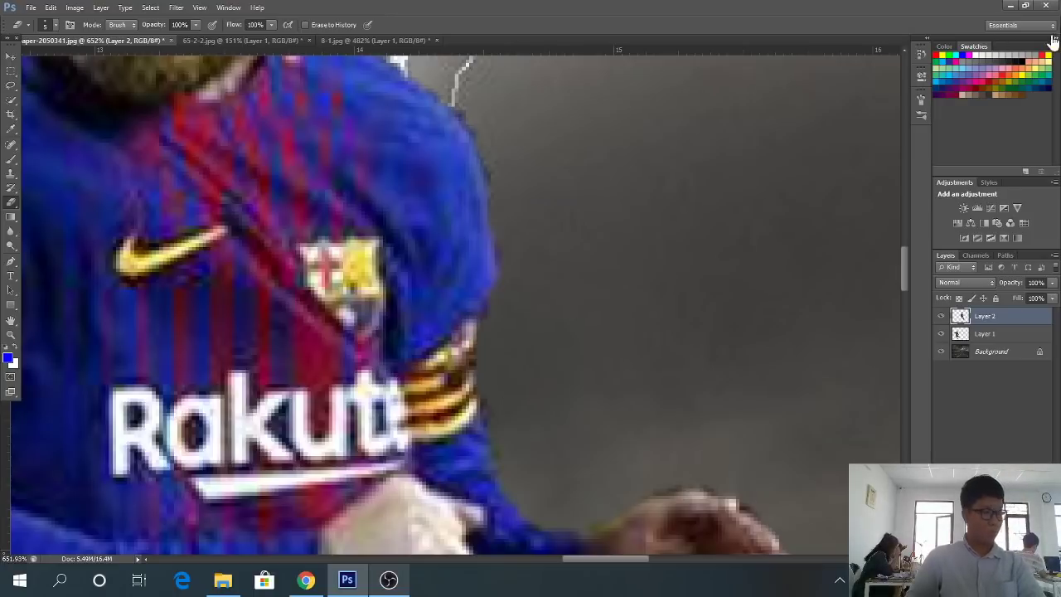
{"action": "scroll", "coordinate": [470, 189], "scroll_direction": "up", "scroll_amount": 2}
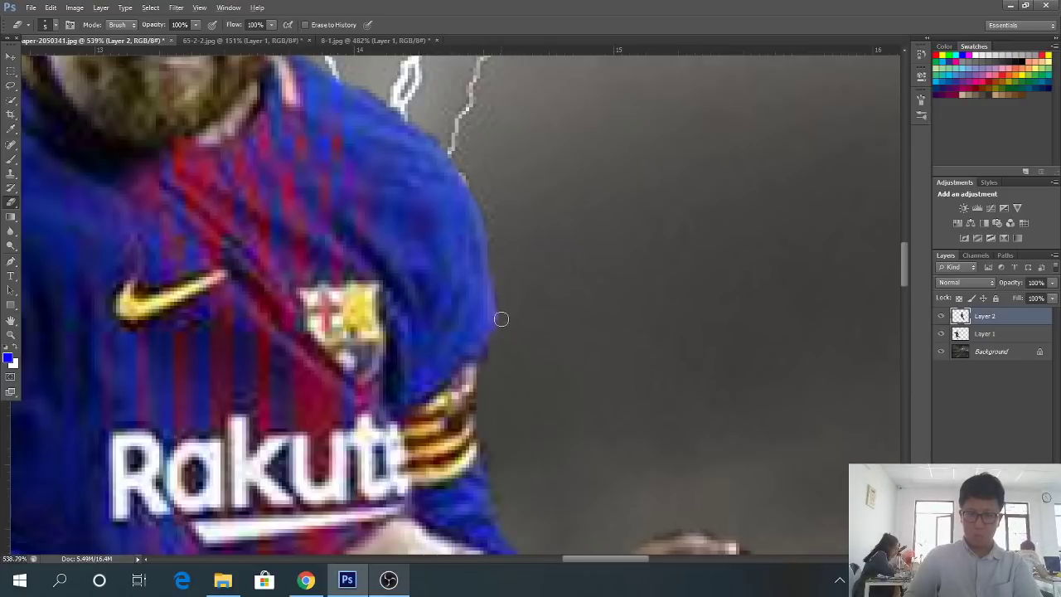
Switch to Layer 1 and erase the white fringe along the outer edge of the blond player's lowered hand
{"action": "scroll", "coordinate": [501, 320], "scroll_direction": "down", "scroll_amount": 6}
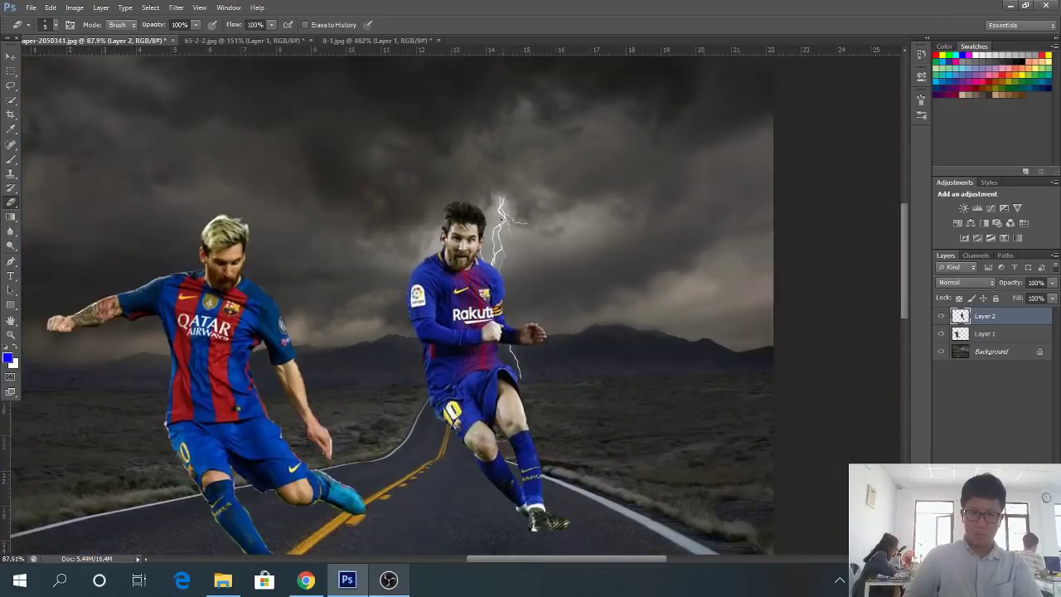
{"action": "scroll", "coordinate": [387, 278], "scroll_direction": "down", "scroll_amount": 3}
{"action": "scroll", "coordinate": [387, 278], "scroll_direction": "up", "scroll_amount": 2}
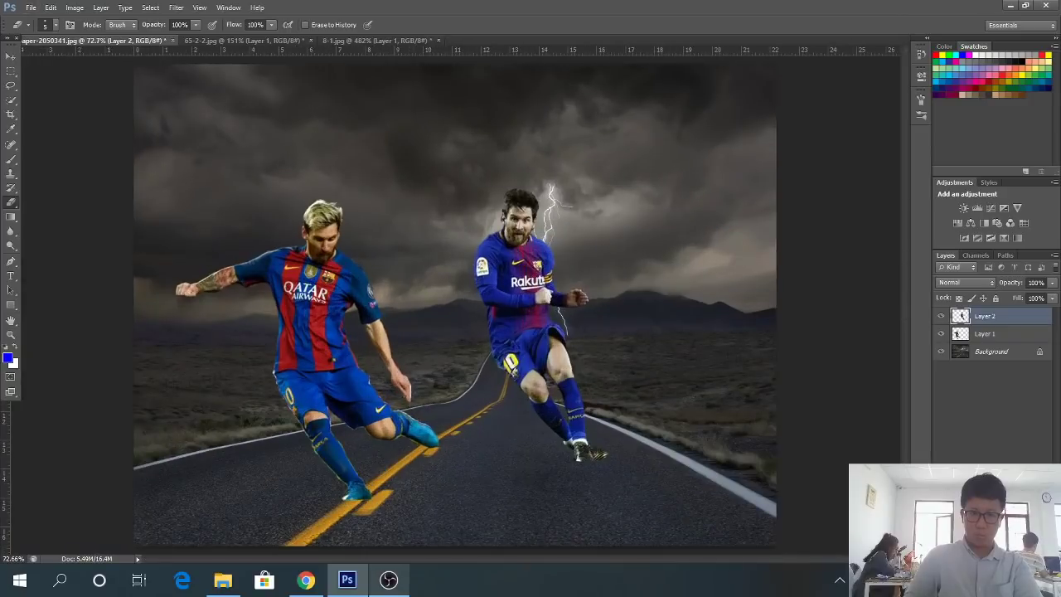
{"action": "scroll", "coordinate": [381, 331], "scroll_direction": "up", "scroll_amount": 5}
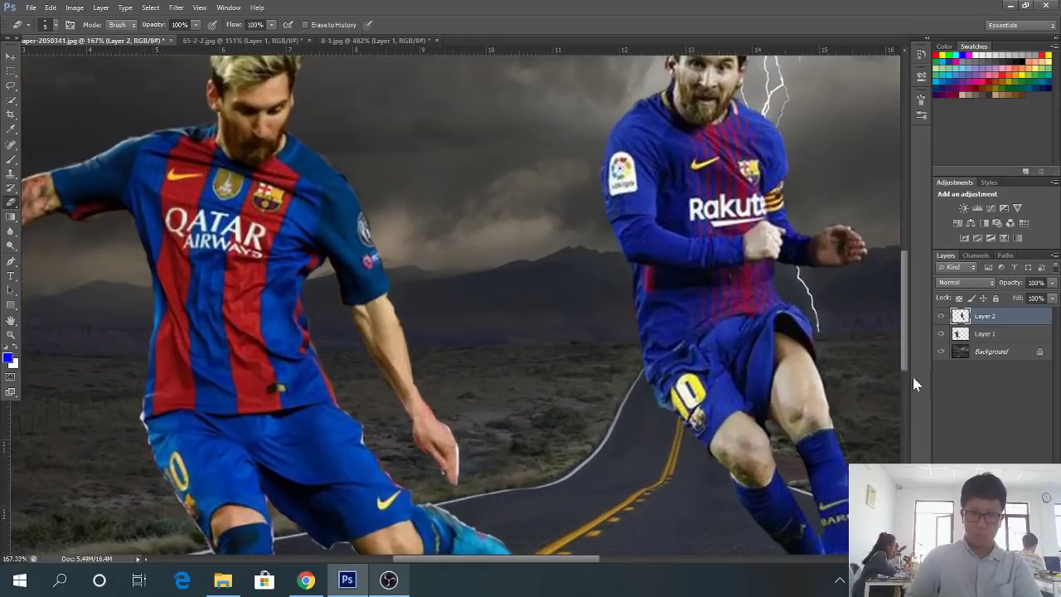
{"action": "left_click", "coordinate": [967, 333]}
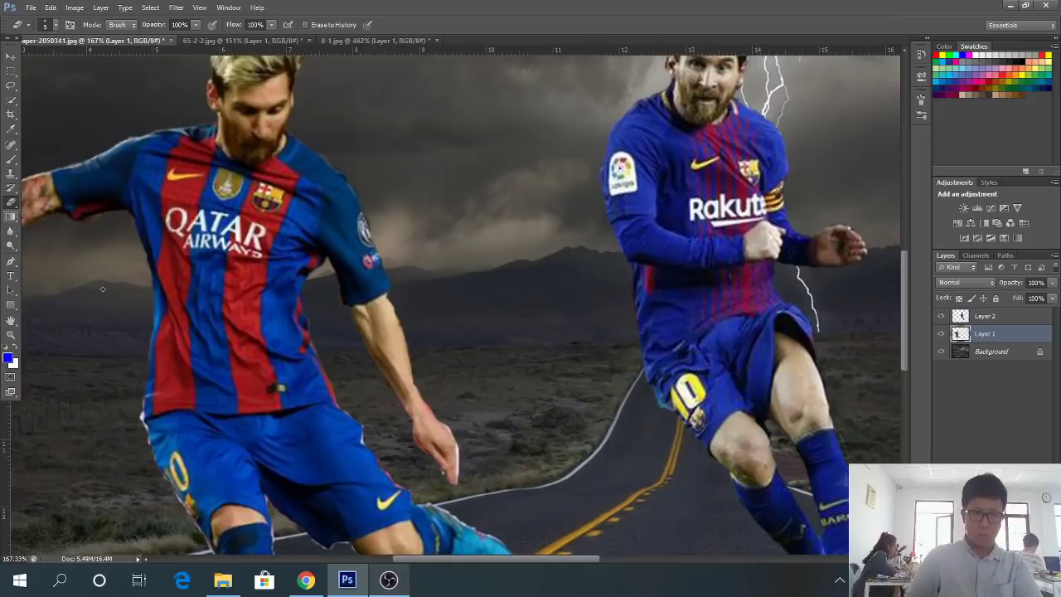
{"action": "scroll", "coordinate": [452, 481], "scroll_direction": "up", "scroll_amount": 5}
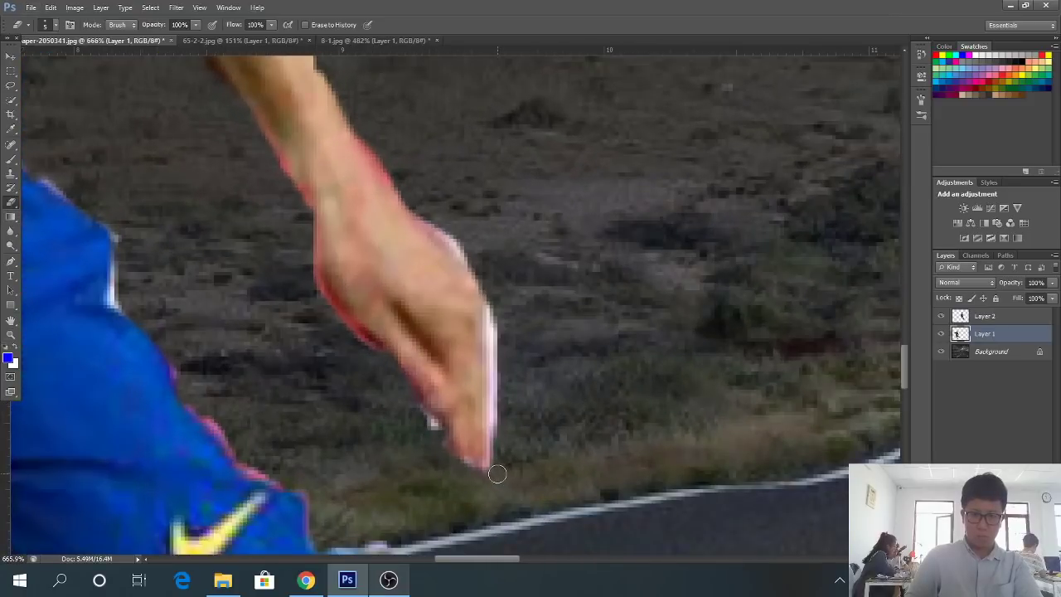
{"action": "mouse_move", "coordinate": [497, 474]}
{"action": "left_mouse_down"}
{"action": "mouse_move", "coordinate": [488, 309]}
{"action": "mouse_move", "coordinate": [467, 255]}
{"action": "mouse_move", "coordinate": [427, 204]}
{"action": "left_mouse_up"}
{"action": "scroll", "coordinate": [494, 249], "scroll_direction": "down", "scroll_amount": 3}
Erase the white fringe on the blond player's outer side, from the shirt hem to the upper shorts
{"action": "scroll", "coordinate": [491, 281], "scroll_direction": "up", "scroll_amount": 2}
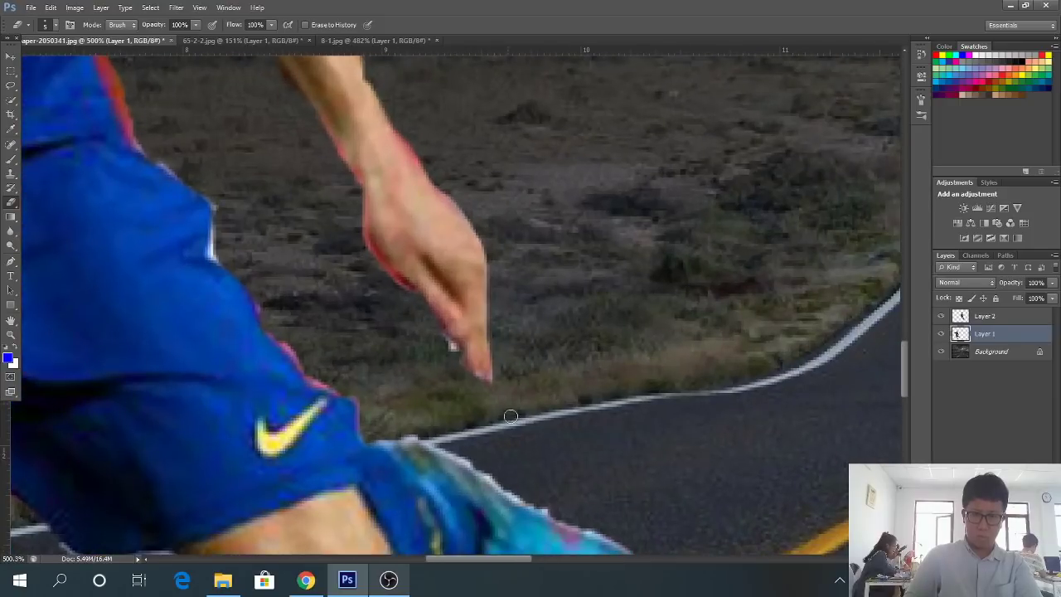
{"action": "scroll", "coordinate": [506, 406], "scroll_direction": "down", "scroll_amount": 5}
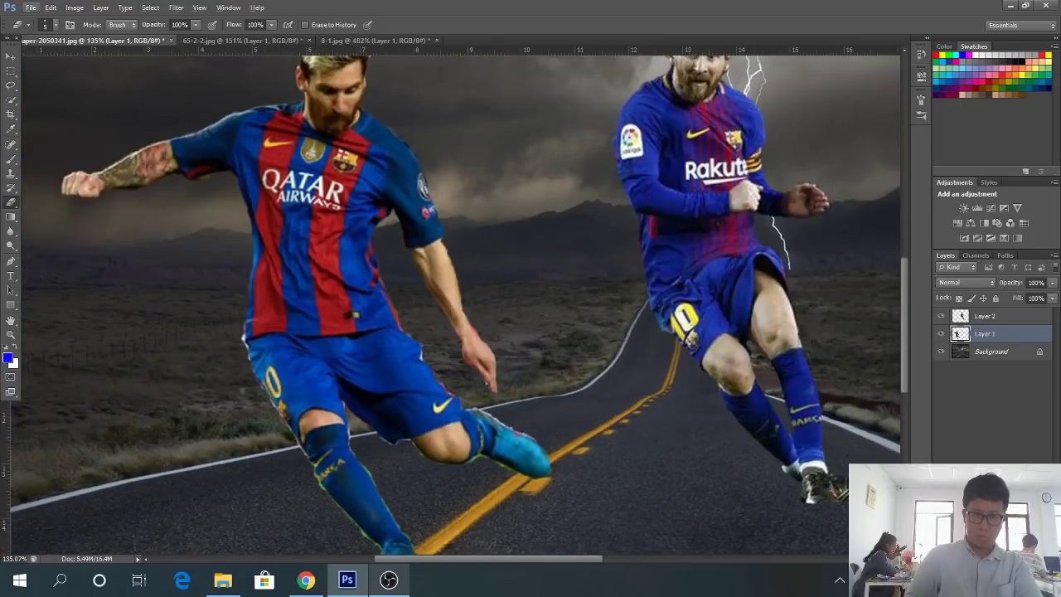
{"action": "scroll", "coordinate": [432, 322], "scroll_direction": "up", "scroll_amount": 6}
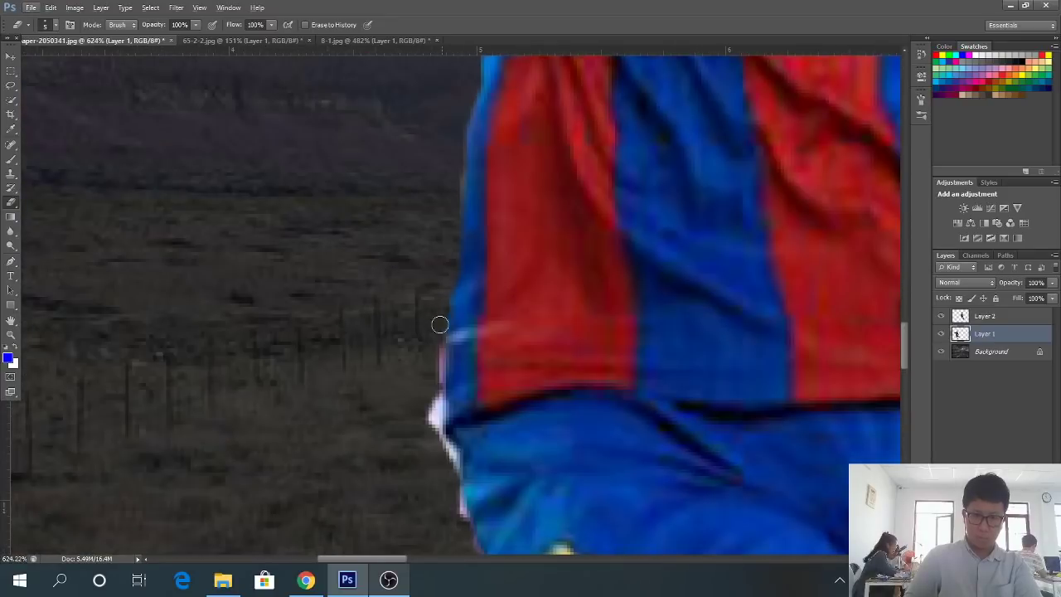
{"action": "mouse_move", "coordinate": [440, 324]}
{"action": "left_mouse_down"}
{"action": "mouse_move", "coordinate": [437, 435]}
{"action": "mouse_move", "coordinate": [467, 524]}
{"action": "left_mouse_up"}
{"action": "scroll", "coordinate": [423, 429], "scroll_direction": "down", "scroll_amount": 4}
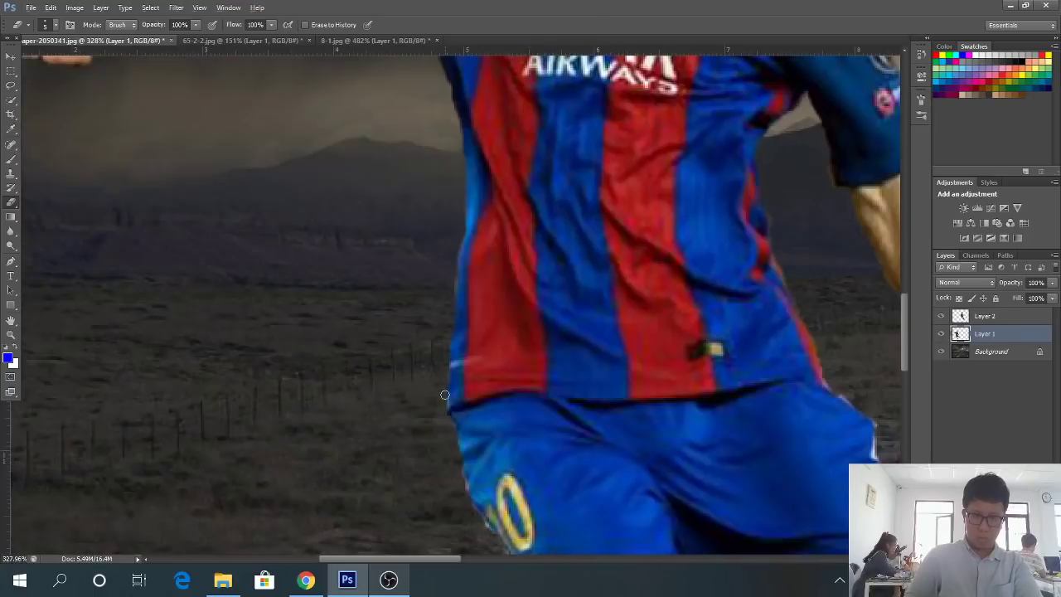
Erase the green and white fringe along the standing leg's outer edge, from the sock lettering up past the knee
{"action": "scroll", "coordinate": [450, 407], "scroll_direction": "down", "scroll_amount": 3}
{"action": "scroll", "coordinate": [589, 525], "scroll_direction": "down", "scroll_amount": 3}
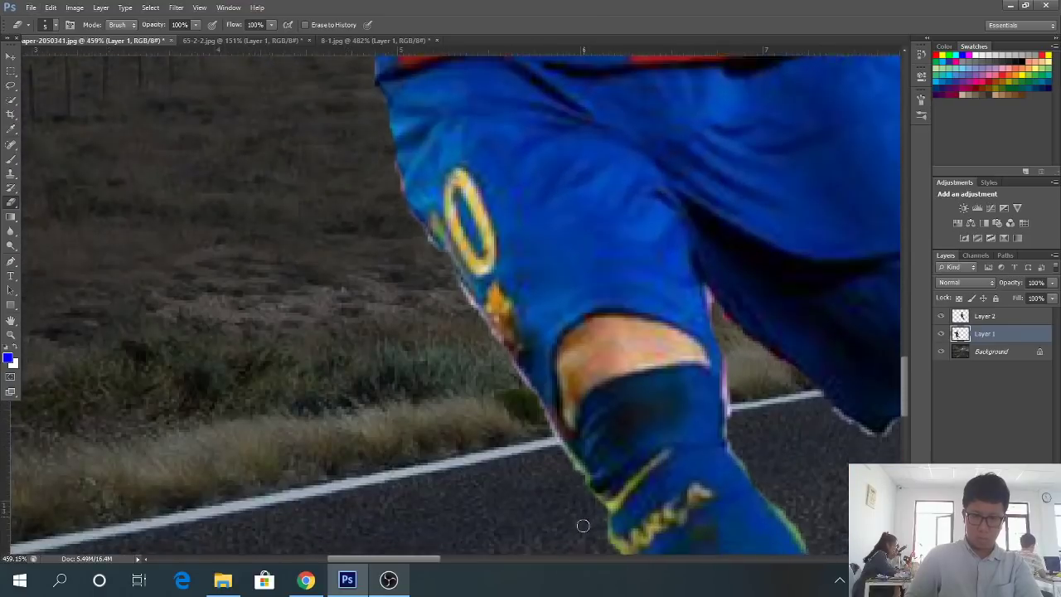
{"action": "scroll", "coordinate": [684, 550], "scroll_direction": "up", "scroll_amount": 3}
{"action": "mouse_move", "coordinate": [699, 540]}
{"action": "left_mouse_down"}
{"action": "mouse_move", "coordinate": [632, 437]}
{"action": "mouse_move", "coordinate": [610, 358]}
{"action": "mouse_move", "coordinate": [438, 88]}
{"action": "left_mouse_up"}
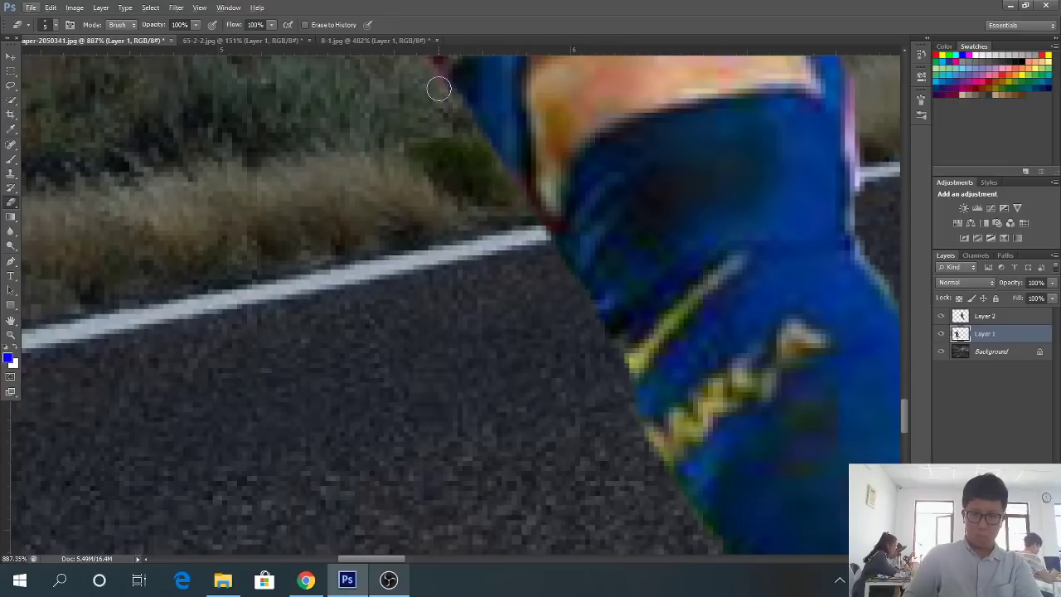
{"action": "scroll", "coordinate": [455, 99], "scroll_direction": "down", "scroll_amount": 6}
Erase the white fringe along the outer edge of the blond player's shorts, from above the knee up to the number
{"action": "scroll", "coordinate": [464, 117], "scroll_direction": "up", "scroll_amount": 1}
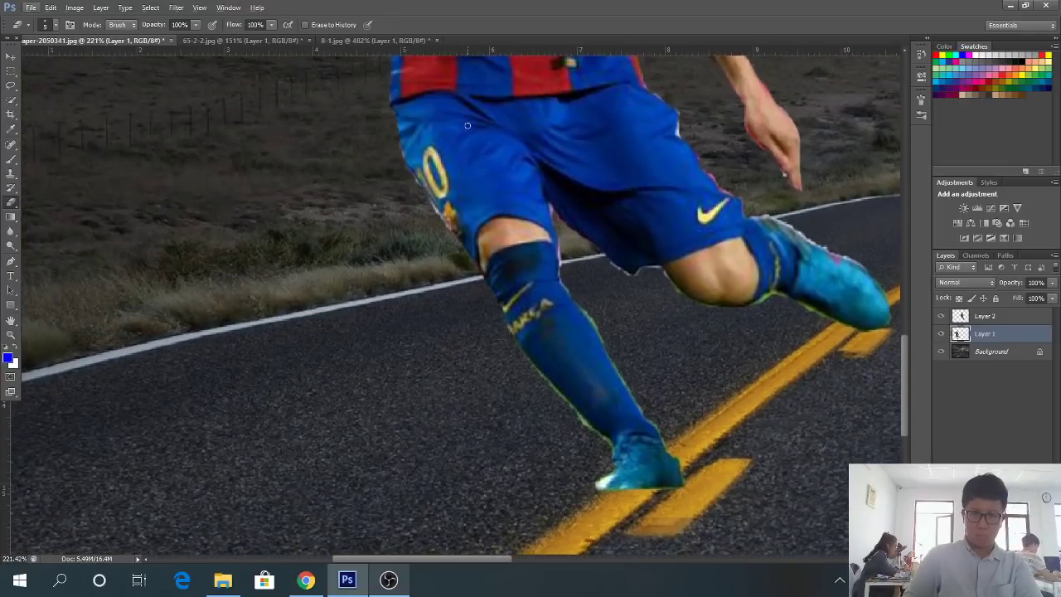
{"action": "scroll", "coordinate": [446, 226], "scroll_direction": "up", "scroll_amount": 5}
{"action": "scroll", "coordinate": [446, 227], "scroll_direction": "up", "scroll_amount": 1}
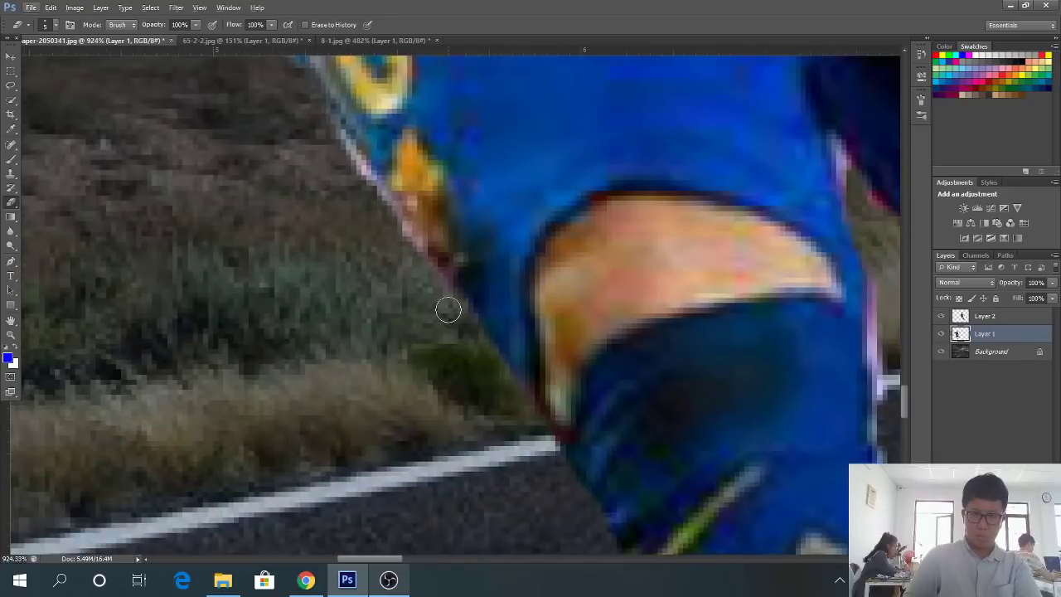
{"action": "mouse_move", "coordinate": [448, 306]}
{"action": "left_mouse_down"}
{"action": "mouse_move", "coordinate": [419, 245]}
{"action": "mouse_move", "coordinate": [331, 133]}
{"action": "mouse_move", "coordinate": [304, 116]}
{"action": "left_mouse_up"}
{"action": "scroll", "coordinate": [475, 319], "scroll_direction": "down", "scroll_amount": 12}
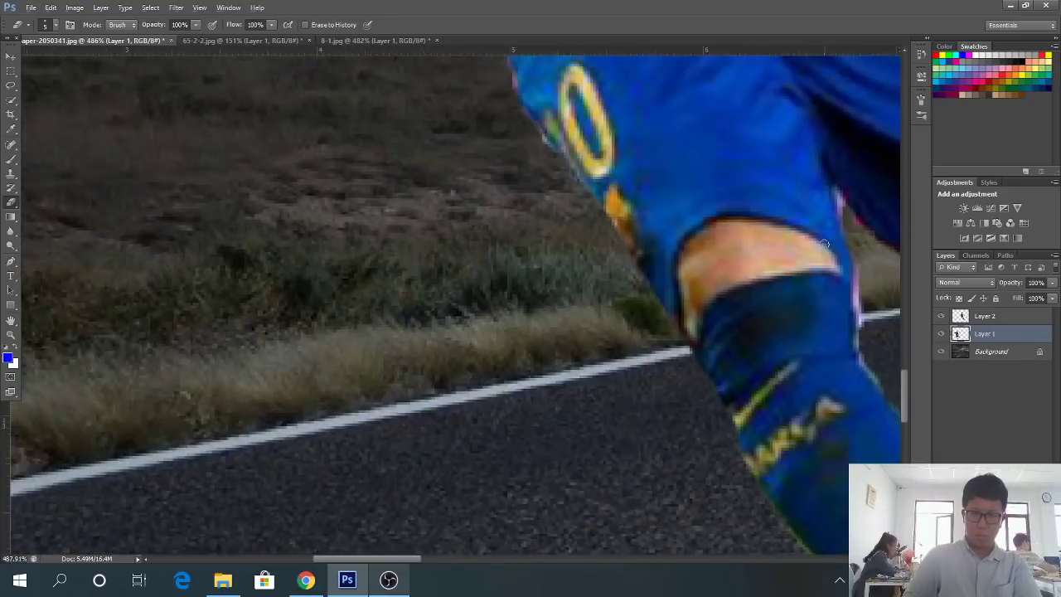
Erase the pink and green fringe along the standing leg's inner edge, from the shorts down to the upper calf
{"action": "scroll", "coordinate": [418, 382], "scroll_direction": "up", "scroll_amount": 4}
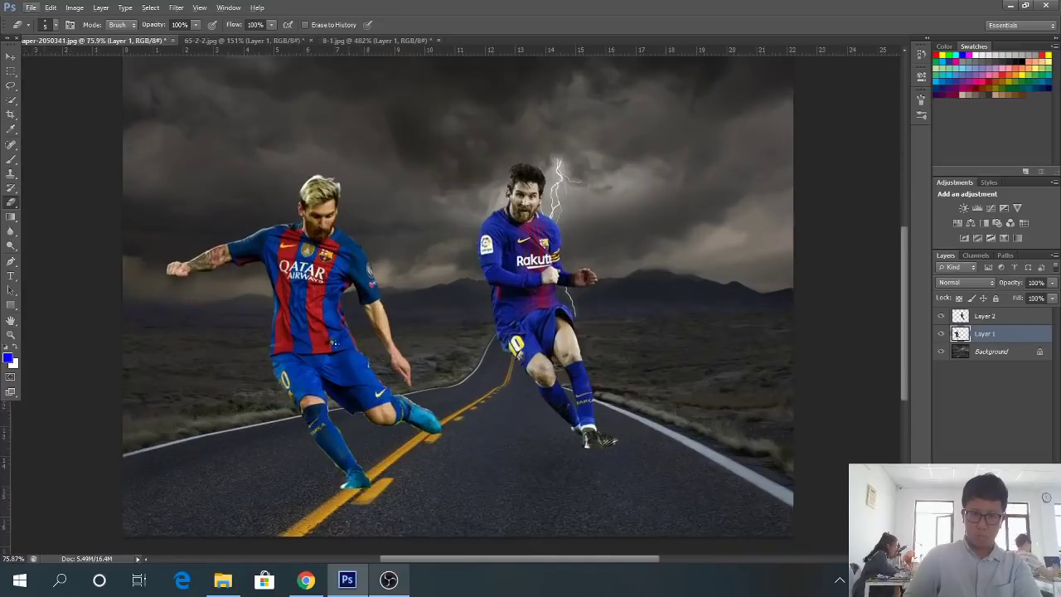
{"action": "scroll", "coordinate": [300, 423], "scroll_direction": "up", "scroll_amount": 7}
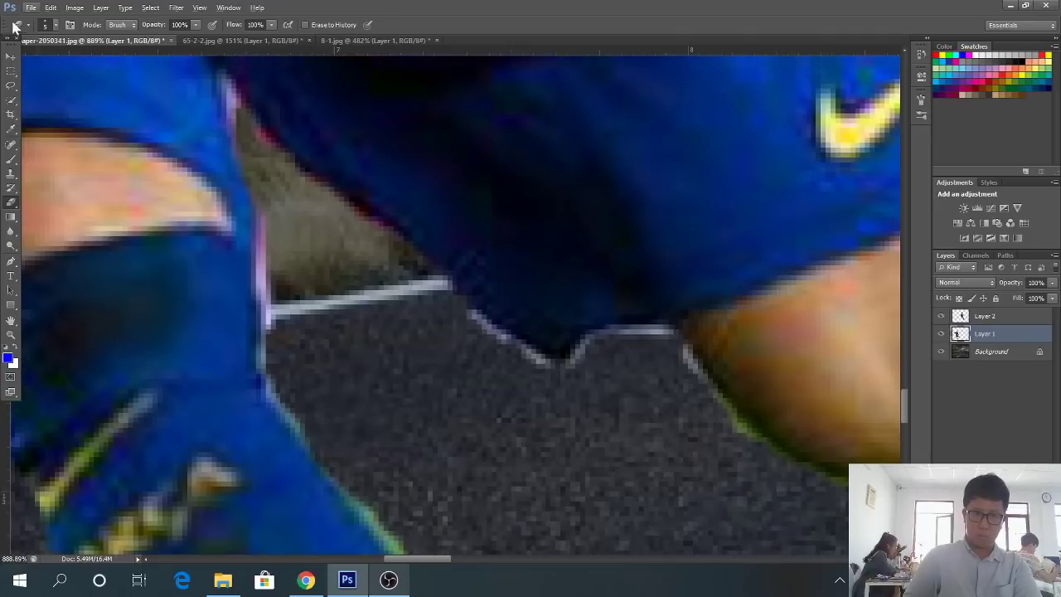
{"action": "mouse_move", "coordinate": [199, 98]}
{"action": "left_mouse_down"}
{"action": "mouse_move", "coordinate": [227, 81]}
{"action": "mouse_move", "coordinate": [249, 260]}
{"action": "mouse_move", "coordinate": [258, 219]}
{"action": "mouse_move", "coordinate": [252, 293]}
{"action": "mouse_move", "coordinate": [274, 386]}
{"action": "mouse_move", "coordinate": [339, 496]}
{"action": "mouse_move", "coordinate": [374, 529]}
{"action": "left_mouse_up"}
{"action": "scroll", "coordinate": [402, 496], "scroll_direction": "down", "scroll_amount": 8}
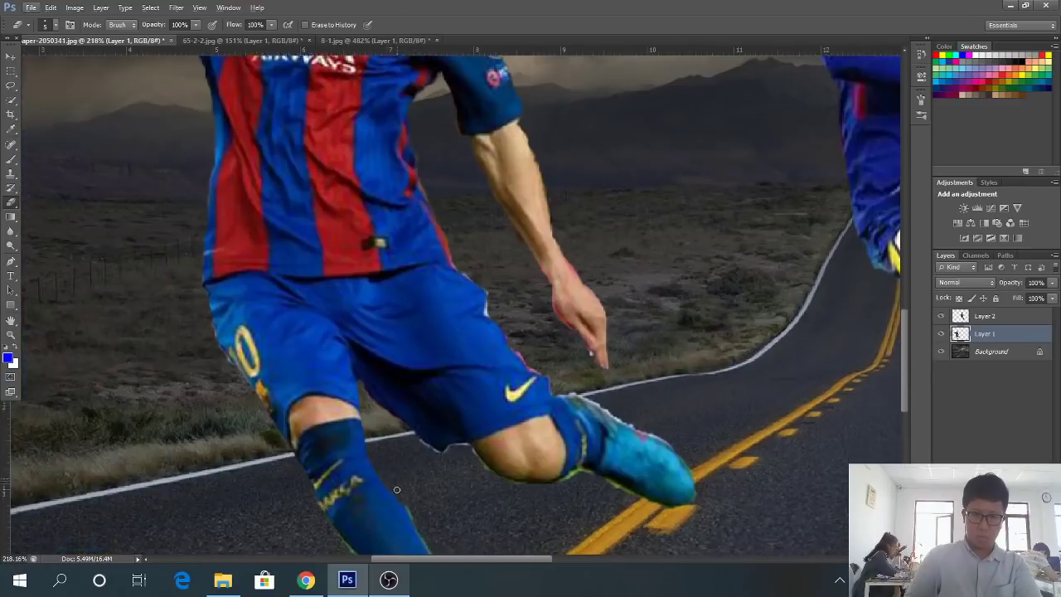
Erase the green fringe along the standing leg's inner edge, from the boot up the lower calf
{"action": "scroll", "coordinate": [491, 520], "scroll_direction": "up", "scroll_amount": 6}
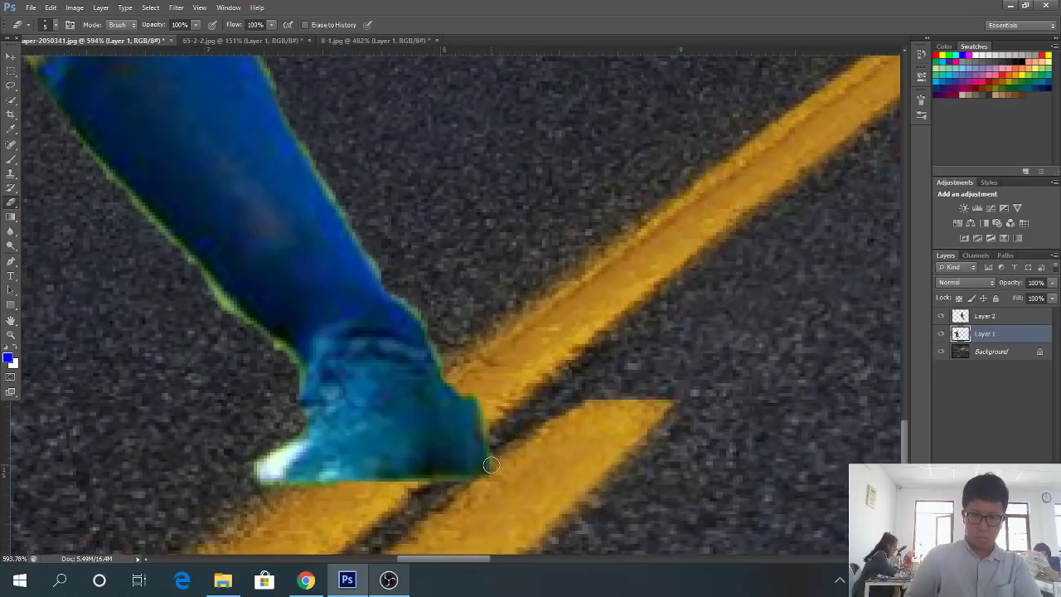
{"action": "mouse_move", "coordinate": [492, 465]}
{"action": "left_mouse_down"}
{"action": "mouse_move", "coordinate": [481, 412]}
{"action": "mouse_move", "coordinate": [379, 270]}
{"action": "mouse_move", "coordinate": [307, 130]}
{"action": "left_mouse_up"}
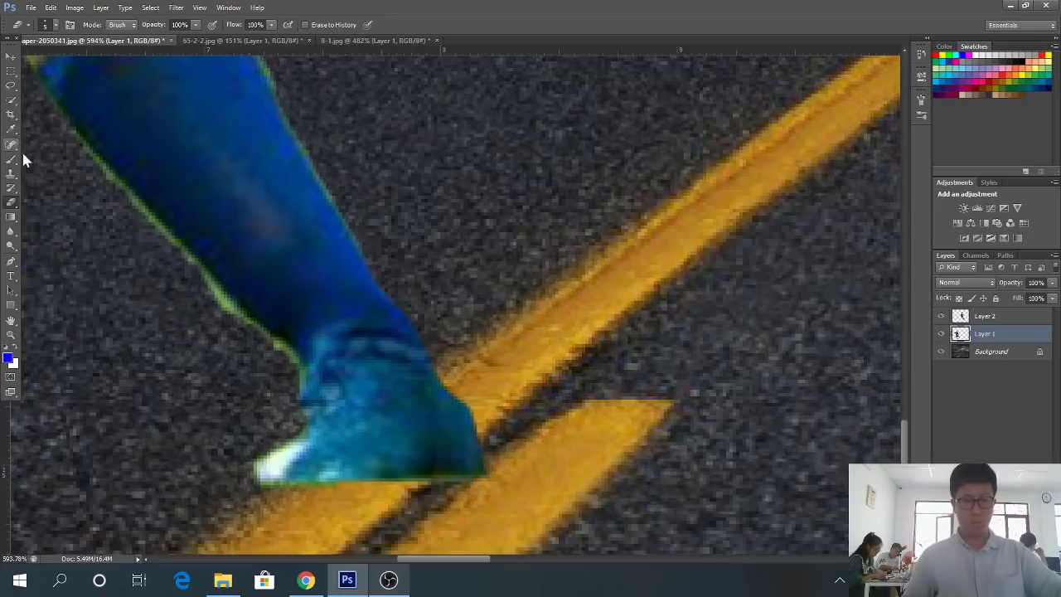
{"action": "scroll", "coordinate": [138, 264], "scroll_direction": "down", "scroll_amount": 4}
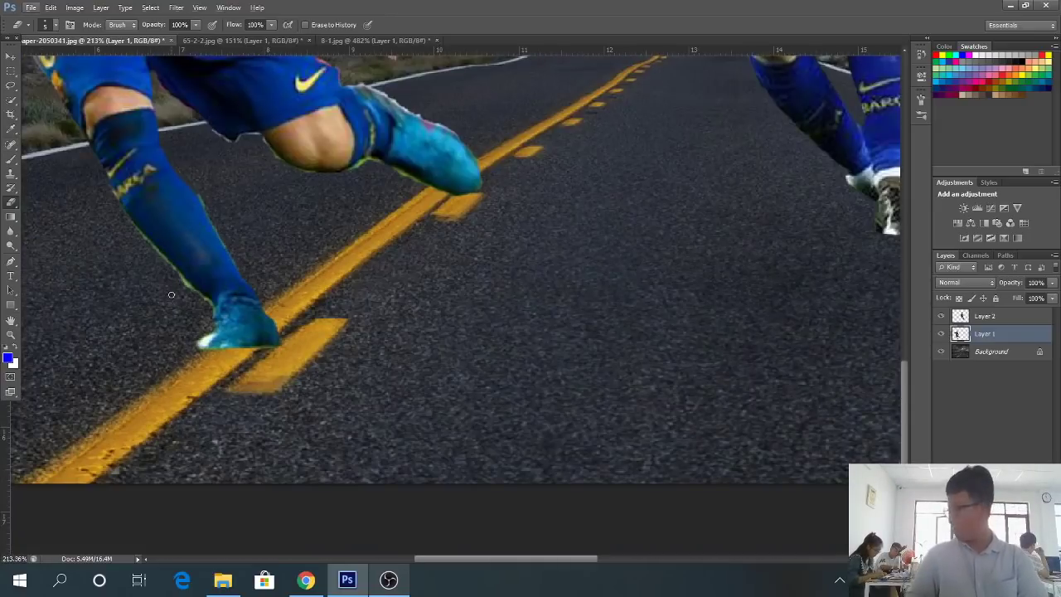
Erase the green fringe along the underside of the raised leg, from the knee to the boot tip
{"action": "scroll", "coordinate": [171, 294], "scroll_direction": "up", "scroll_amount": 4}
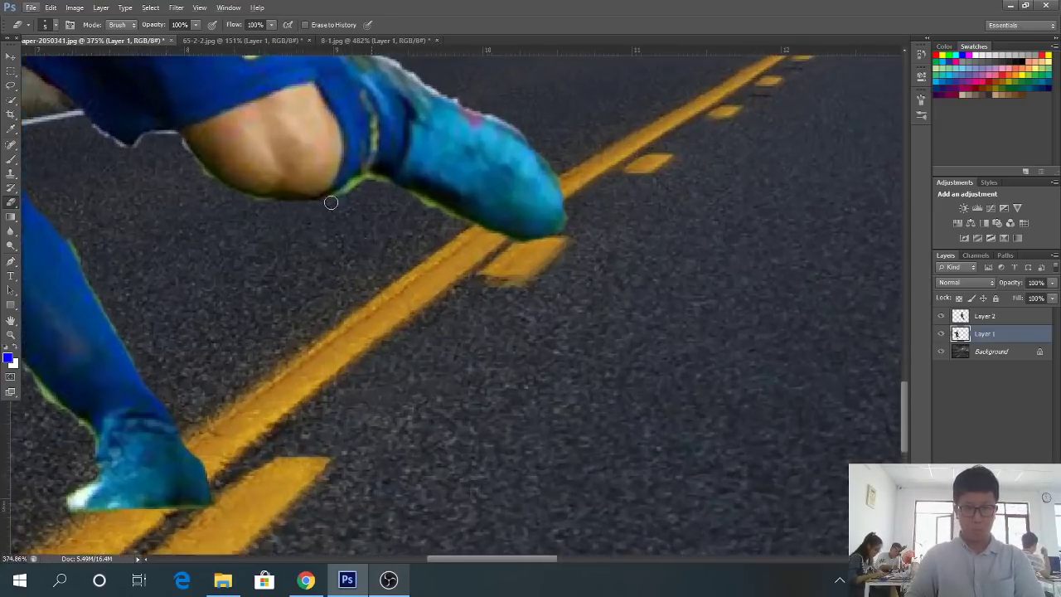
{"action": "scroll", "coordinate": [331, 202], "scroll_direction": "up", "scroll_amount": 2}
{"action": "mouse_move", "coordinate": [73, 98]}
{"action": "left_mouse_down"}
{"action": "mouse_move", "coordinate": [137, 130]}
{"action": "mouse_move", "coordinate": [65, 117]}
{"action": "mouse_move", "coordinate": [69, 95]}
{"action": "mouse_move", "coordinate": [183, 176]}
{"action": "mouse_move", "coordinate": [282, 186]}
{"action": "mouse_move", "coordinate": [365, 151]}
{"action": "mouse_move", "coordinate": [415, 156]}
{"action": "mouse_move", "coordinate": [580, 242]}
{"action": "left_mouse_up"}
{"action": "left_click", "coordinate": [389, 579]}
{"action": "key", "text": "alt+Tab"}
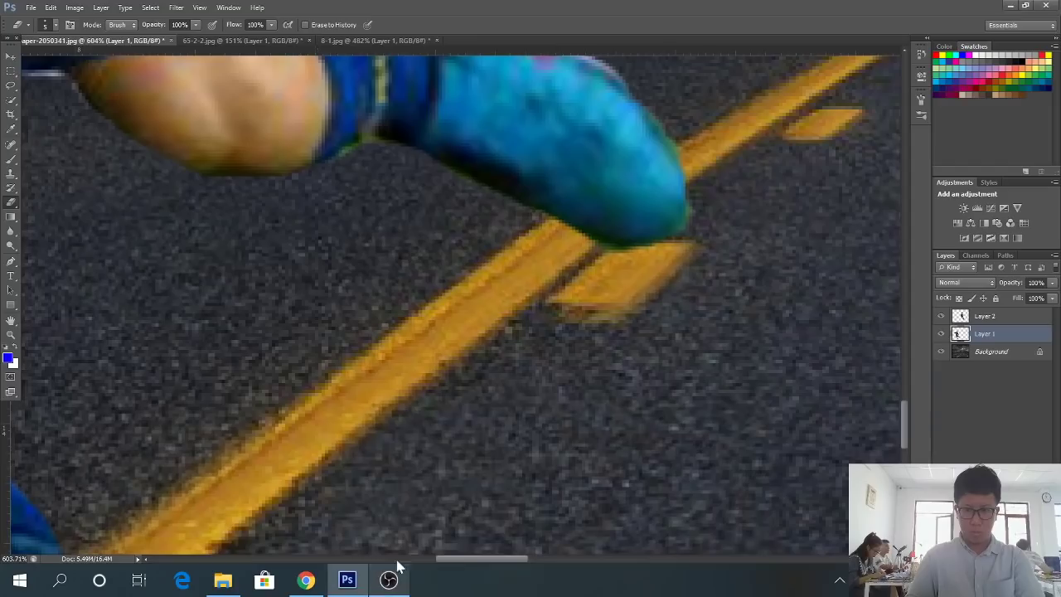
{"action": "scroll", "coordinate": [239, 333], "scroll_direction": "down", "scroll_amount": 10}
{"action": "scroll", "coordinate": [239, 333], "scroll_direction": "down", "scroll_amount": 5}
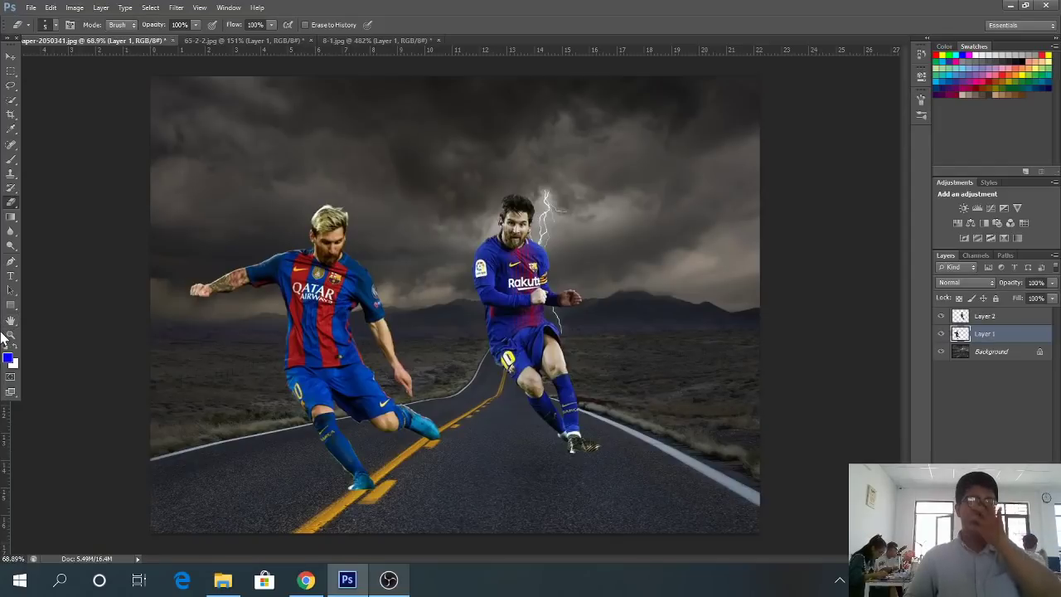
Erase the pink and white fringe along the upper edge of the raised leg, from the shorts above the swoosh down the boot
{"action": "scroll", "coordinate": [362, 442], "scroll_direction": "up", "scroll_amount": 10}
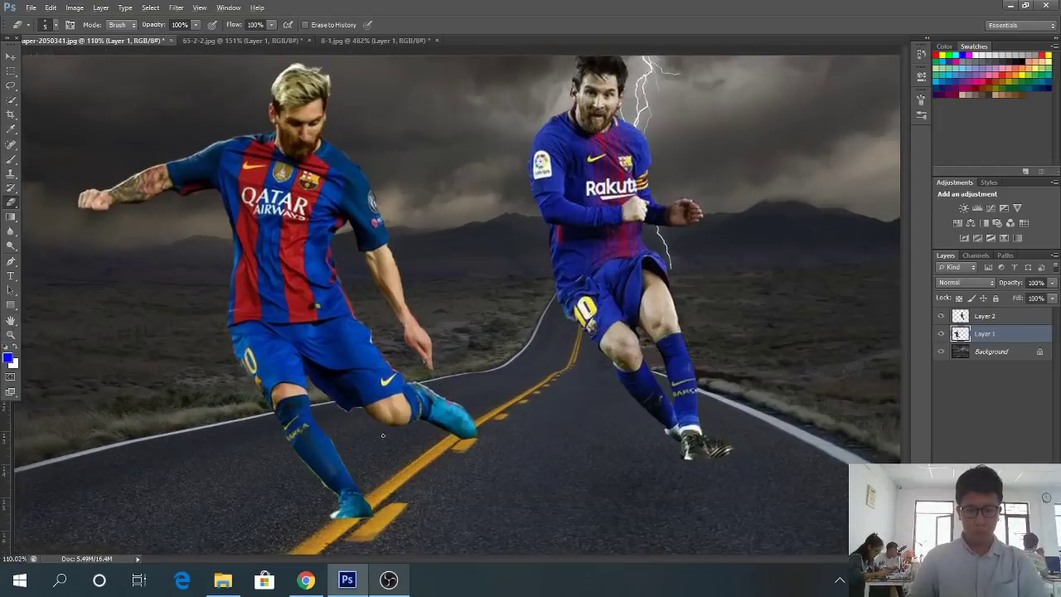
{"action": "scroll", "coordinate": [319, 235], "scroll_direction": "up", "scroll_amount": 3}
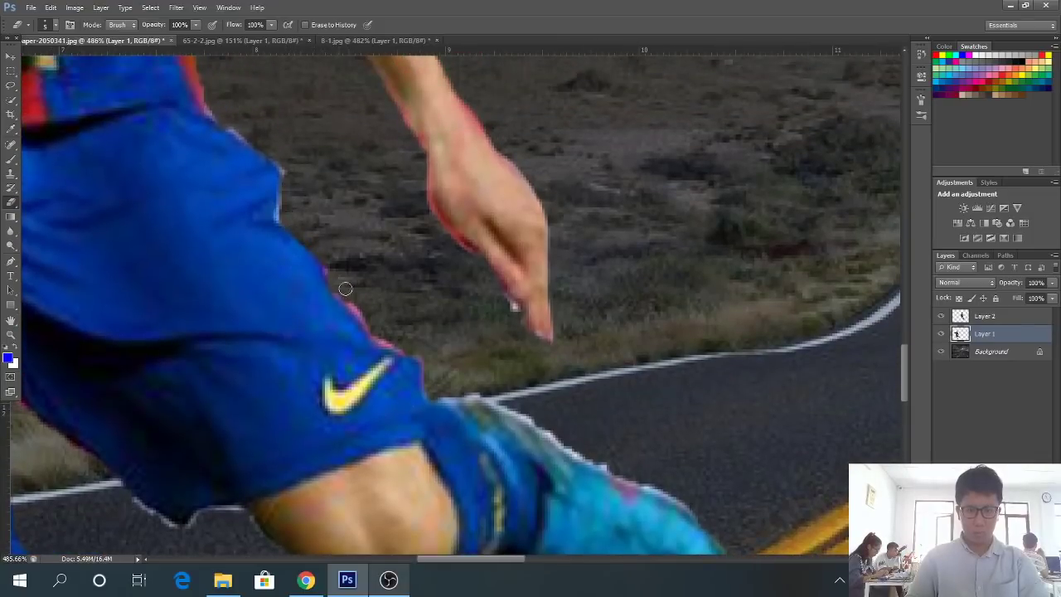
{"action": "mouse_move", "coordinate": [346, 288]}
{"action": "left_mouse_down"}
{"action": "mouse_move", "coordinate": [367, 326]}
{"action": "mouse_move", "coordinate": [405, 354]}
{"action": "left_mouse_up"}
{"action": "mouse_move", "coordinate": [432, 393]}
{"action": "left_mouse_down"}
{"action": "mouse_move", "coordinate": [501, 408]}
{"action": "mouse_move", "coordinate": [726, 537]}
{"action": "left_mouse_up"}
{"action": "scroll", "coordinate": [522, 314], "scroll_direction": "down", "scroll_amount": 4}
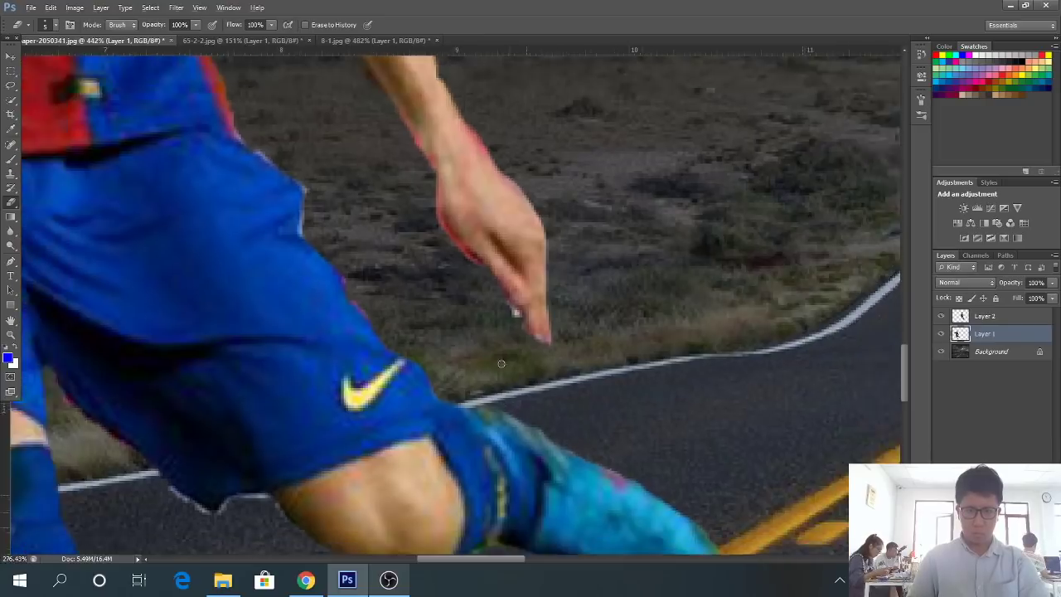
Erase the white fringe along the hip edge of the blond player's blue shorts, just below the shirt hem
{"action": "scroll", "coordinate": [423, 318], "scroll_direction": "up", "scroll_amount": 4}
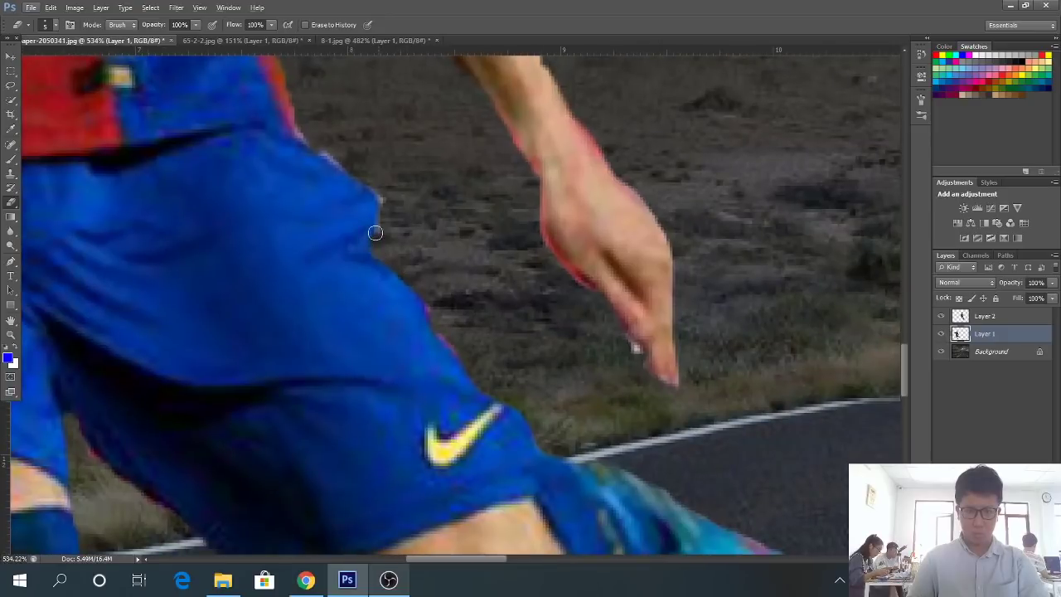
{"action": "left_click_drag", "start_coordinate": [366, 185], "coordinate": [312, 135]}
{"action": "scroll", "coordinate": [344, 153], "scroll_direction": "down", "scroll_amount": 10, "text": "alt"}
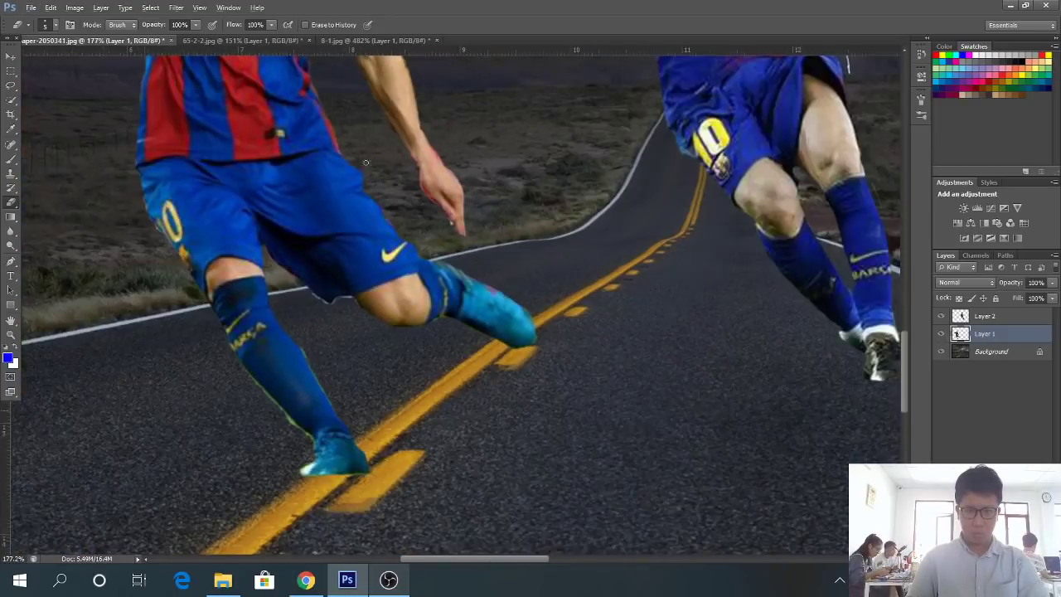
Erase the dark red fringe along the inner edge of the blond player's lowered forearm, down towards the wrist
{"action": "scroll", "coordinate": [419, 232], "scroll_direction": "up", "scroll_amount": 2}
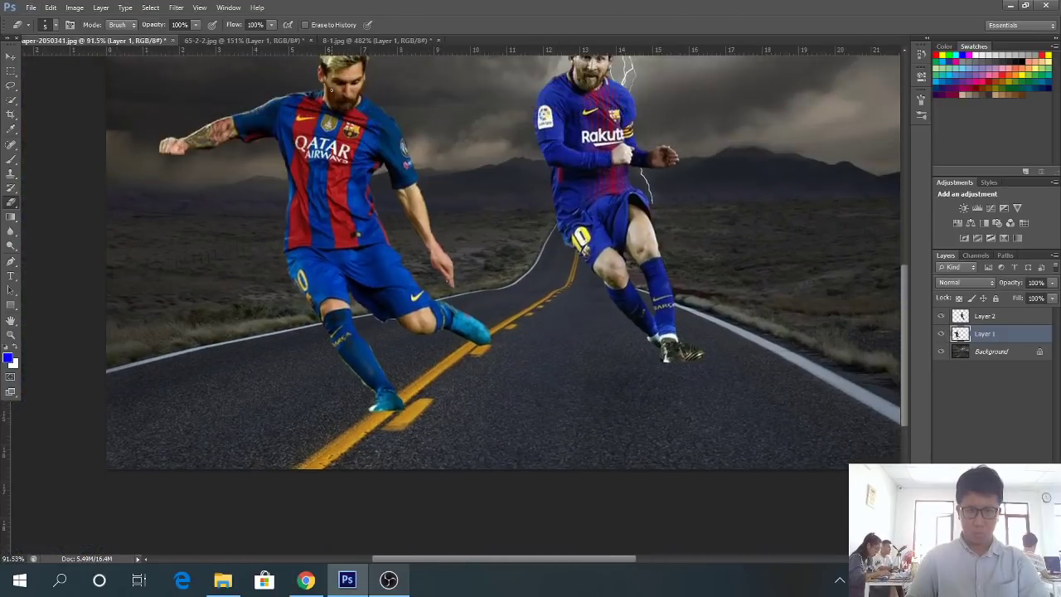
{"action": "scroll", "coordinate": [419, 233], "scroll_direction": "up", "scroll_amount": 6, "text": "alt"}
{"action": "scroll", "coordinate": [421, 240], "scroll_direction": "up", "scroll_amount": 4, "text": "alt"}
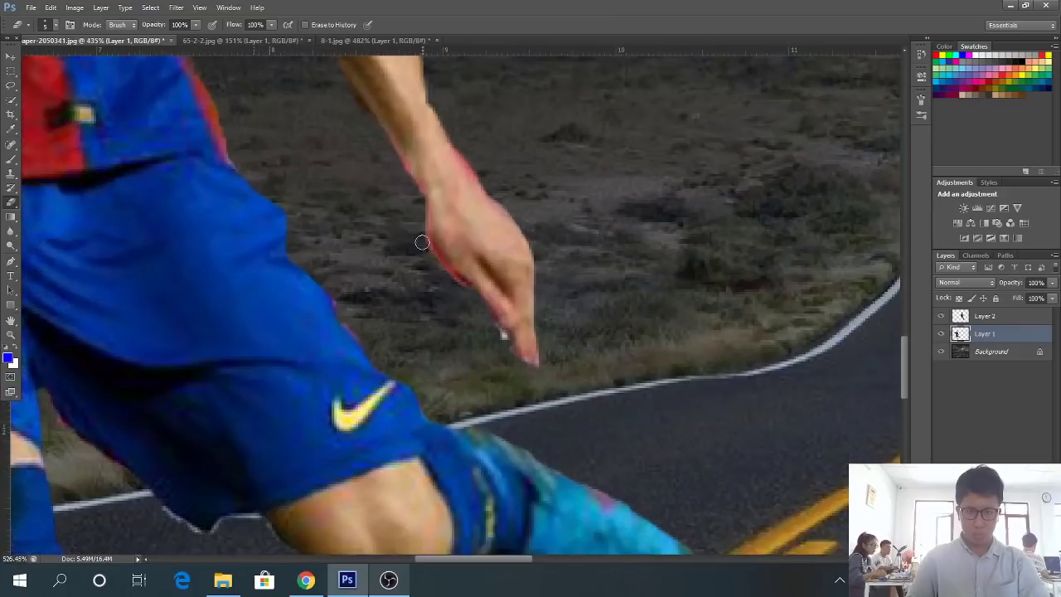
{"action": "scroll", "coordinate": [323, 83], "scroll_direction": "up", "scroll_amount": 2}
{"action": "scroll", "coordinate": [270, 85], "scroll_direction": "down", "scroll_amount": 4, "text": "alt"}
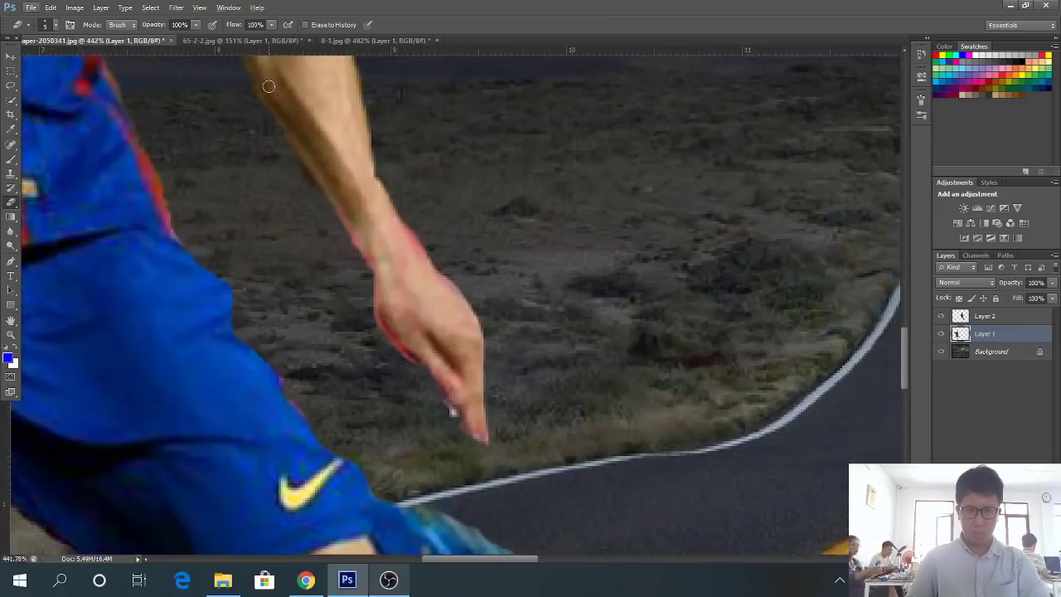
{"action": "scroll", "coordinate": [450, 407], "scroll_direction": "up", "scroll_amount": 2}
{"action": "scroll", "coordinate": [230, 161], "scroll_direction": "up", "scroll_amount": 5, "text": "alt"}
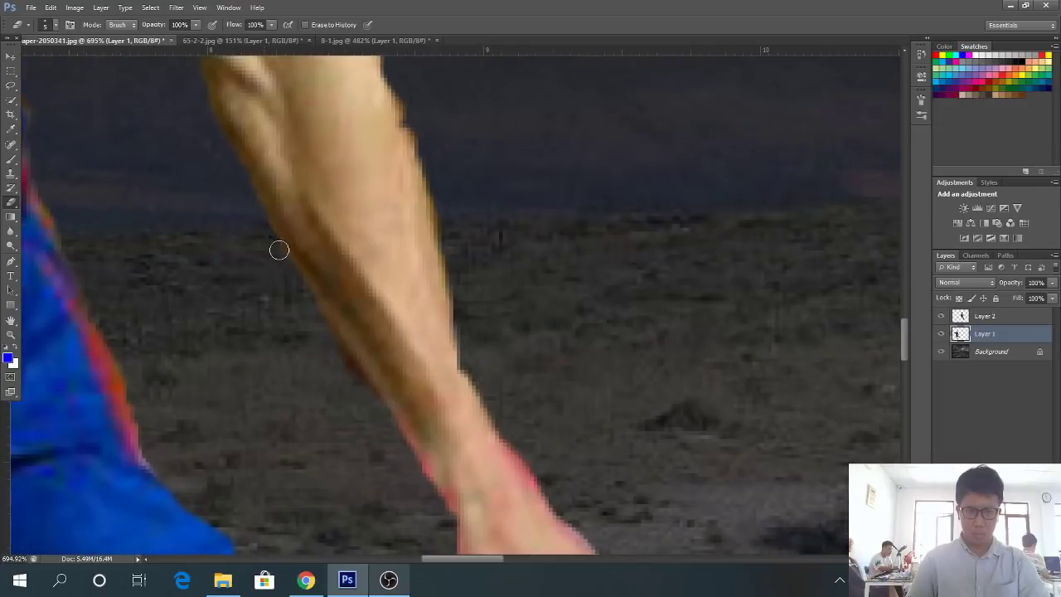
{"action": "scroll", "coordinate": [428, 481], "scroll_direction": "down", "scroll_amount": 1, "text": "alt"}
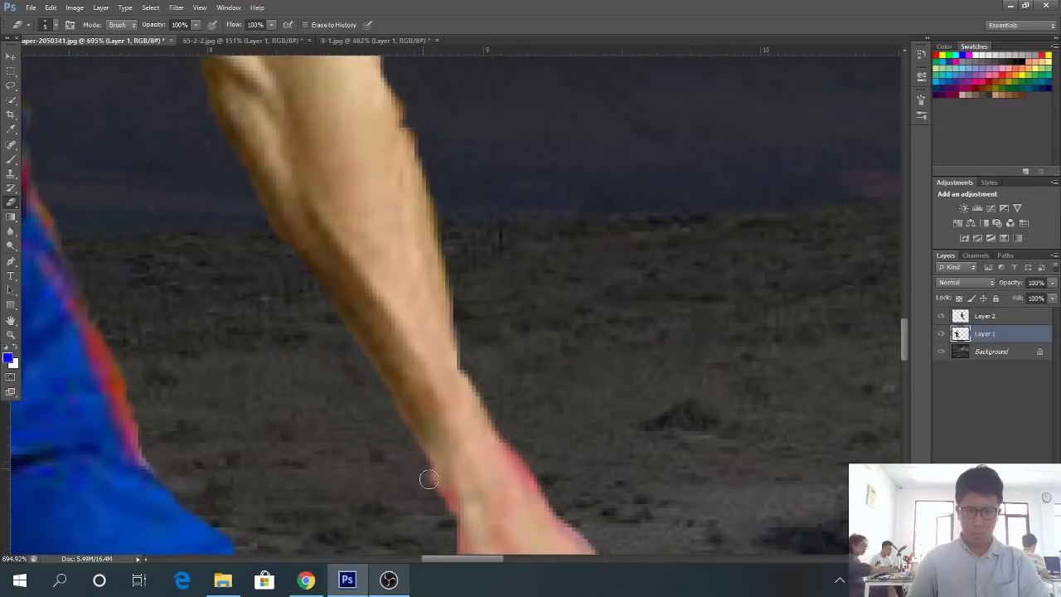
Erase the red fringe along the inner edge of the lowered hand, from the base of the fingers up to the wrist
{"action": "scroll", "coordinate": [374, 483], "scroll_direction": "down", "scroll_amount": 6, "text": "alt"}
{"action": "scroll", "coordinate": [376, 462], "scroll_direction": "down", "scroll_amount": 3}
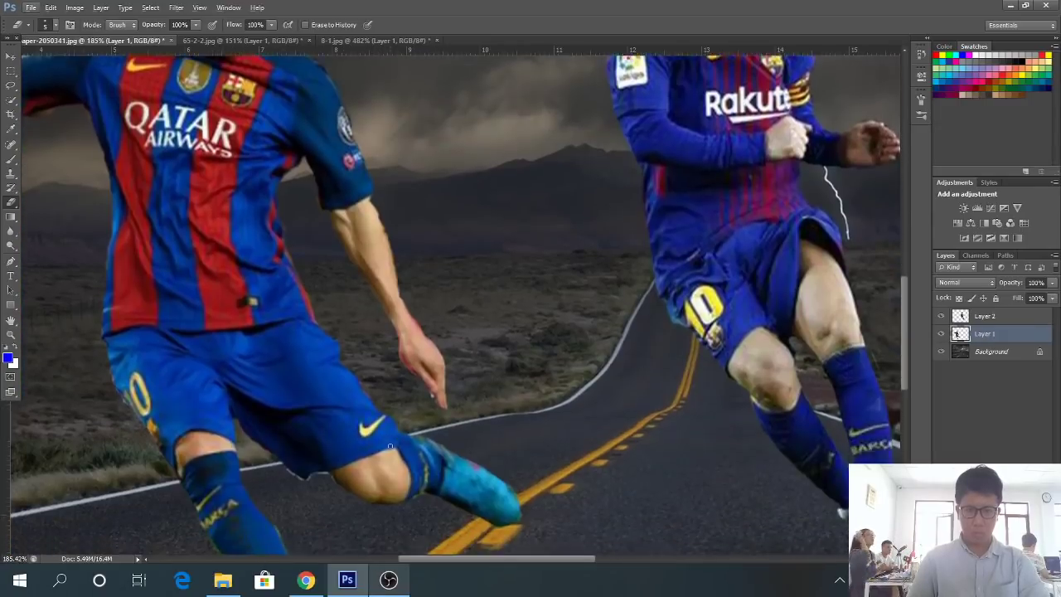
{"action": "scroll", "coordinate": [431, 265], "scroll_direction": "up", "scroll_amount": 6, "text": "alt"}
{"action": "scroll", "coordinate": [436, 323], "scroll_direction": "up", "scroll_amount": 5, "text": "alt"}
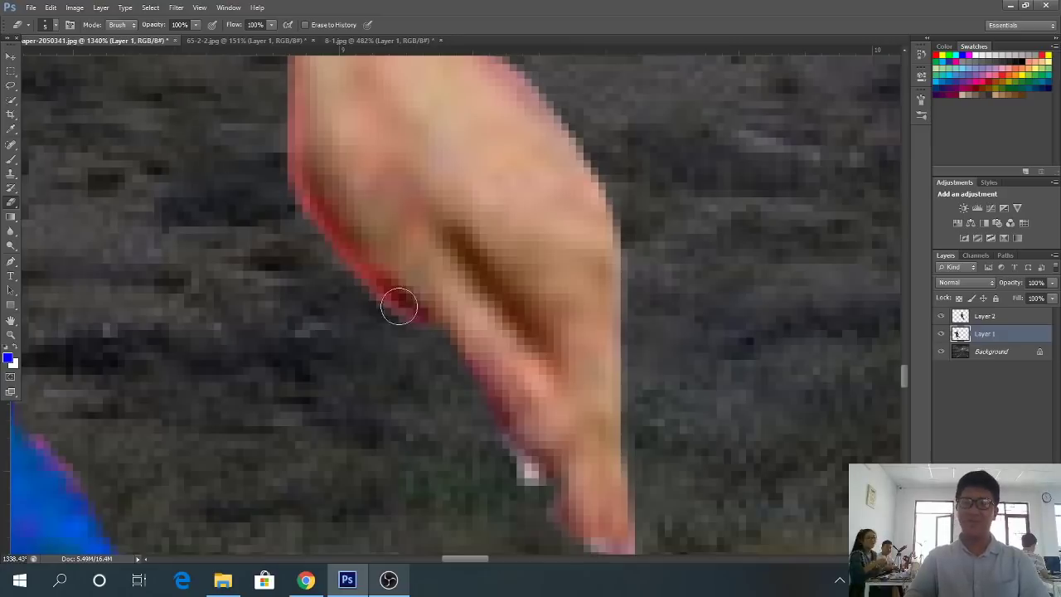
{"action": "mouse_move", "coordinate": [395, 303]}
{"action": "left_mouse_down"}
{"action": "mouse_move", "coordinate": [263, 152]}
{"action": "mouse_move", "coordinate": [243, 99]}
{"action": "left_mouse_up"}
{"action": "scroll", "coordinate": [244, 99], "scroll_direction": "down", "scroll_amount": 6, "text": "alt"}
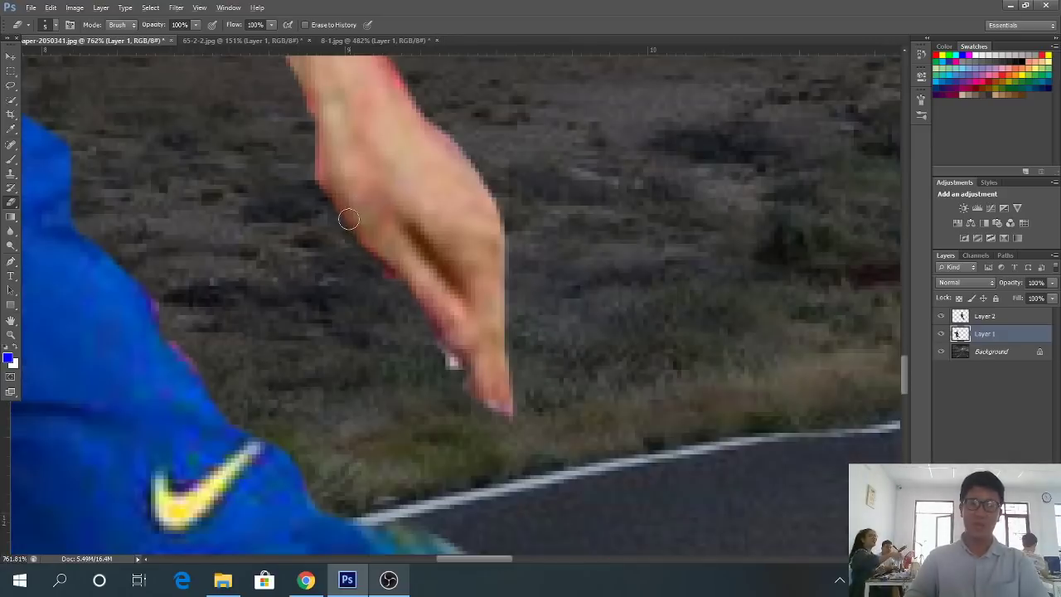
{"action": "scroll", "coordinate": [391, 317], "scroll_direction": "up", "scroll_amount": 1, "text": "alt"}
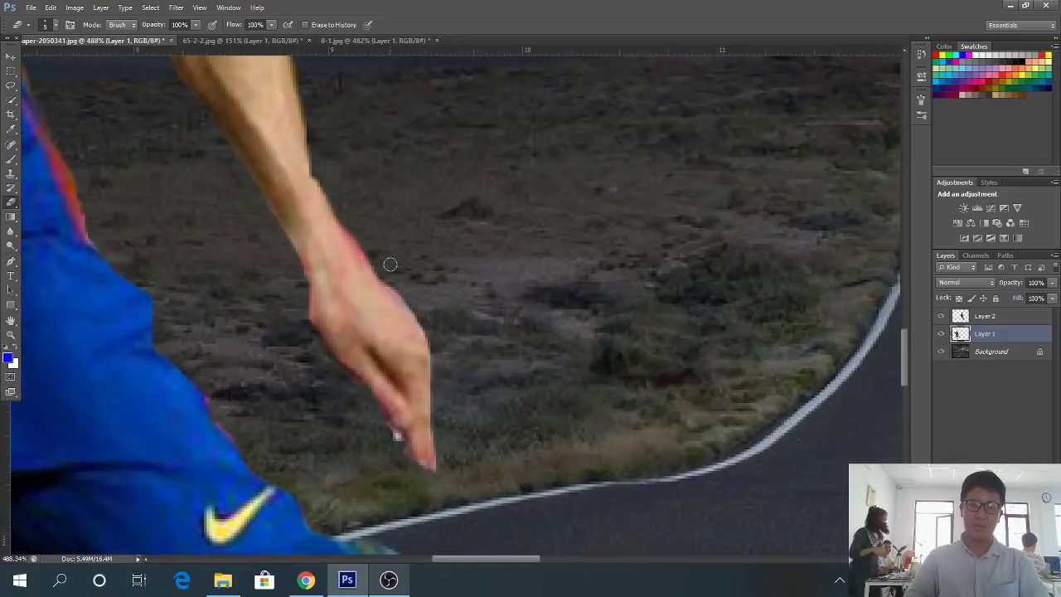
{"action": "scroll", "coordinate": [358, 239], "scroll_direction": "down", "scroll_amount": 5}
{"action": "scroll", "coordinate": [358, 239], "scroll_direction": "down", "scroll_amount": 2}
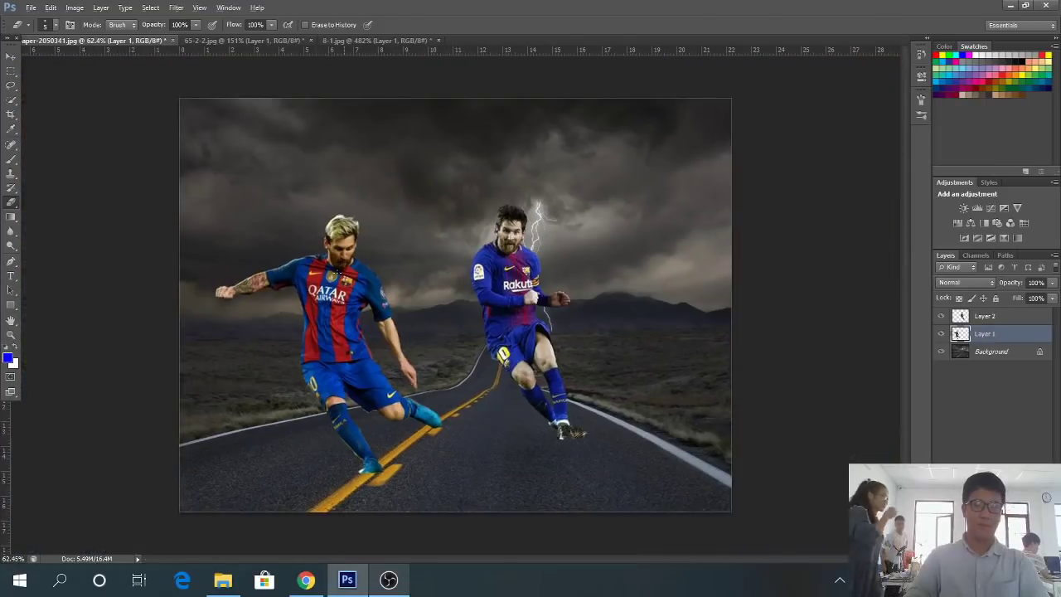
{"action": "left_click", "coordinate": [388, 580]}
{"action": "left_click", "coordinate": [389, 580]}
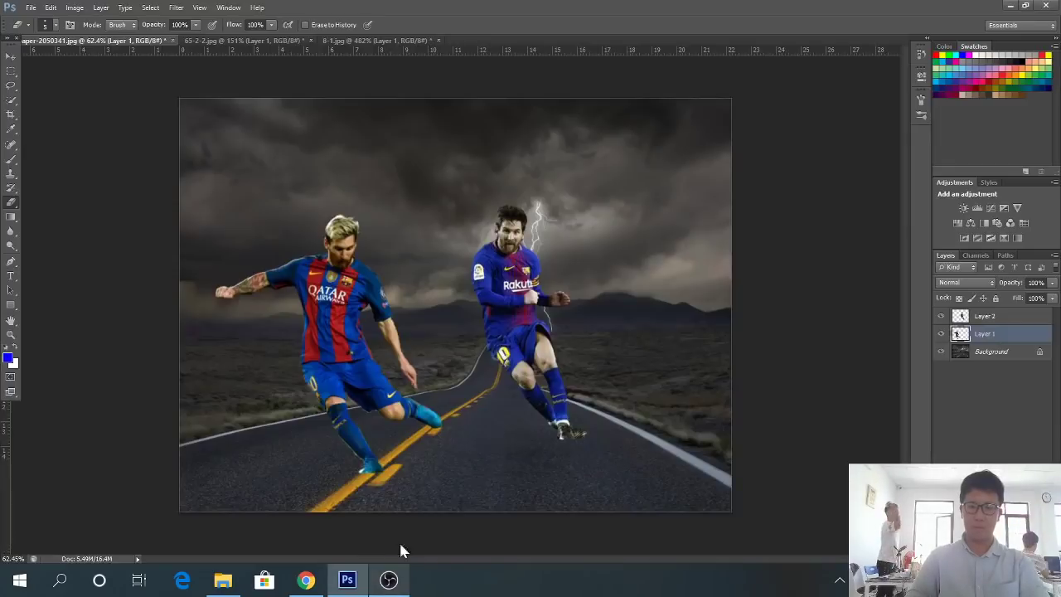
{"action": "scroll", "coordinate": [428, 311], "scroll_direction": "up", "scroll_amount": 3}
{"action": "scroll", "coordinate": [428, 312], "scroll_direction": "down", "scroll_amount": 2}
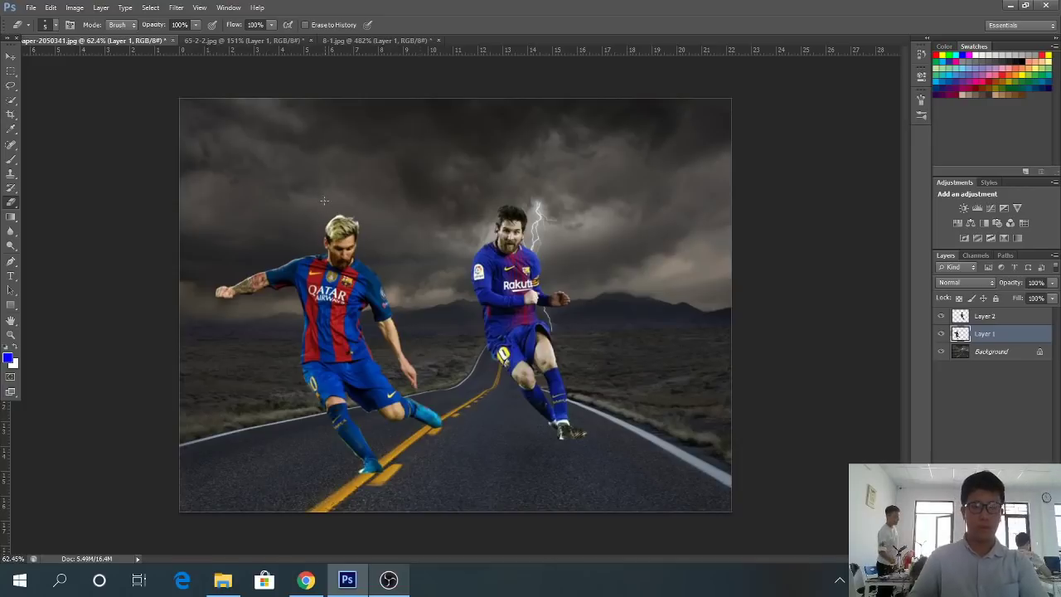
Erase the pale stray fringe along the crown and side of the blond player's hair
{"action": "scroll", "coordinate": [354, 219], "scroll_direction": "up", "scroll_amount": 6}
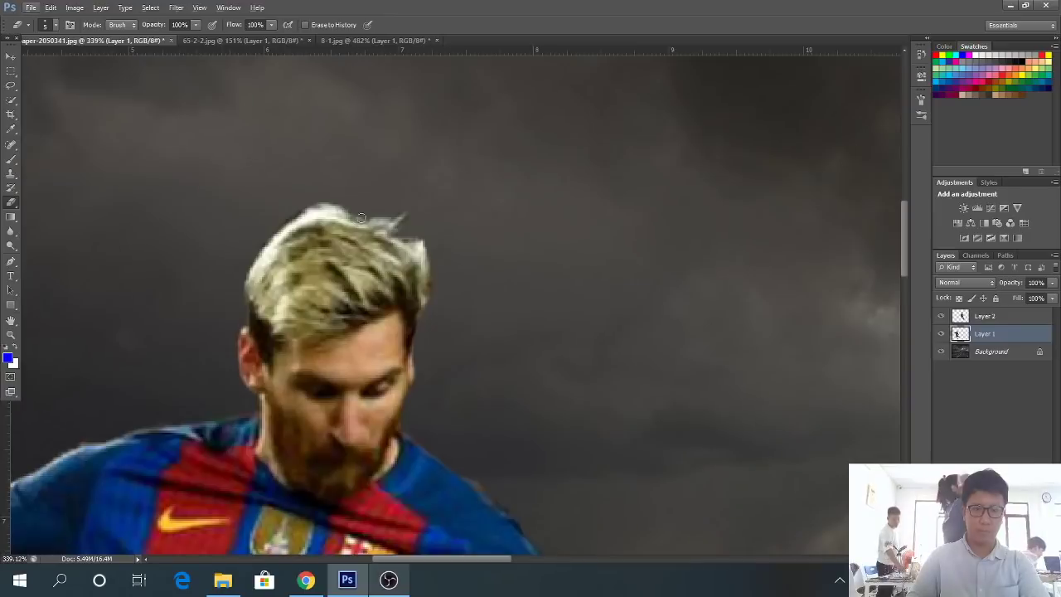
{"action": "mouse_move", "coordinate": [361, 217]}
{"action": "left_mouse_down"}
{"action": "mouse_move", "coordinate": [295, 208]}
{"action": "mouse_move", "coordinate": [351, 200]}
{"action": "mouse_move", "coordinate": [278, 230]}
{"action": "mouse_move", "coordinate": [331, 210]}
{"action": "mouse_move", "coordinate": [339, 214]}
{"action": "mouse_move", "coordinate": [309, 215]}
{"action": "mouse_move", "coordinate": [402, 238]}
{"action": "mouse_move", "coordinate": [443, 263]}
{"action": "mouse_move", "coordinate": [423, 226]}
{"action": "mouse_move", "coordinate": [377, 228]}
{"action": "mouse_move", "coordinate": [437, 251]}
{"action": "mouse_move", "coordinate": [380, 217]}
{"action": "mouse_move", "coordinate": [402, 223]}
{"action": "mouse_move", "coordinate": [430, 301]}
{"action": "left_mouse_up"}
{"action": "scroll", "coordinate": [440, 314], "scroll_direction": "down", "scroll_amount": 8}
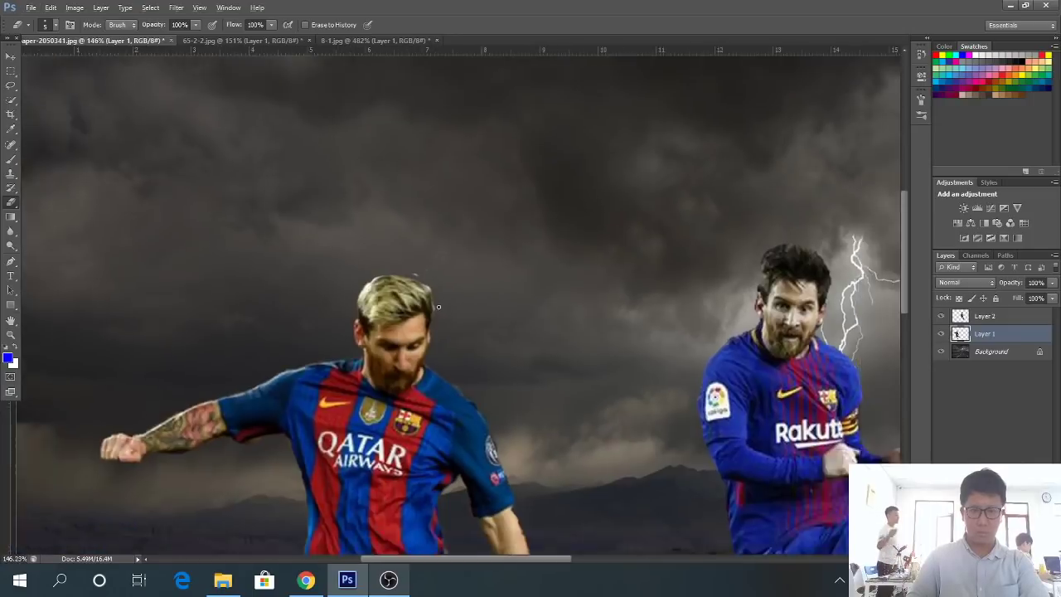
{"action": "scroll", "coordinate": [488, 333], "scroll_direction": "down", "scroll_amount": 4}
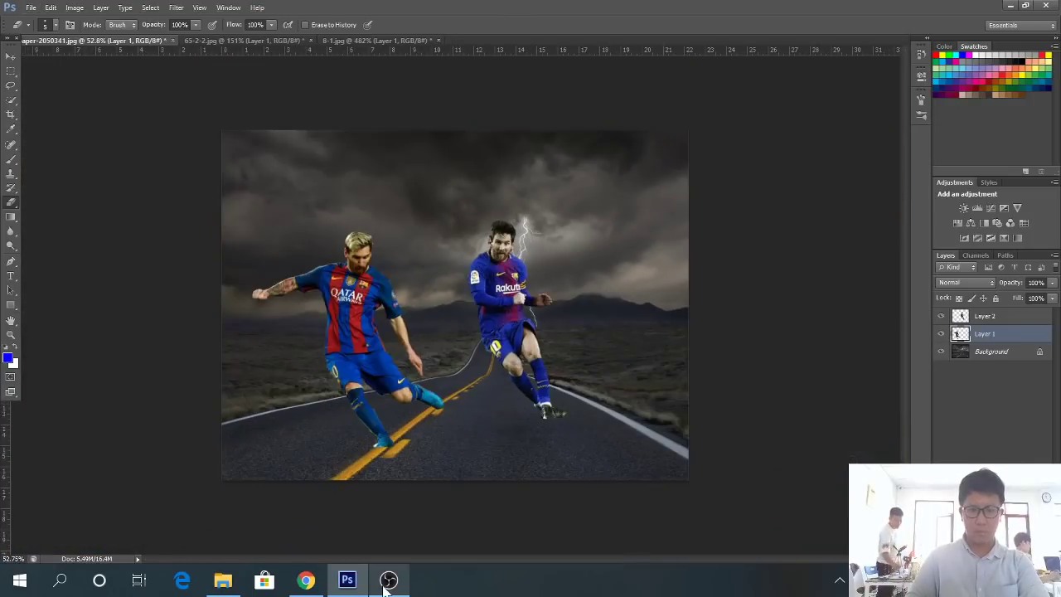
{"action": "left_click", "coordinate": [388, 580]}
{"action": "left_click", "coordinate": [388, 580]}
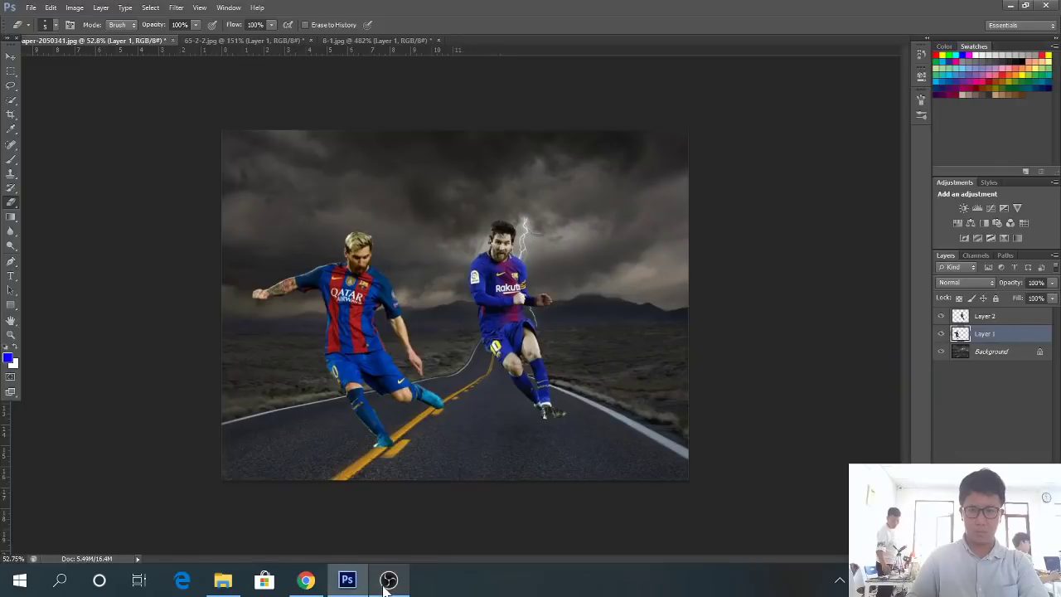
{"action": "scroll", "coordinate": [361, 492], "scroll_direction": "up", "scroll_amount": 2}
{"action": "scroll", "coordinate": [362, 492], "scroll_direction": "up", "scroll_amount": 1}
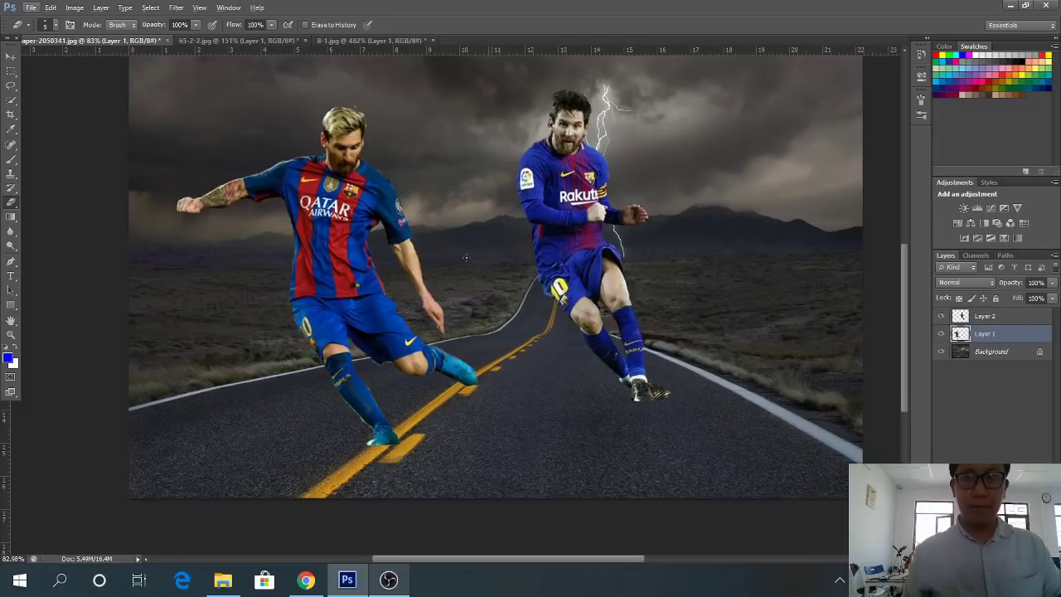
{"action": "scroll", "coordinate": [368, 497], "scroll_direction": "down", "scroll_amount": 1}
{"action": "left_click", "coordinate": [388, 579]}
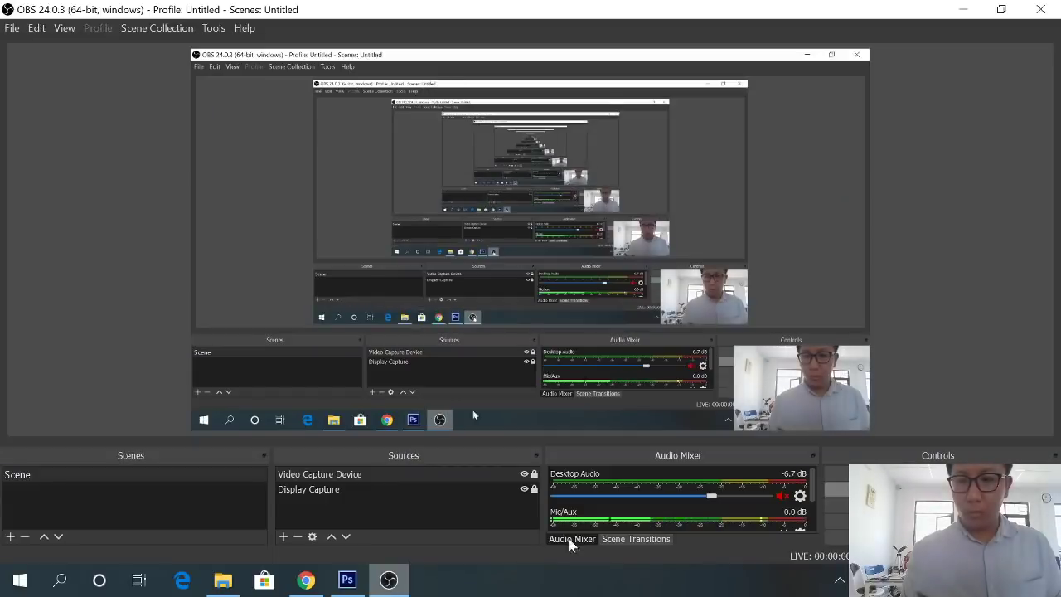